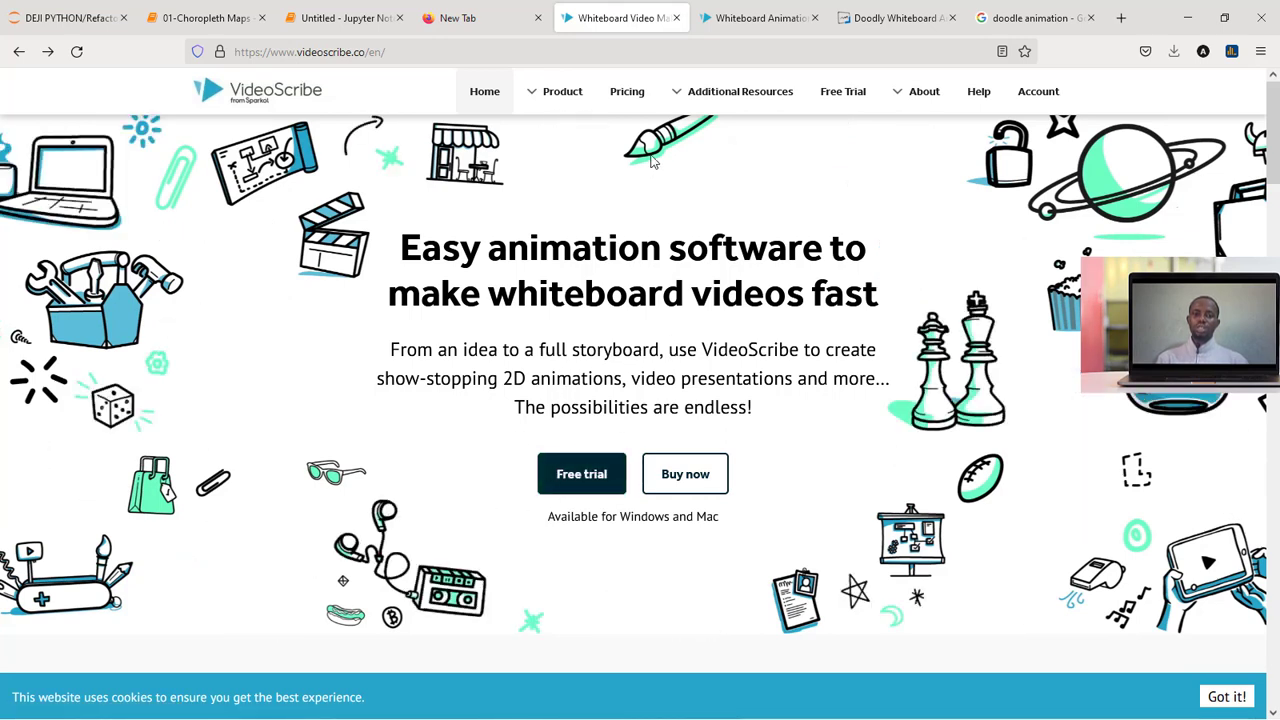
Step: Examine the VideoScribe subscription plans and prices, and look at the Doodly website as an alternative
click(627, 92)
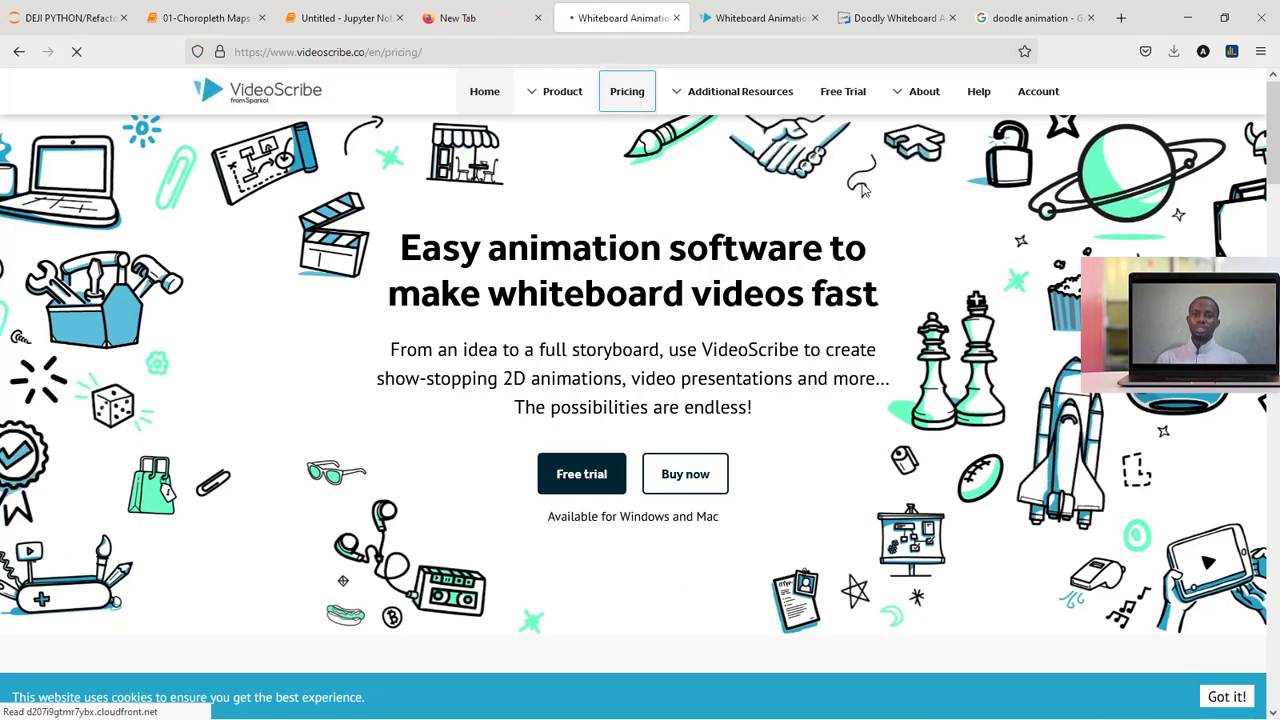
drag(1274, 145, 1275, 200)
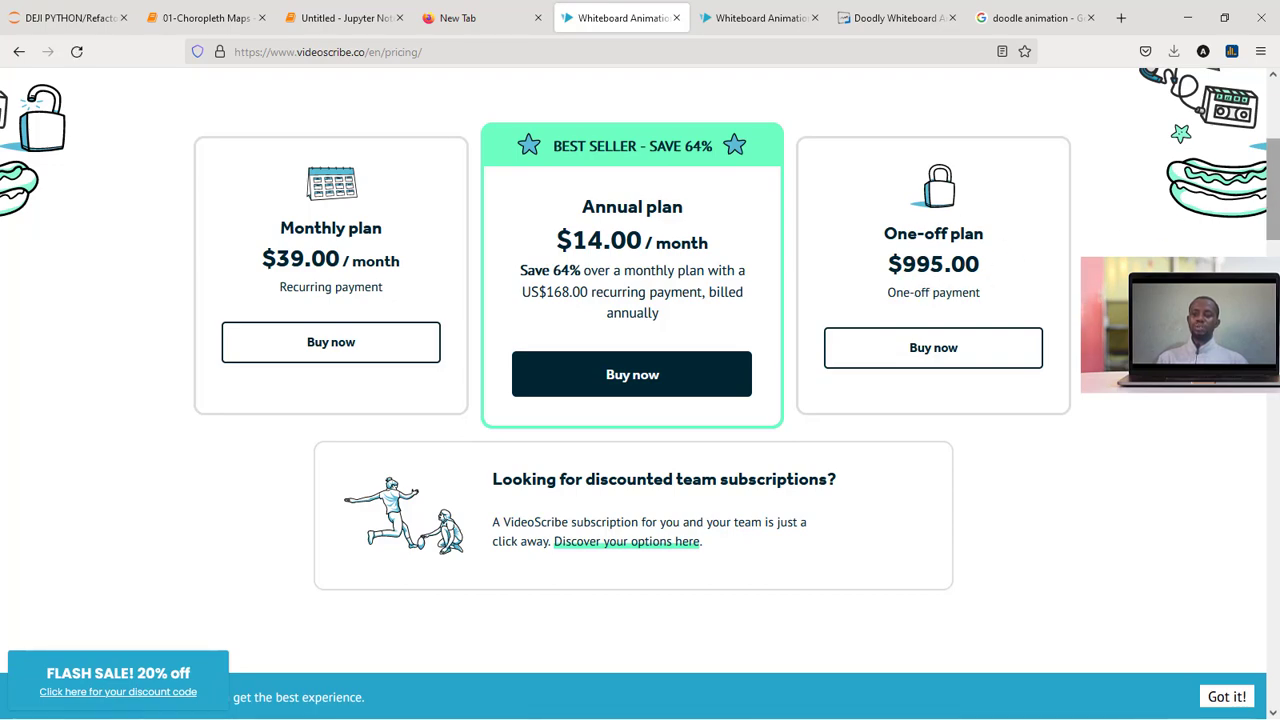
scroll(1248, 140, up, 3)
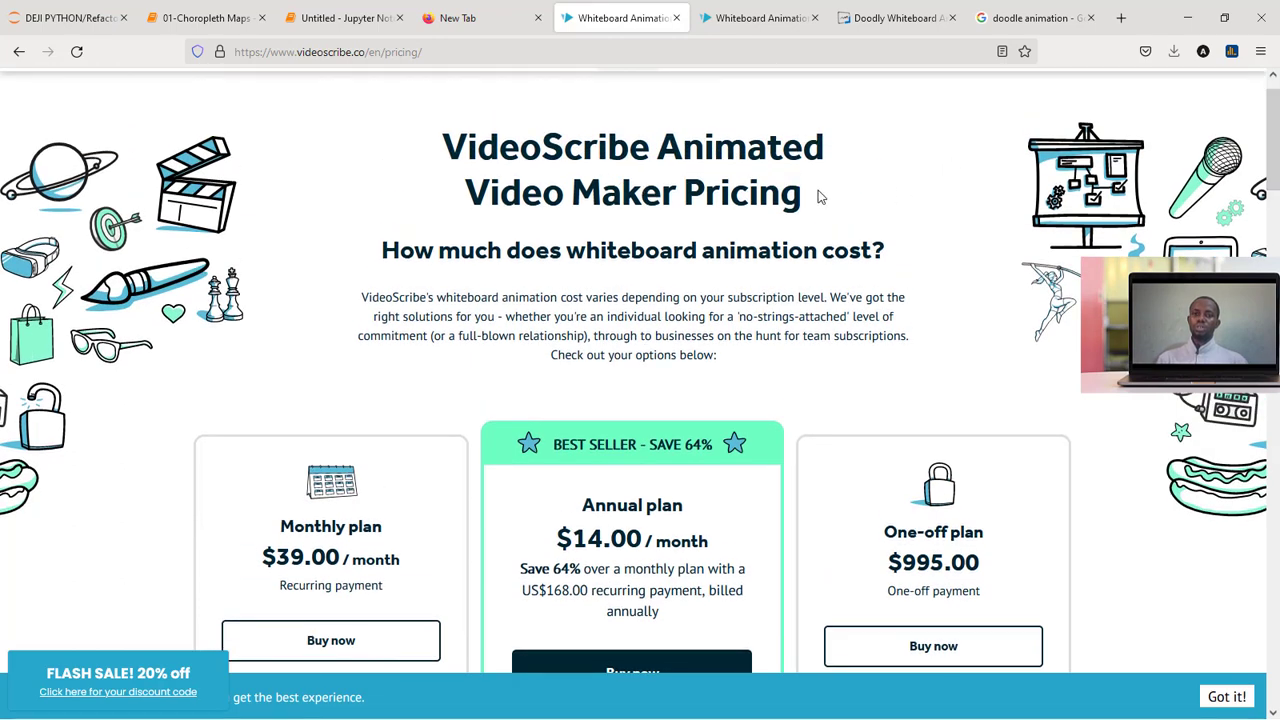
click(855, 18)
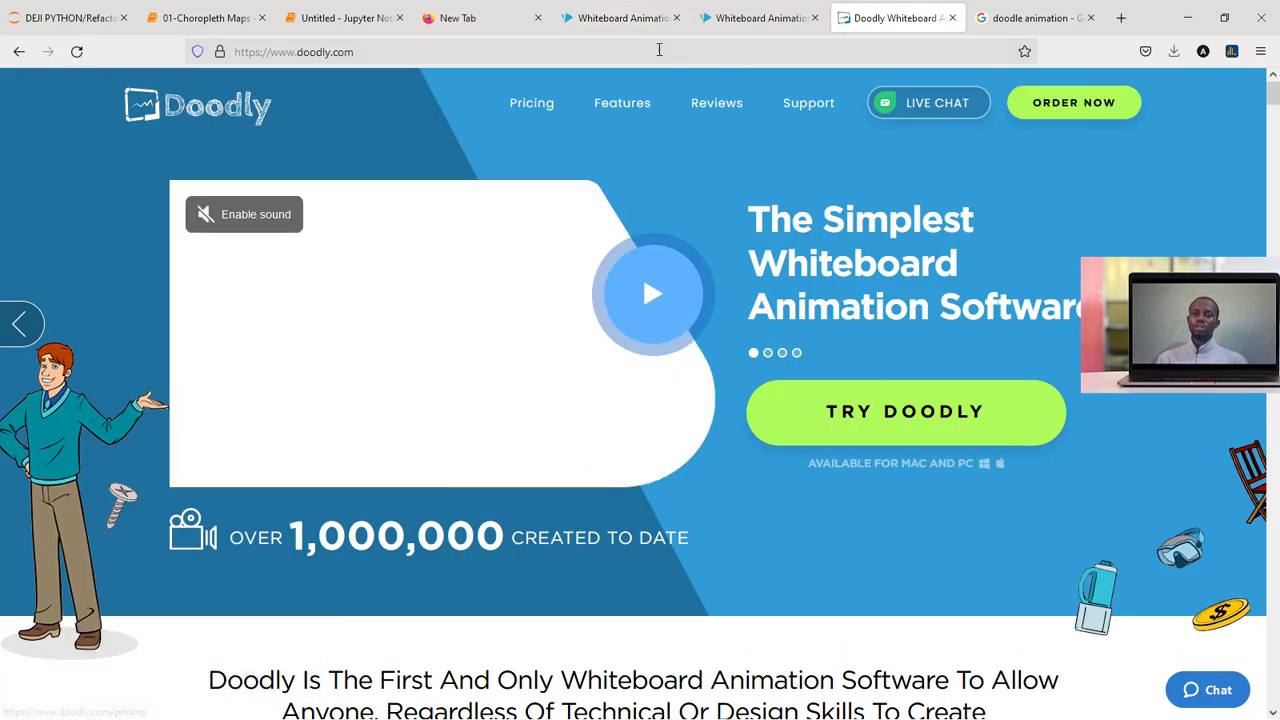
click(600, 27)
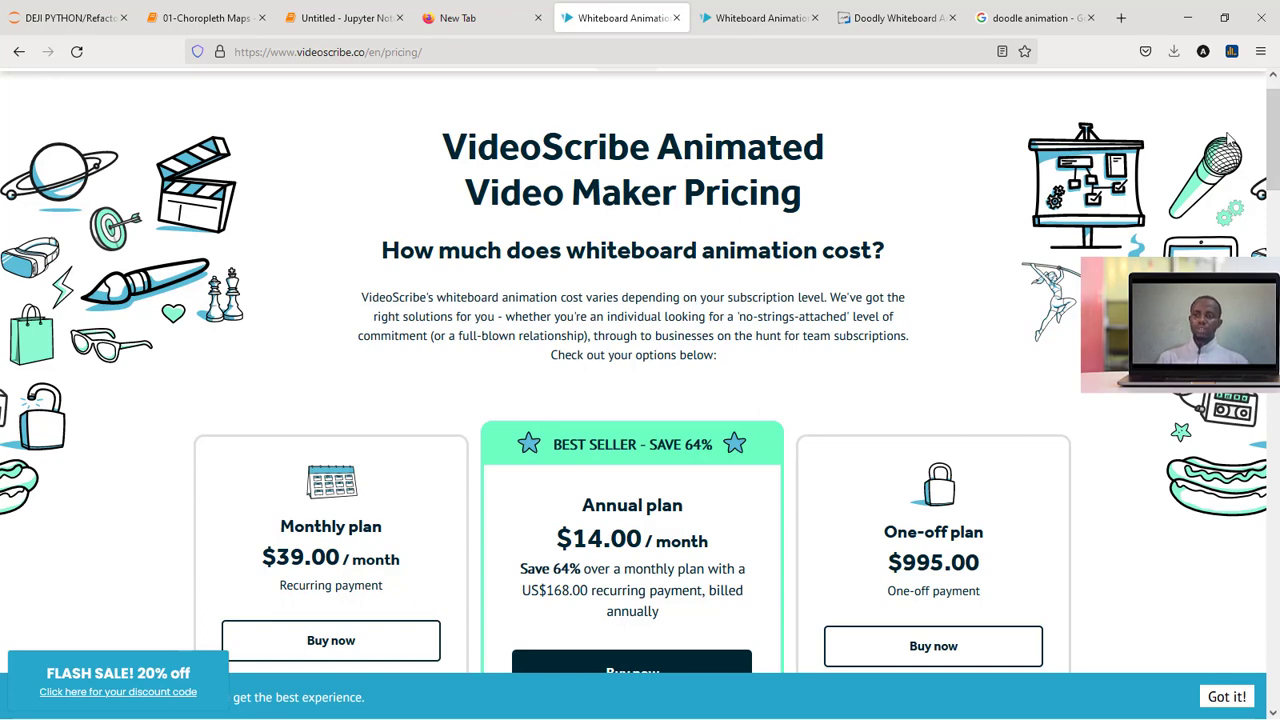
scroll(1274, 140, down, 1)
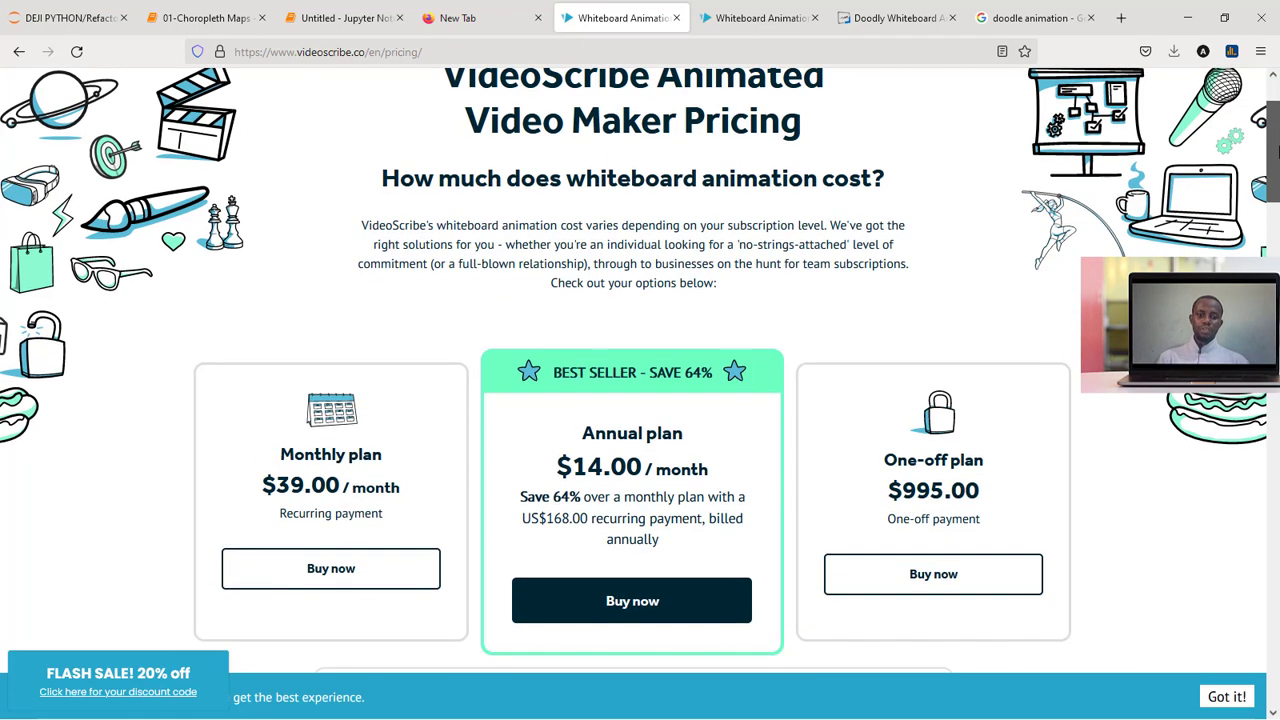
scroll(1274, 140, up, 2)
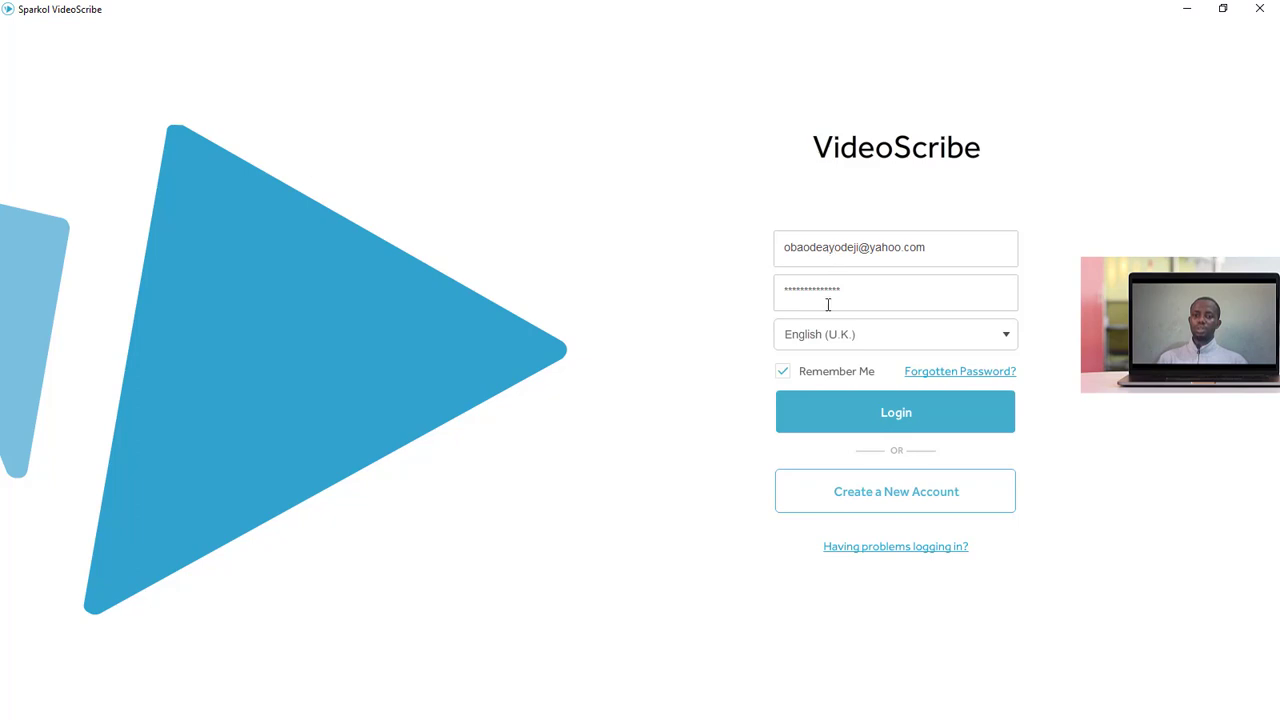
Step: Switch to the VideoScribe desktop program, log in with the remembered account details, and dismiss the update notice
click(847, 421)
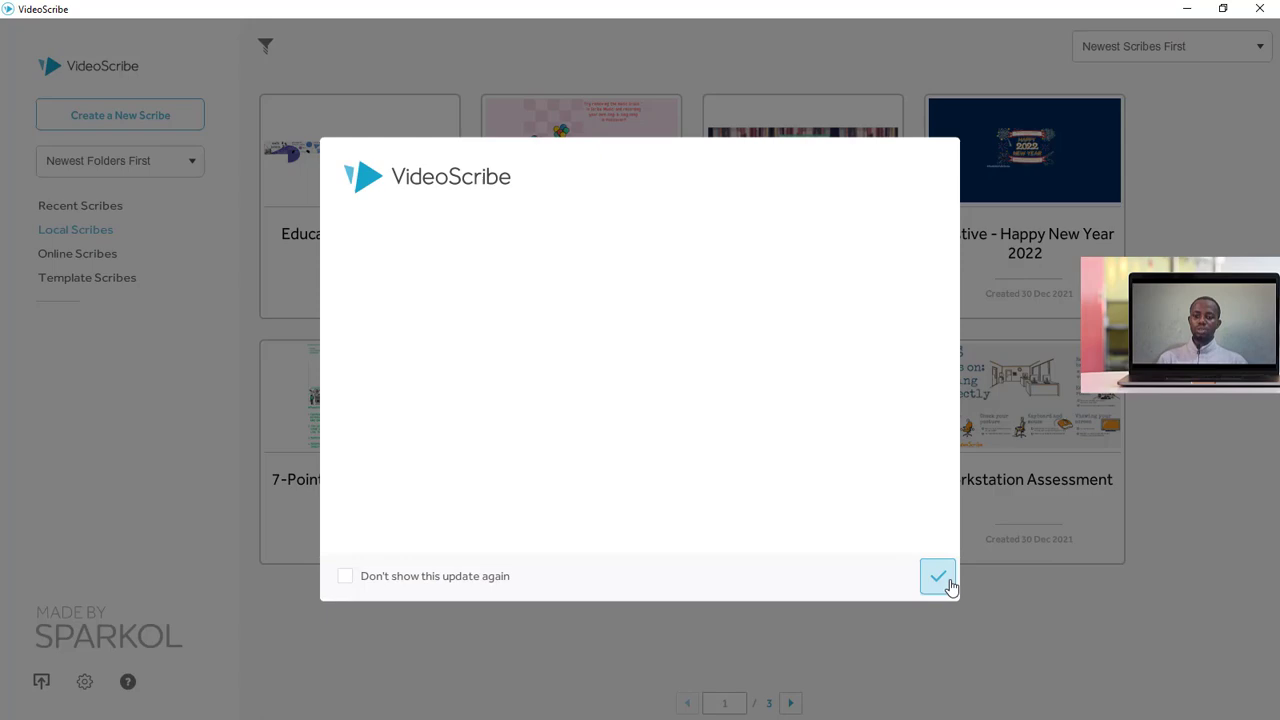
click(937, 577)
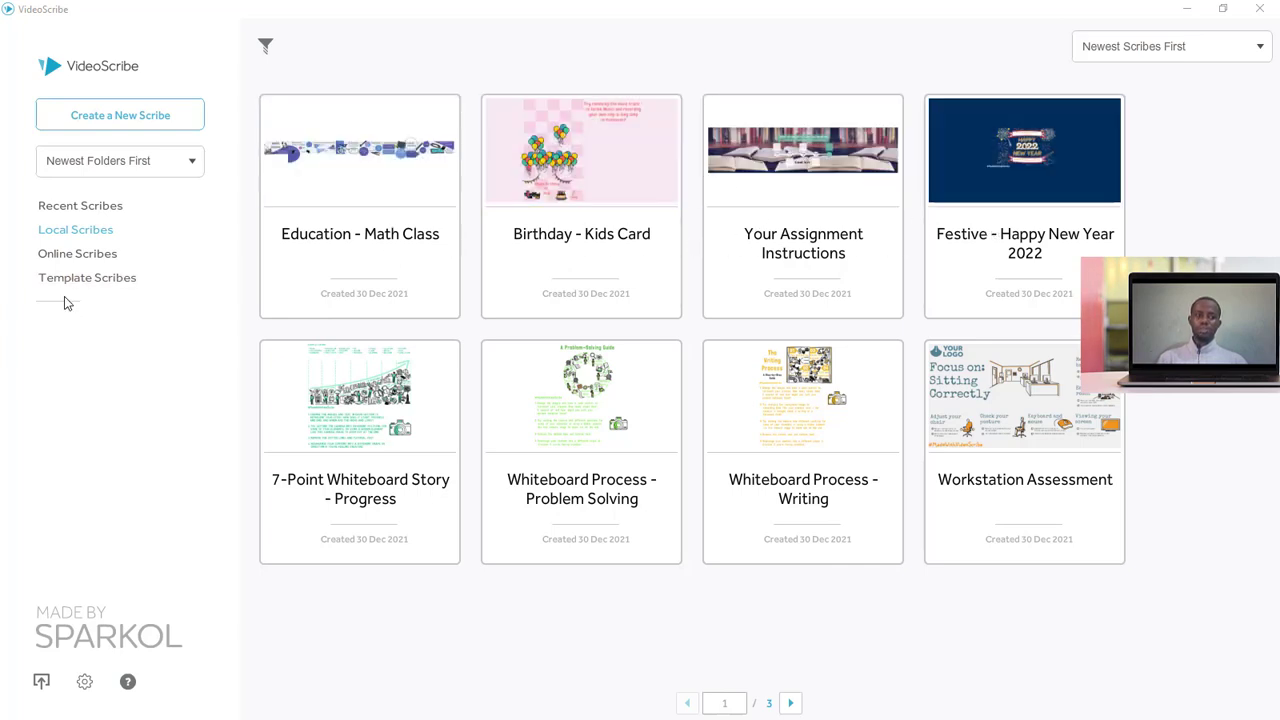
Step: Look through all the pages of local scribes, return to the first page, and dismiss the connection error
click(792, 704)
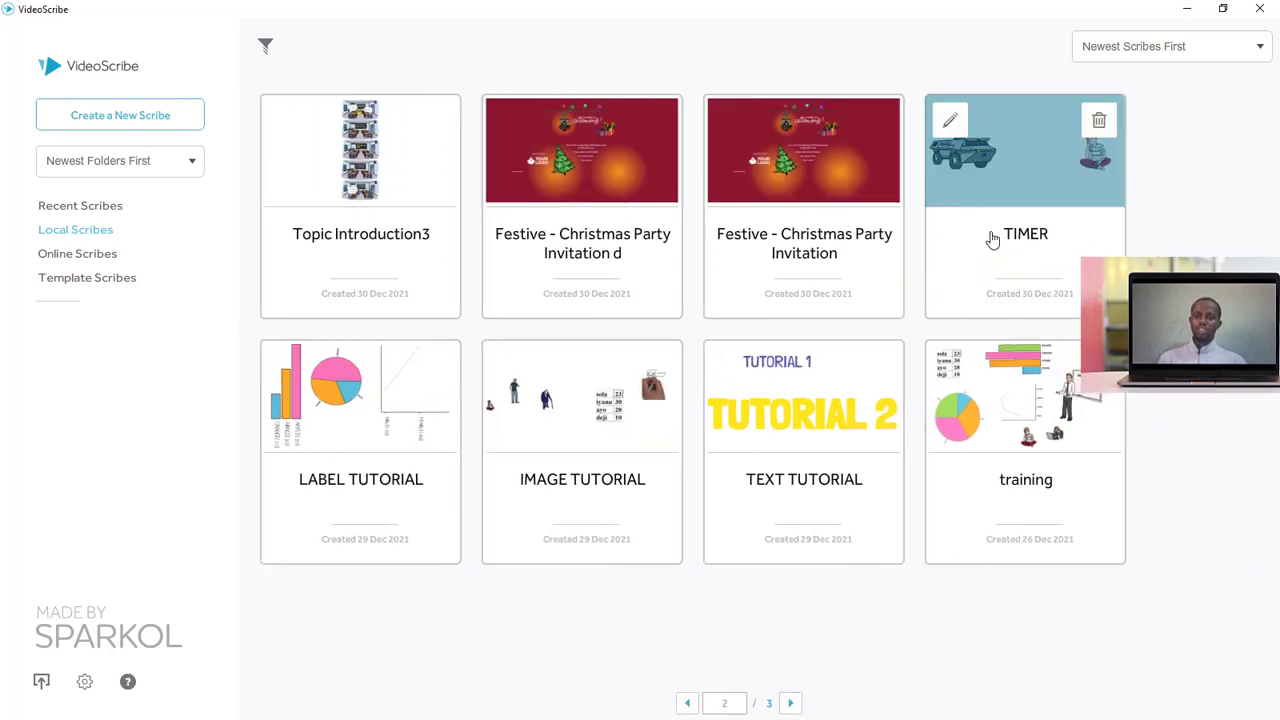
click(792, 704)
click(686, 704)
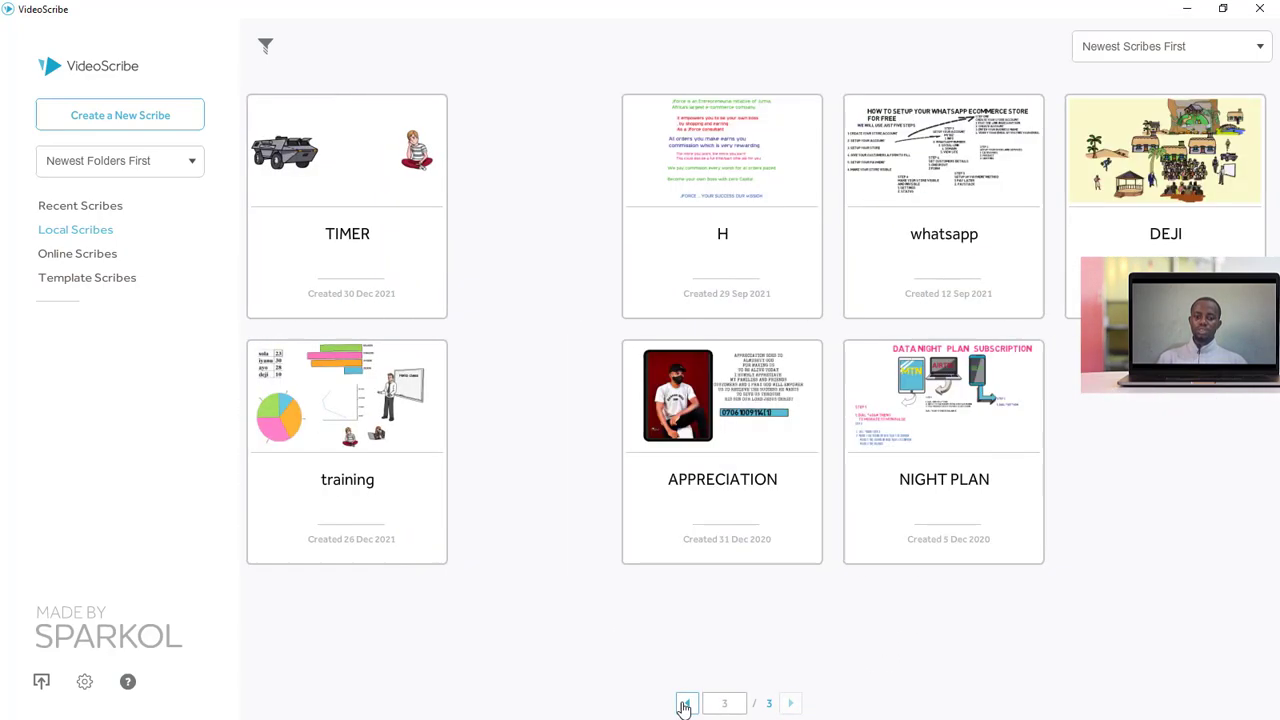
click(684, 705)
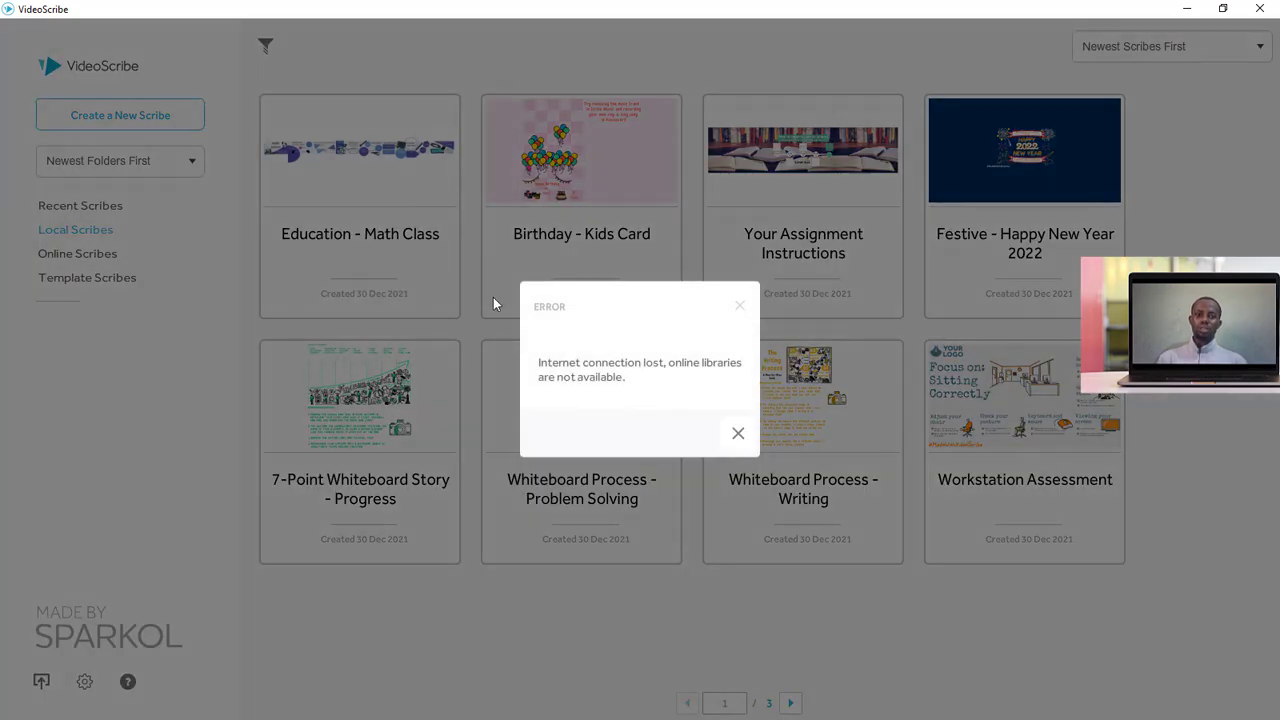
click(737, 432)
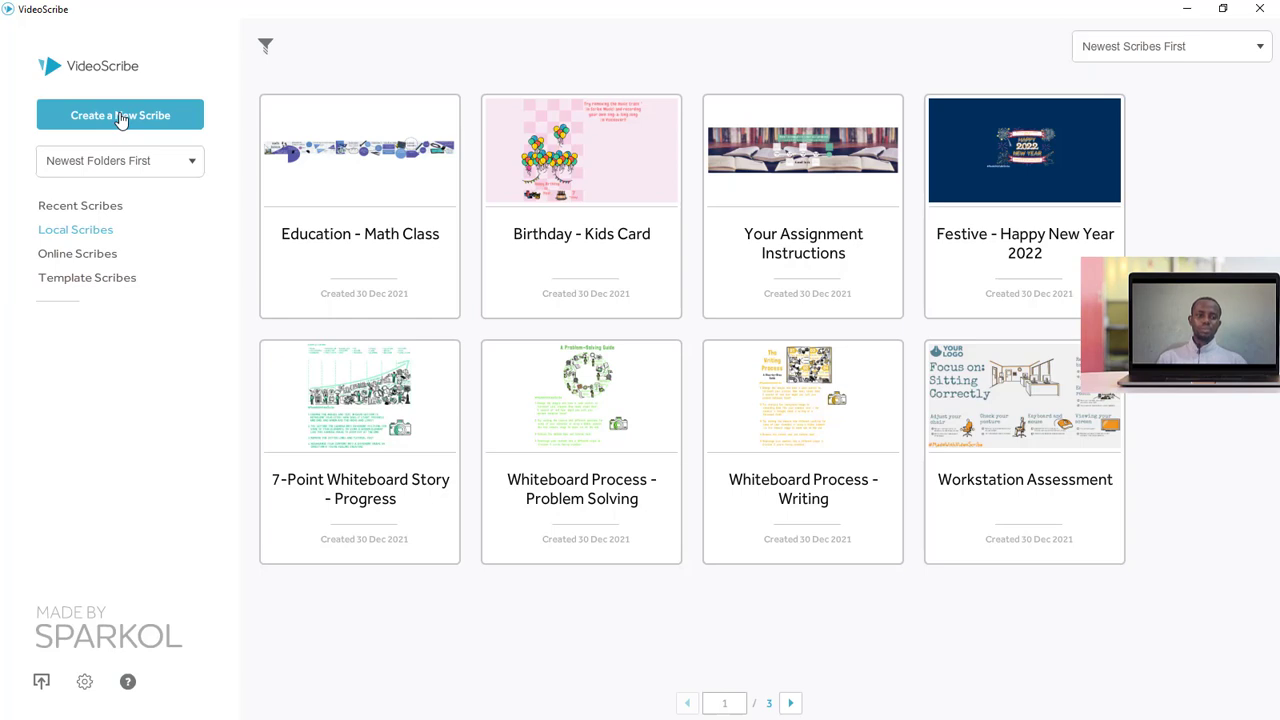
Step: Create a new scribe and set its background colour to green, #5fbb46
click(120, 117)
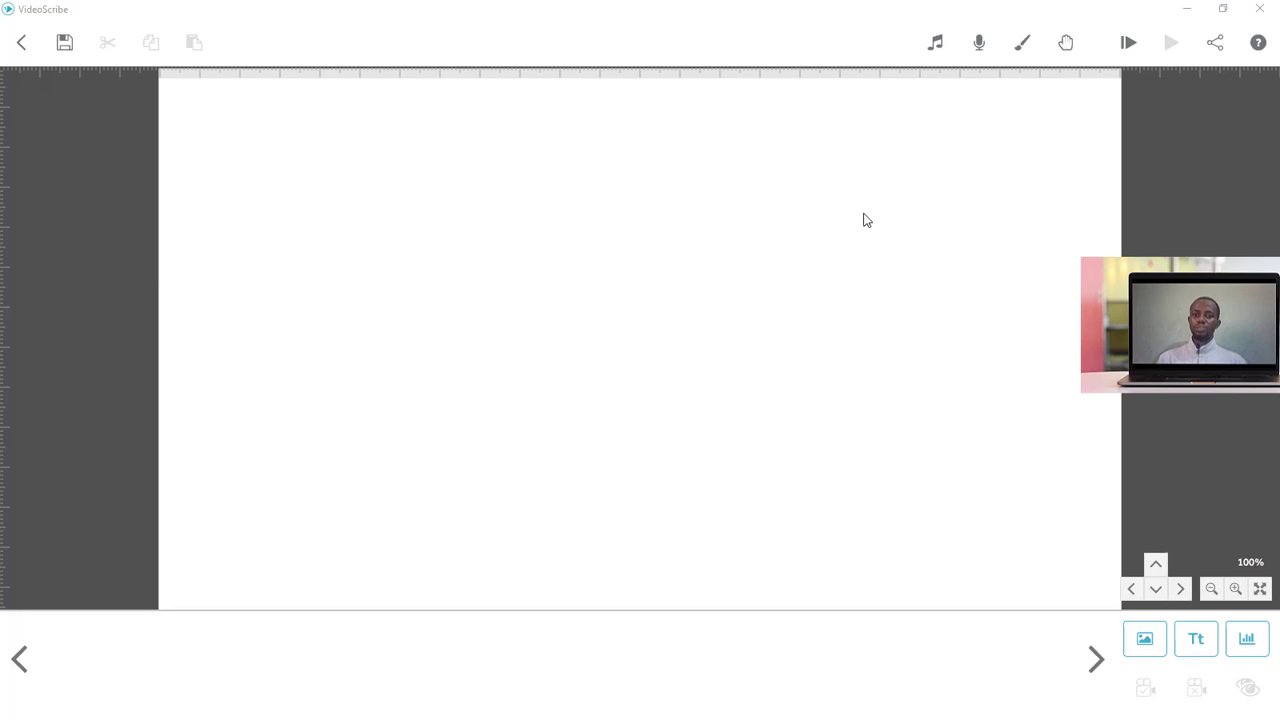
click(1022, 42)
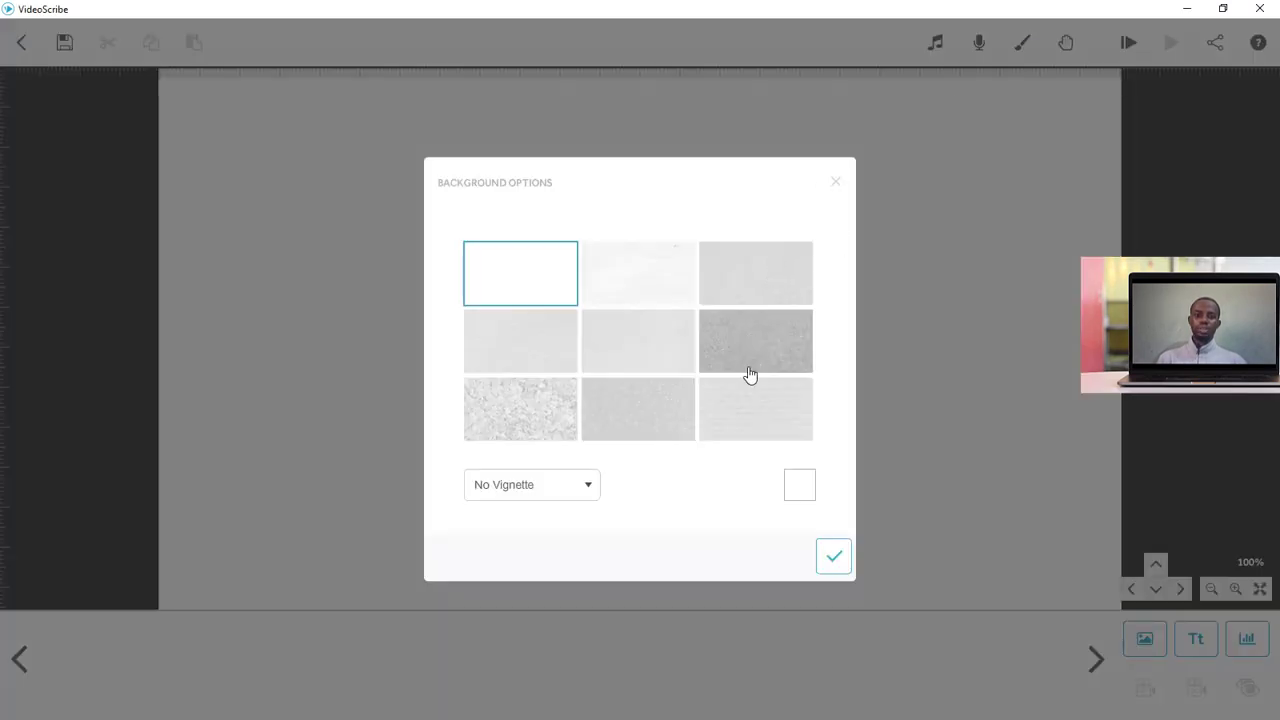
click(798, 487)
click(640, 220)
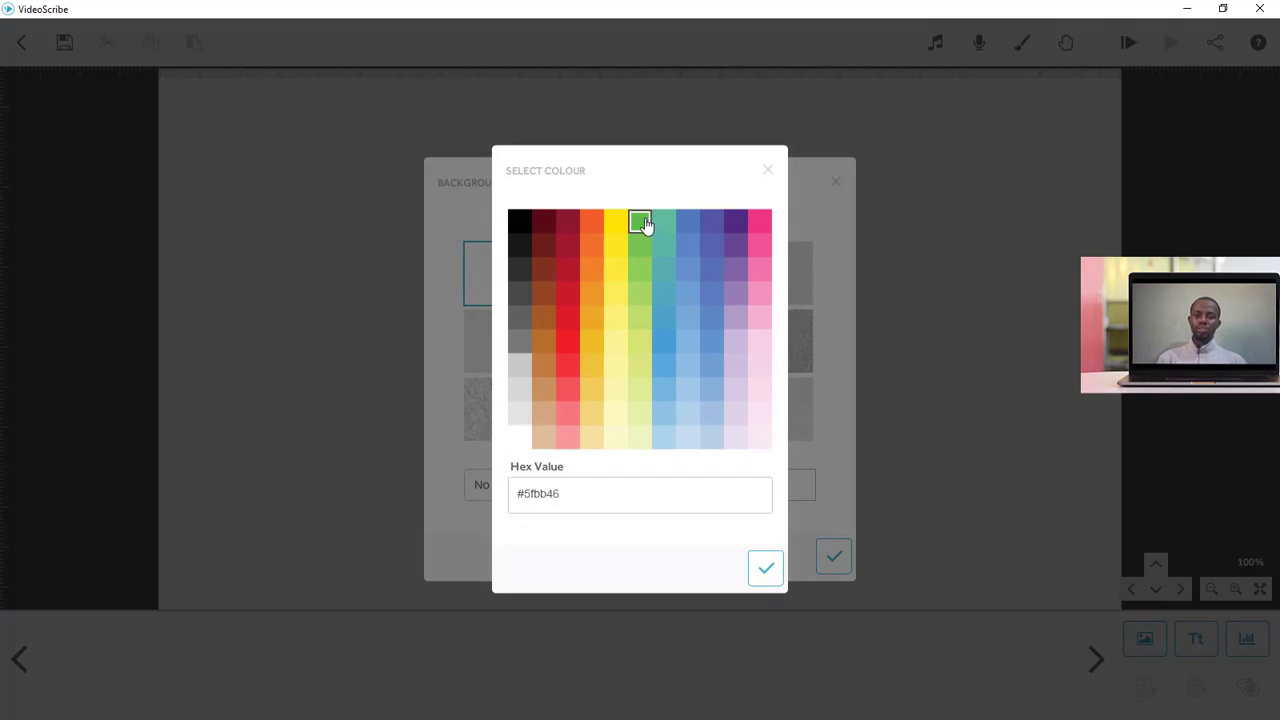
click(762, 568)
click(833, 556)
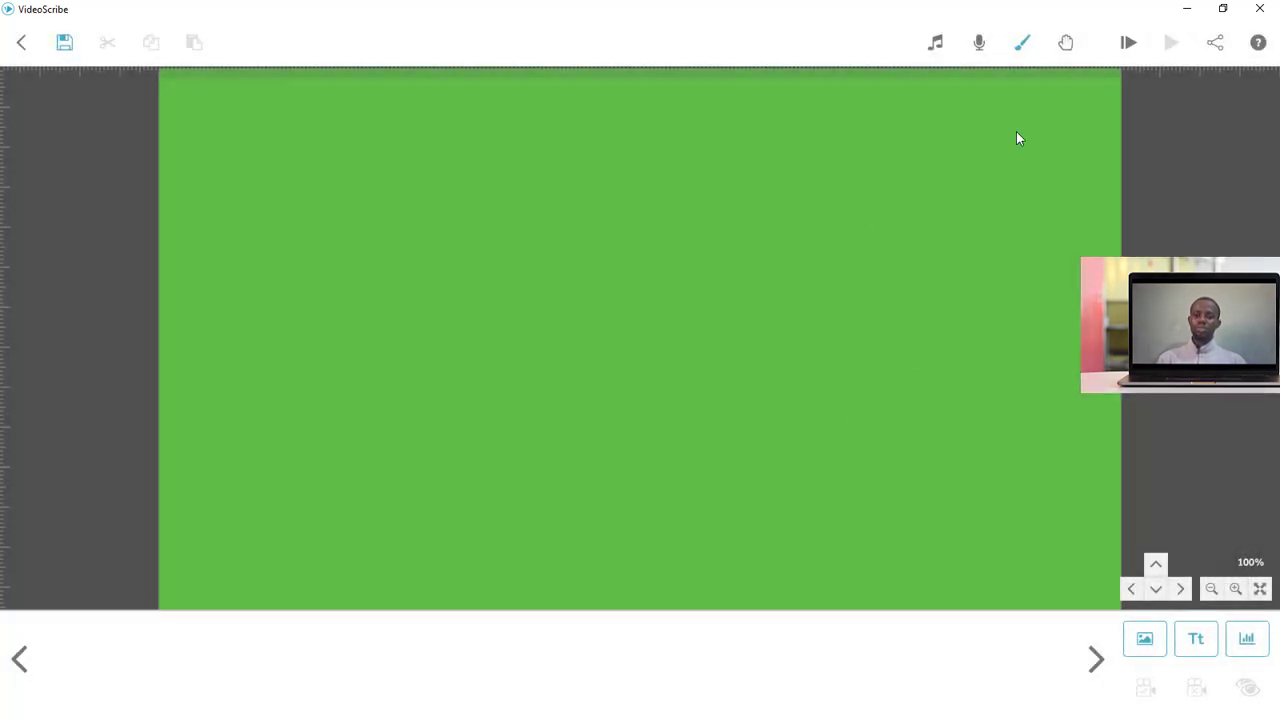
Step: Change the scribe's background colour to white, #ffffff
click(1030, 50)
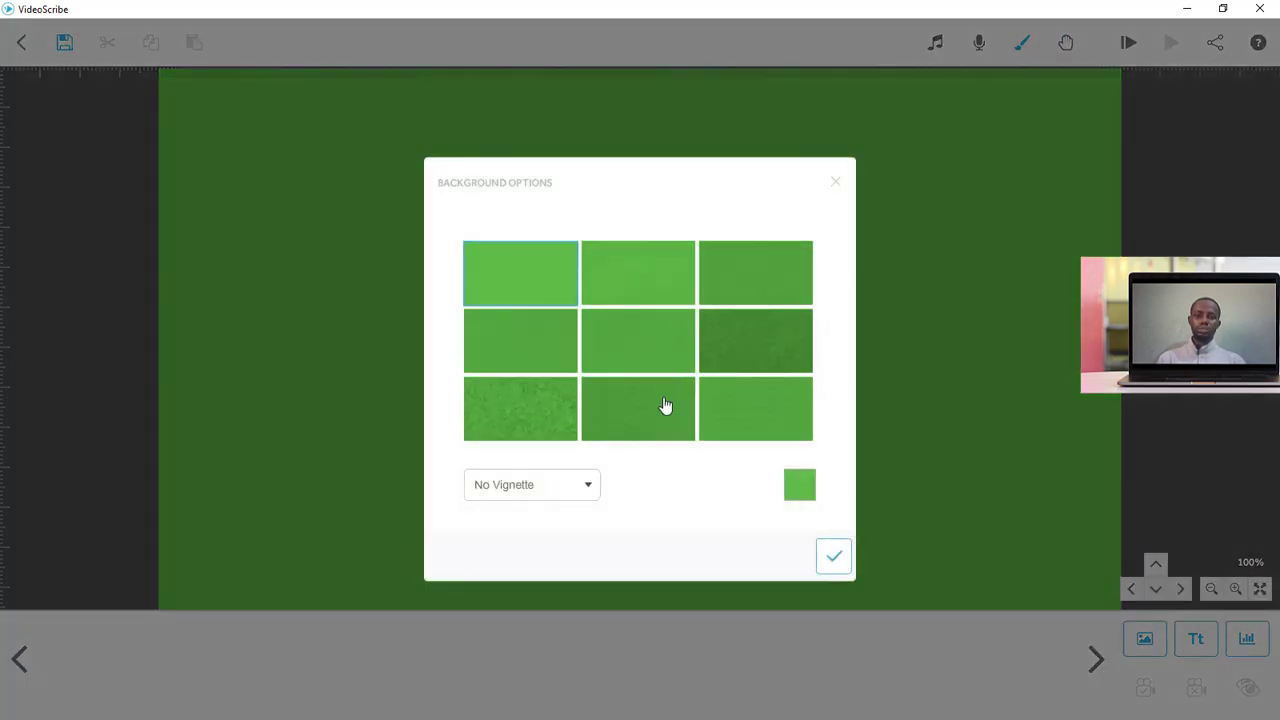
click(800, 483)
click(519, 437)
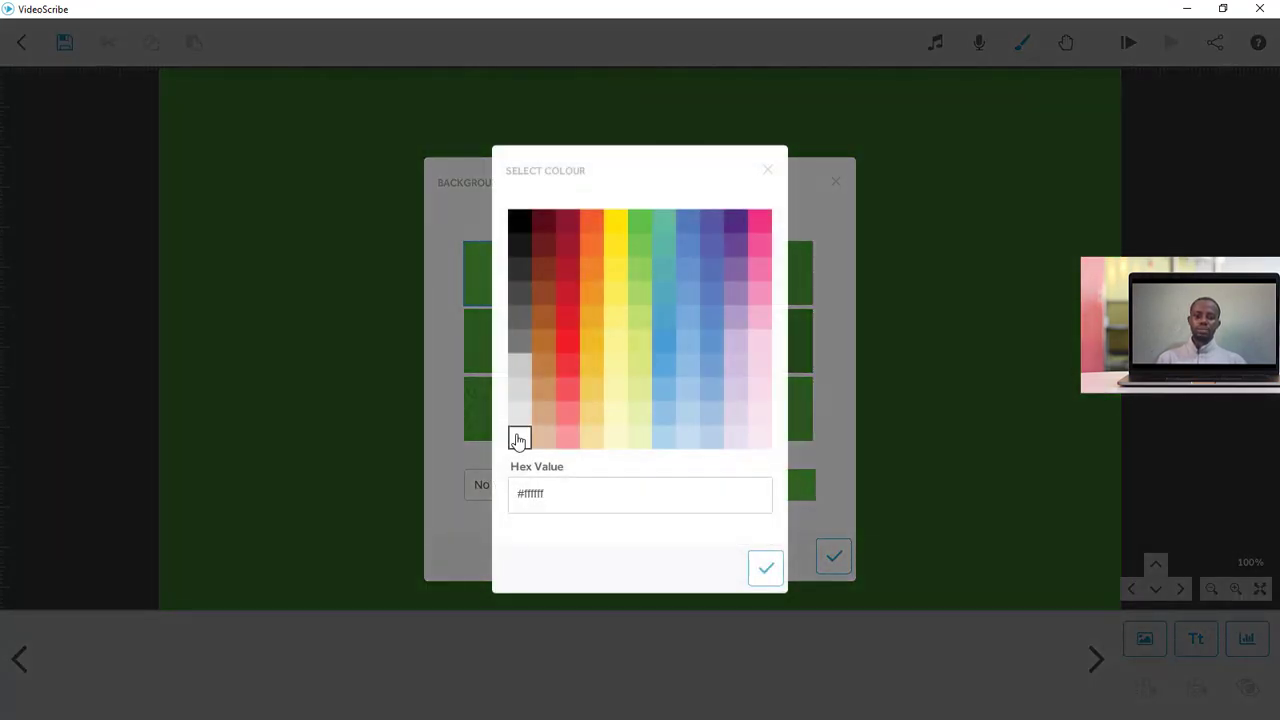
click(771, 562)
click(833, 556)
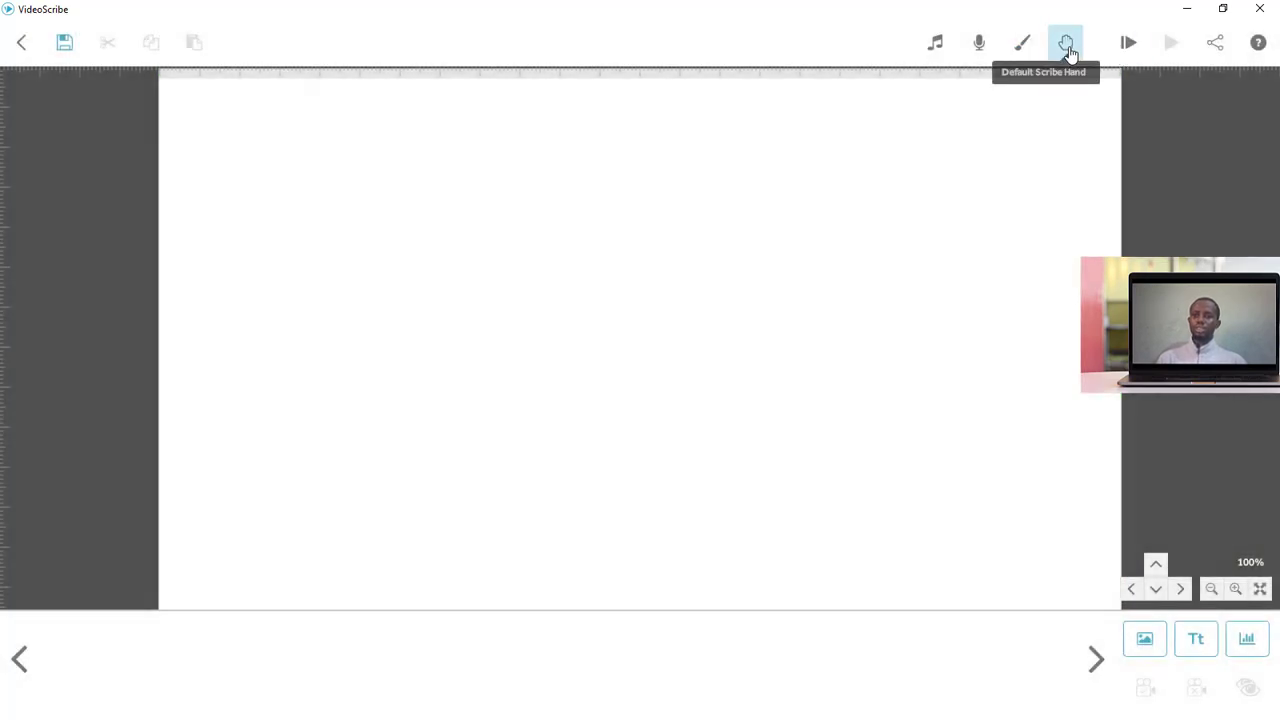
Step: Look through both pages of available drawing hands for the scribe without choosing another one
click(1062, 56)
click(795, 552)
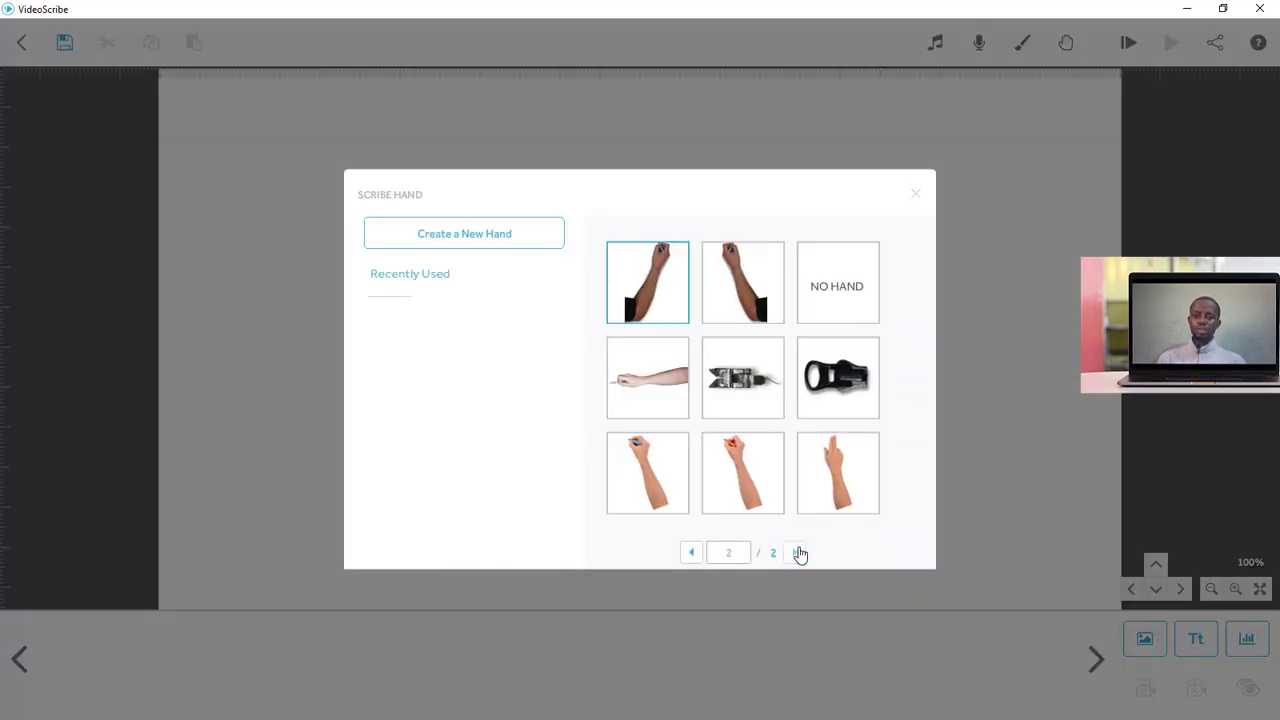
click(691, 552)
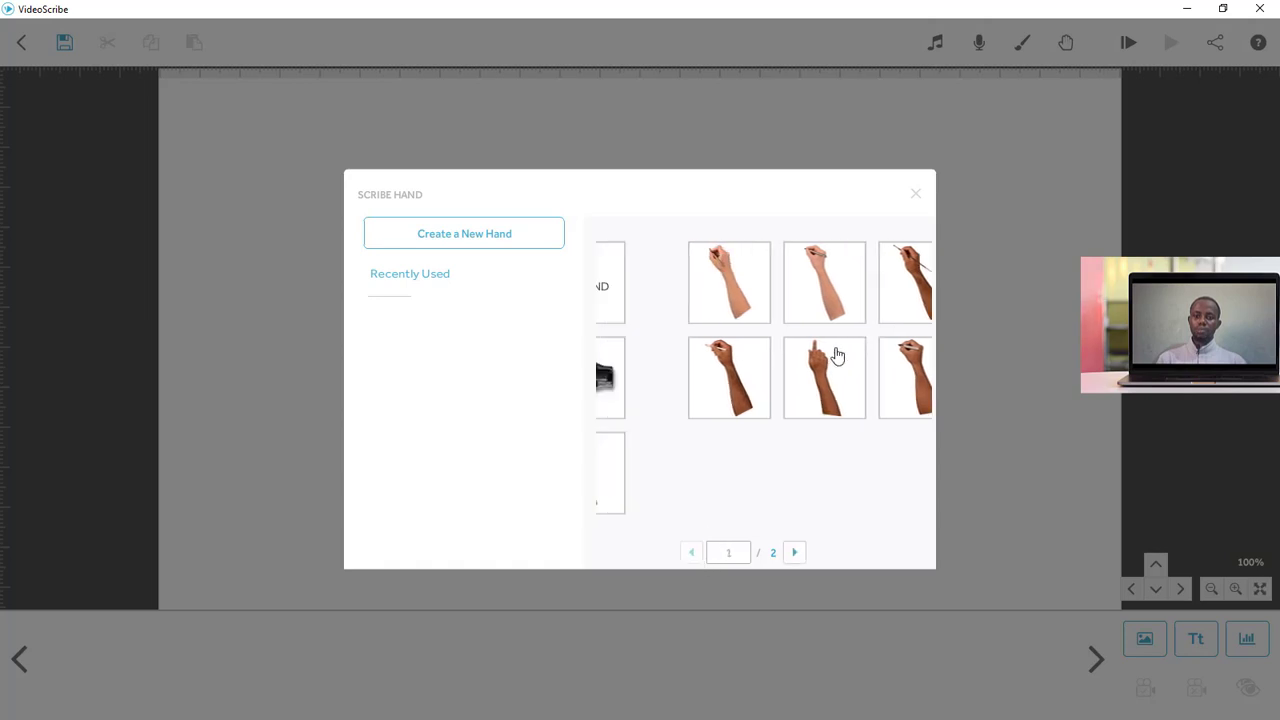
click(913, 198)
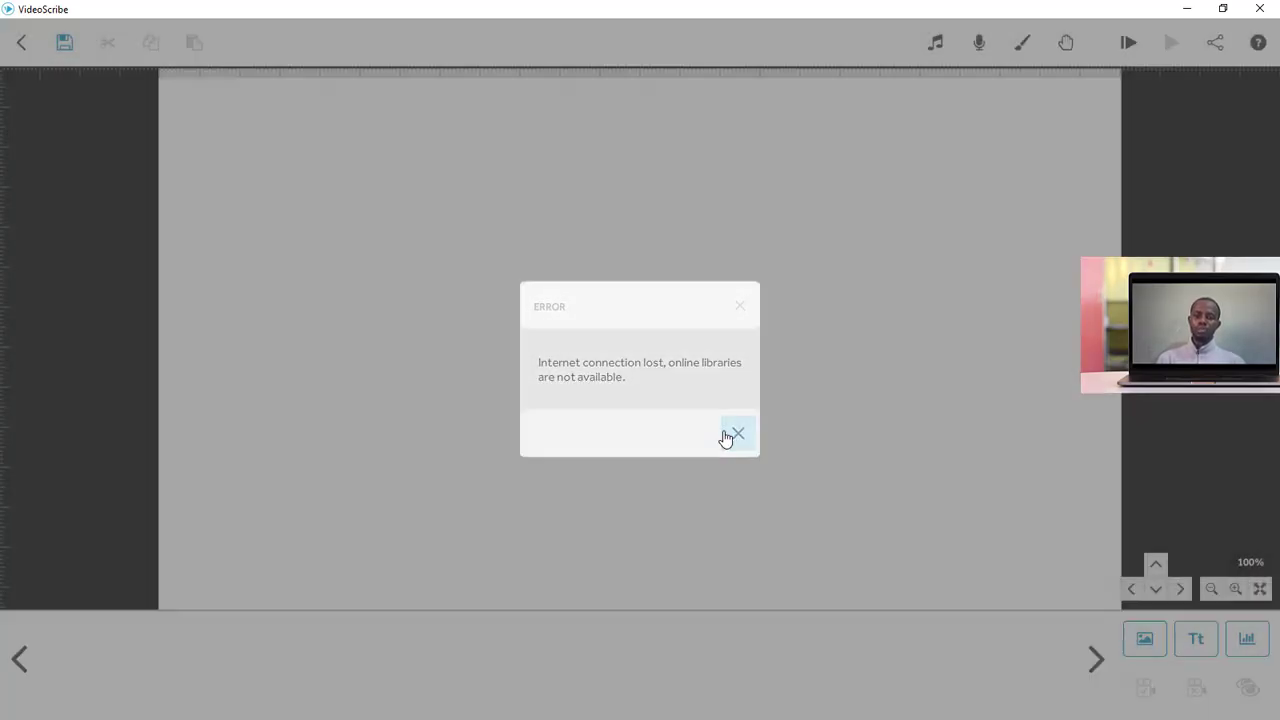
Step: Dismiss the connection error and close the new scribe without saving it
click(726, 438)
click(23, 47)
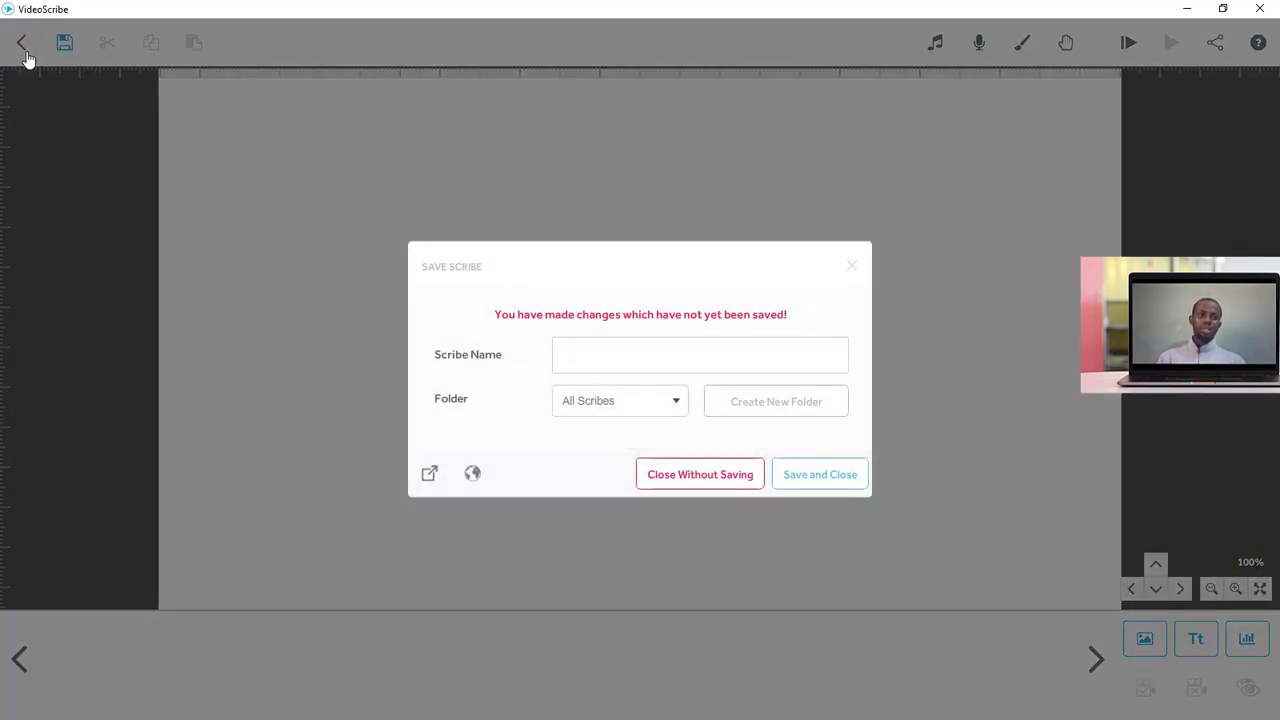
click(718, 478)
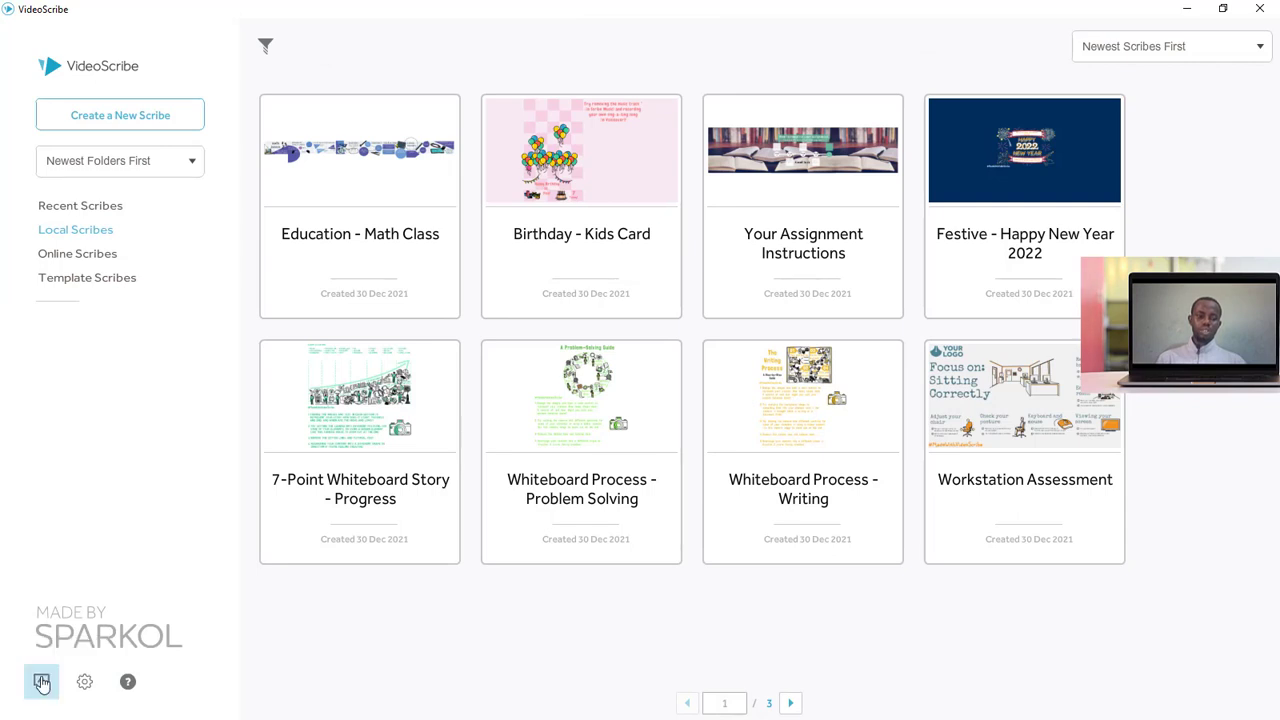
Step: Import Workstation Assessment.scribe from the VIDEO SCRIBE PROJECT folder, view its canvas and timeline, and return to the scribe library
click(41, 683)
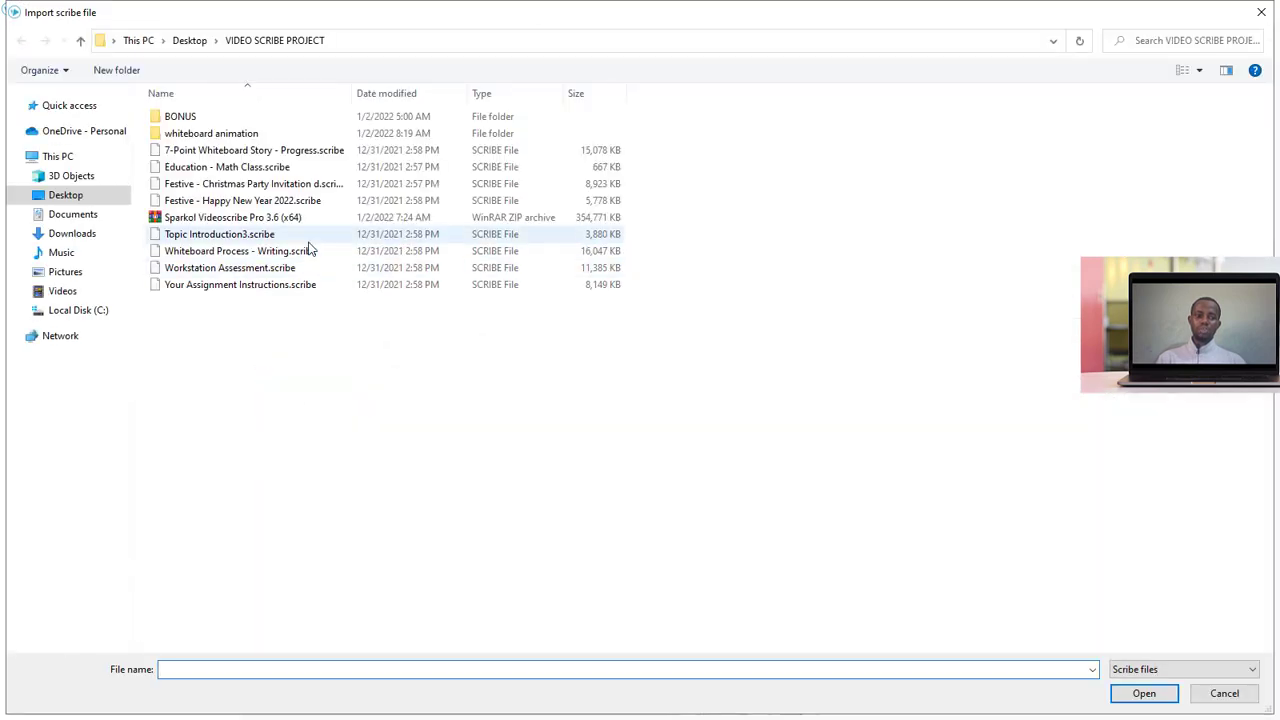
click(211, 270)
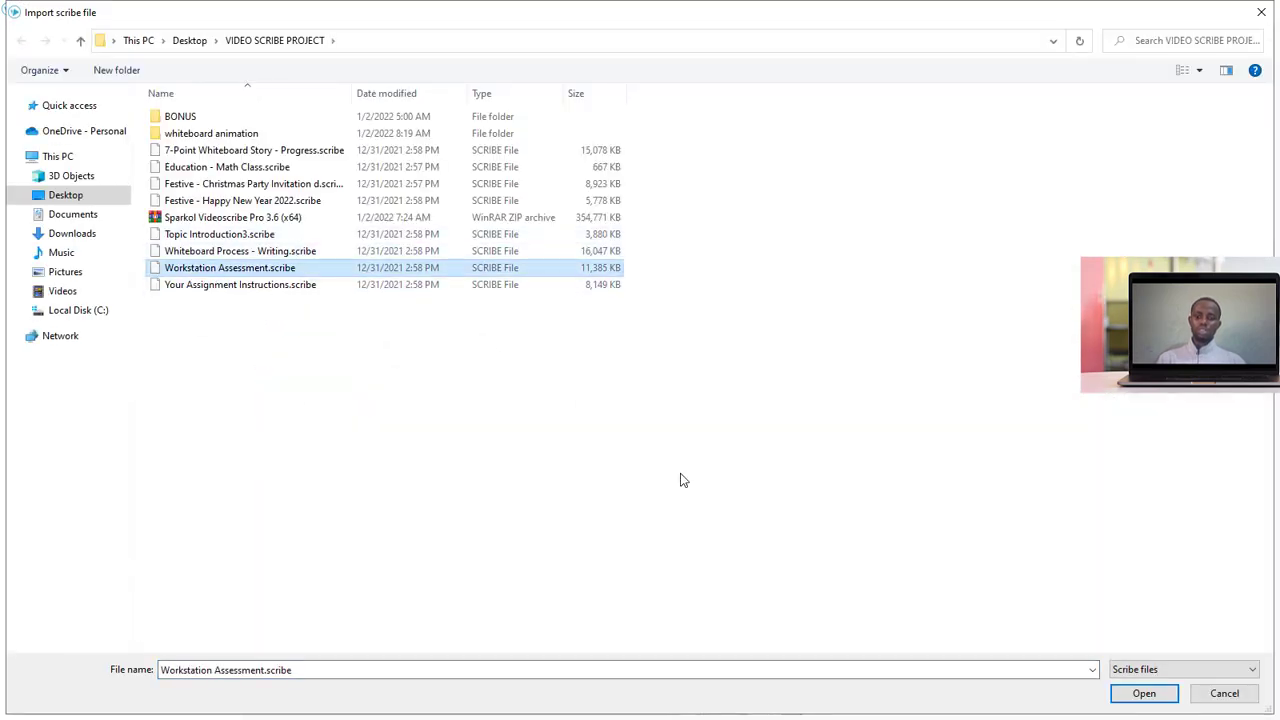
click(1140, 694)
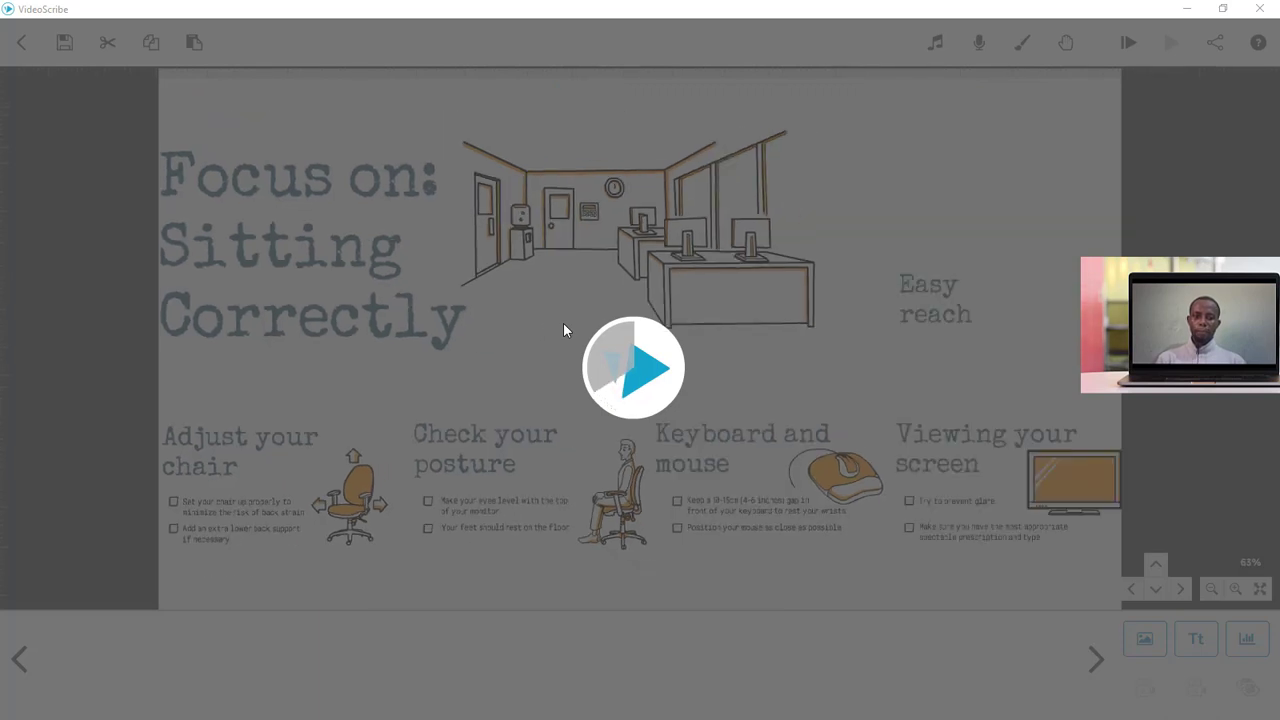
click(516, 178)
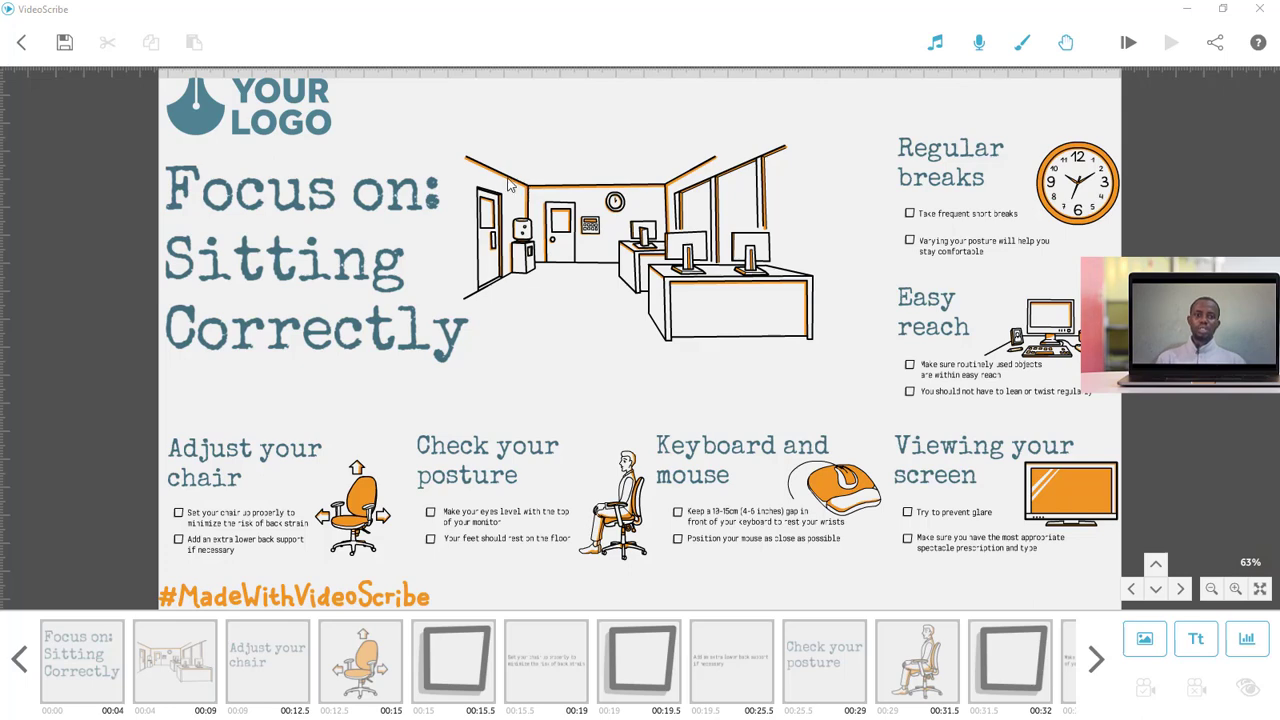
click(28, 48)
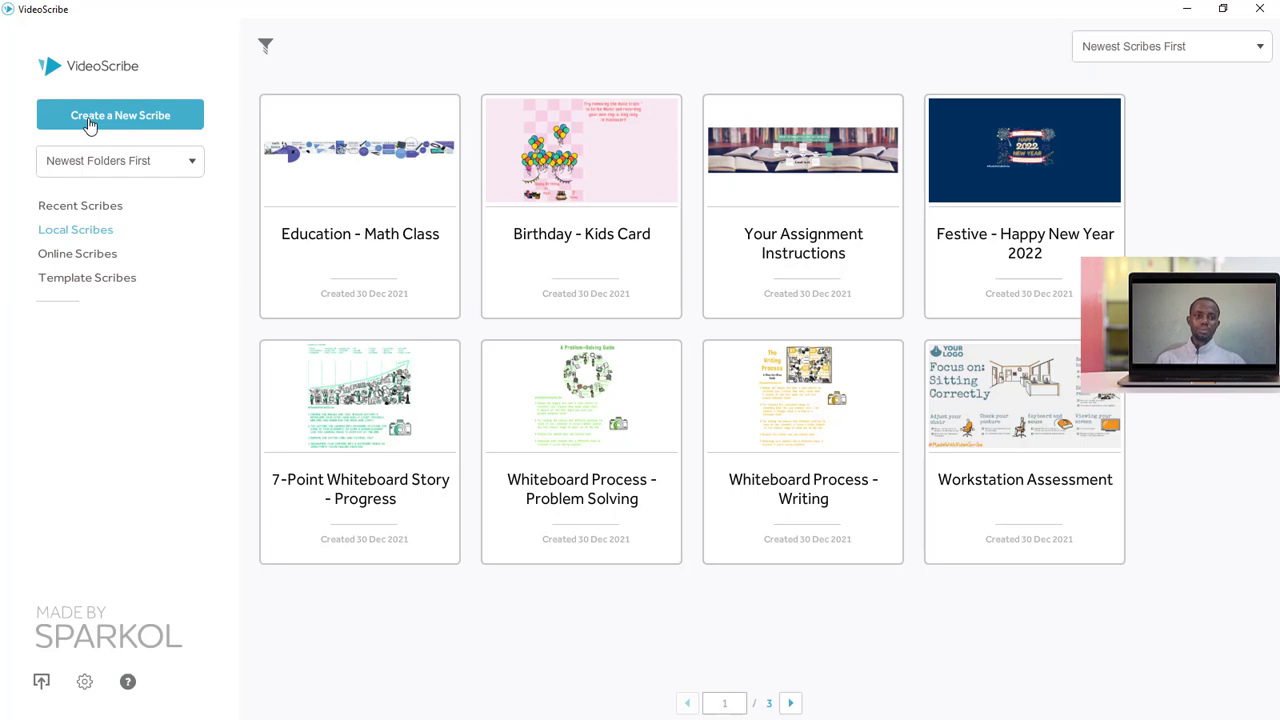
Step: Create a new scribe and enter "Tutorial 1" as a new text element
click(90, 124)
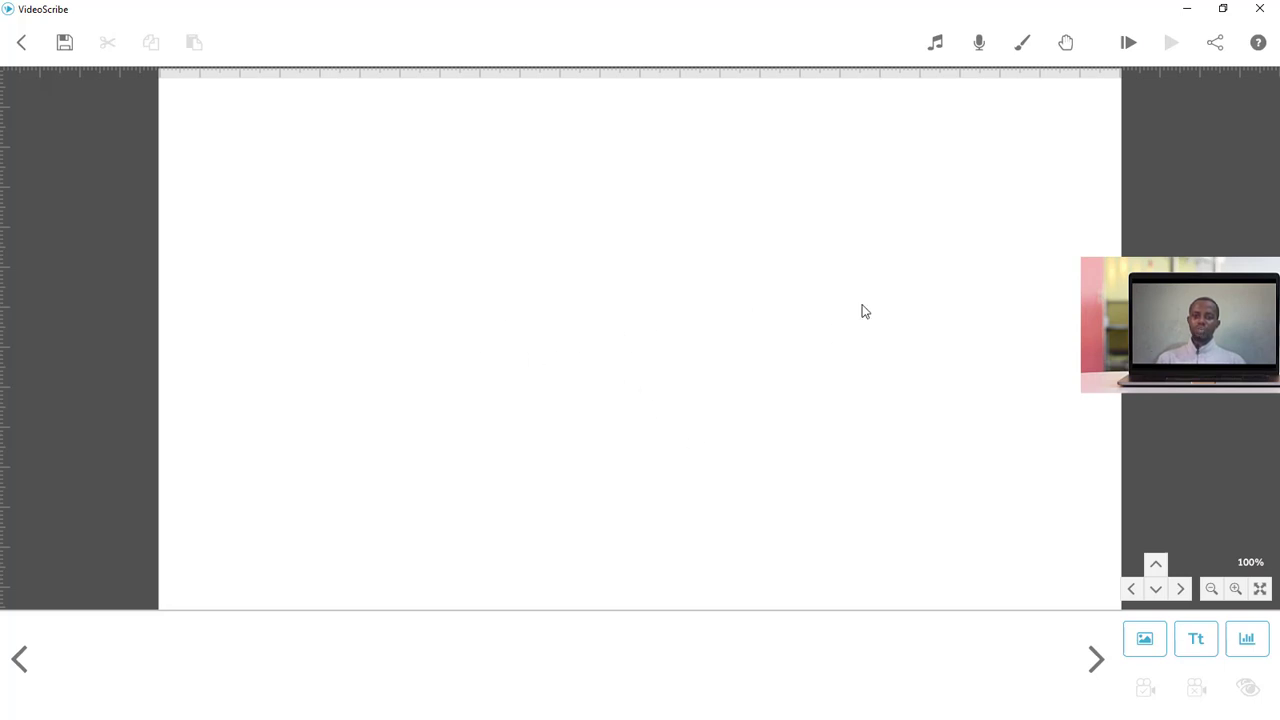
click(1193, 642)
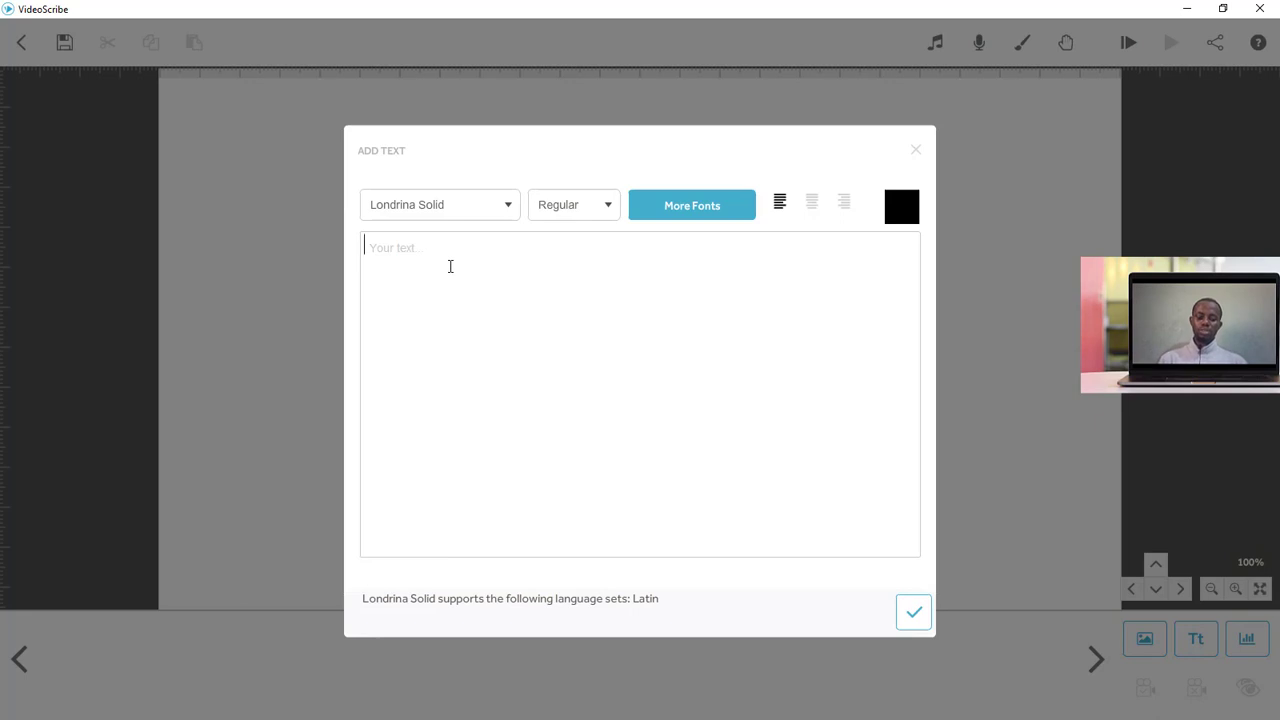
text(Tuto)
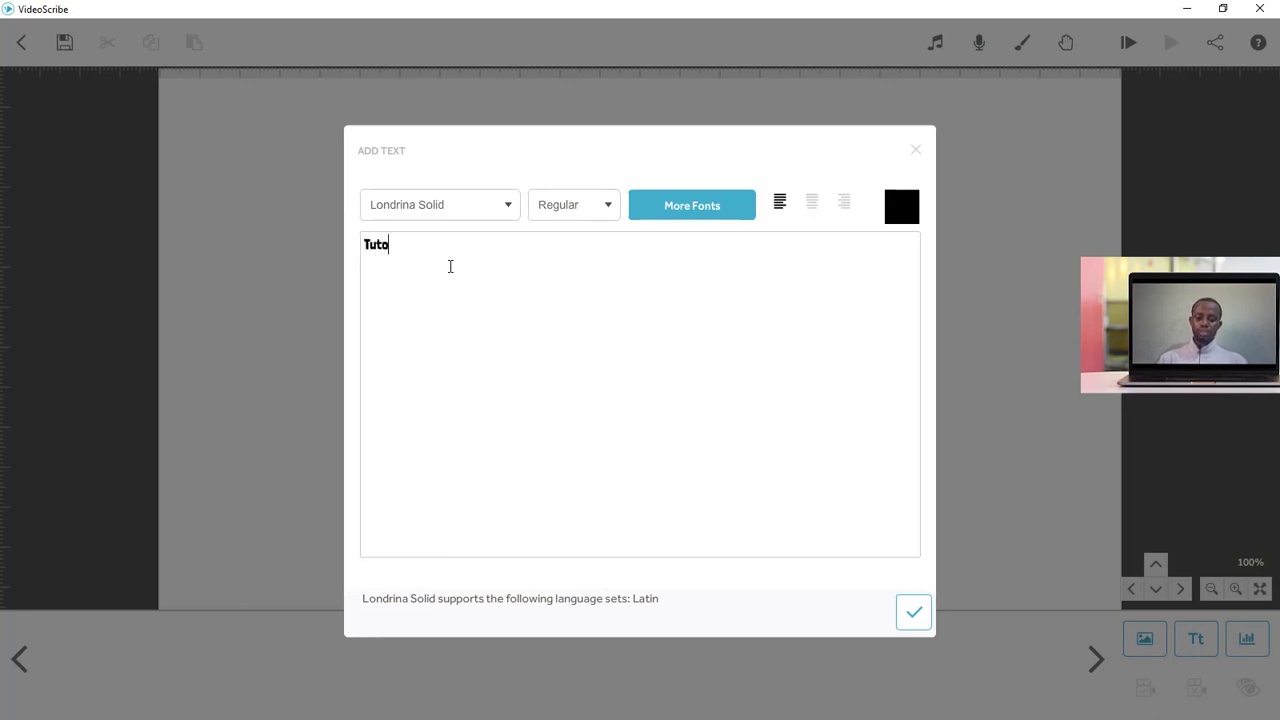
text(rial 1)
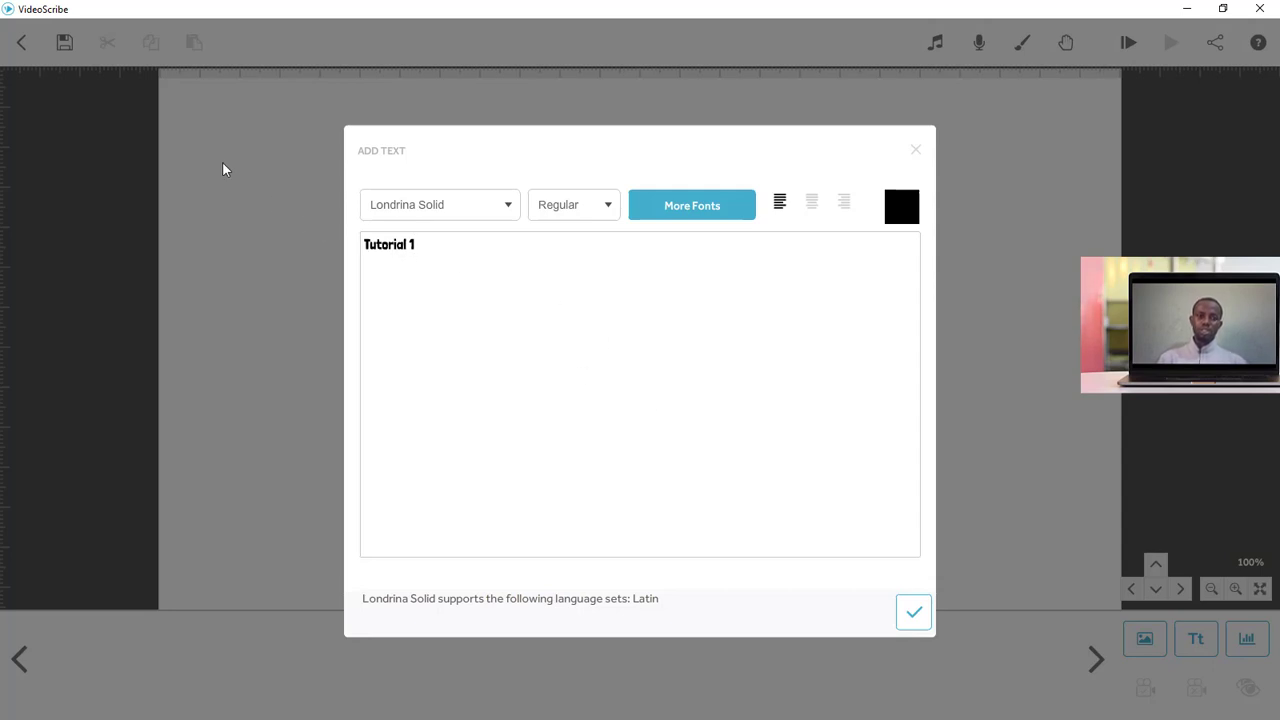
Step: Try the Alegreya Sans and Alice fonts on the text, and settle on Baloo Da 2
click(440, 205)
click(440, 238)
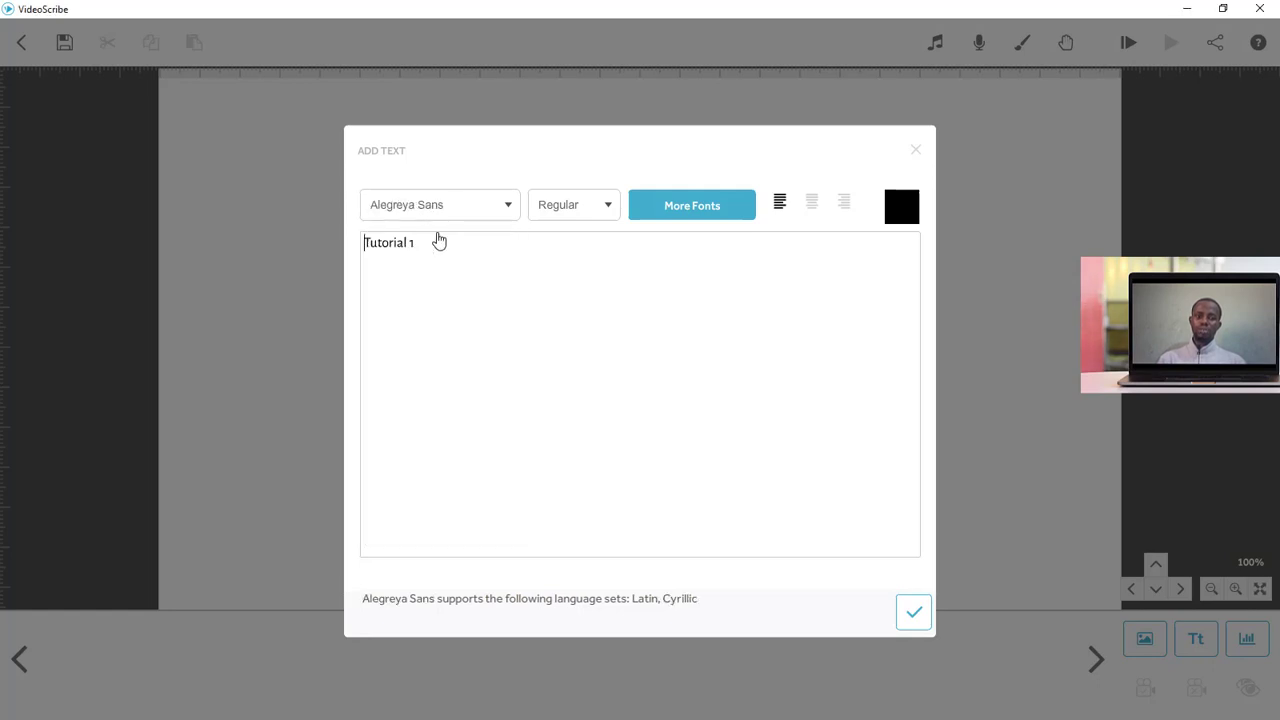
click(428, 219)
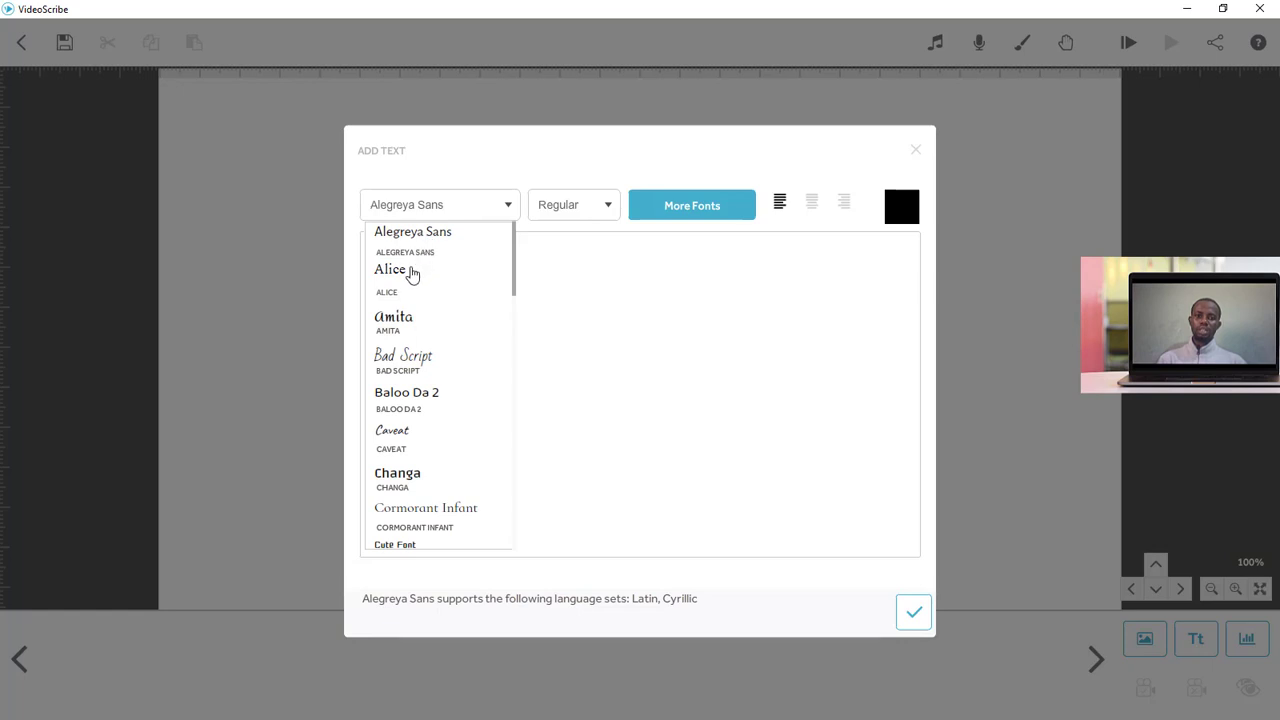
click(411, 272)
click(438, 216)
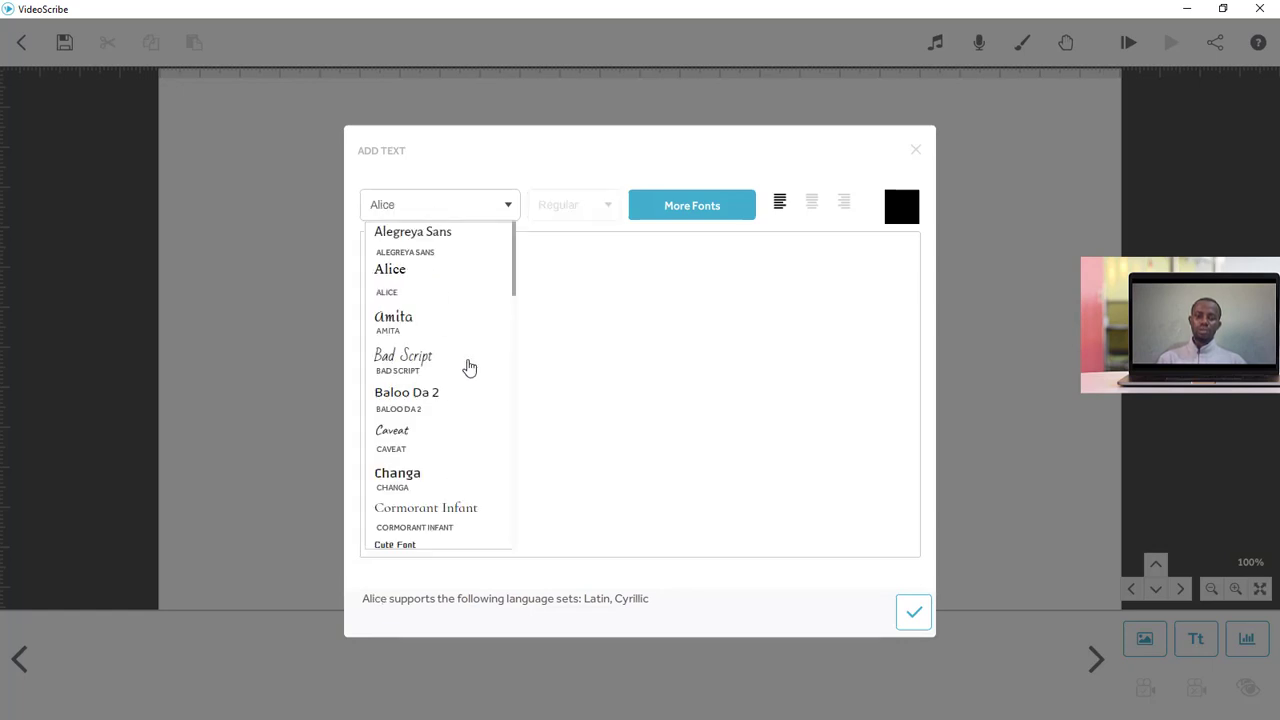
click(415, 405)
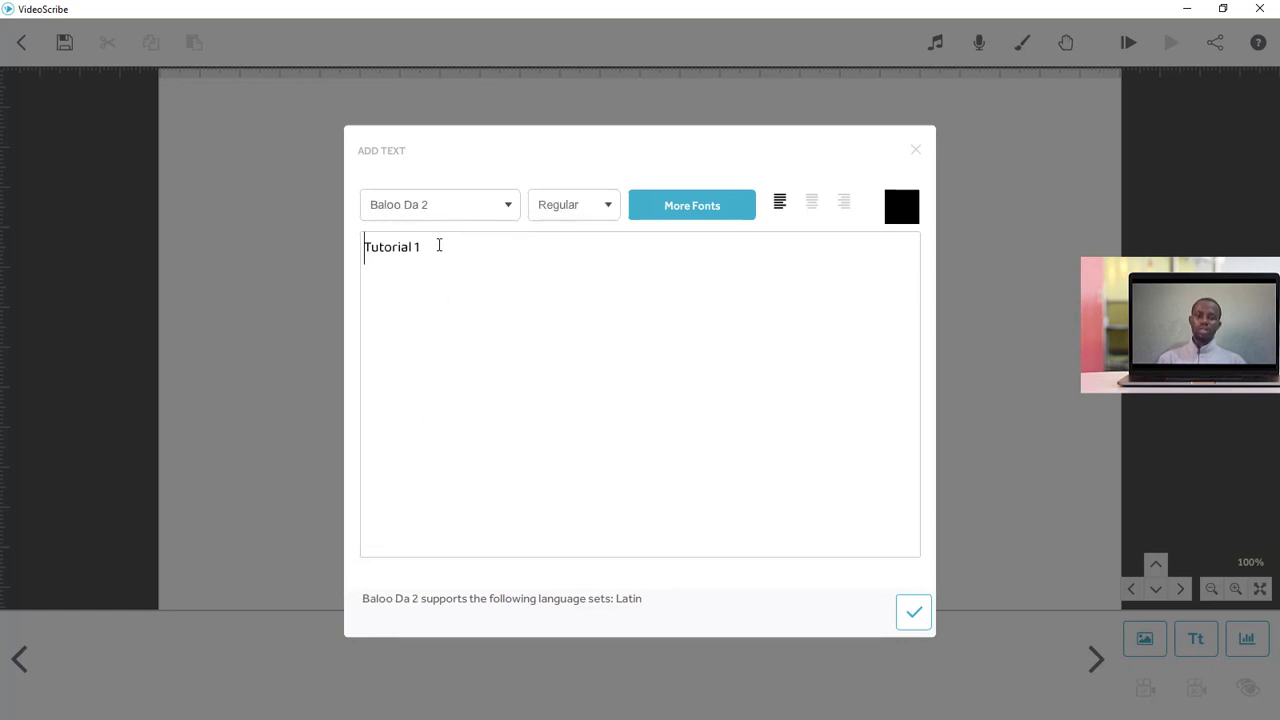
click(435, 245)
Step: Try the Bold and Medium weights on the "Tutorial 1" text, and set it to ExtraBold
click(575, 217)
click(575, 217)
click(572, 214)
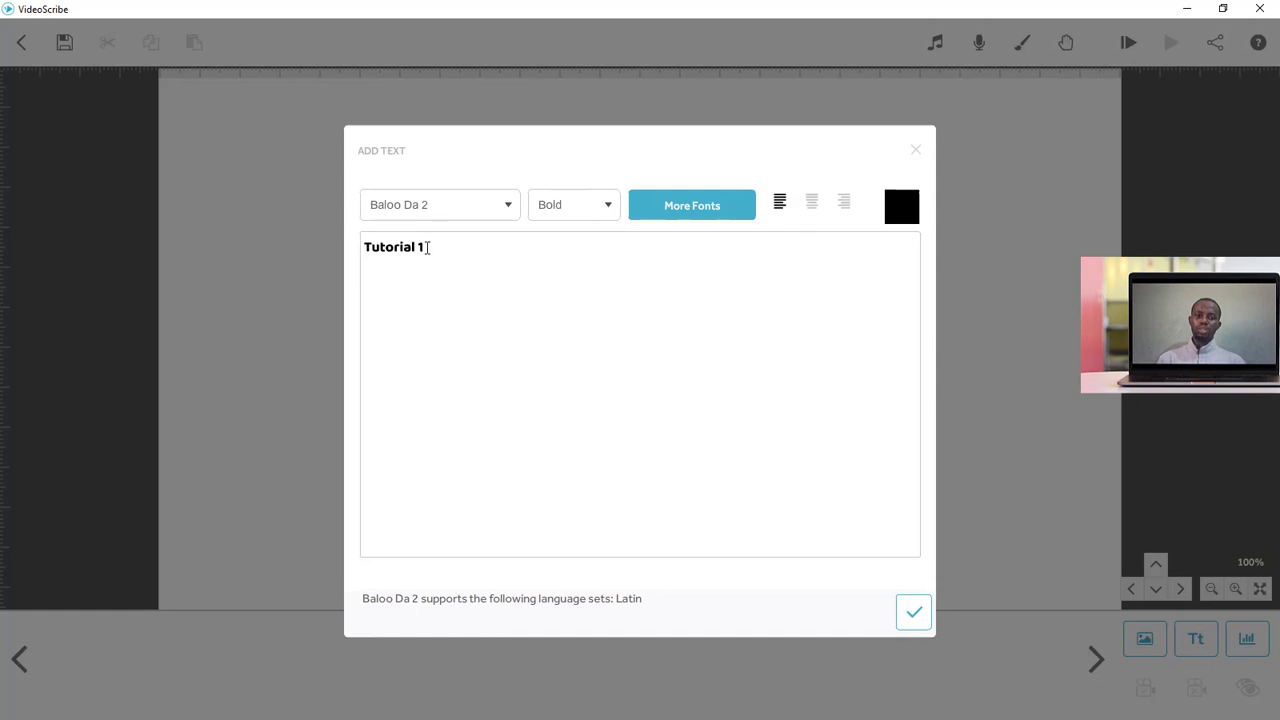
drag(426, 247, 349, 251)
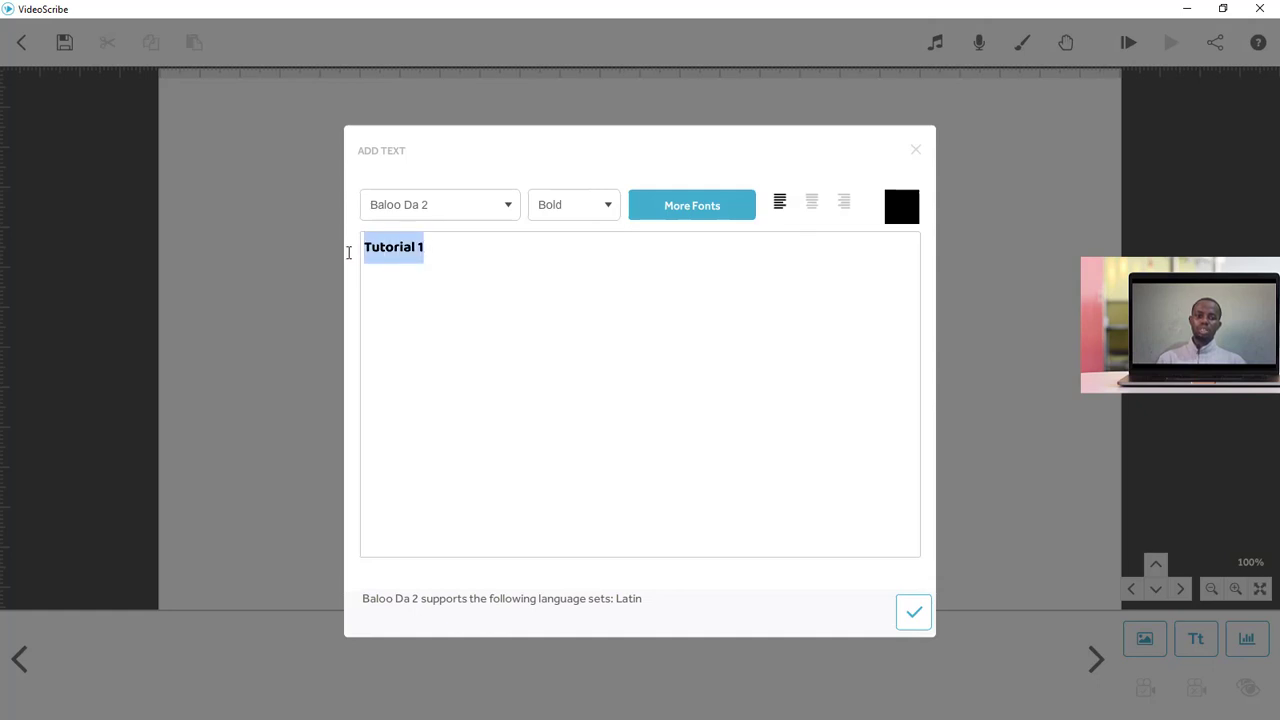
click(566, 218)
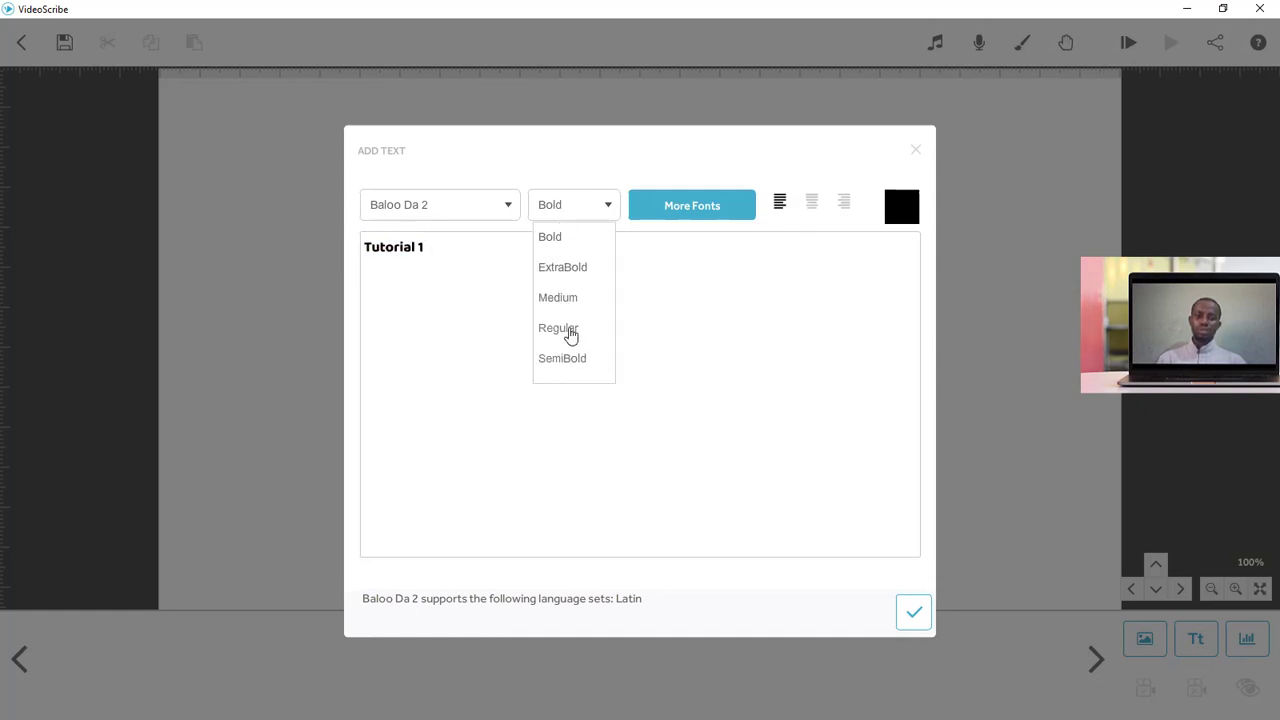
click(573, 303)
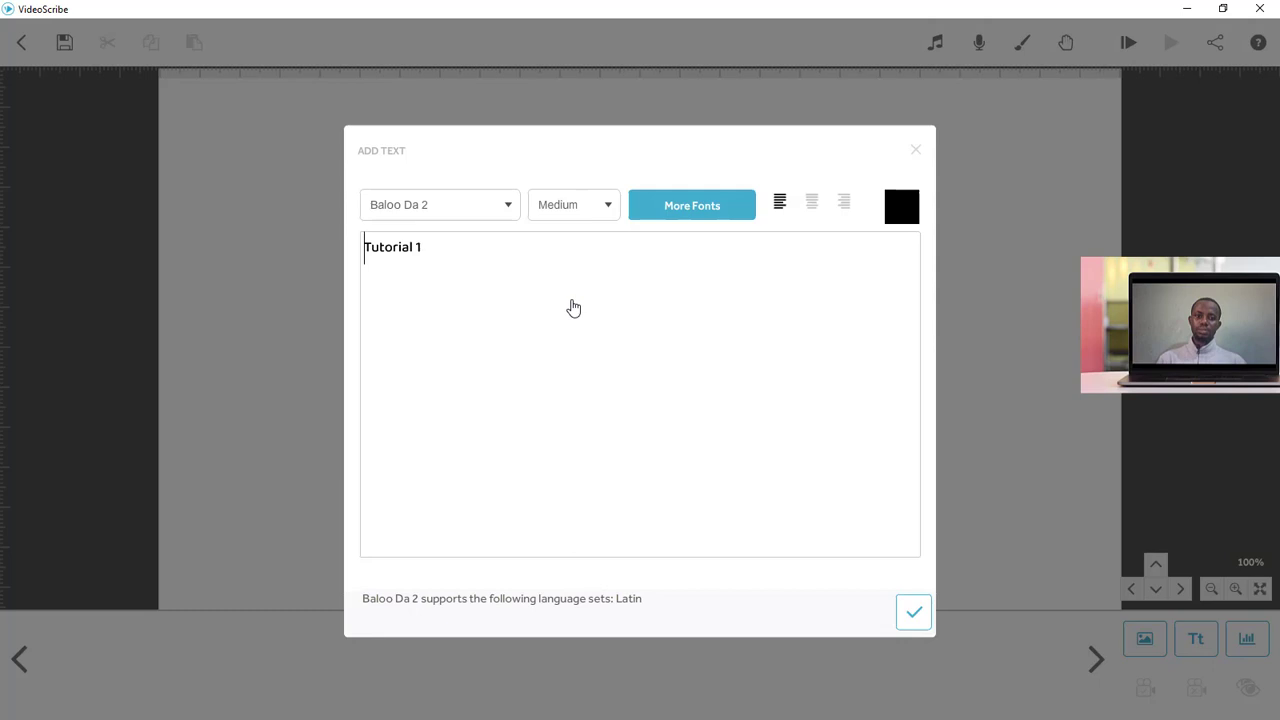
click(580, 220)
click(577, 270)
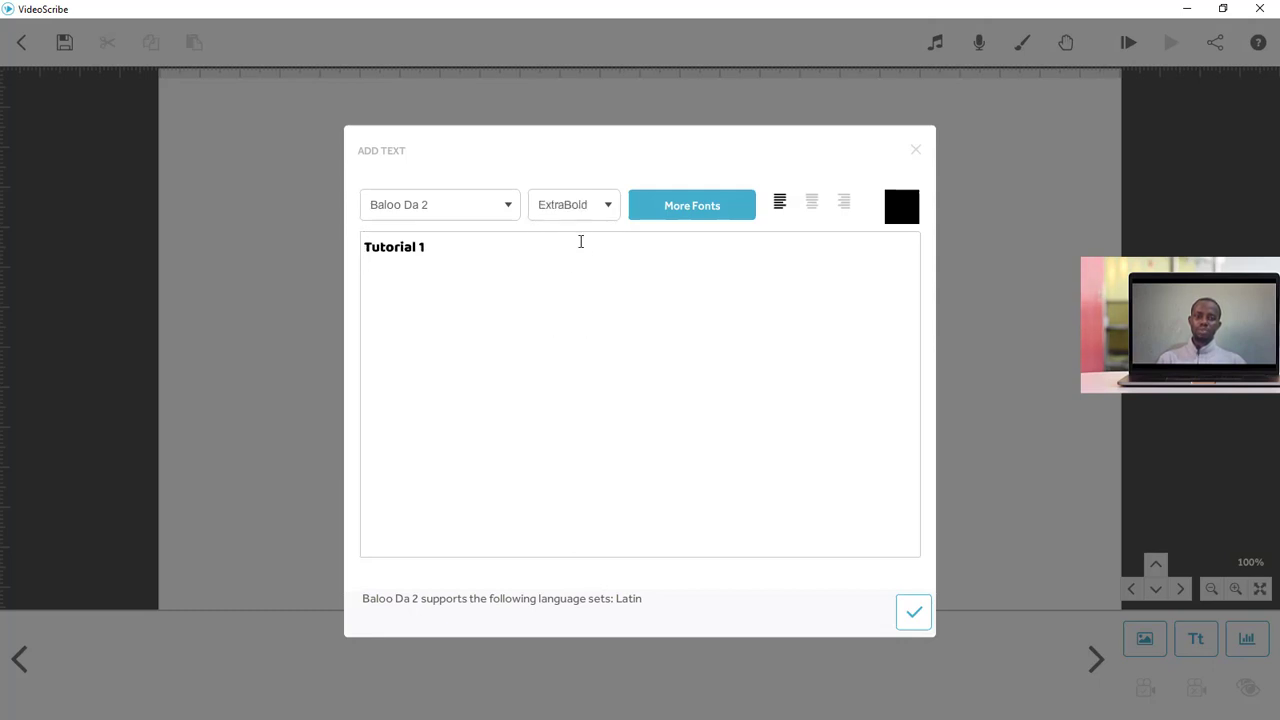
Step: View the additional fonts without importing any, and try centre and right alignment before returning the text to left alignment
click(693, 212)
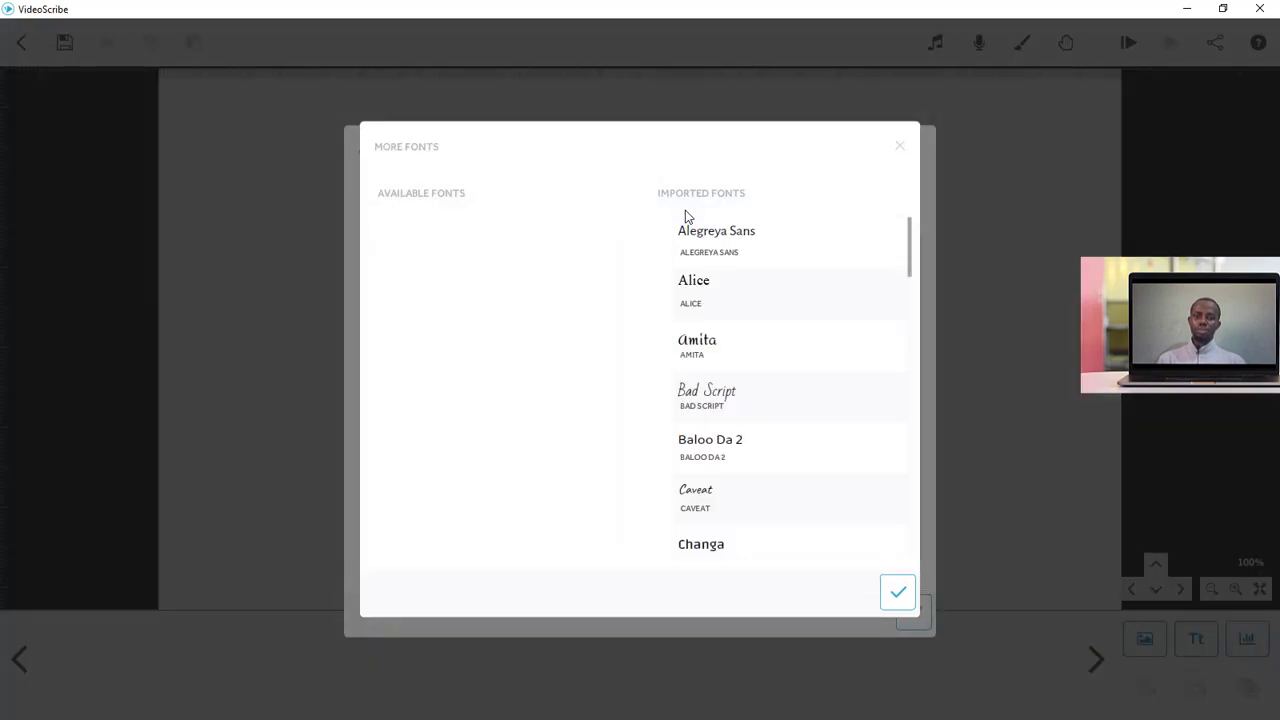
click(900, 148)
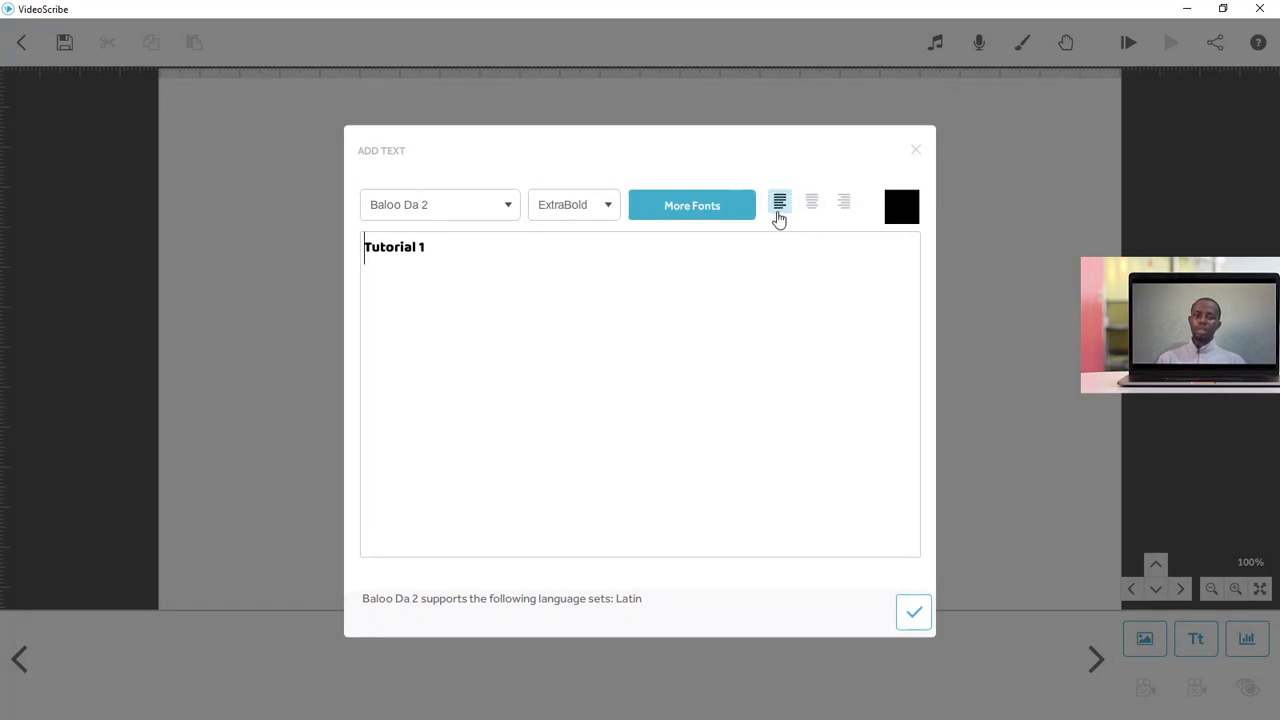
click(811, 208)
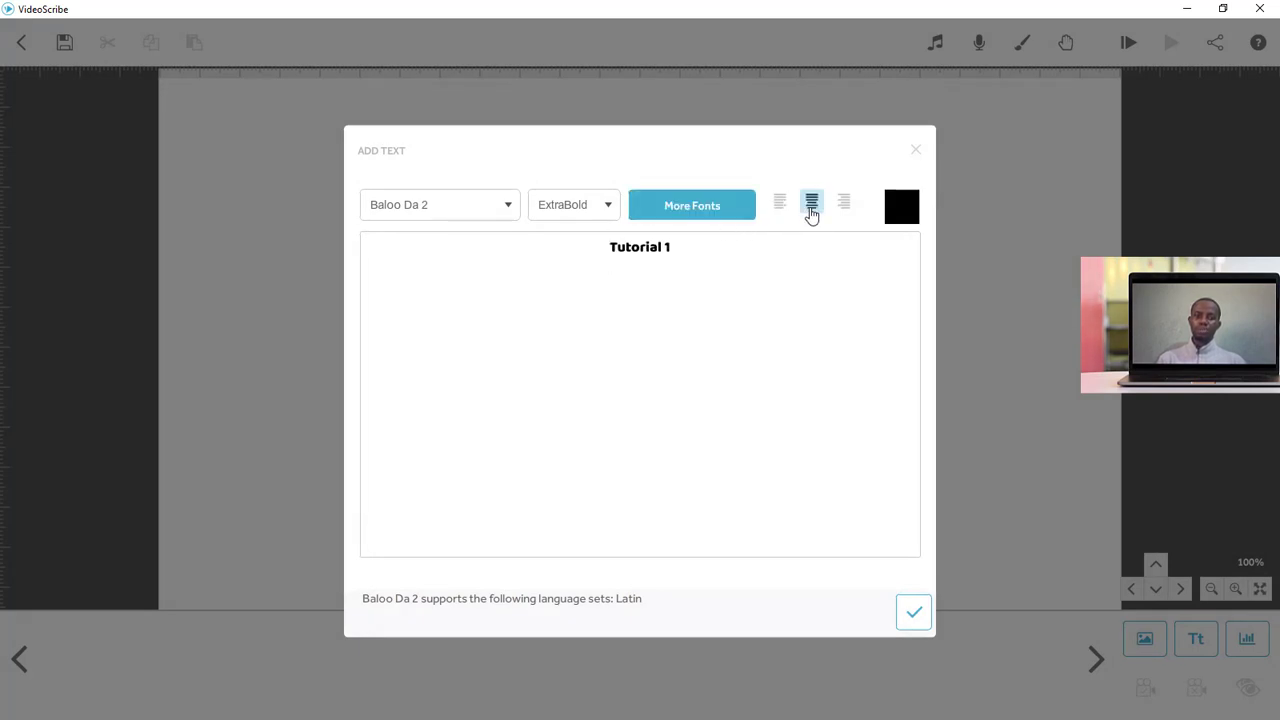
click(843, 205)
click(782, 203)
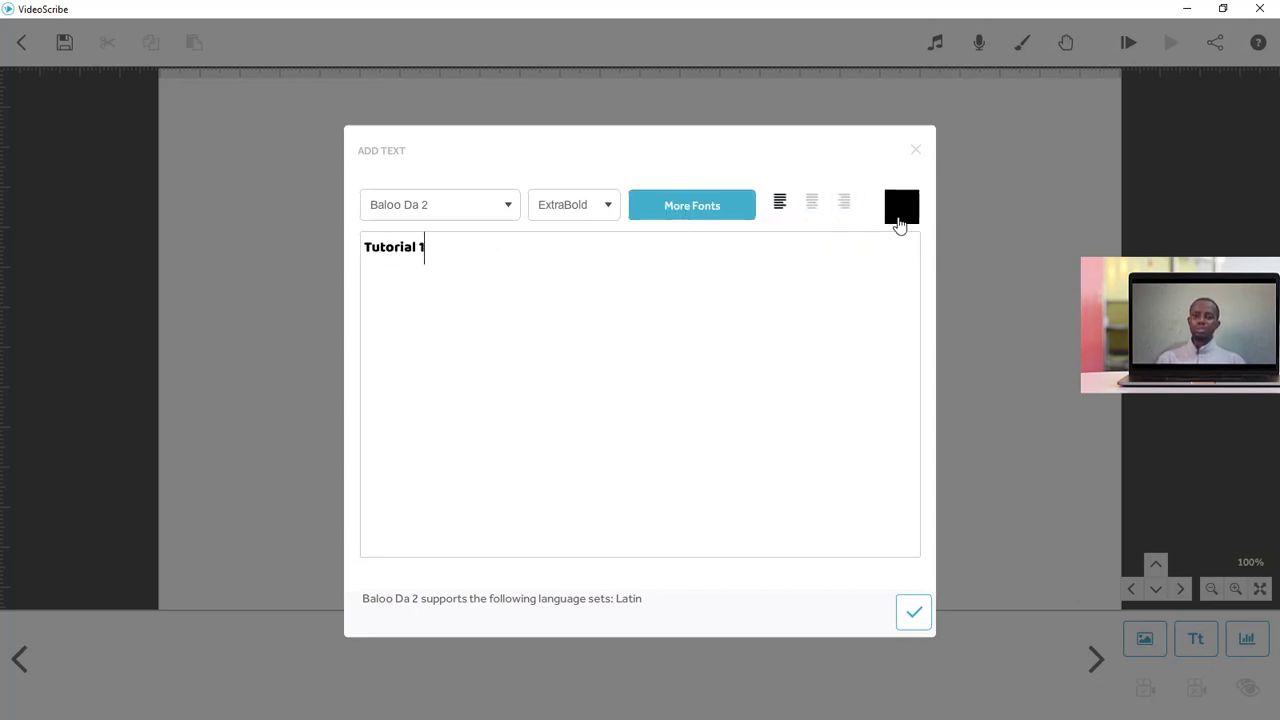
Step: Change the colour of the "Tutorial 1" text to green
click(900, 218)
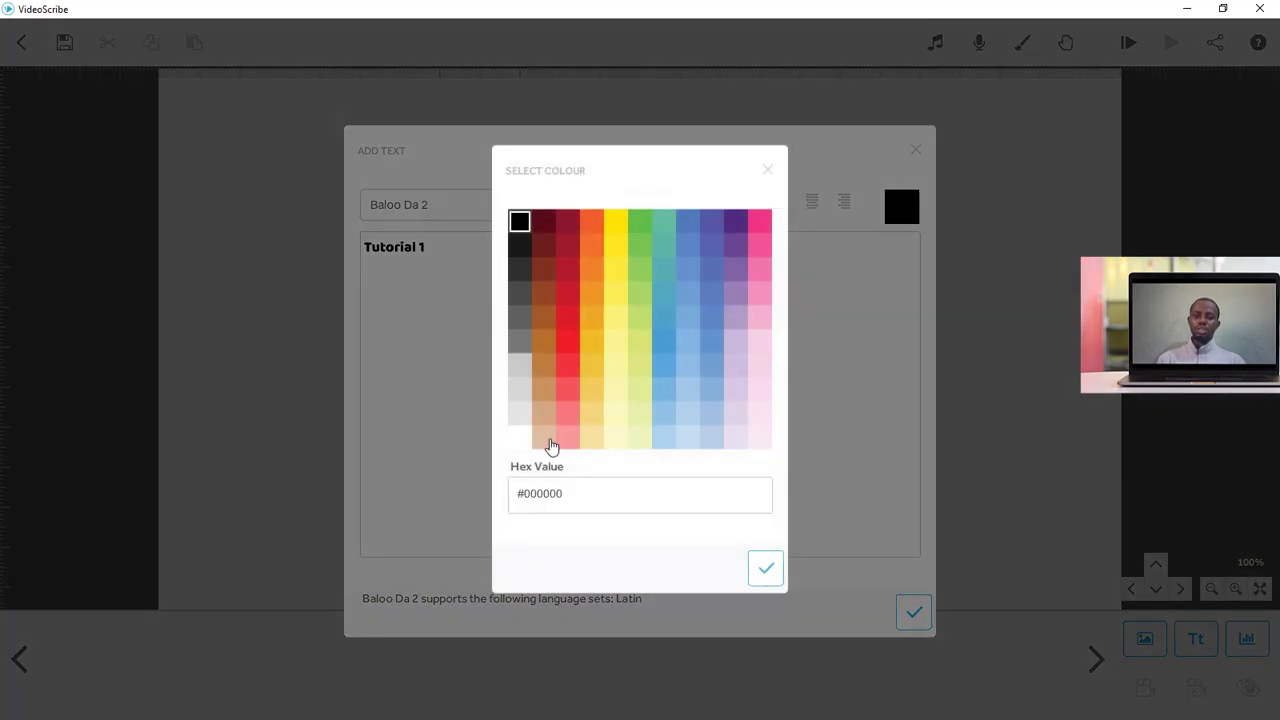
click(641, 222)
click(766, 566)
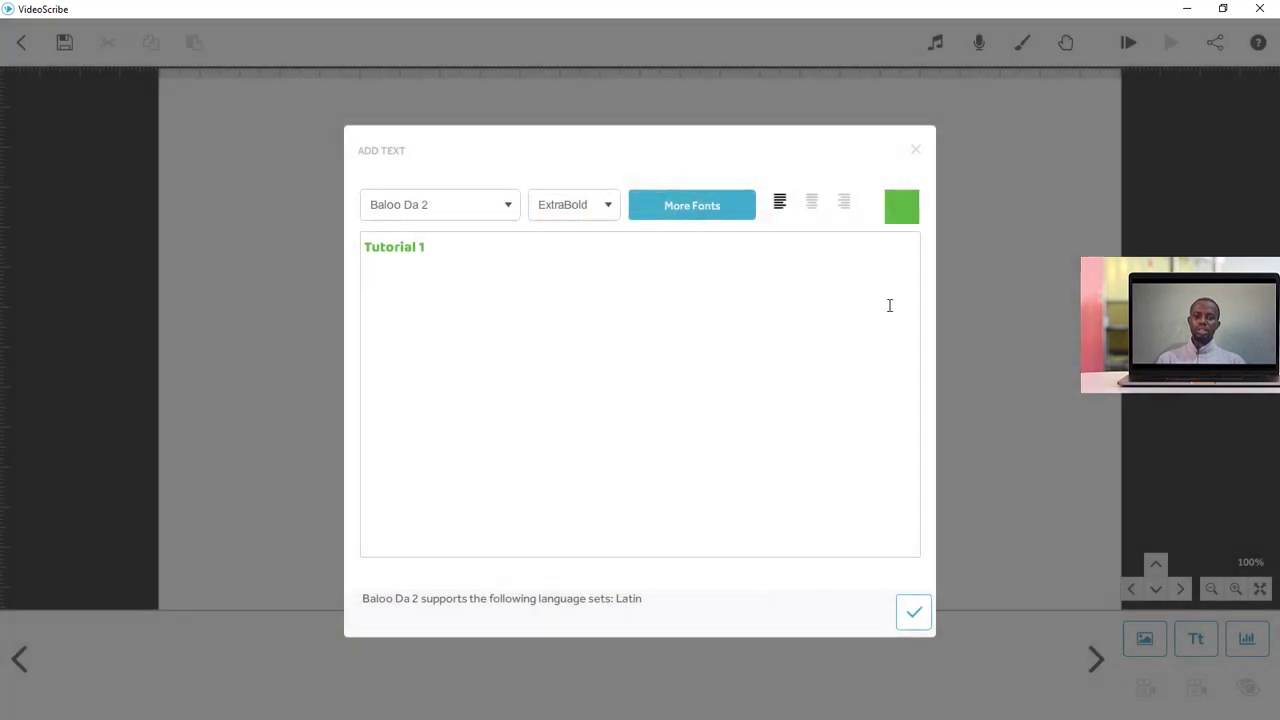
Step: Add the "Tutorial 1" text to the canvas and move it above the centre, slightly to the left
click(908, 613)
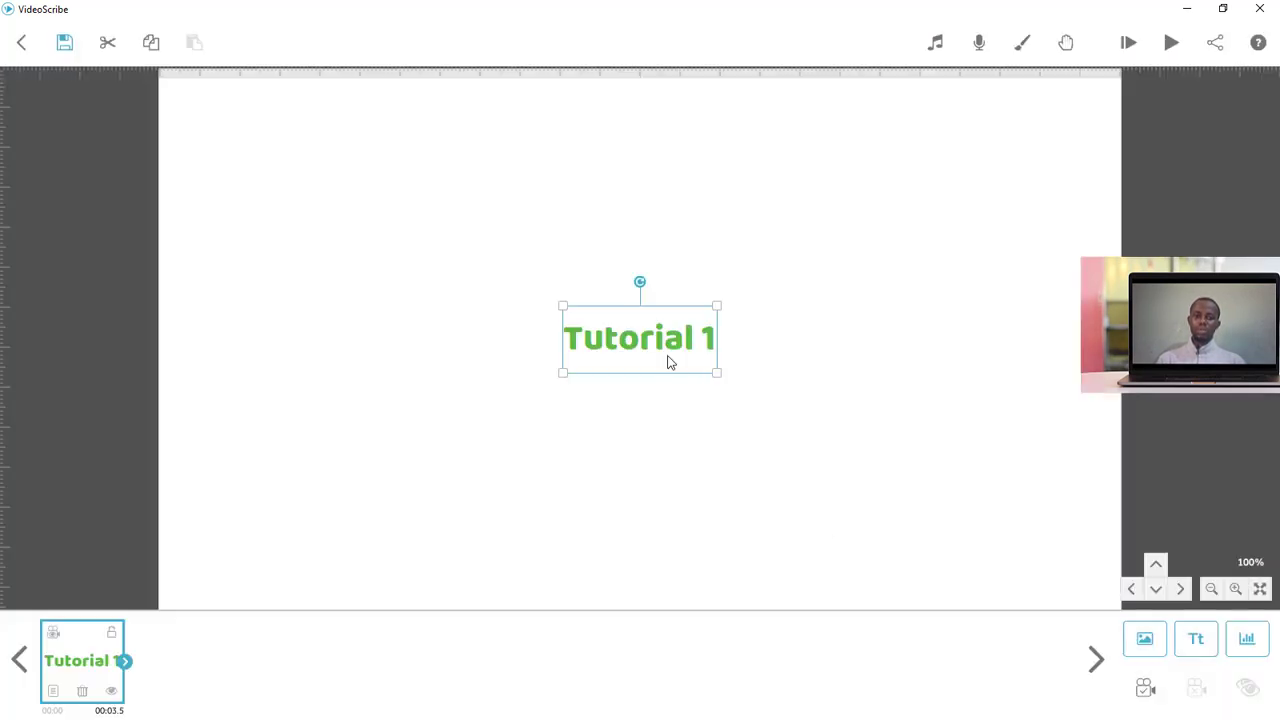
drag(658, 347, 630, 268)
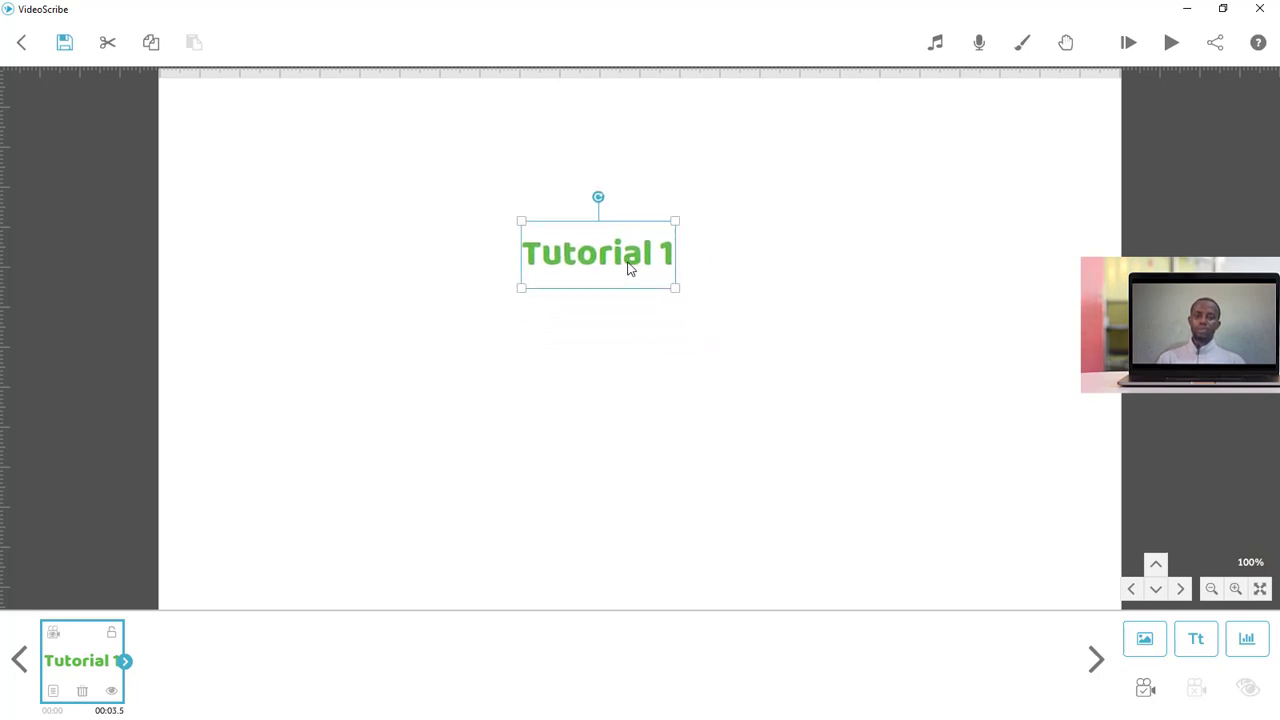
click(785, 314)
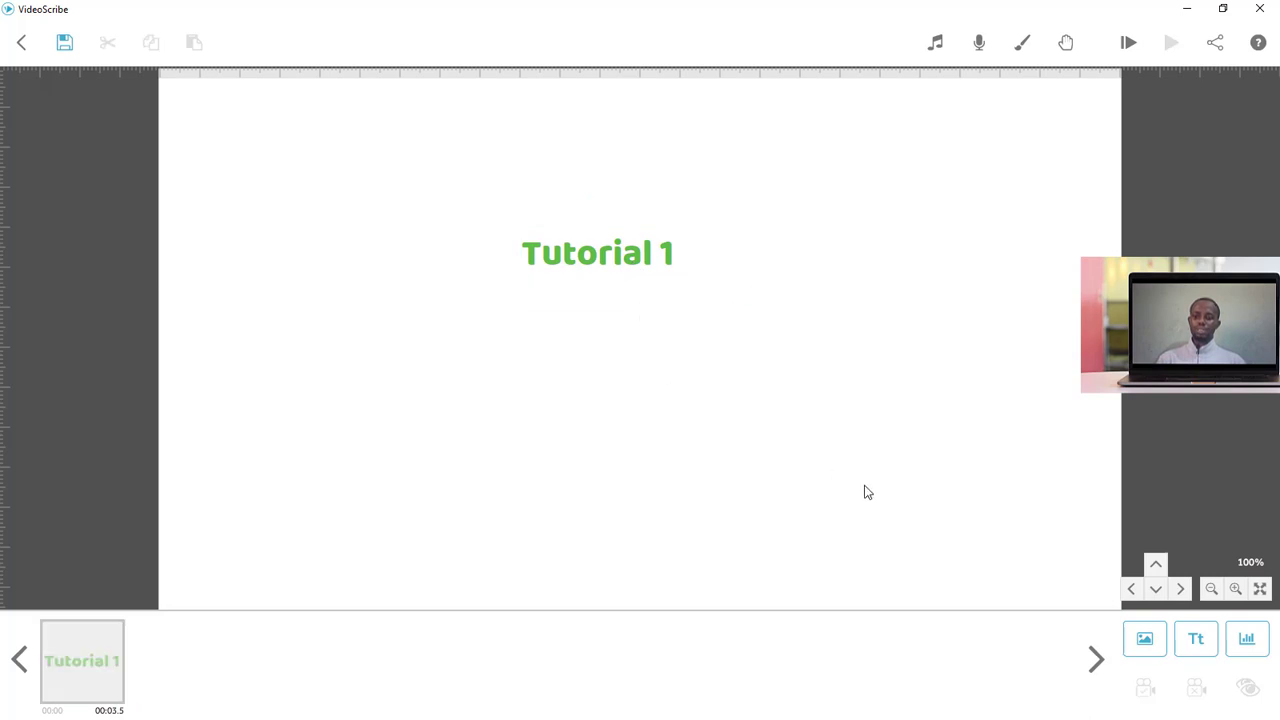
Step: Start a second text element in Londrina Solid reading "Tutorial 2"
click(1205, 645)
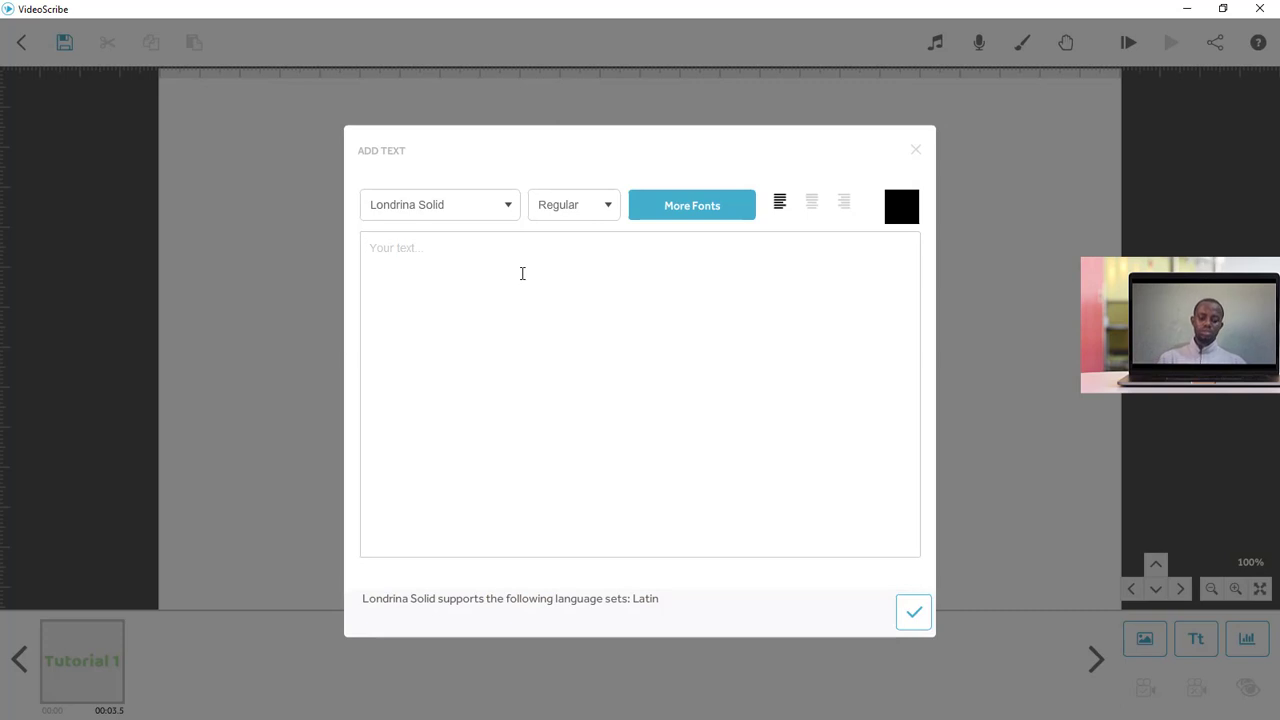
text(Tuto)
text(to)
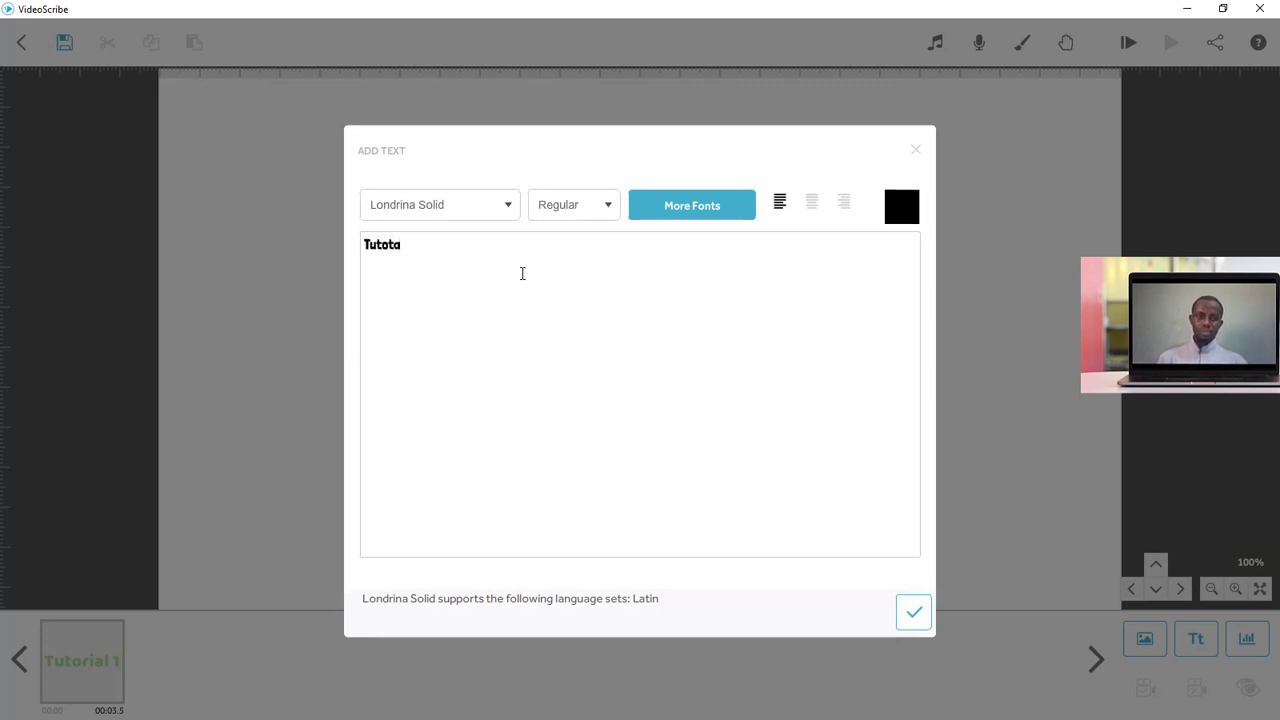
key(BackSpace)
text(rial 2)
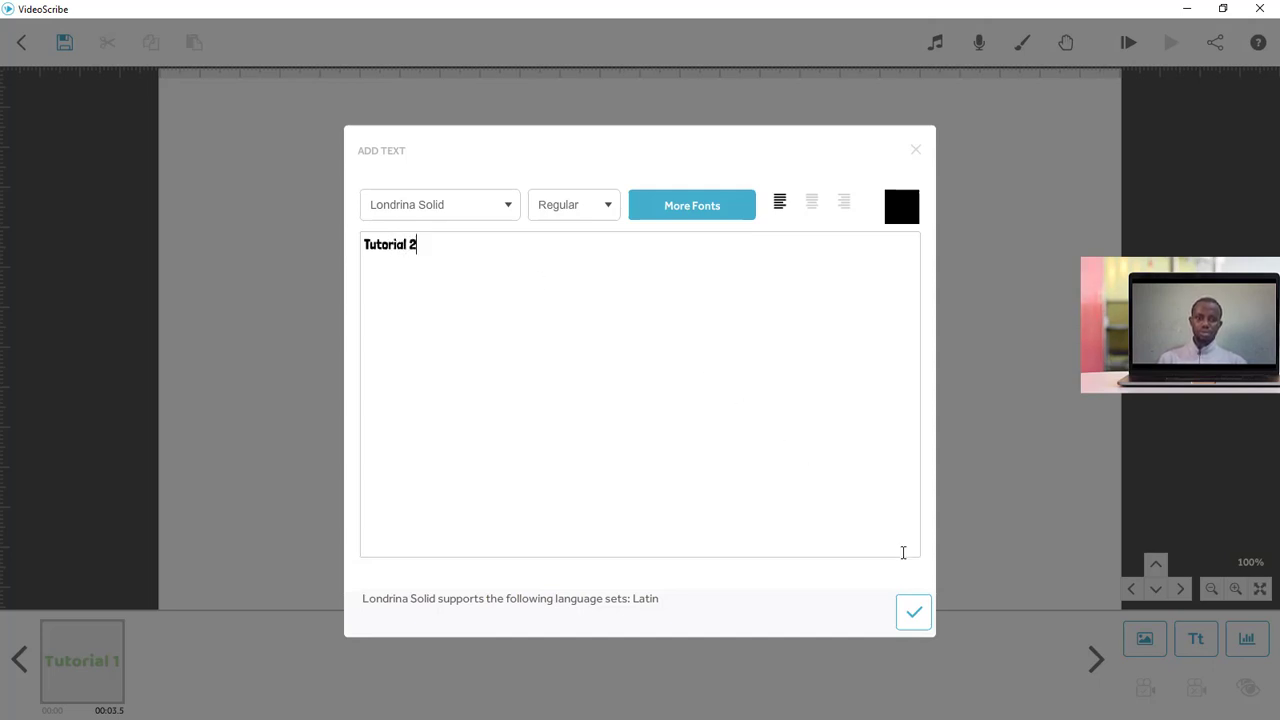
Step: Change the colour of the "Tutorial 2" text to yellow, #fede00
click(903, 213)
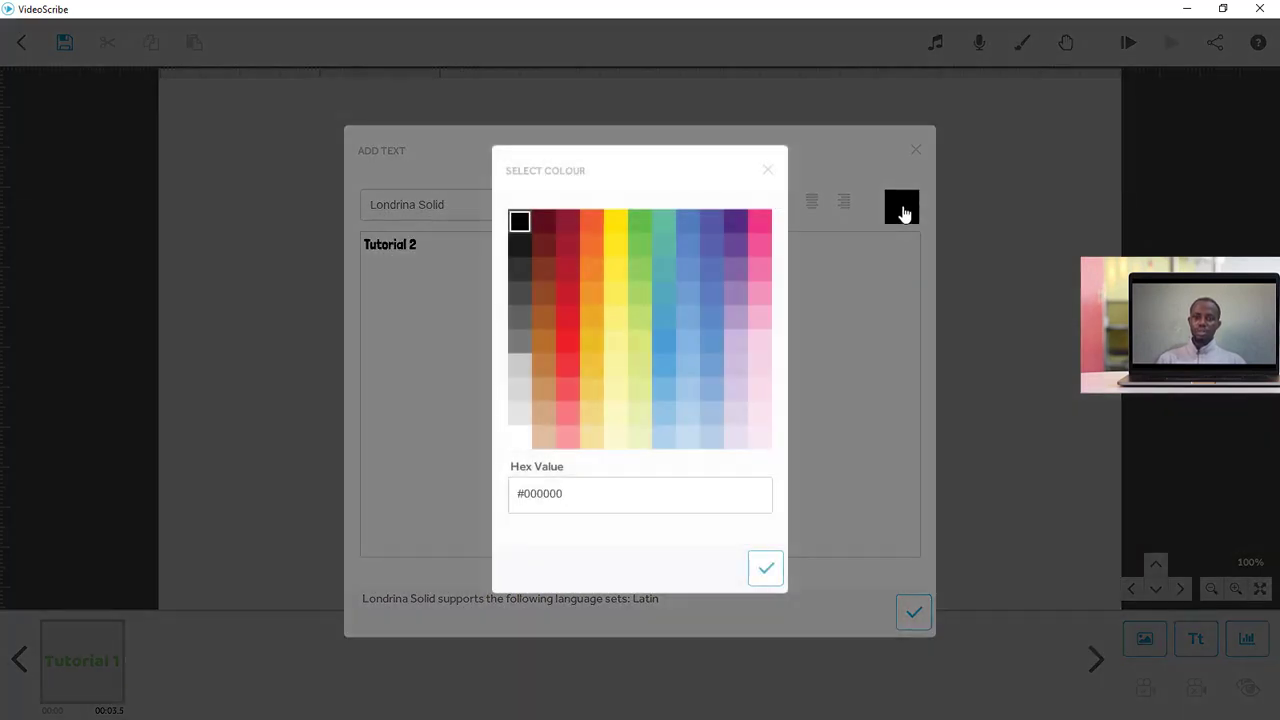
click(615, 221)
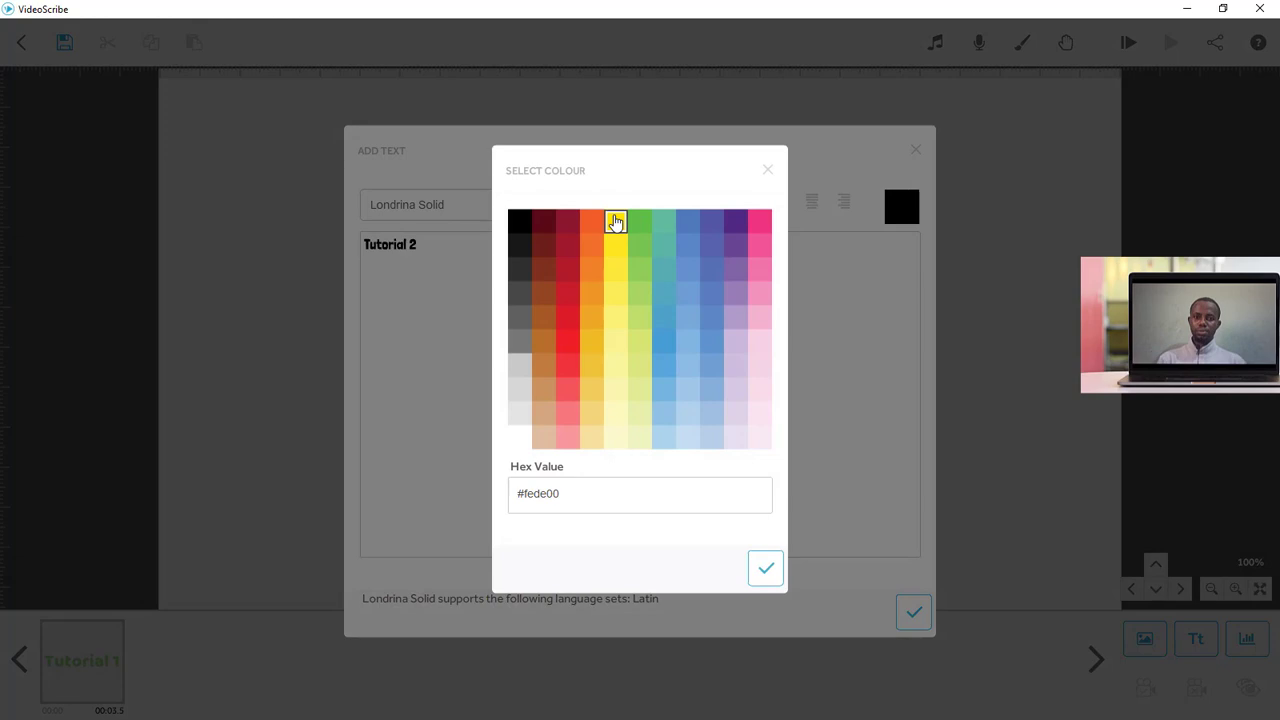
click(766, 575)
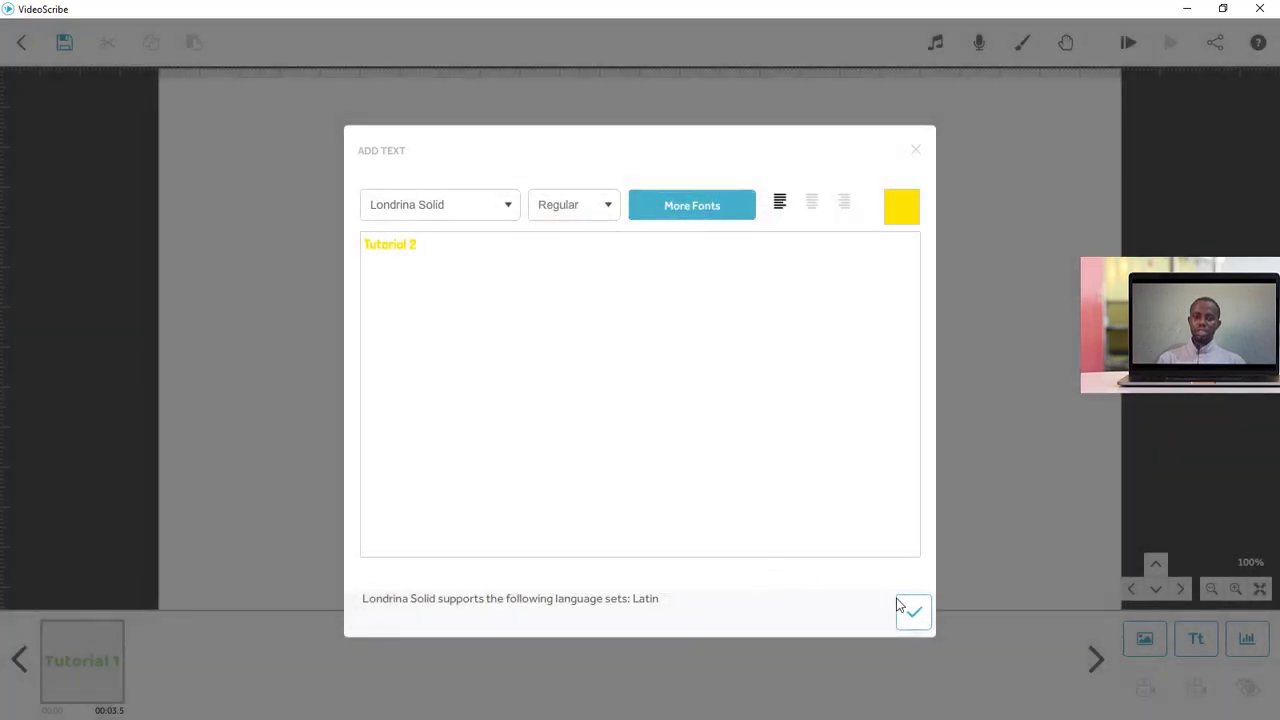
Step: Add the "Tutorial 2" text to the canvas, then position and enlarge it beneath "Tutorial 1"
click(912, 612)
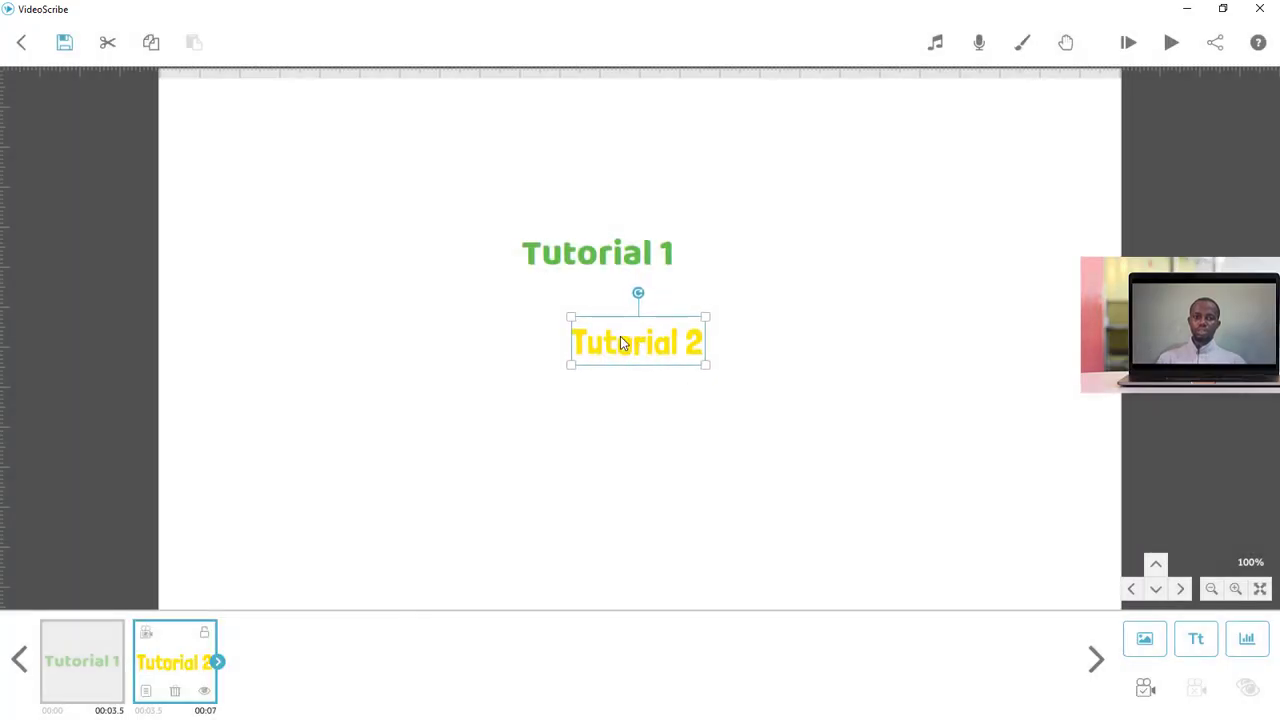
drag(623, 346, 594, 352)
drag(666, 377, 697, 389)
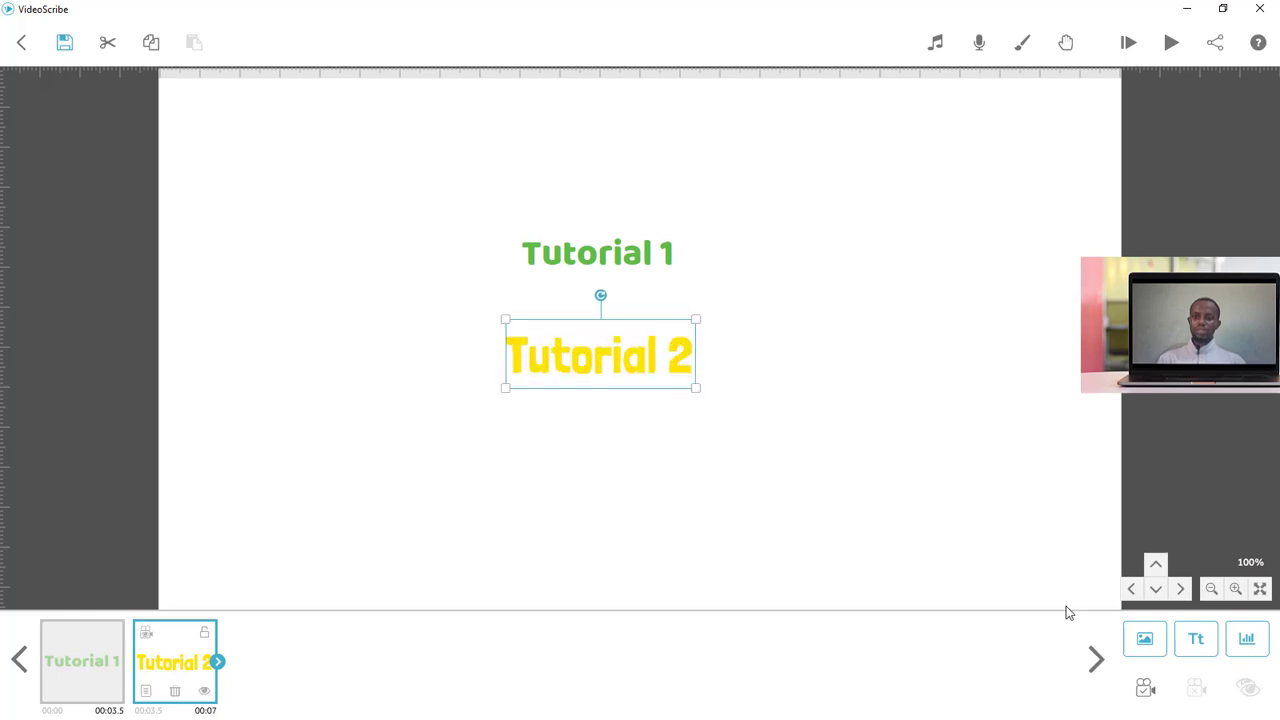
Step: Add a third text element reading "Tutorial 3" in Londrina Solid, coloured red #d91b26
click(1196, 638)
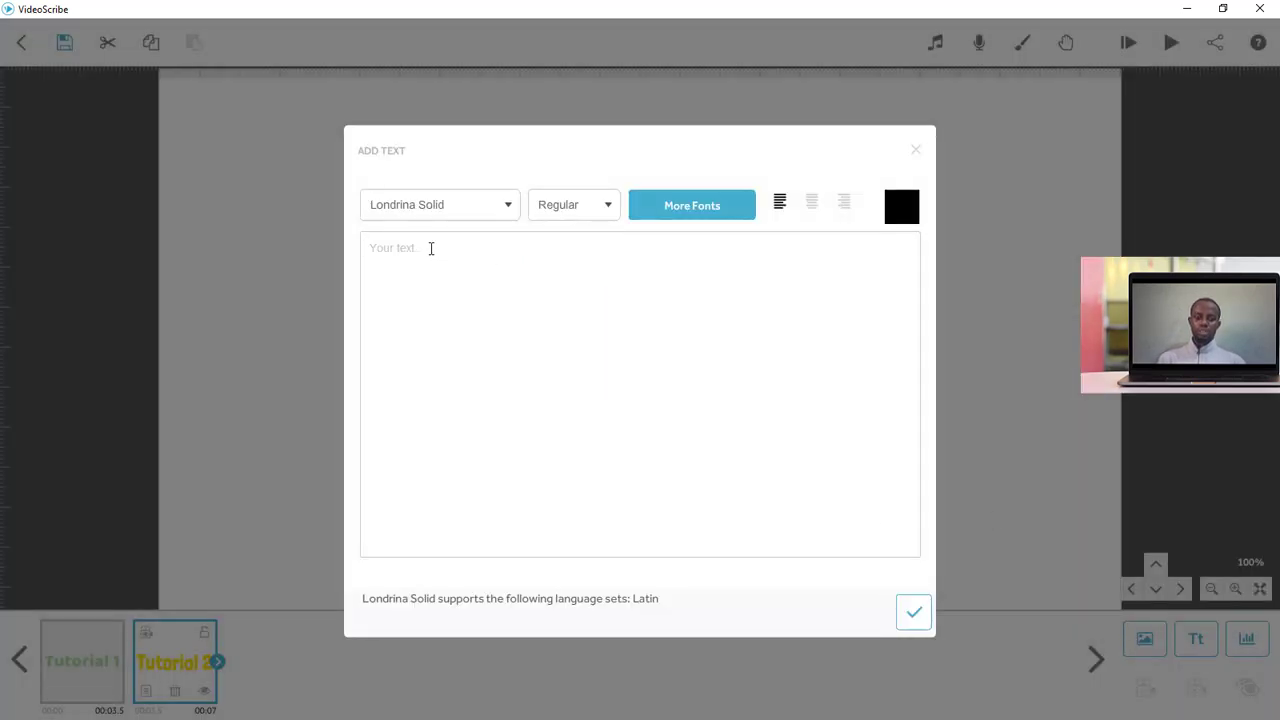
text(Tutorial)
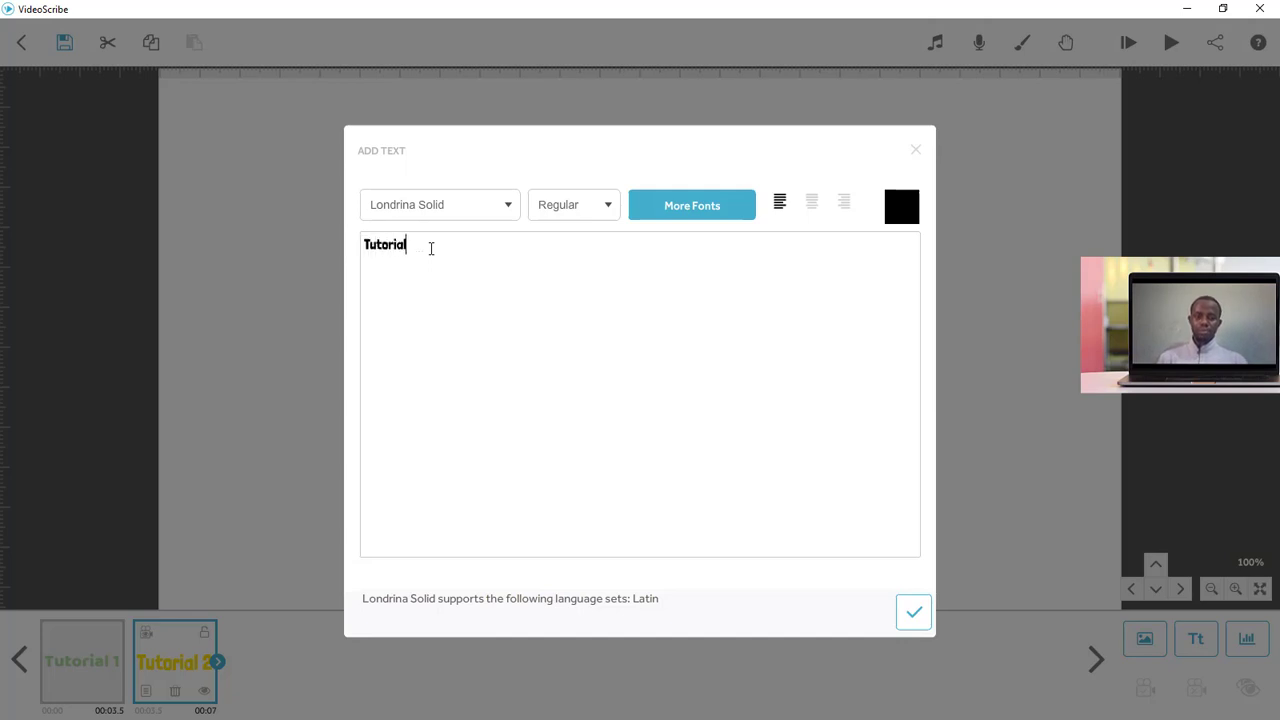
text( 3)
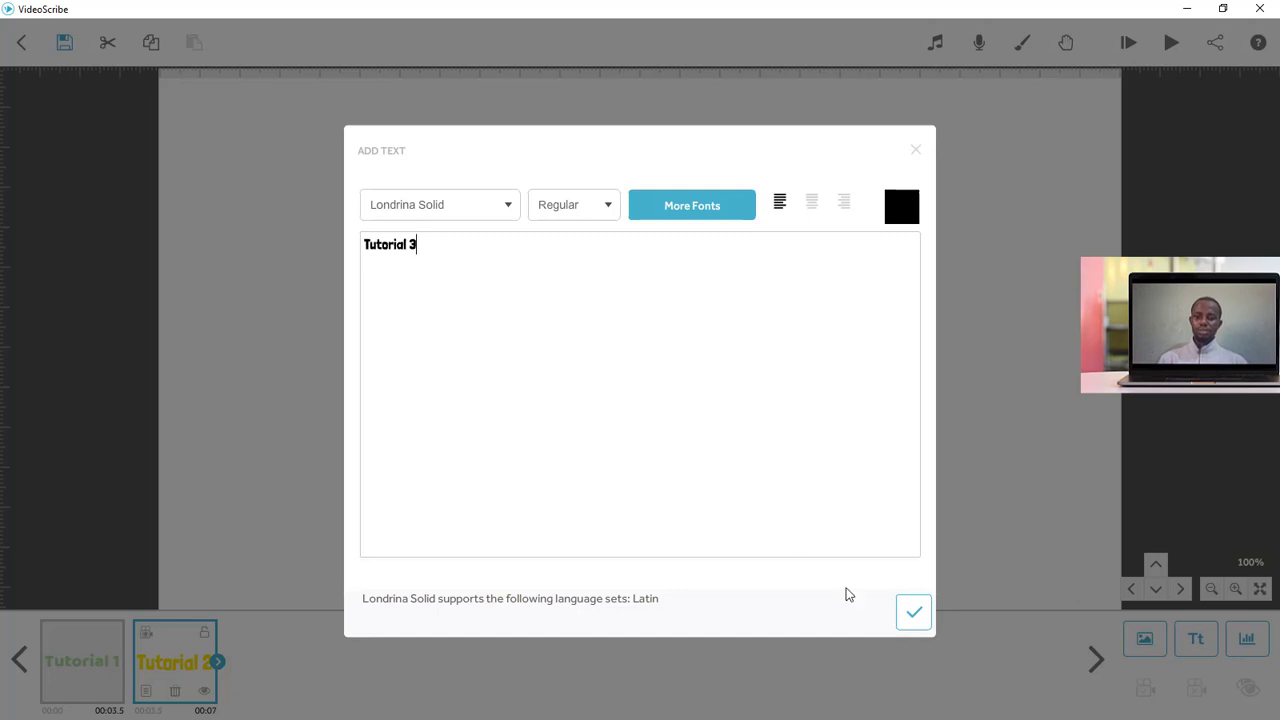
click(901, 207)
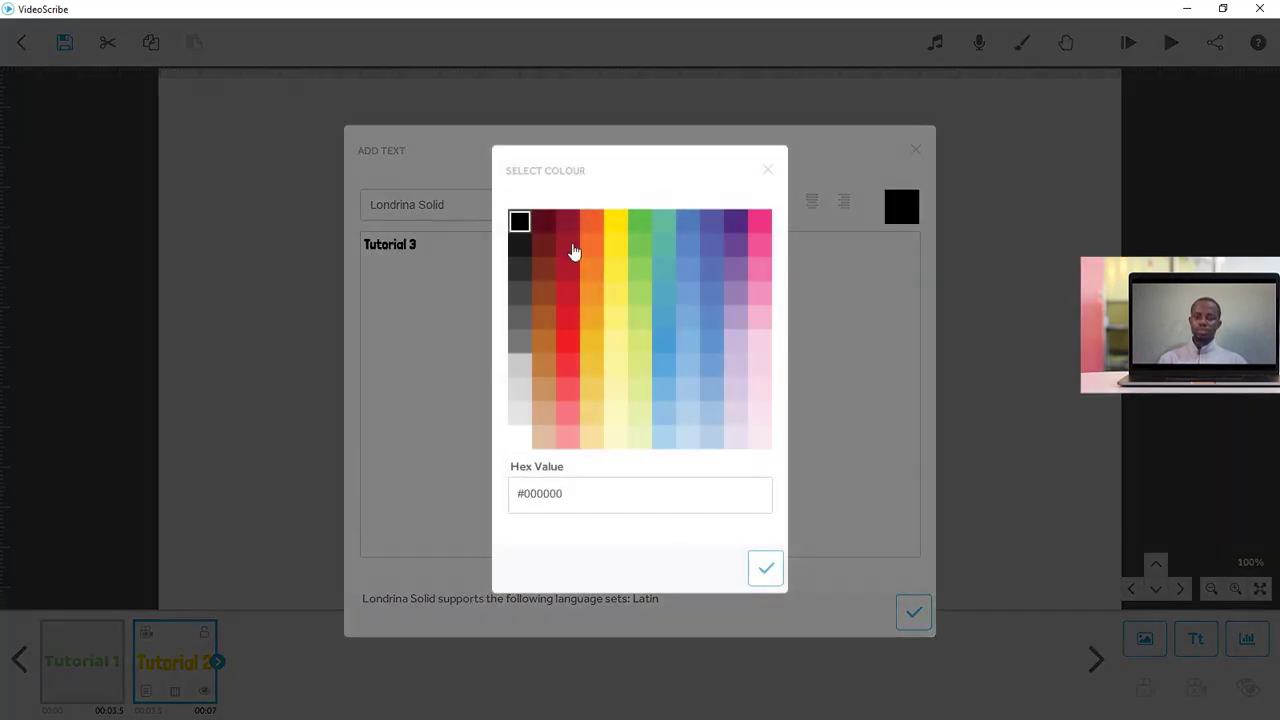
click(568, 318)
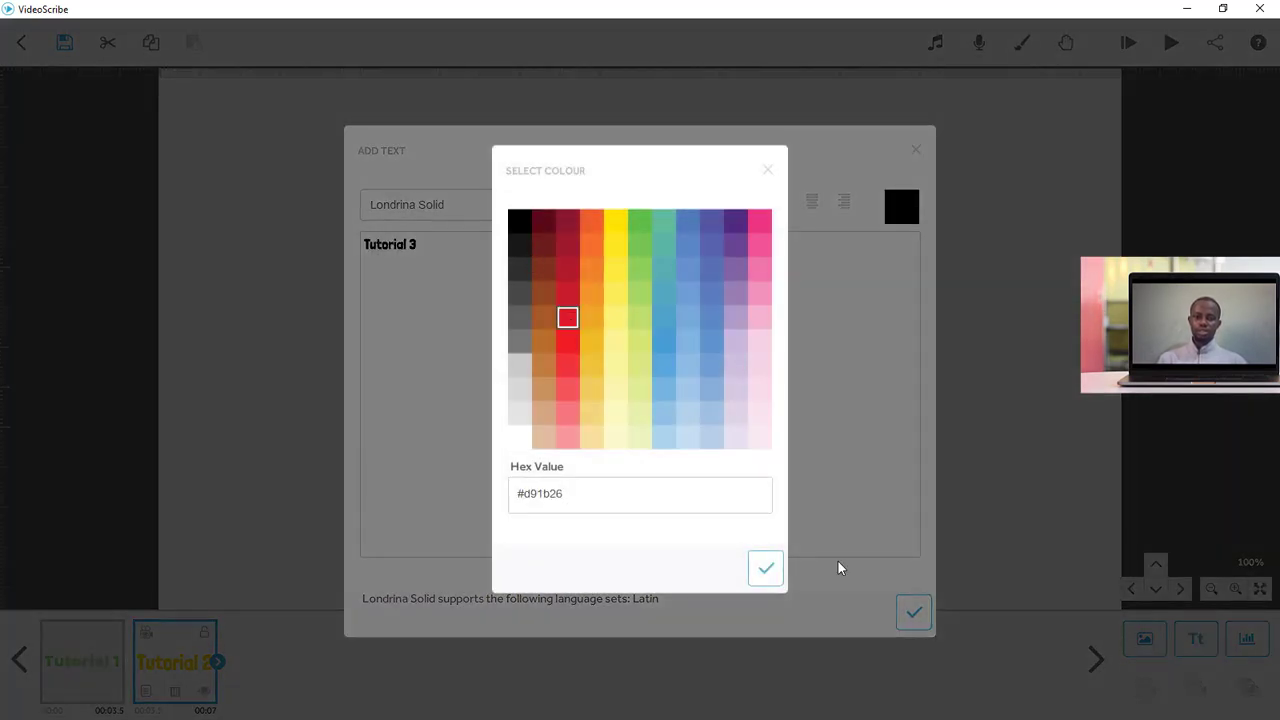
click(766, 570)
click(913, 616)
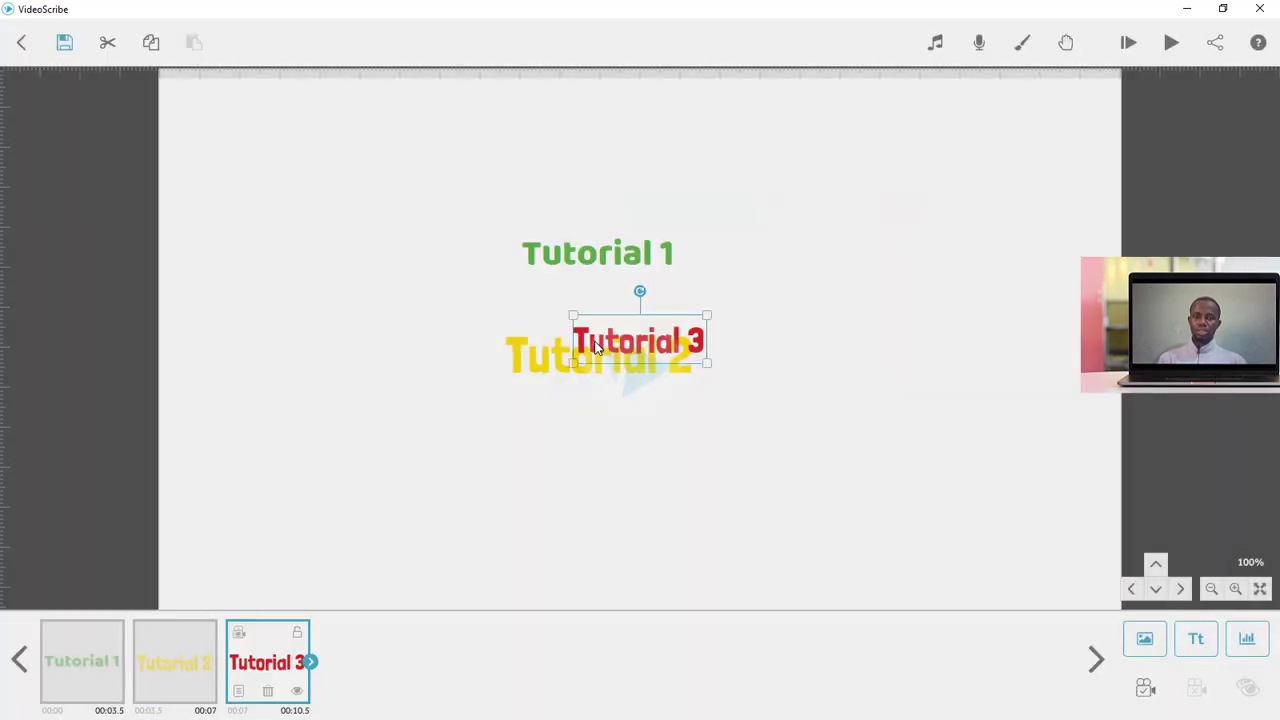
Step: Move "Tutorial 3" to the right of "Tutorial 1", and move "Tutorial 1" to the upper-left corner of the canvas
drag(660, 330, 845, 274)
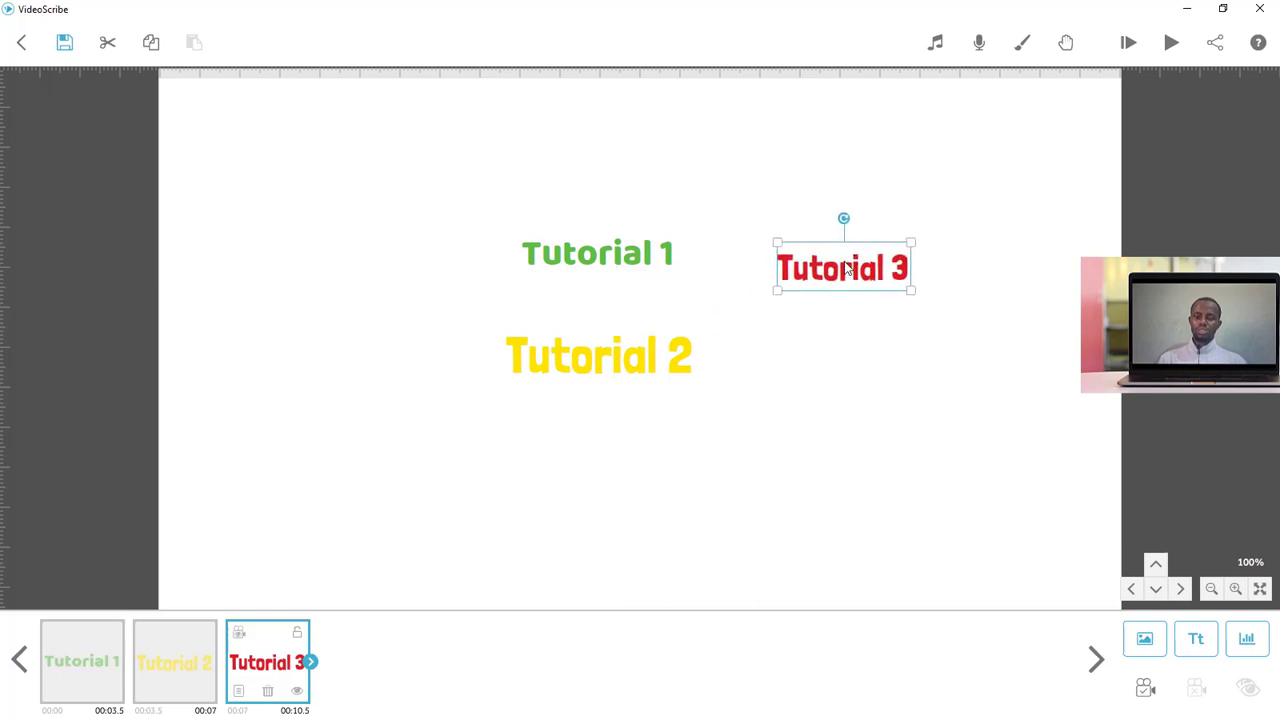
click(624, 260)
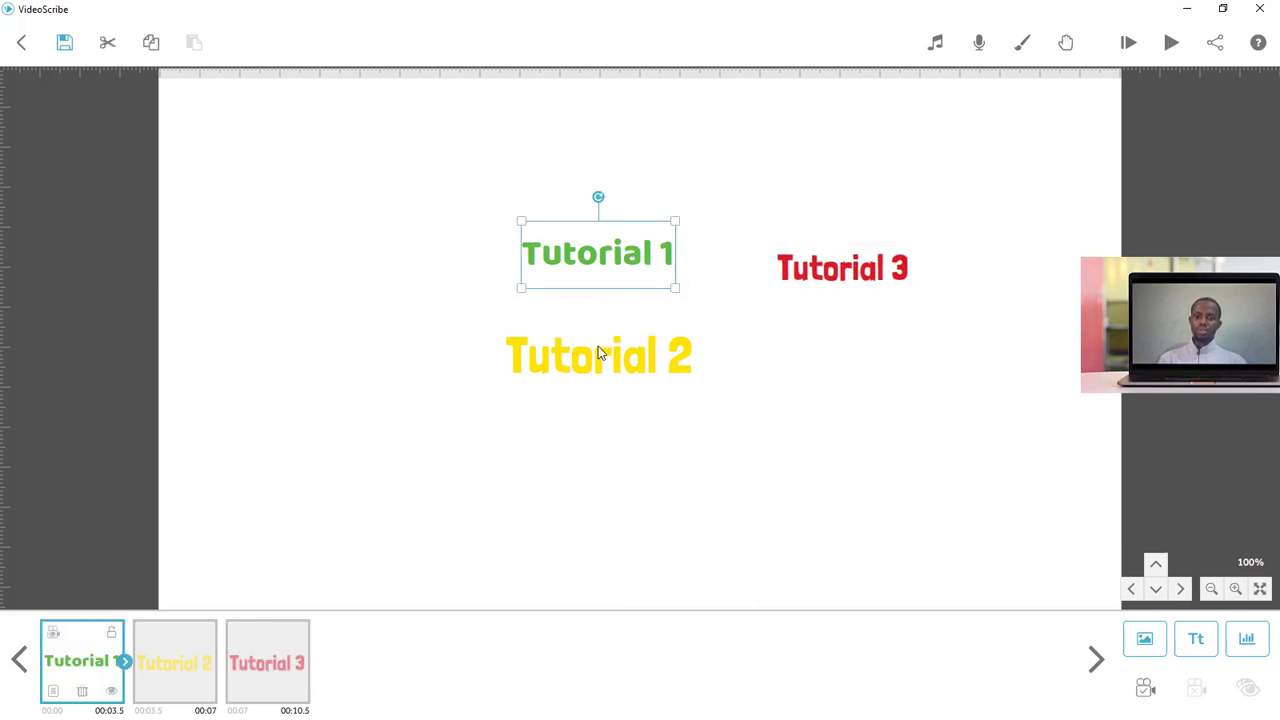
click(597, 356)
click(589, 266)
drag(603, 259, 272, 155)
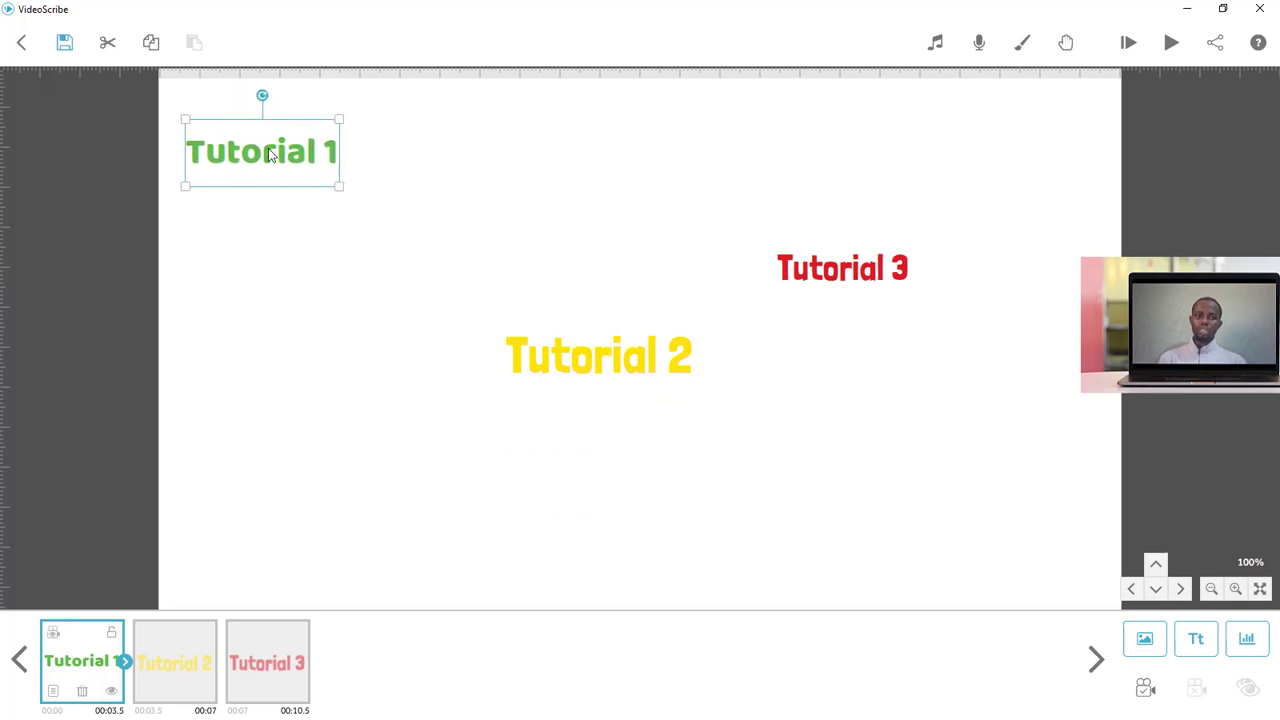
Step: Move "Tutorial 3" to the upper-right corner of the canvas and "Tutorial 2" near its centre
click(552, 361)
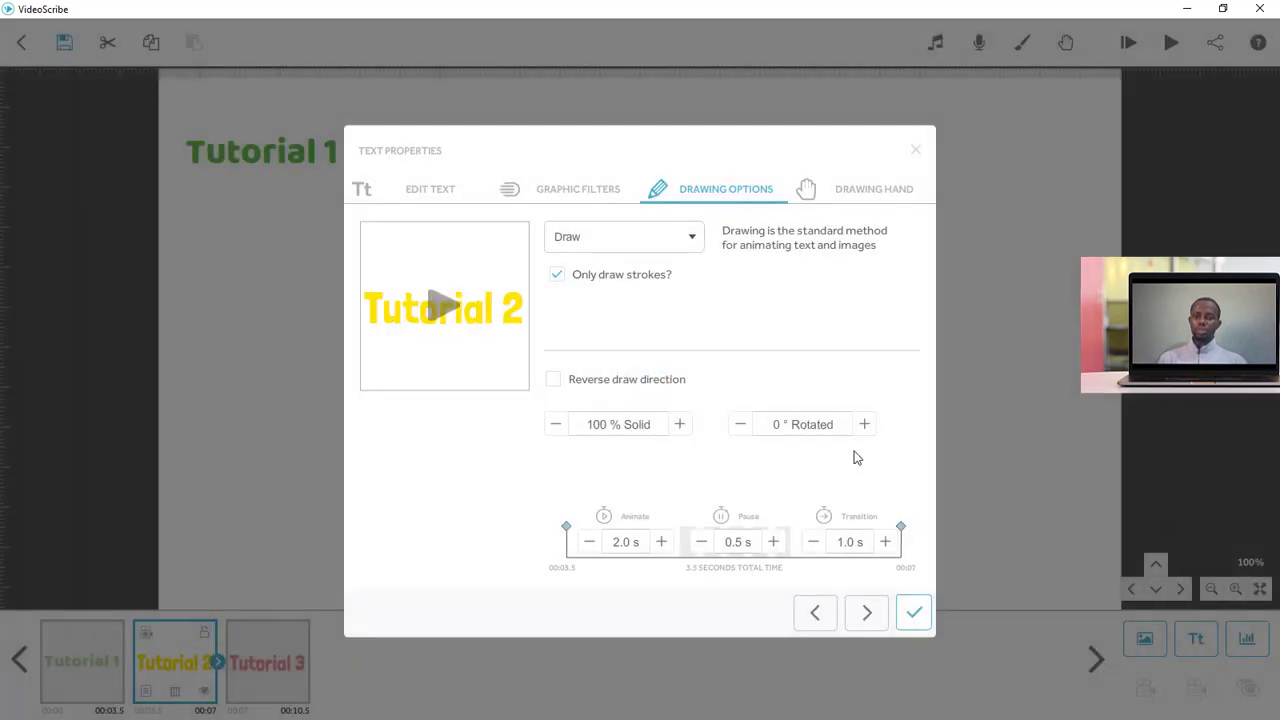
click(914, 143)
drag(871, 277, 998, 170)
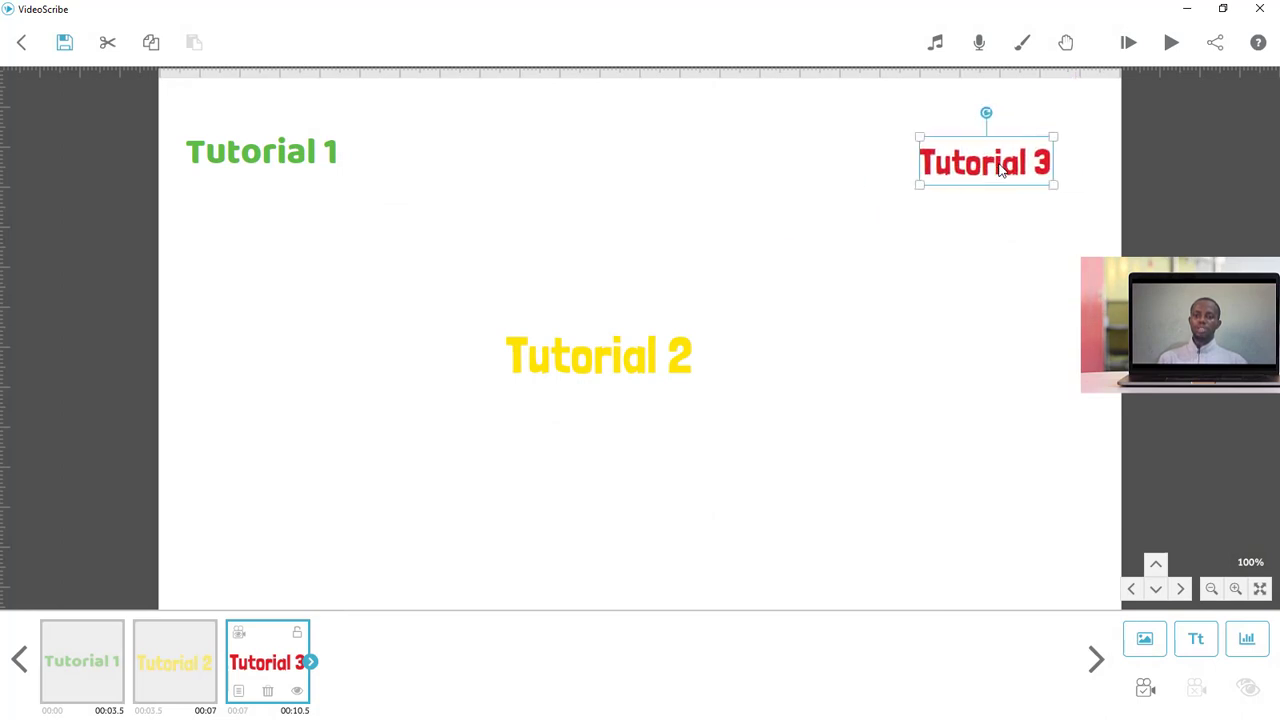
click(661, 352)
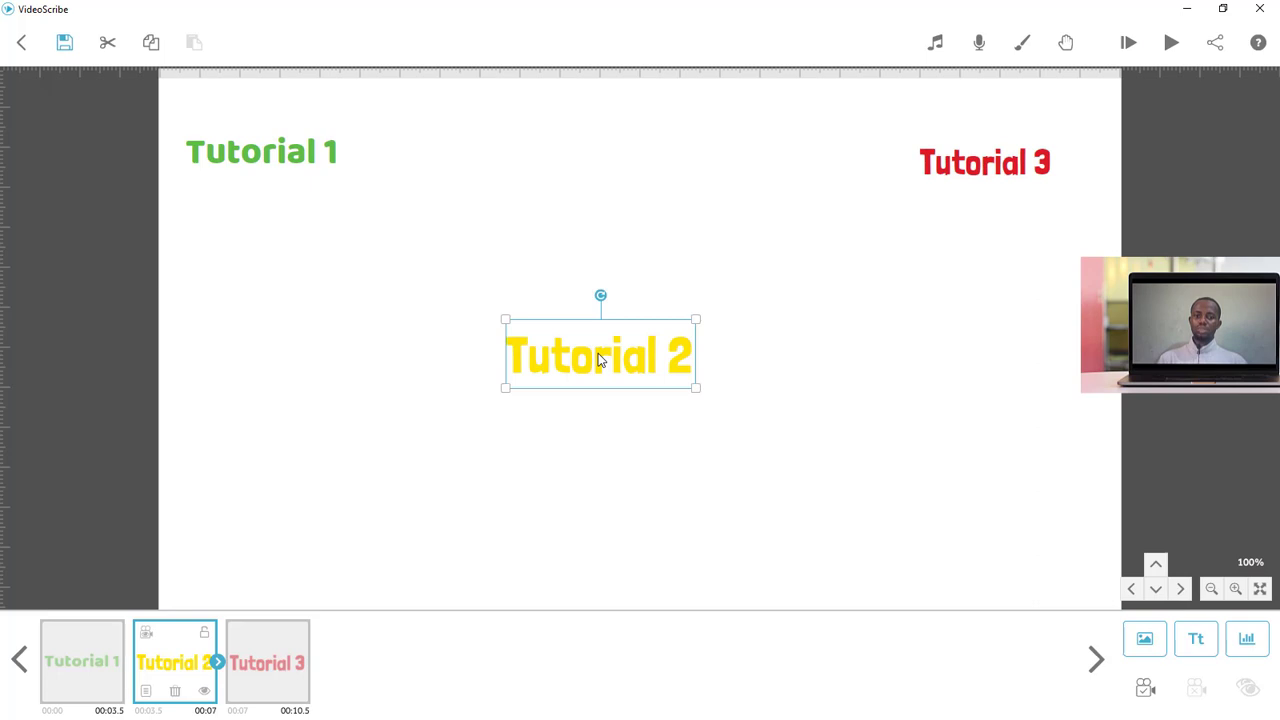
drag(600, 360, 628, 325)
click(421, 347)
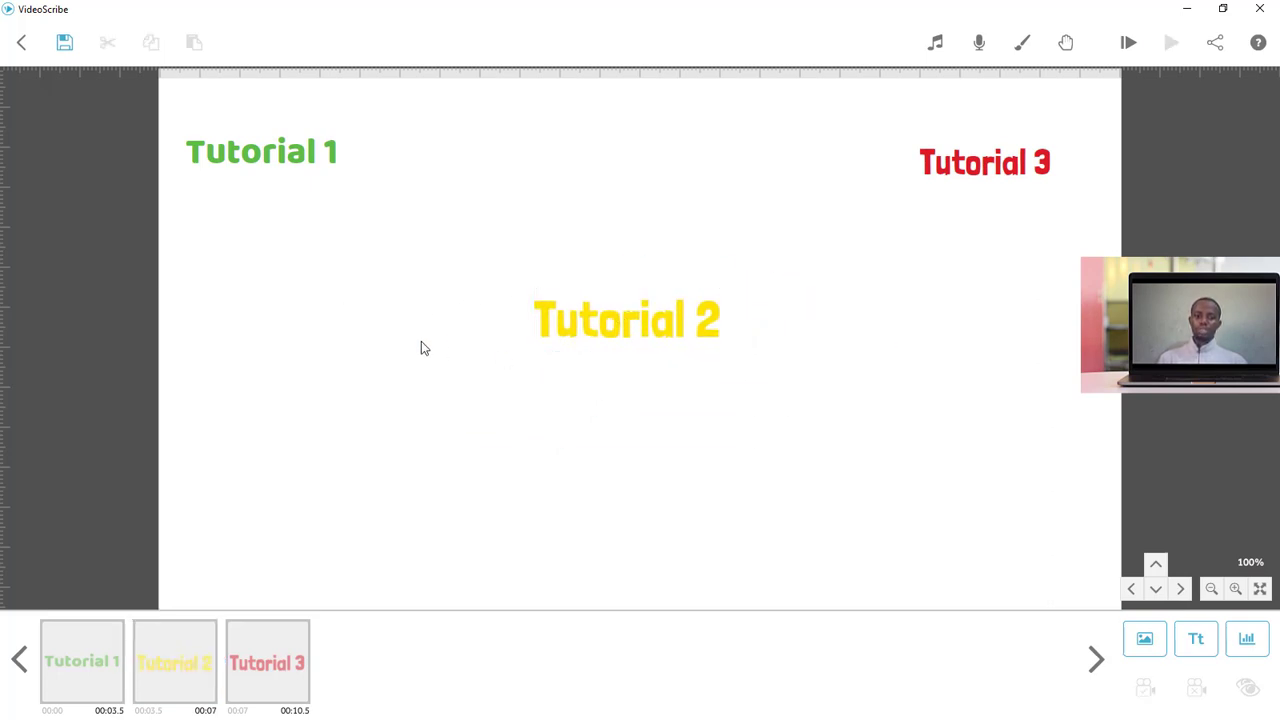
Step: Select each of the three texts in turn and open the text properties of "Tutorial 3"
click(85, 688)
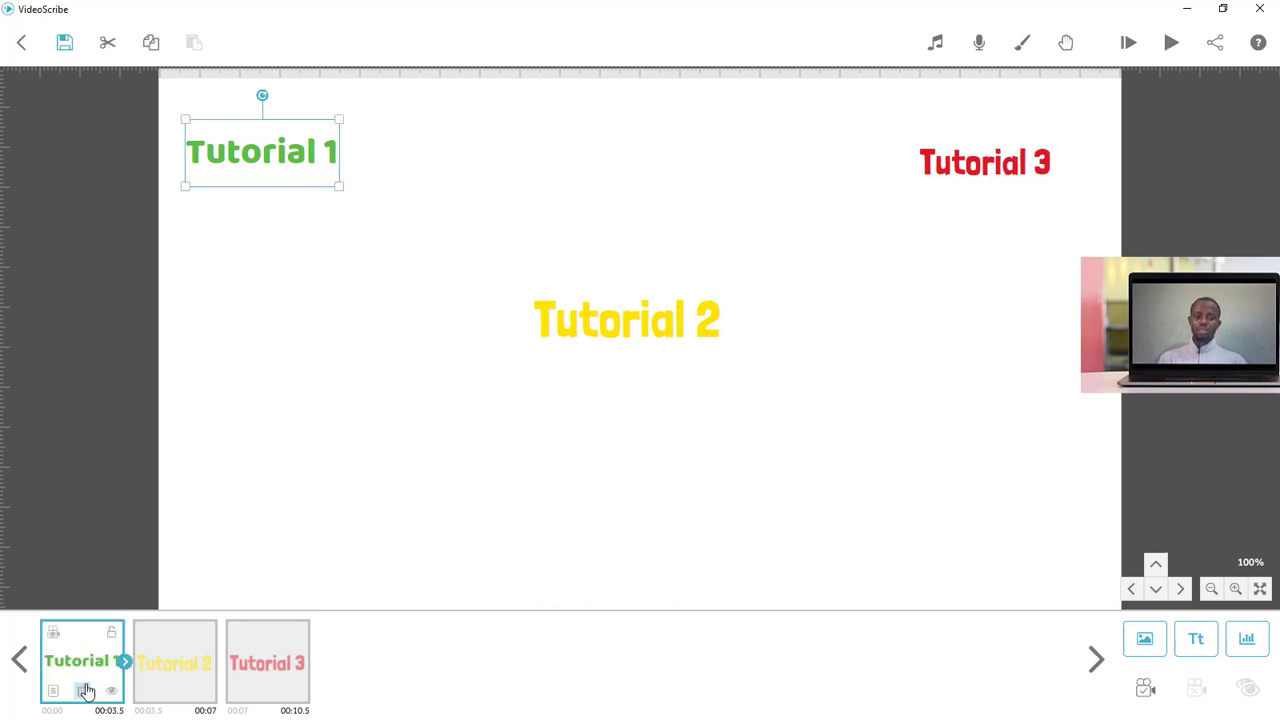
click(622, 335)
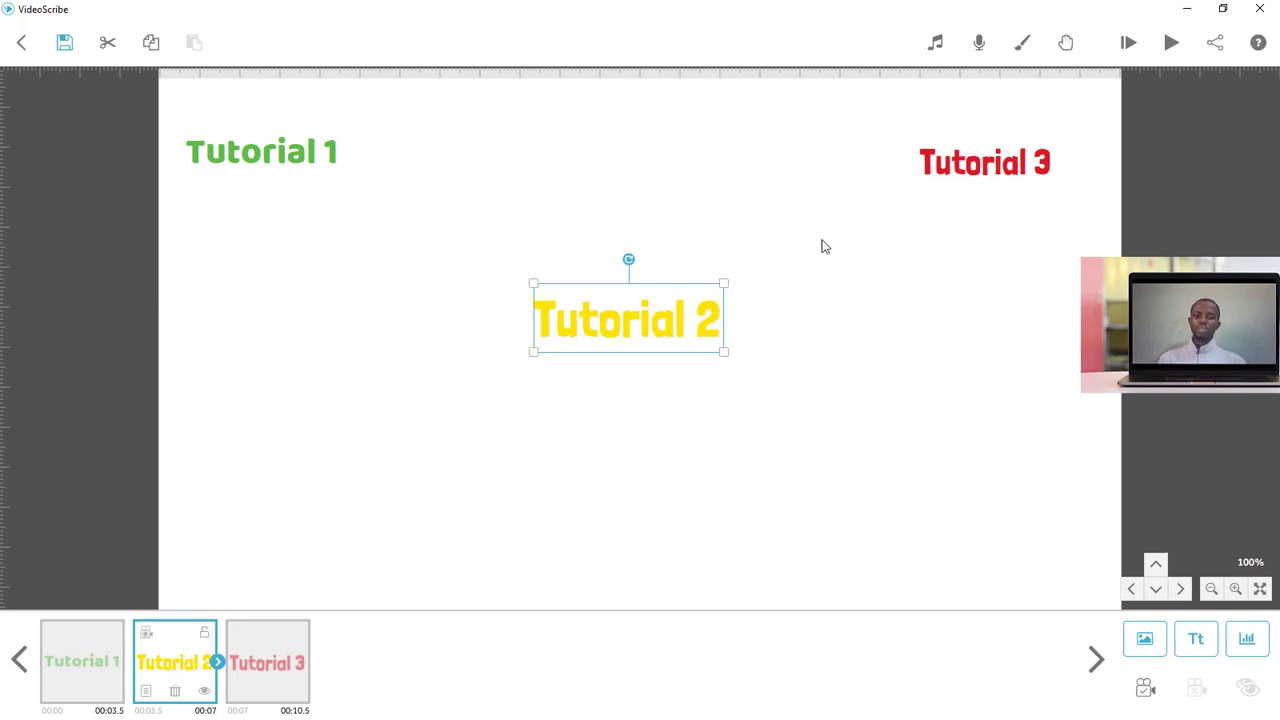
click(947, 173)
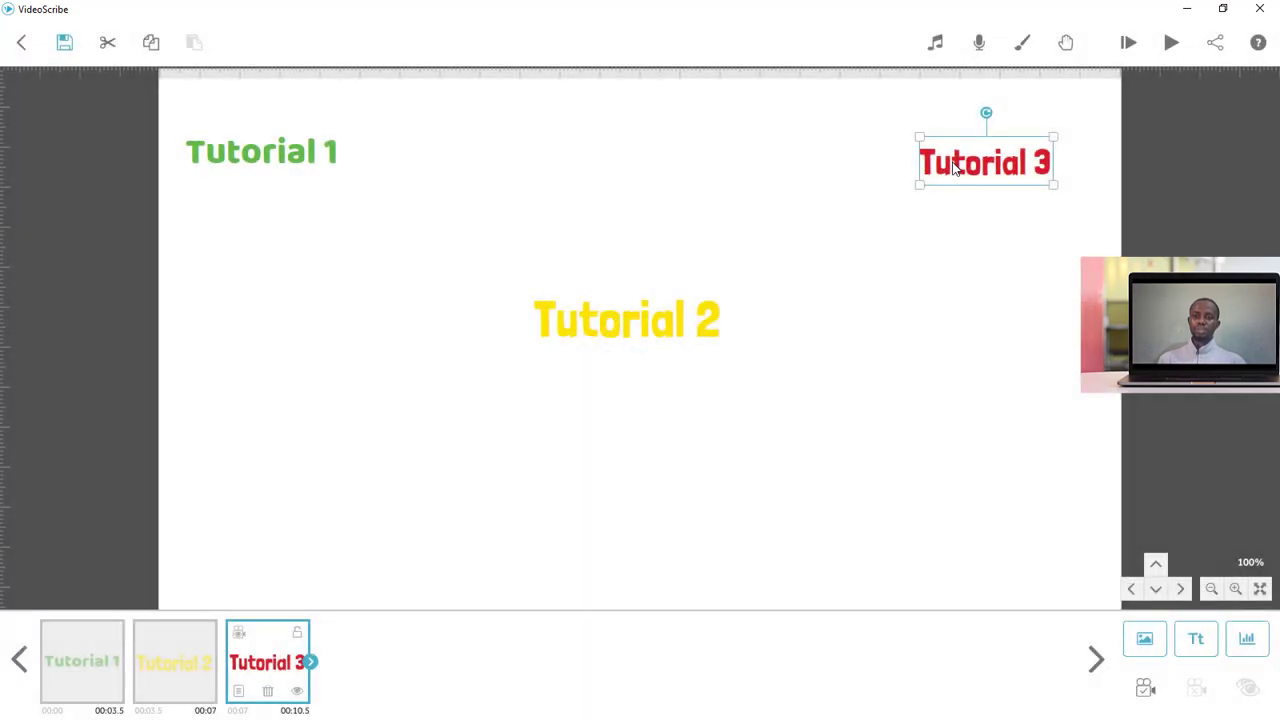
double_click(953, 168)
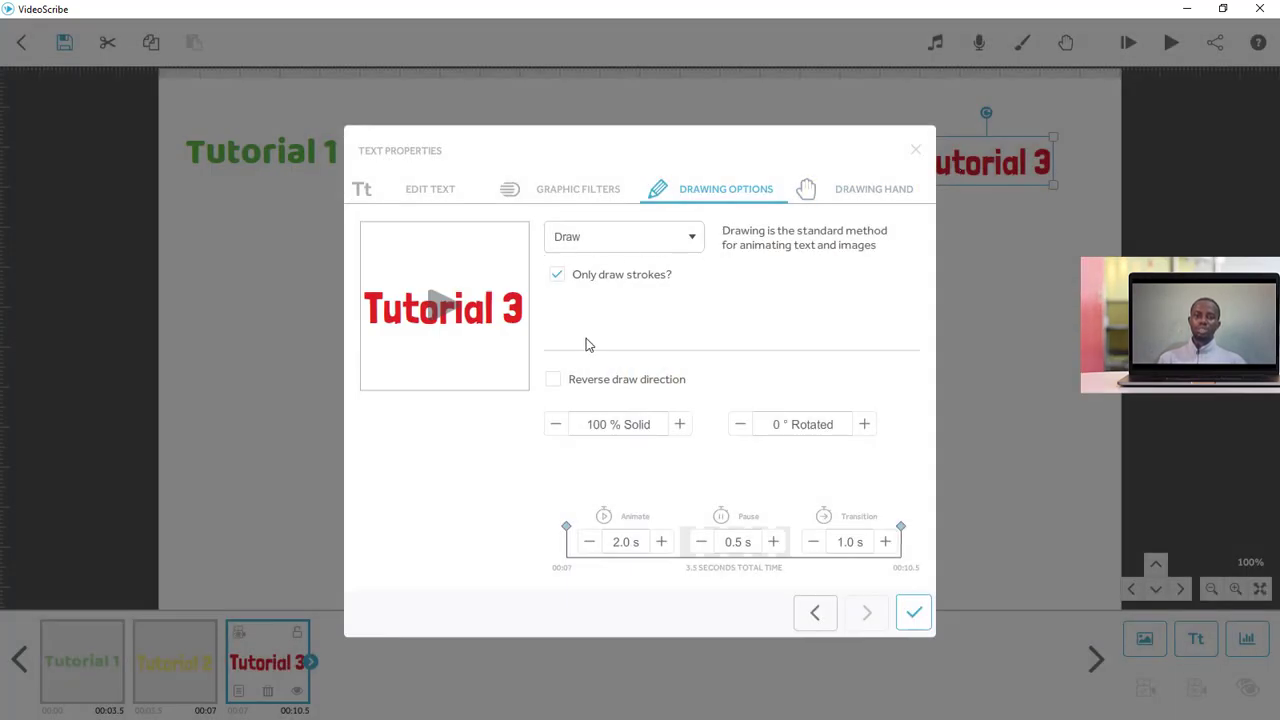
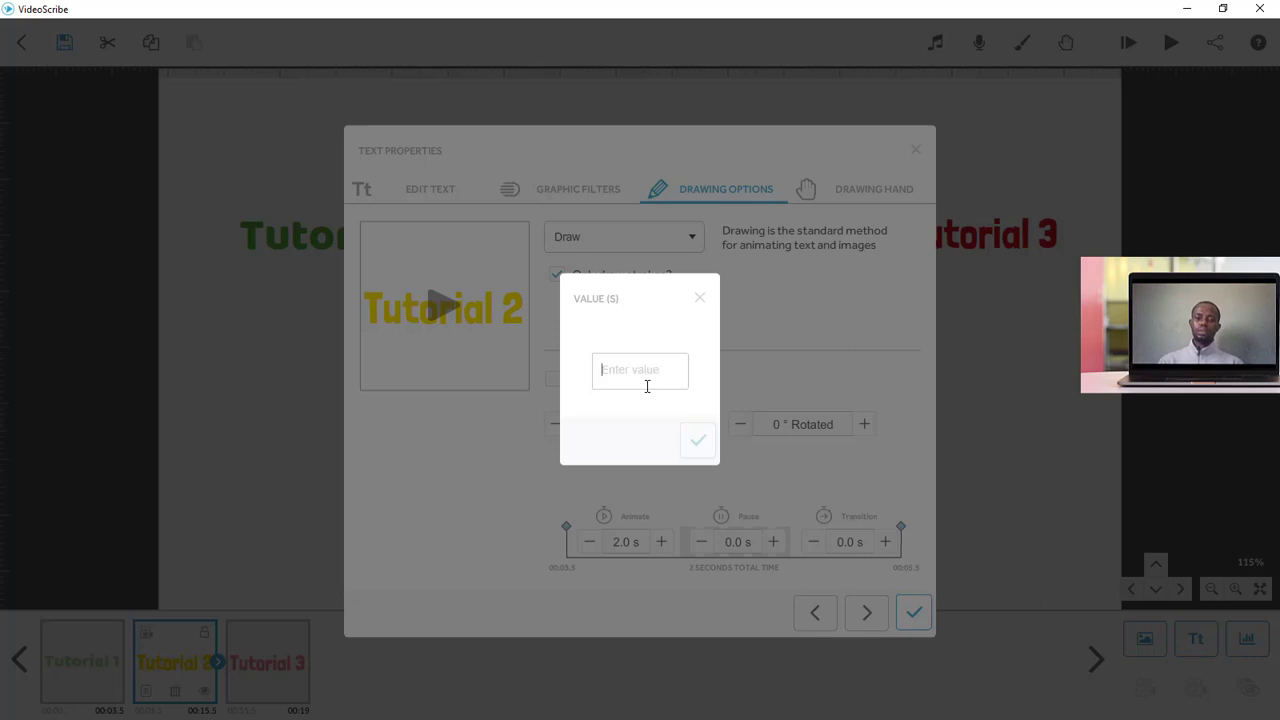
Step: Set the transition time of "Tutorial 2" to 10 seconds and preview the scribe from that element
text(10)
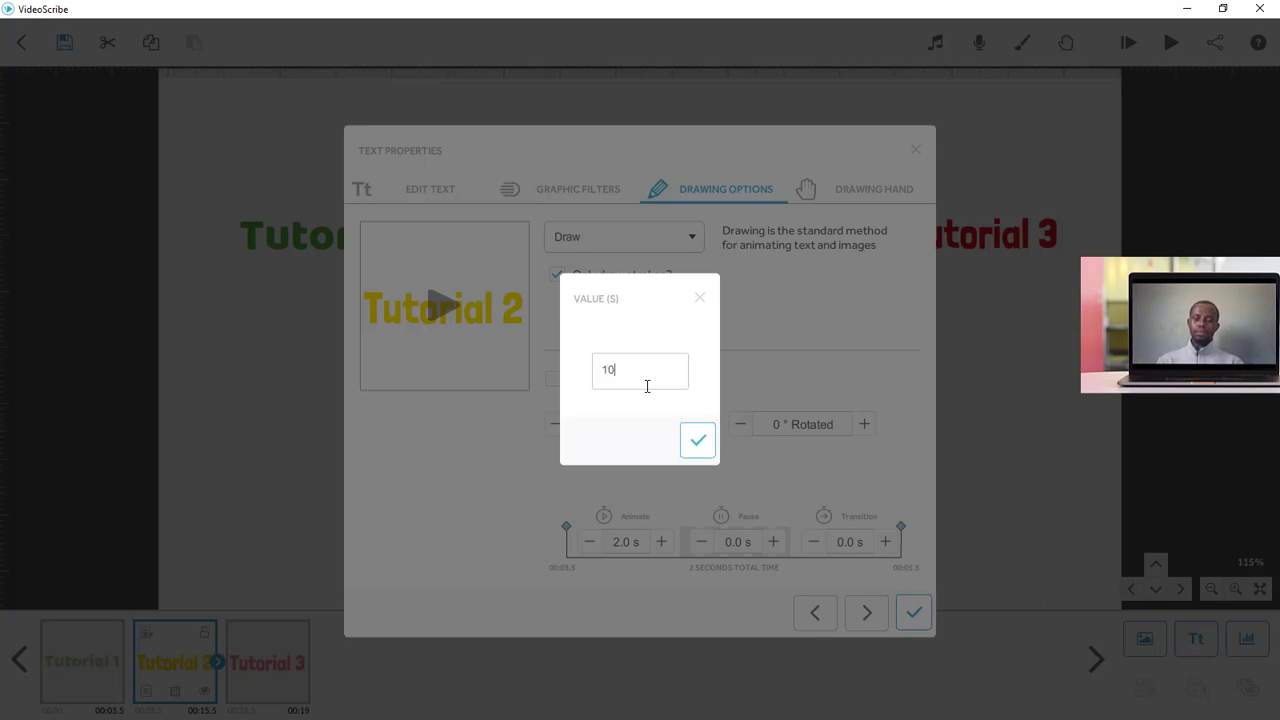
click(698, 440)
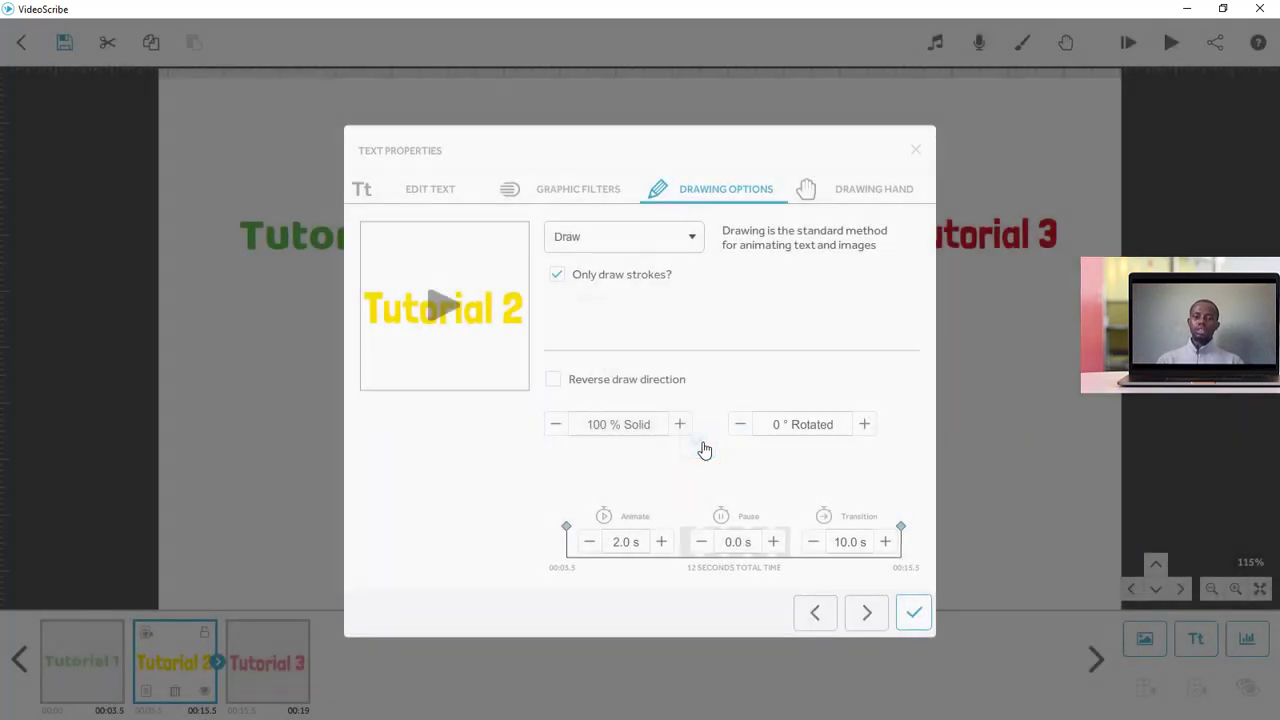
click(913, 615)
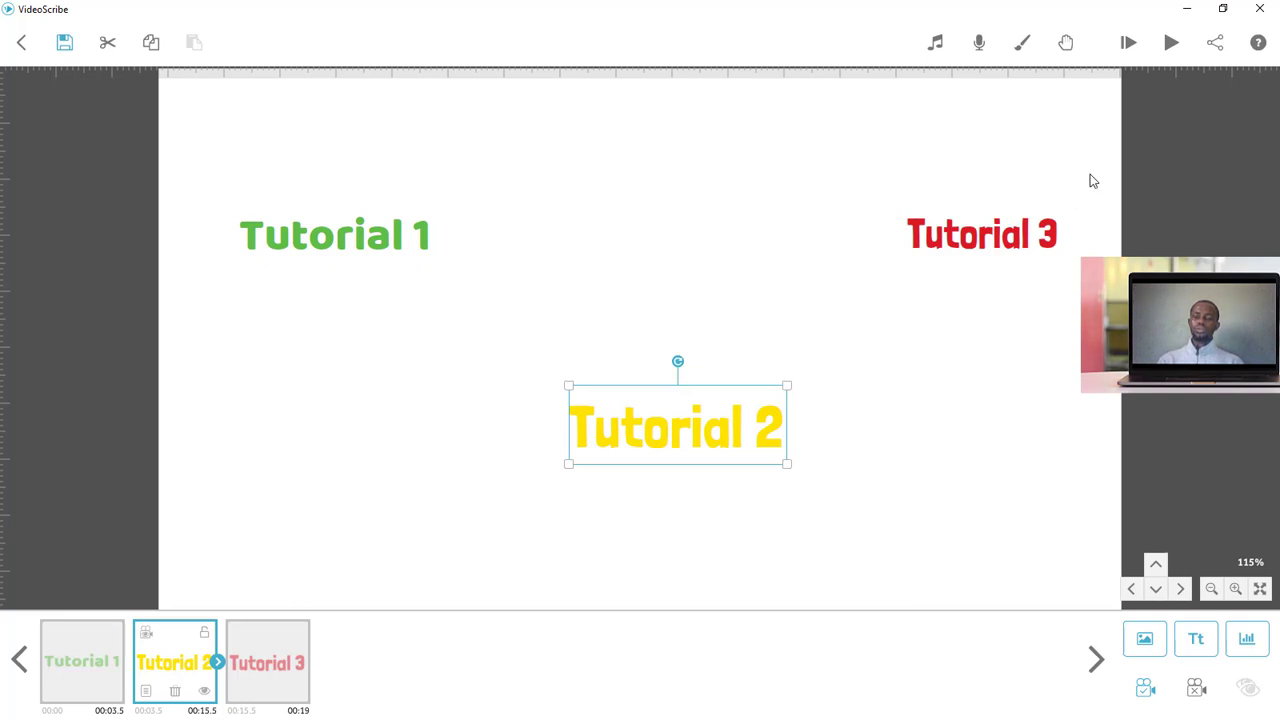
click(1170, 44)
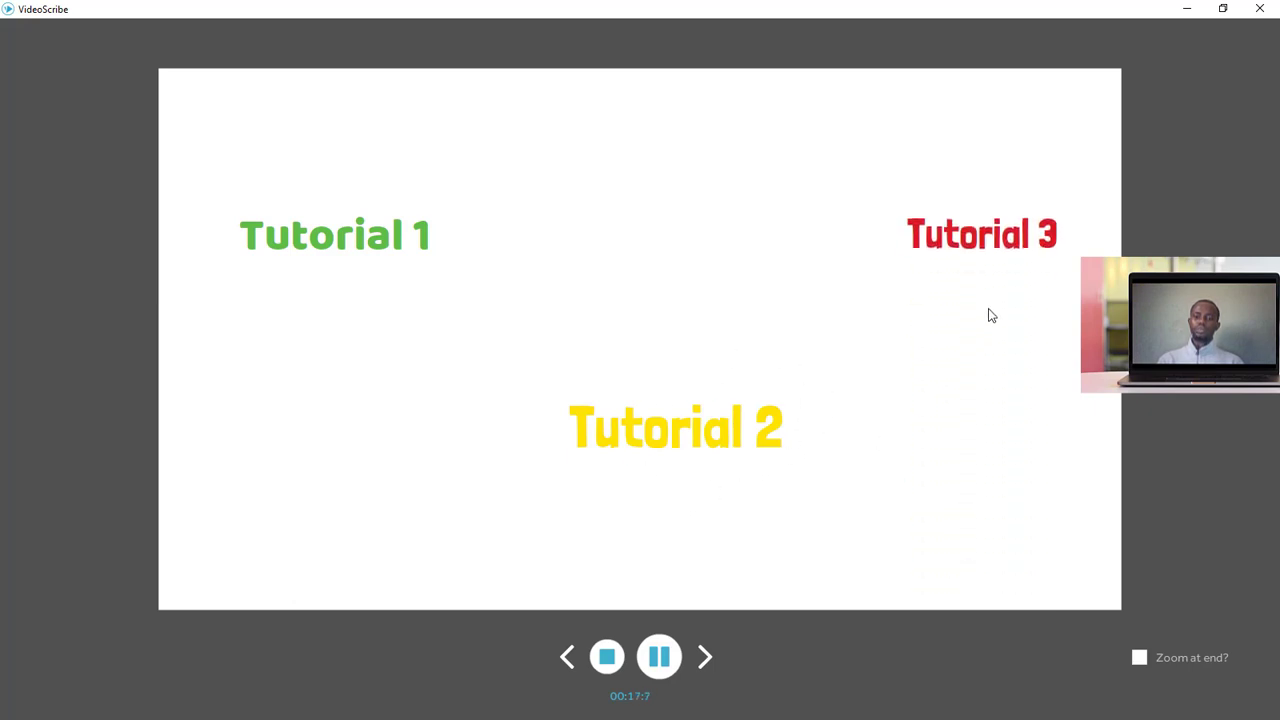
key(Escape)
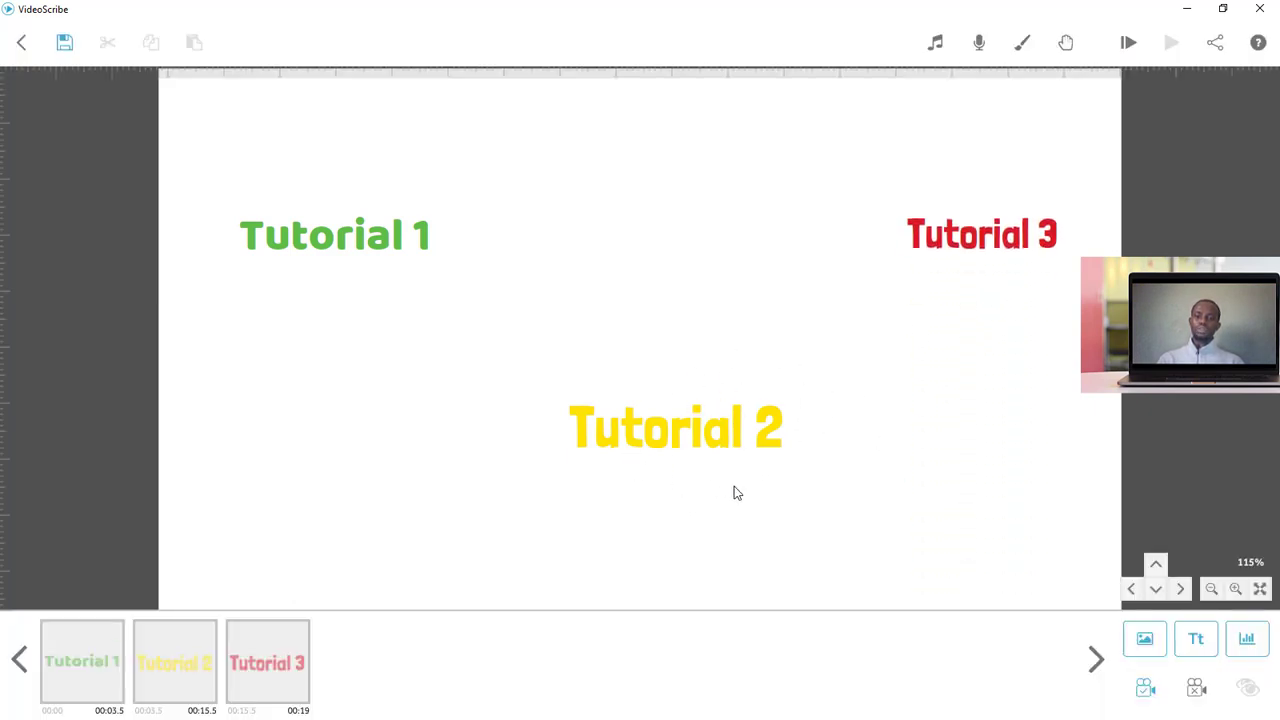
Step: Set the pause time of the "Tutorial 2" text to 5 seconds in its drawing options
click(740, 449)
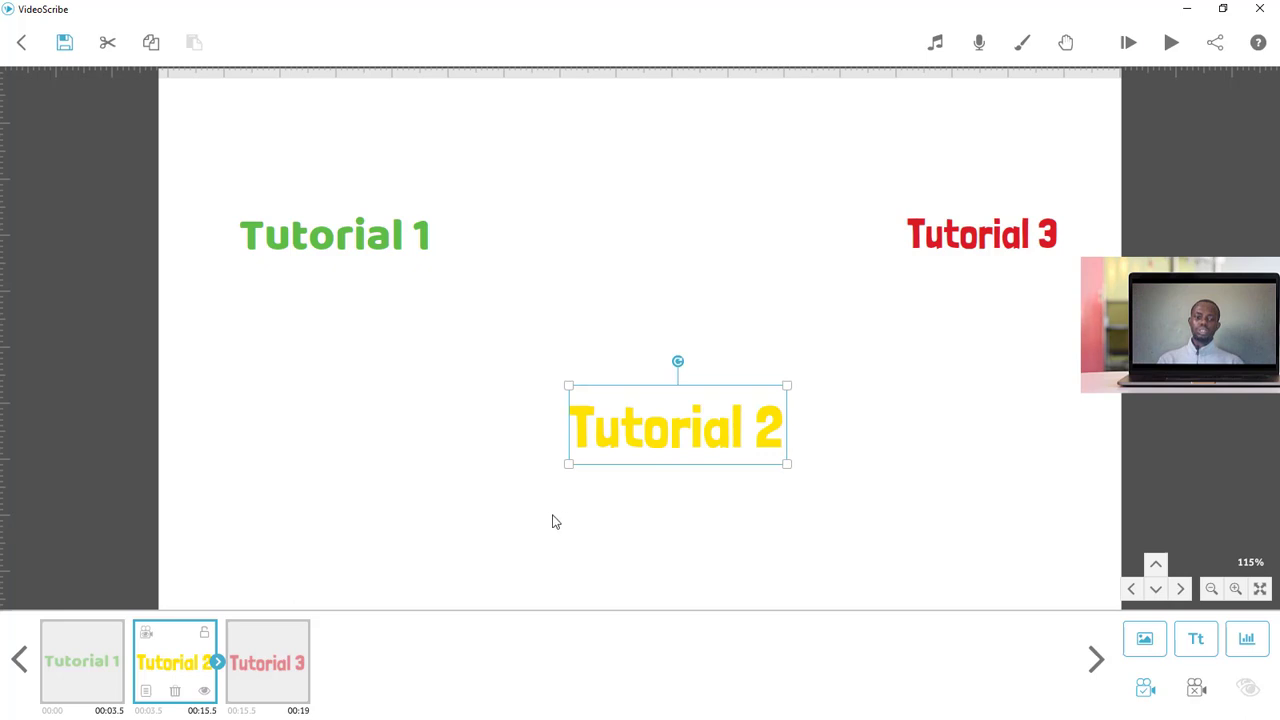
click(146, 691)
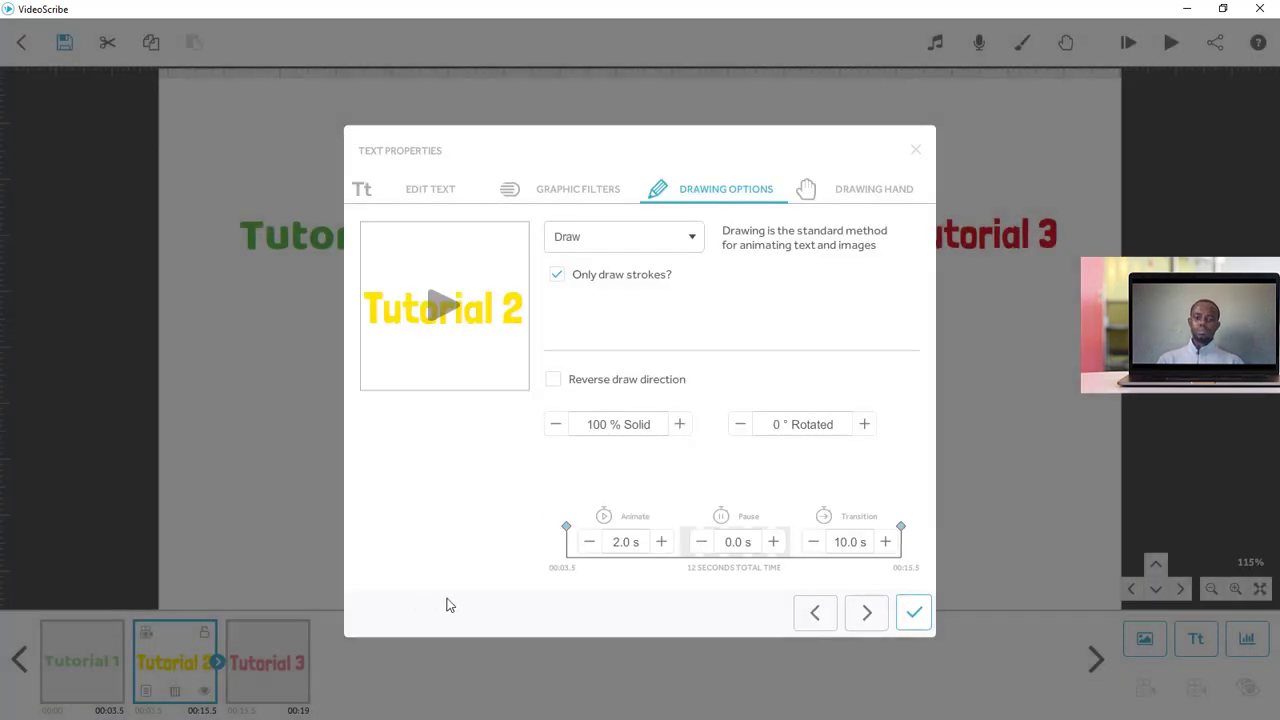
click(740, 542)
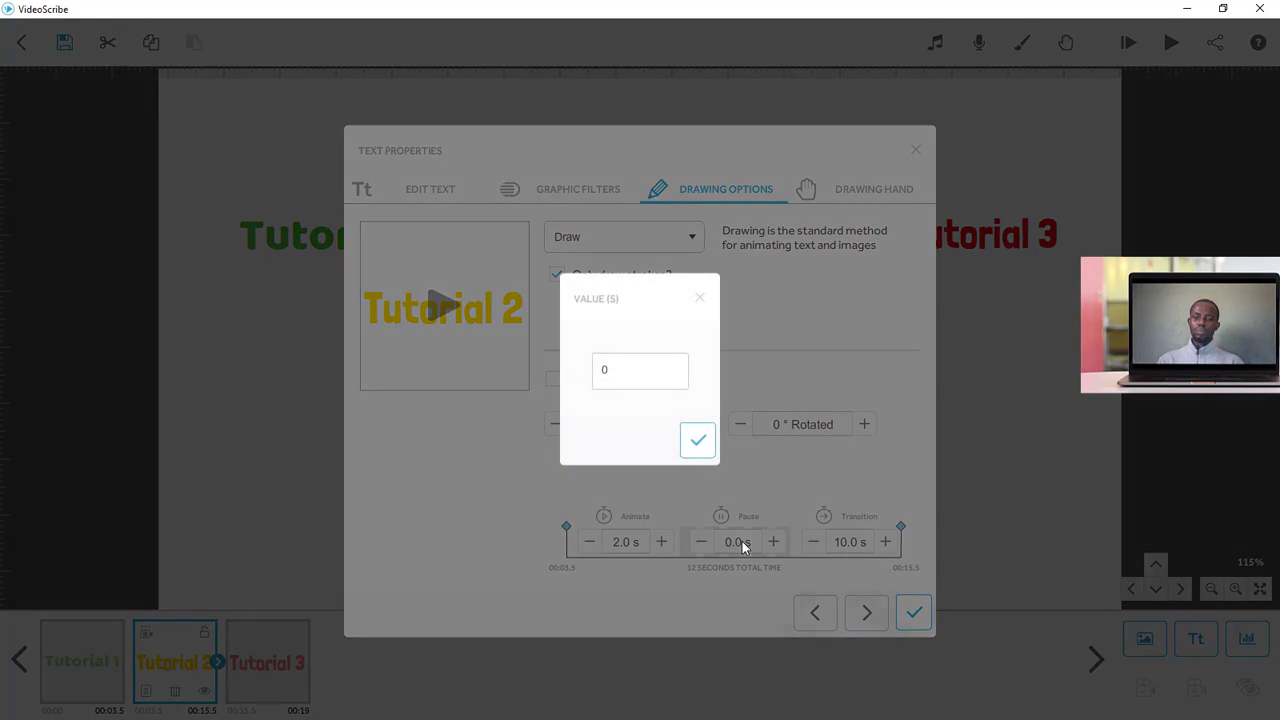
click(623, 369)
key(BackSpace)
text(5)
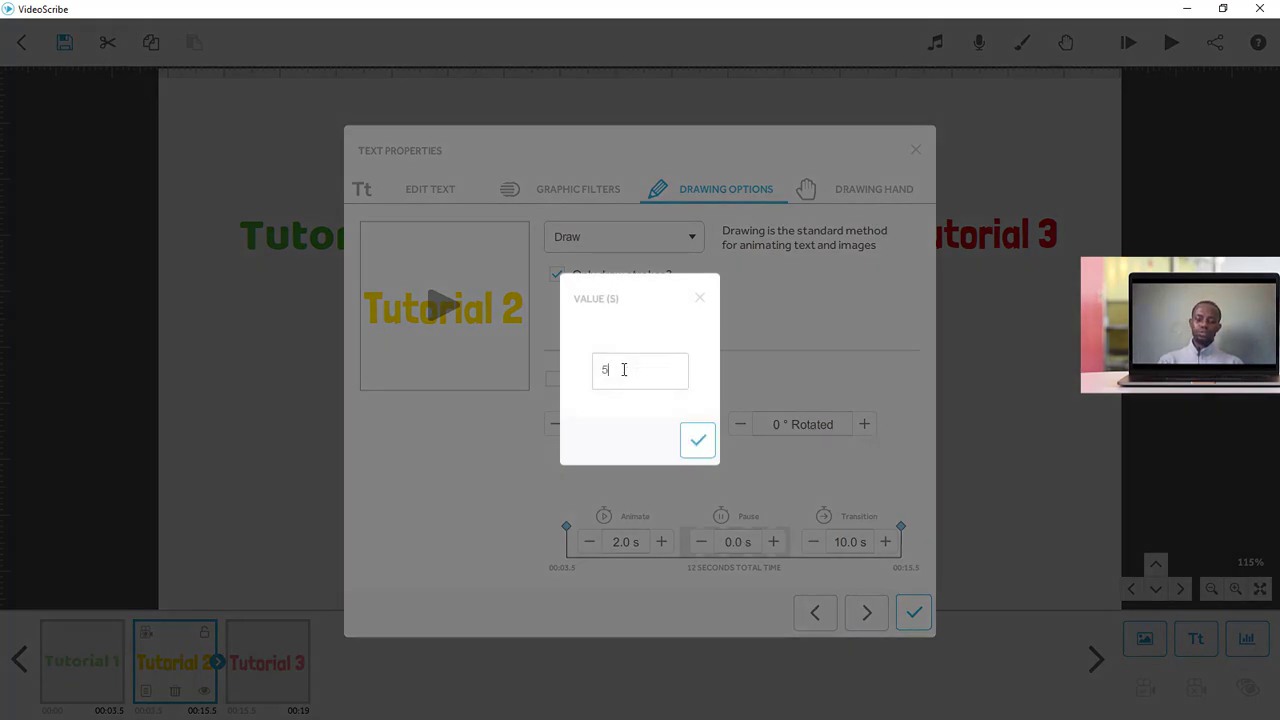
click(692, 447)
Step: Set the transition time of "Tutorial 2" to 5 seconds and apply its text properties
click(851, 545)
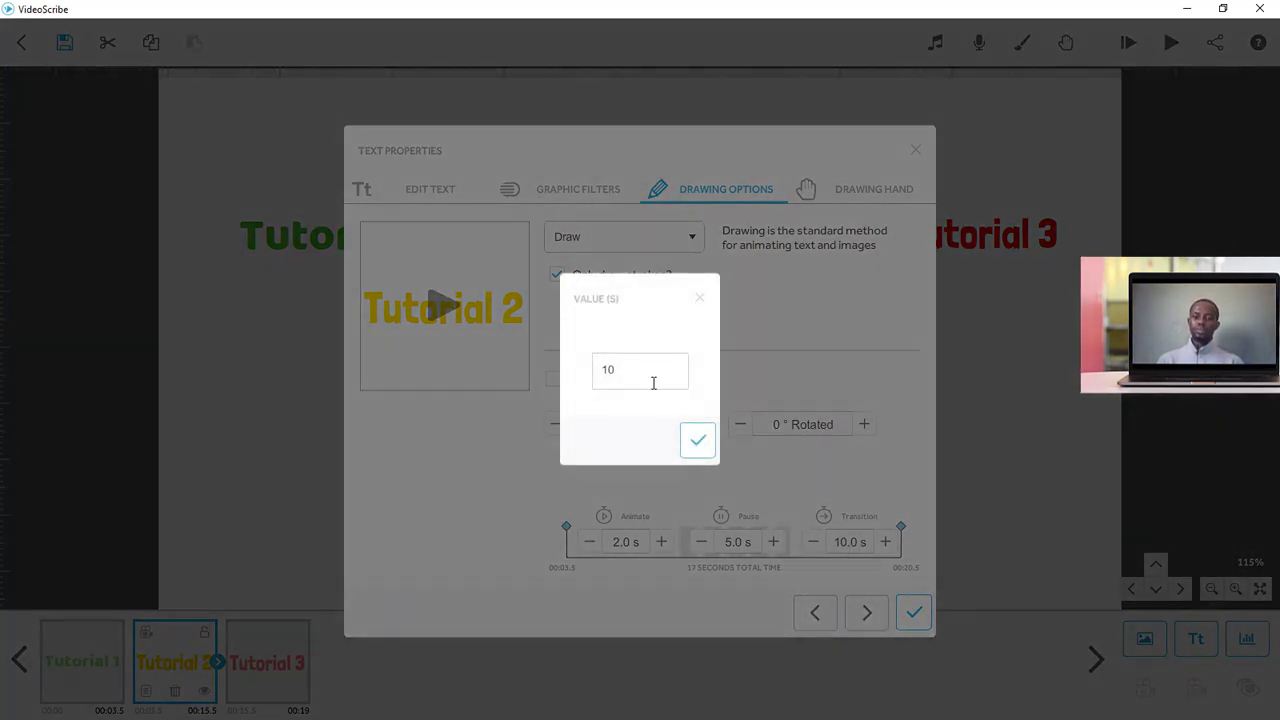
key(BackSpace)
key(BackSpace)
text(5)
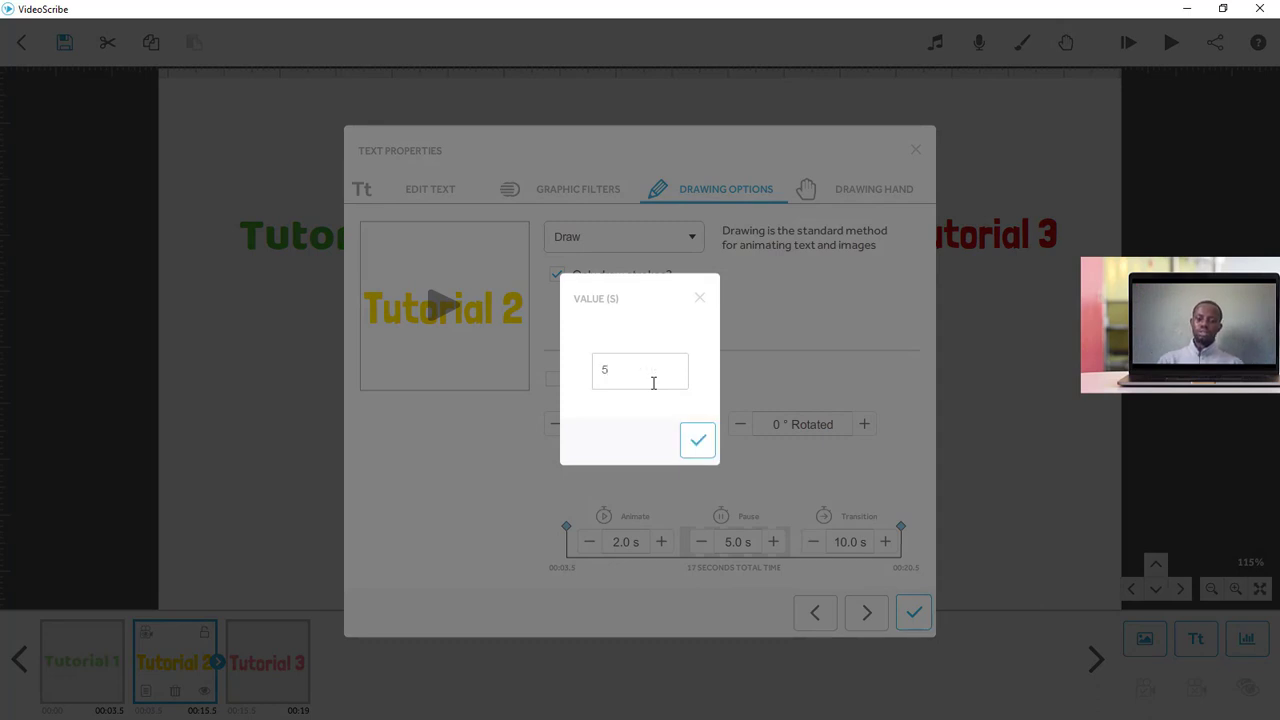
click(697, 440)
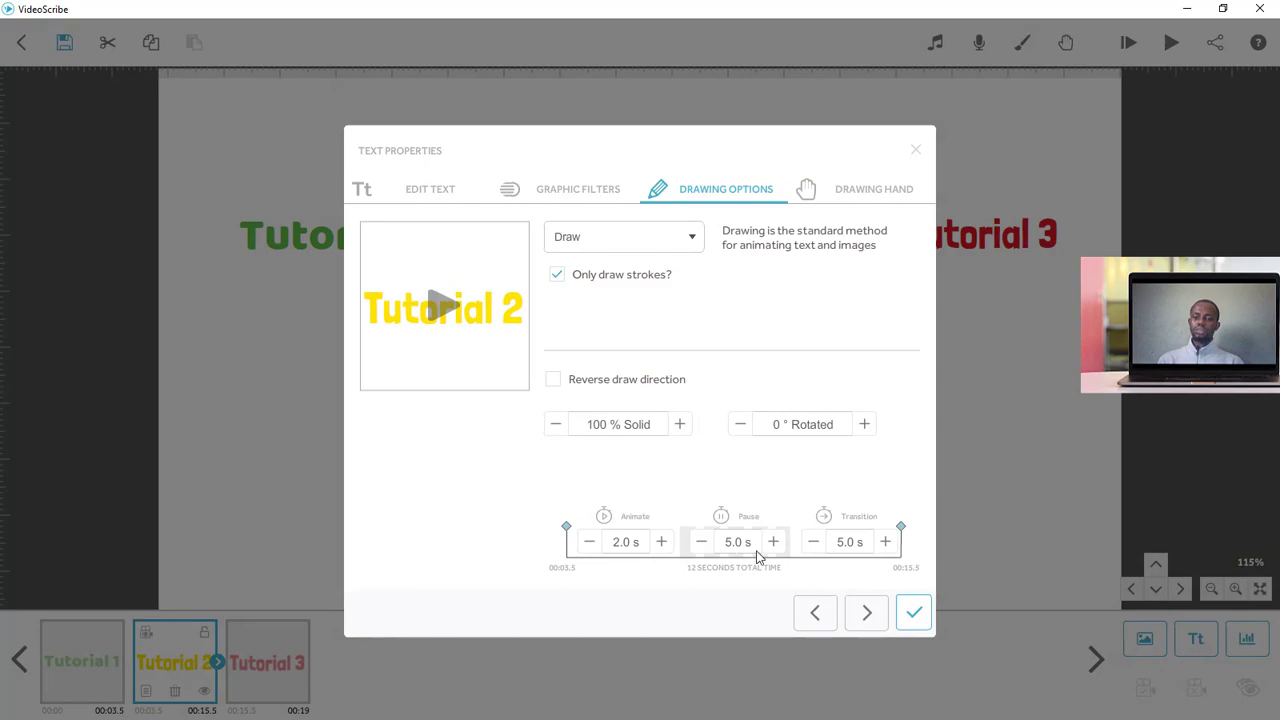
click(914, 612)
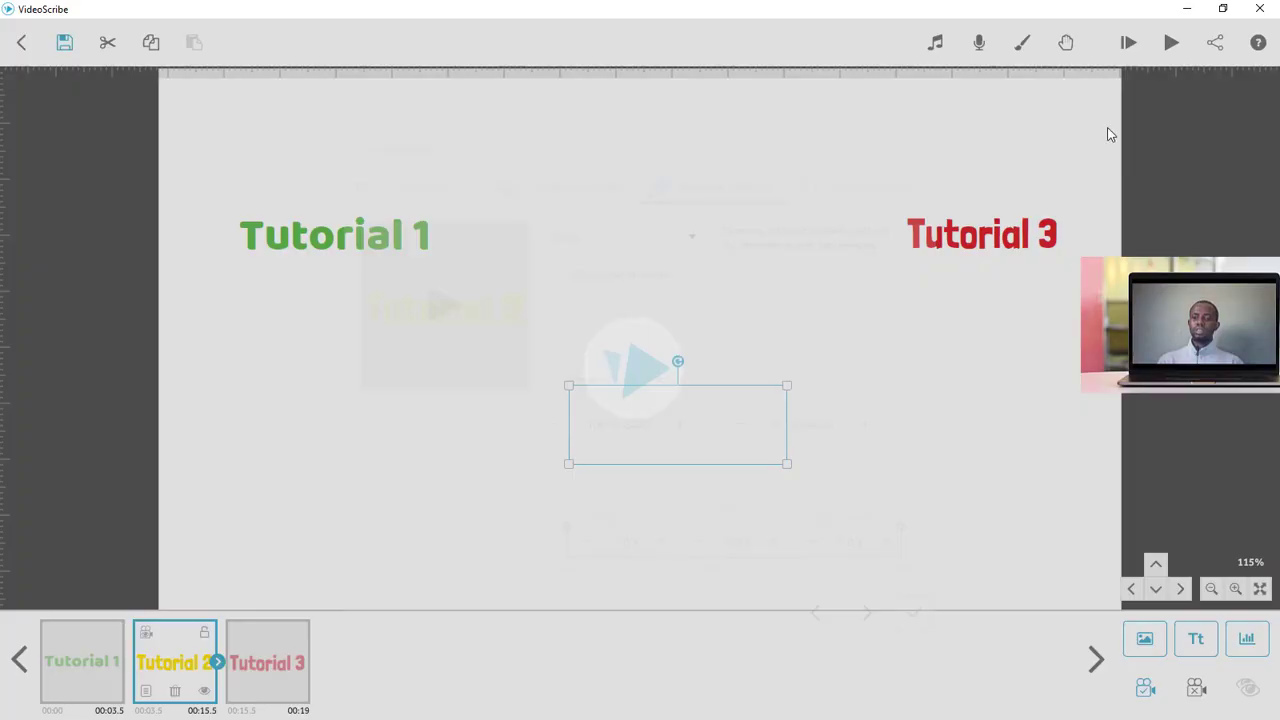
Step: Preview the scribe from "Tutorial 2" to check its pause and transition timing
click(1171, 44)
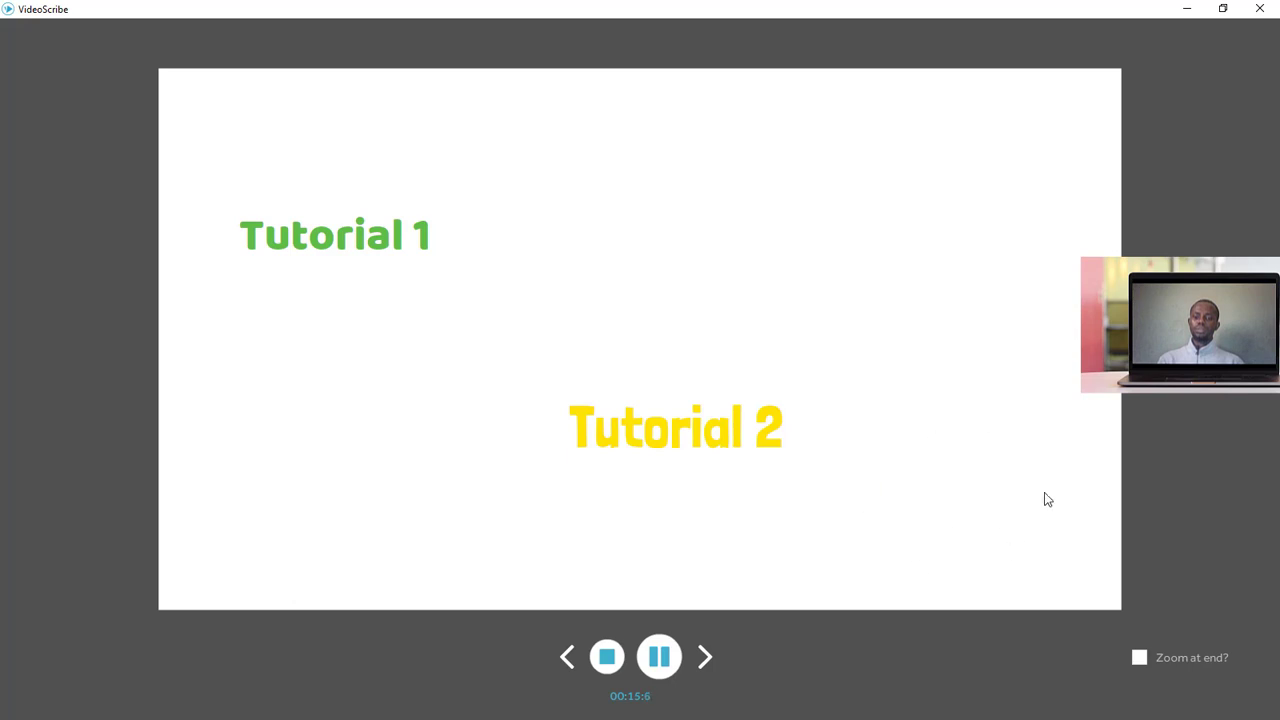
click(605, 657)
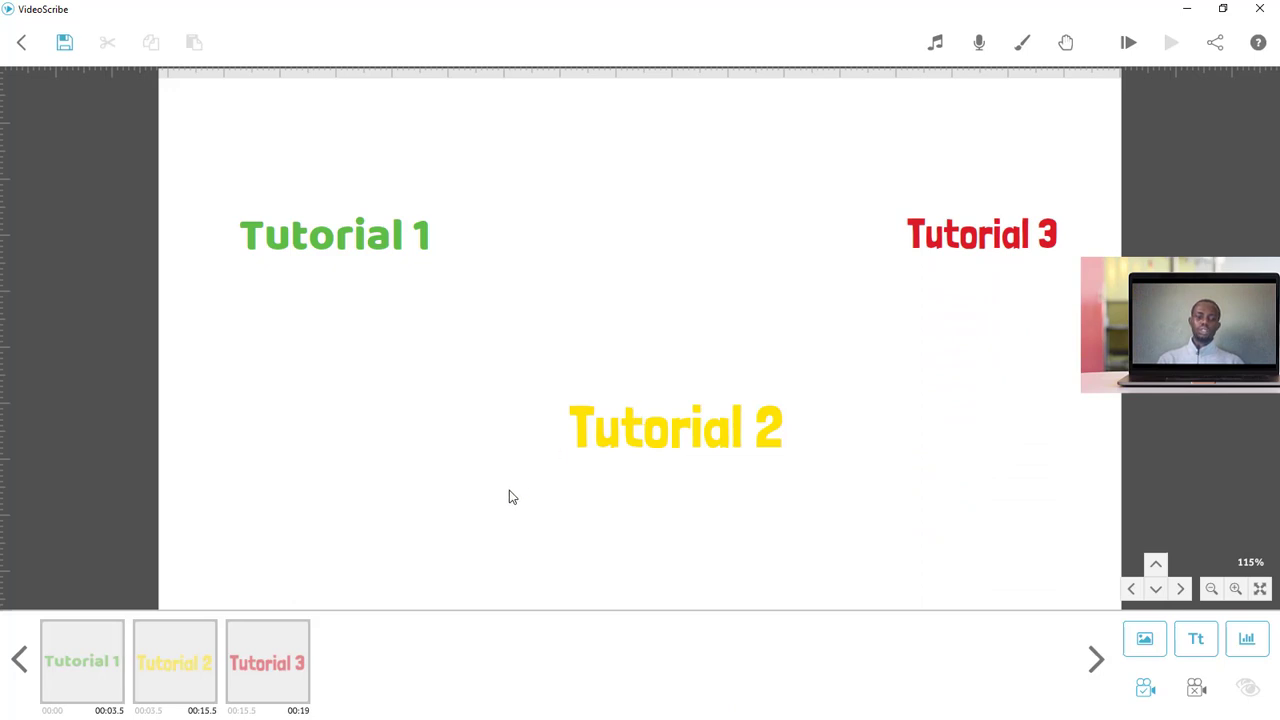
click(268, 657)
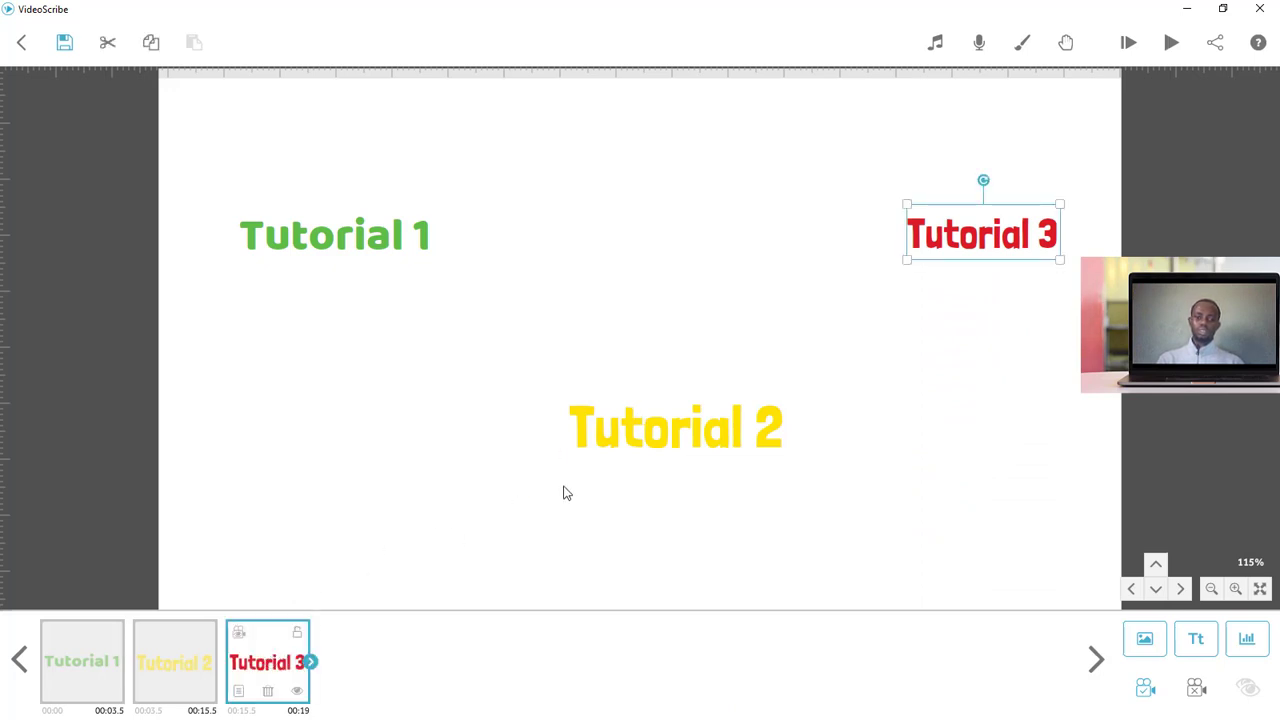
click(965, 382)
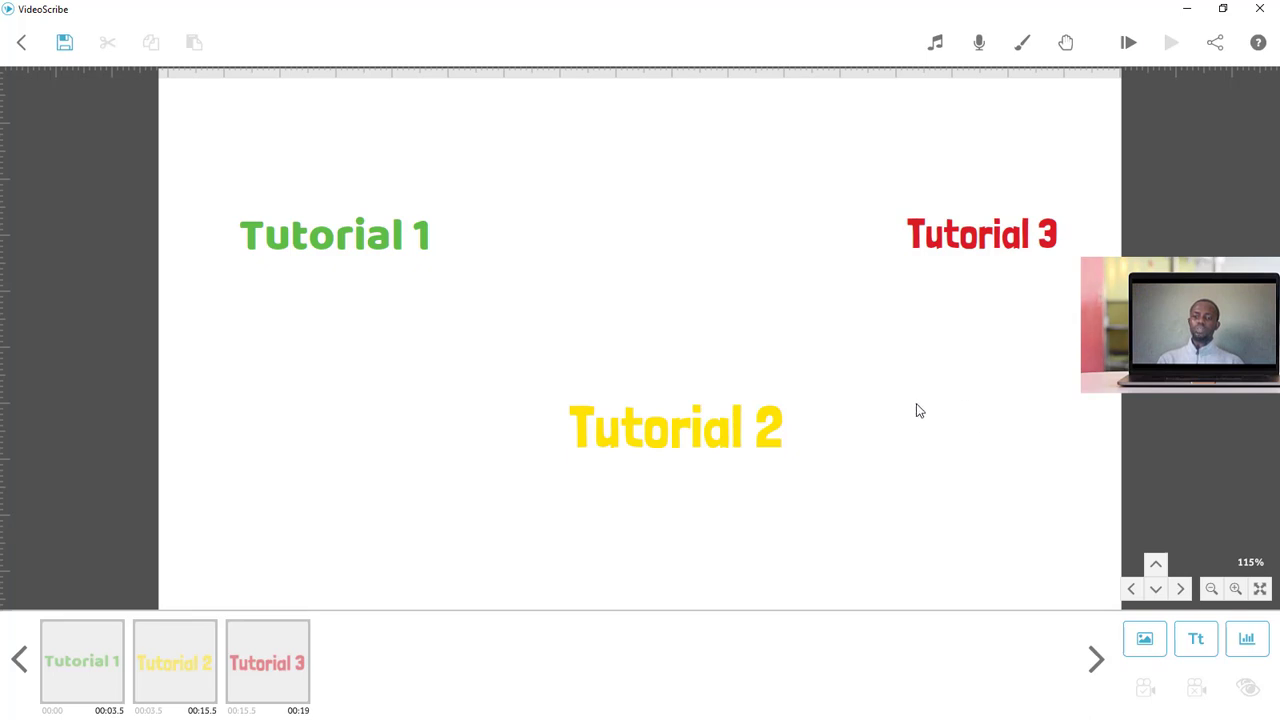
Step: Delete all three tutorial texts to empty the canvas
key(ctrl+a)
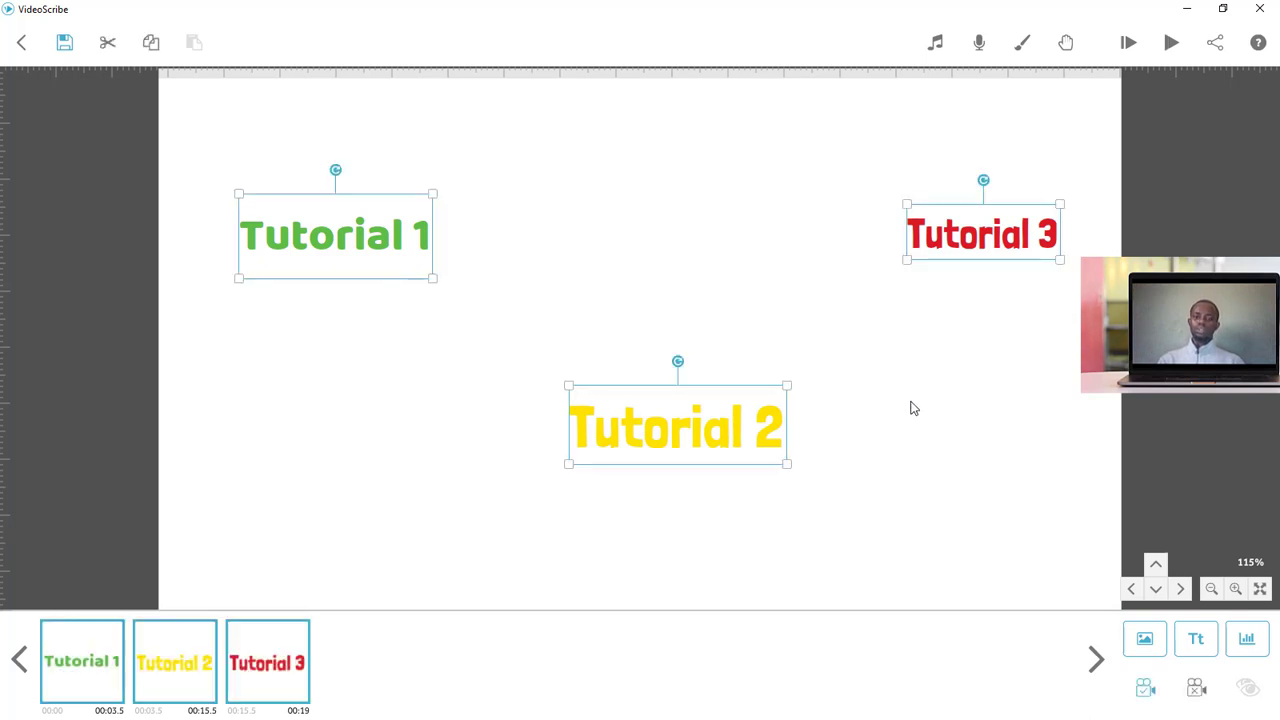
key(Delete)
key(Return)
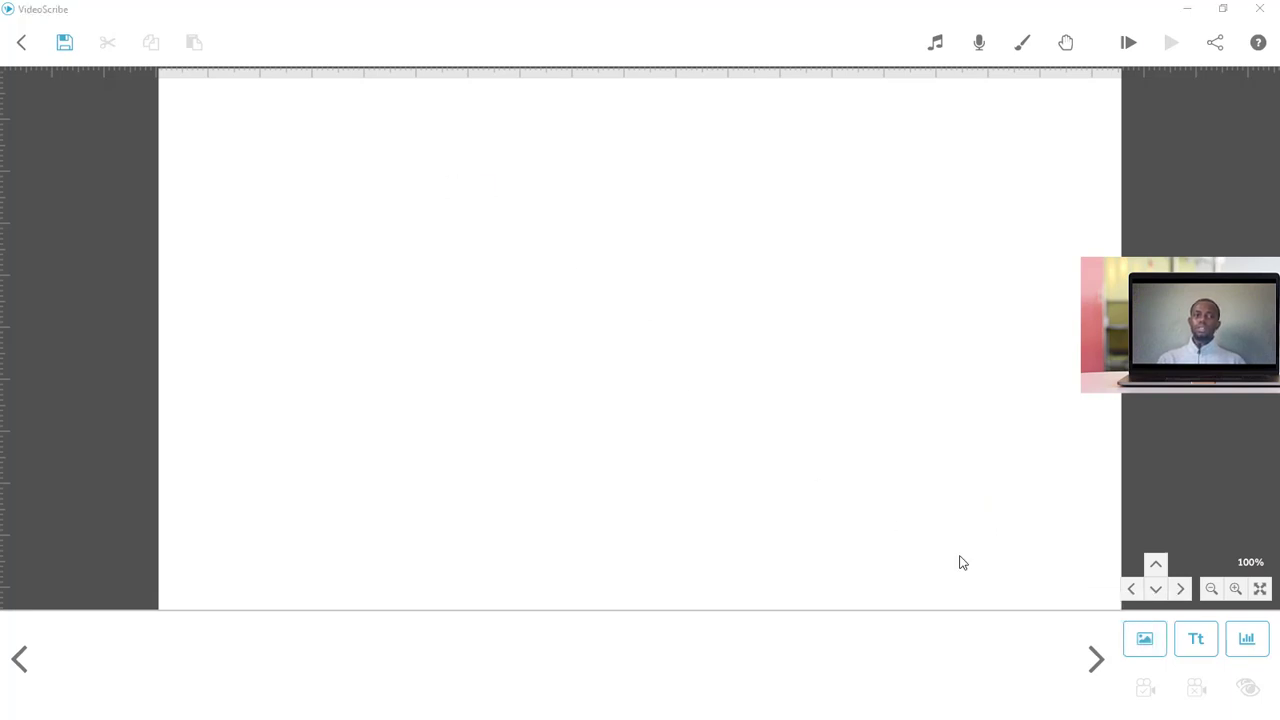
Step: Browse the image library categories from Arrows through Scenery and look over the further online categories
click(1145, 639)
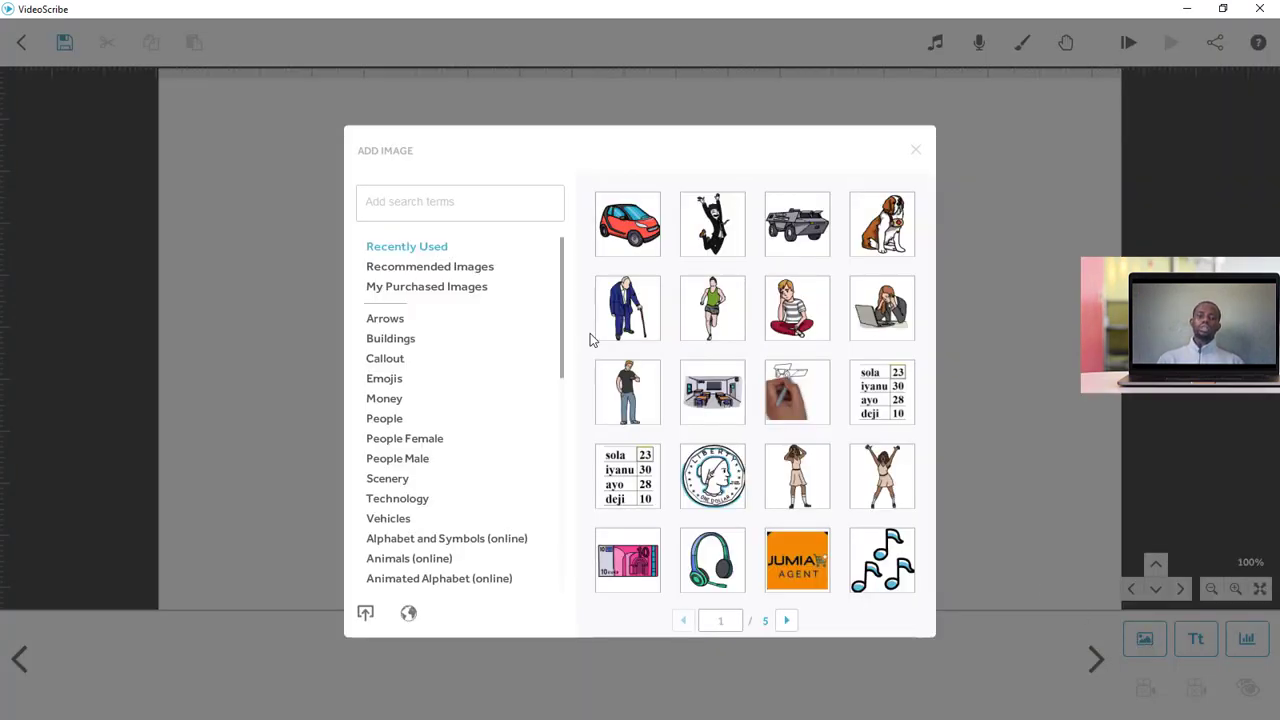
click(385, 320)
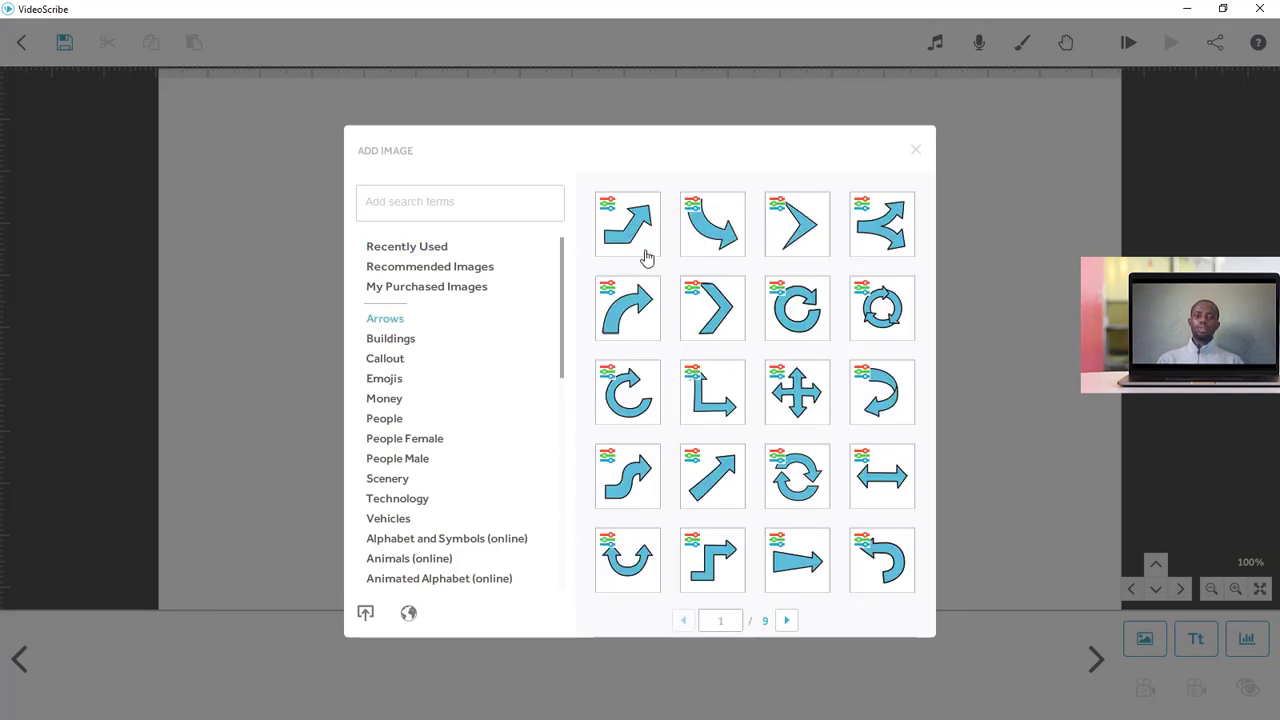
click(388, 344)
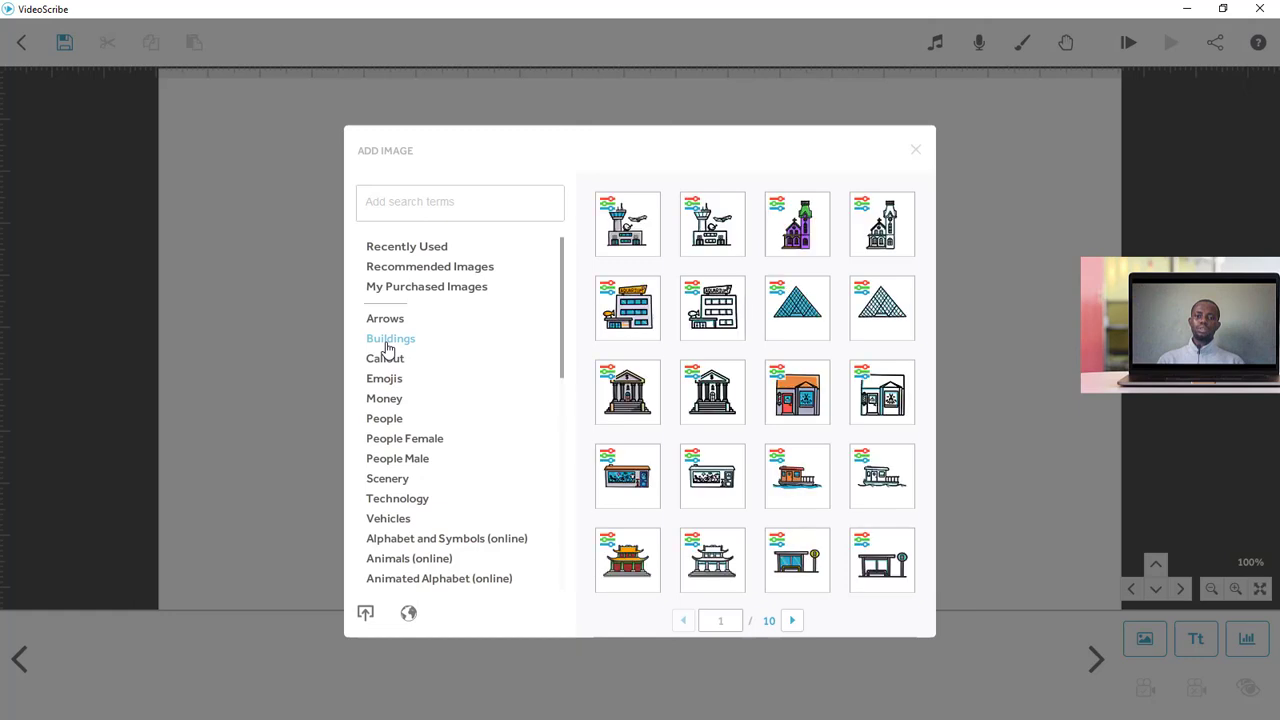
click(386, 365)
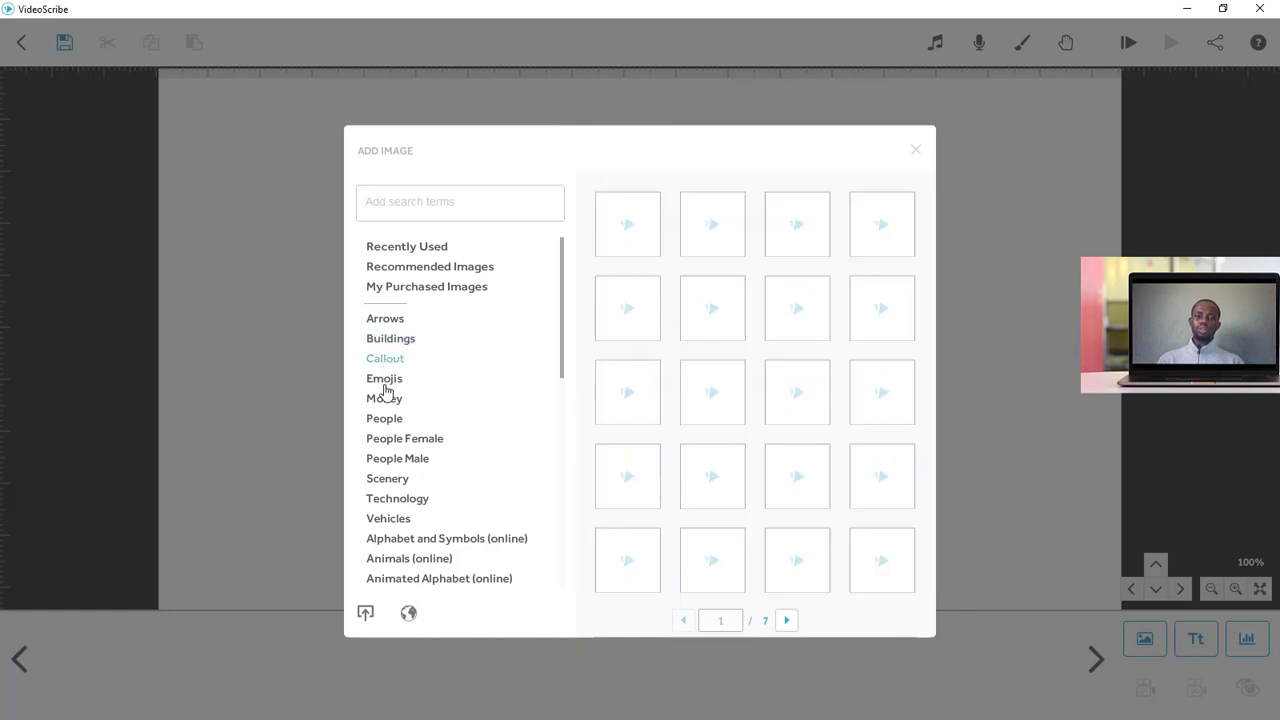
click(386, 382)
click(386, 400)
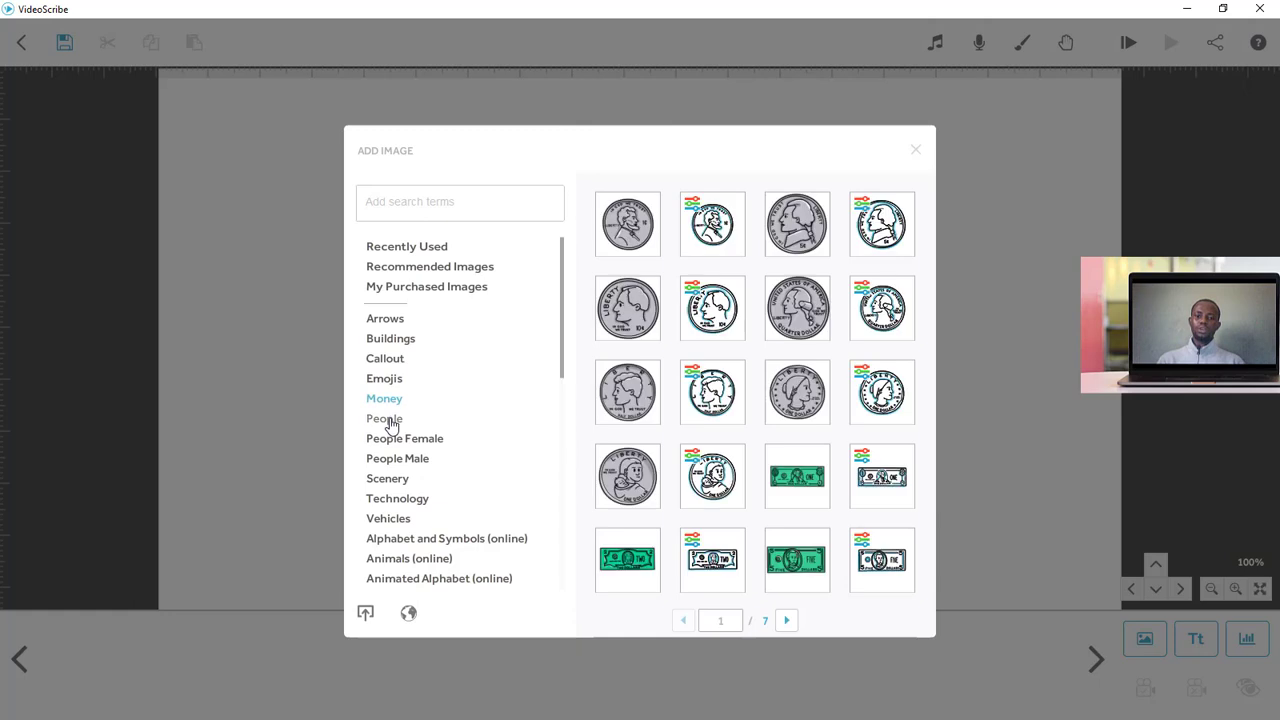
click(390, 421)
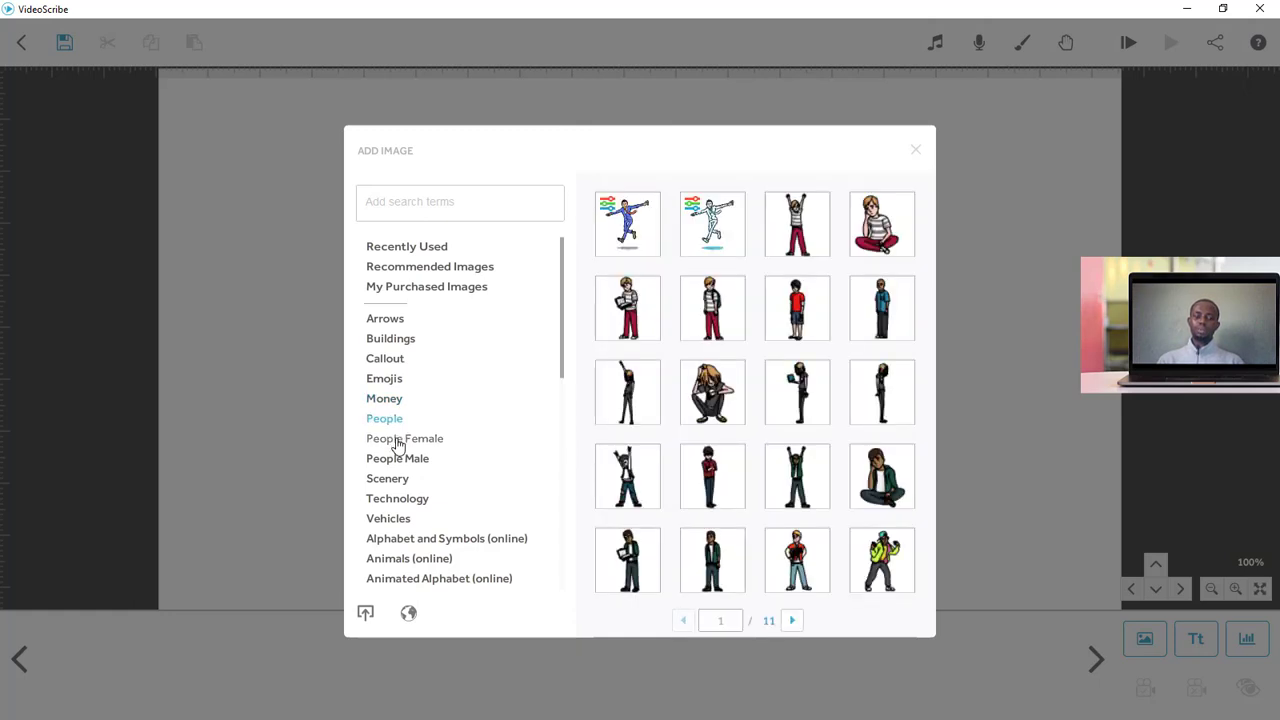
click(398, 440)
click(398, 462)
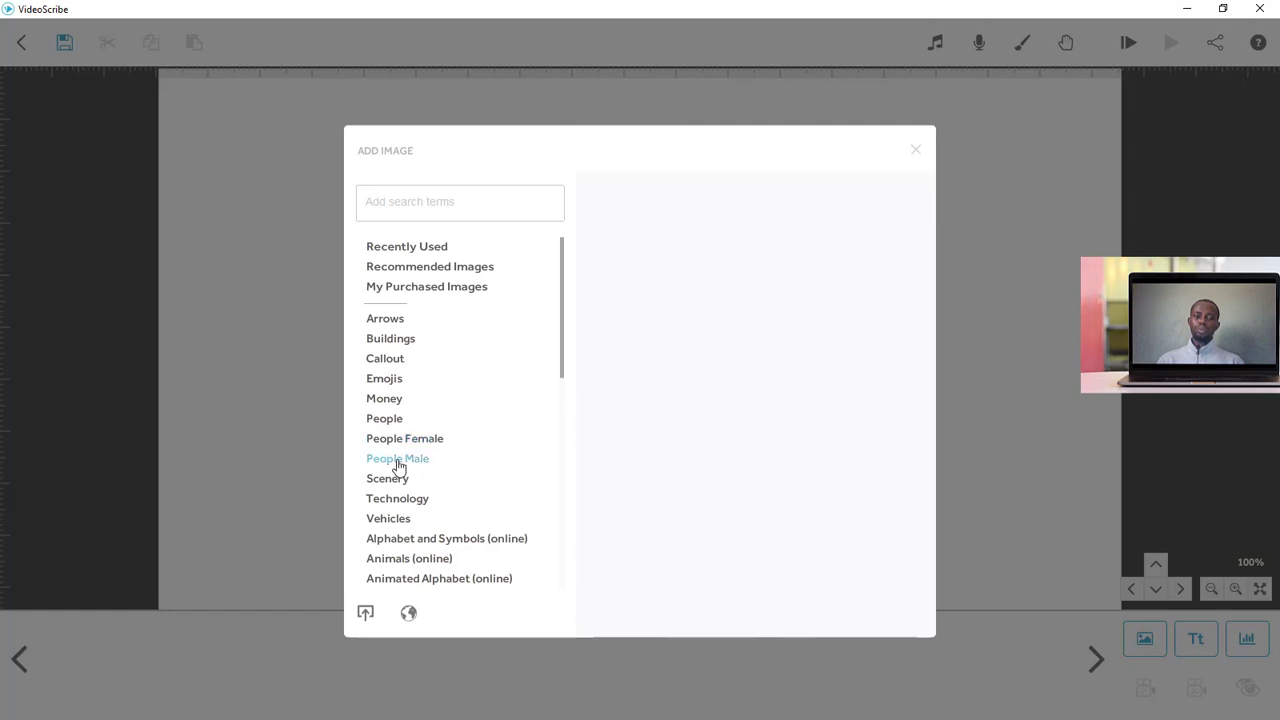
click(390, 480)
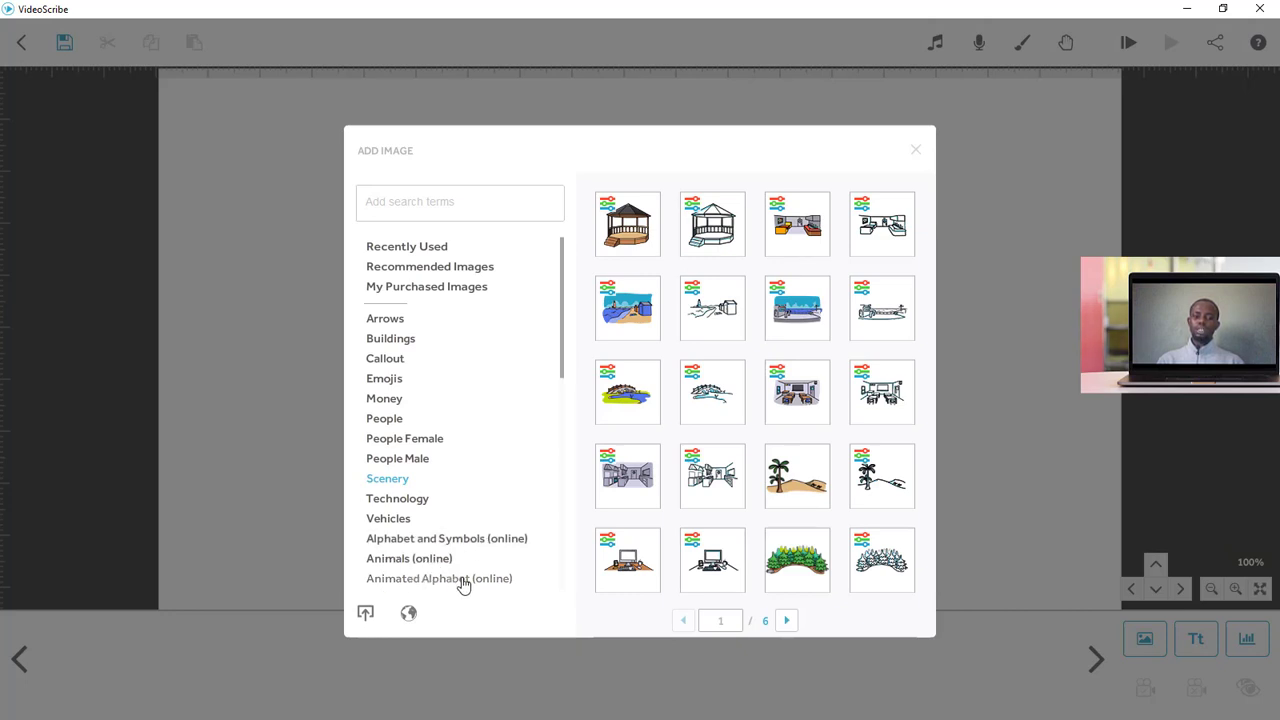
drag(560, 360, 566, 451)
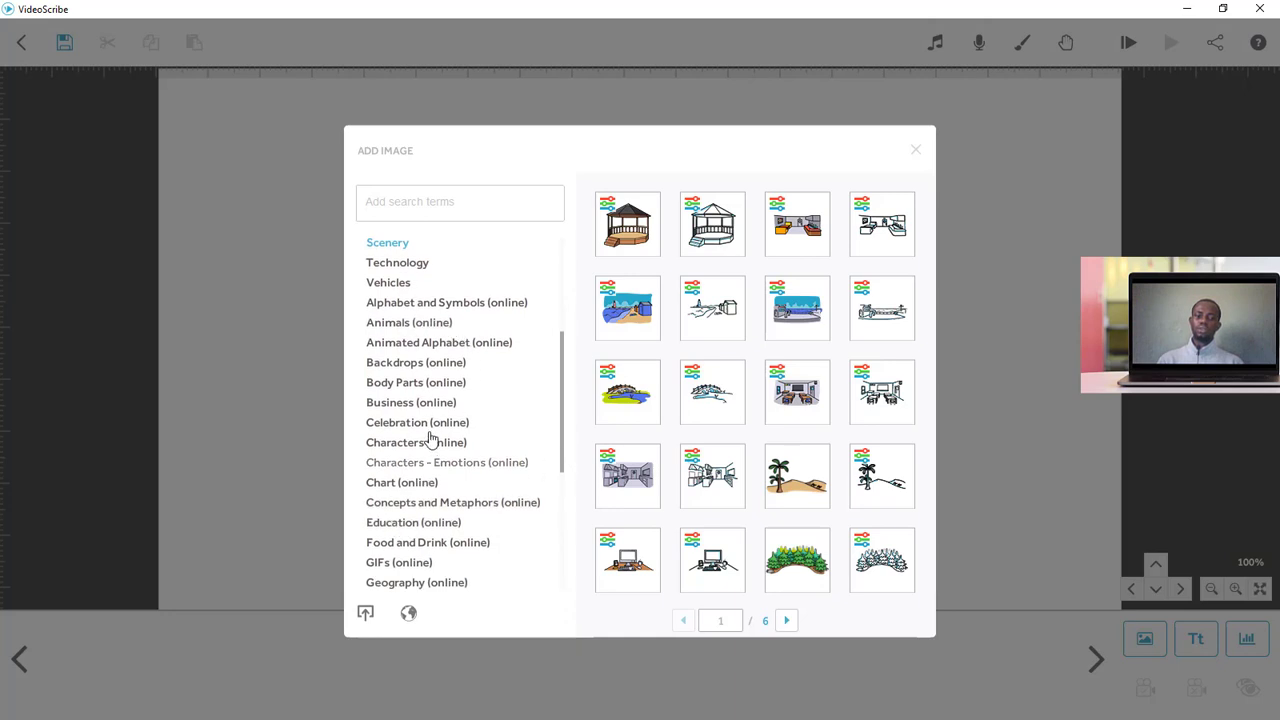
drag(563, 446, 563, 248)
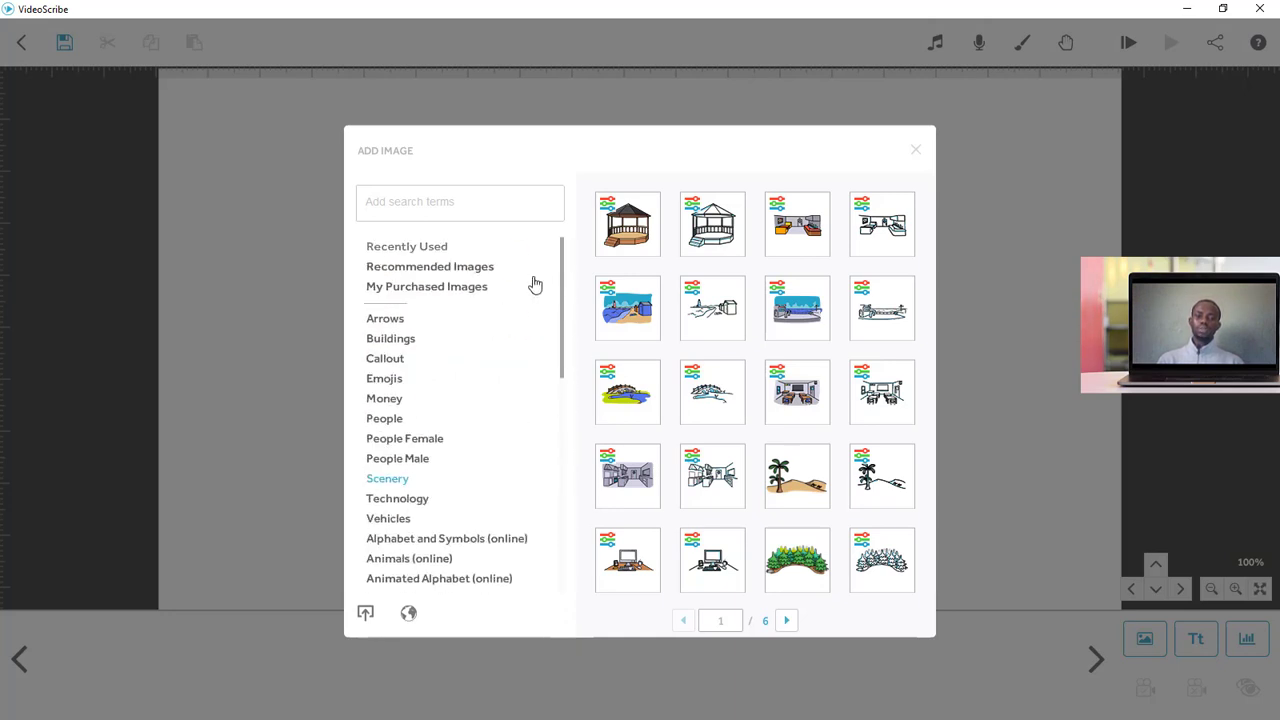
Step: Add the image of the seated boy in a striped shirt from the People category and shift it slightly up and right
click(387, 421)
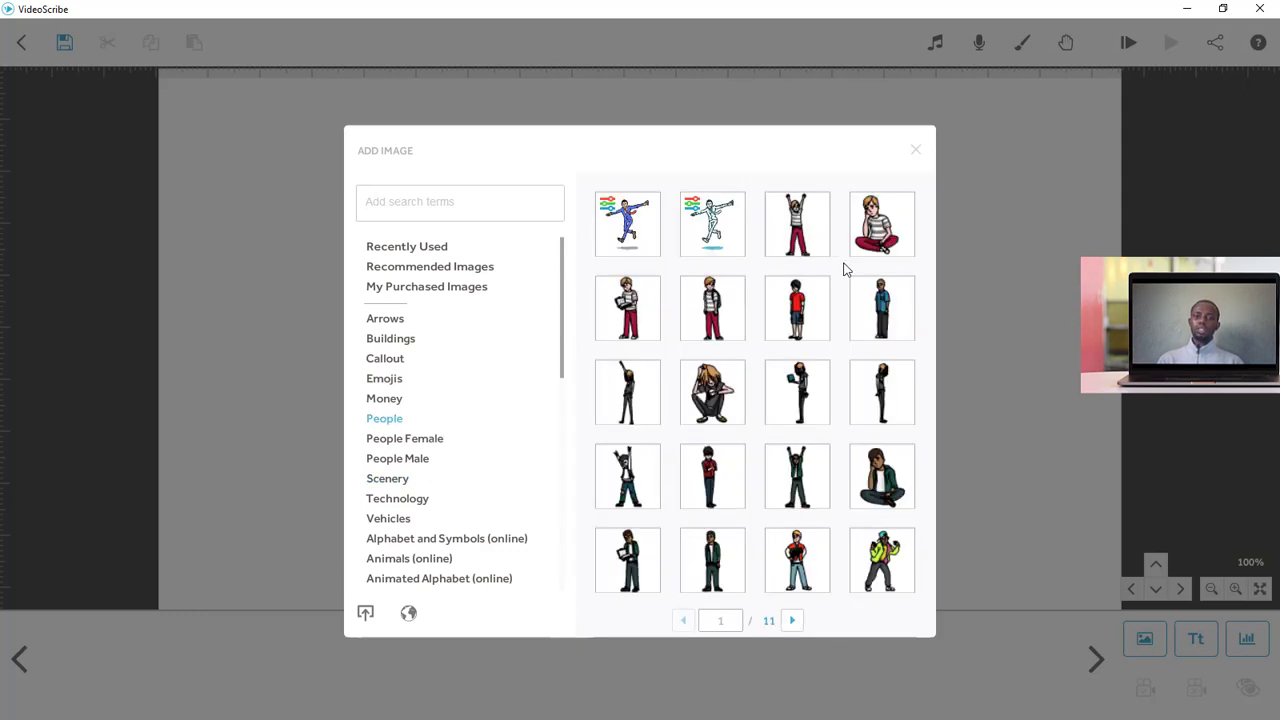
click(880, 228)
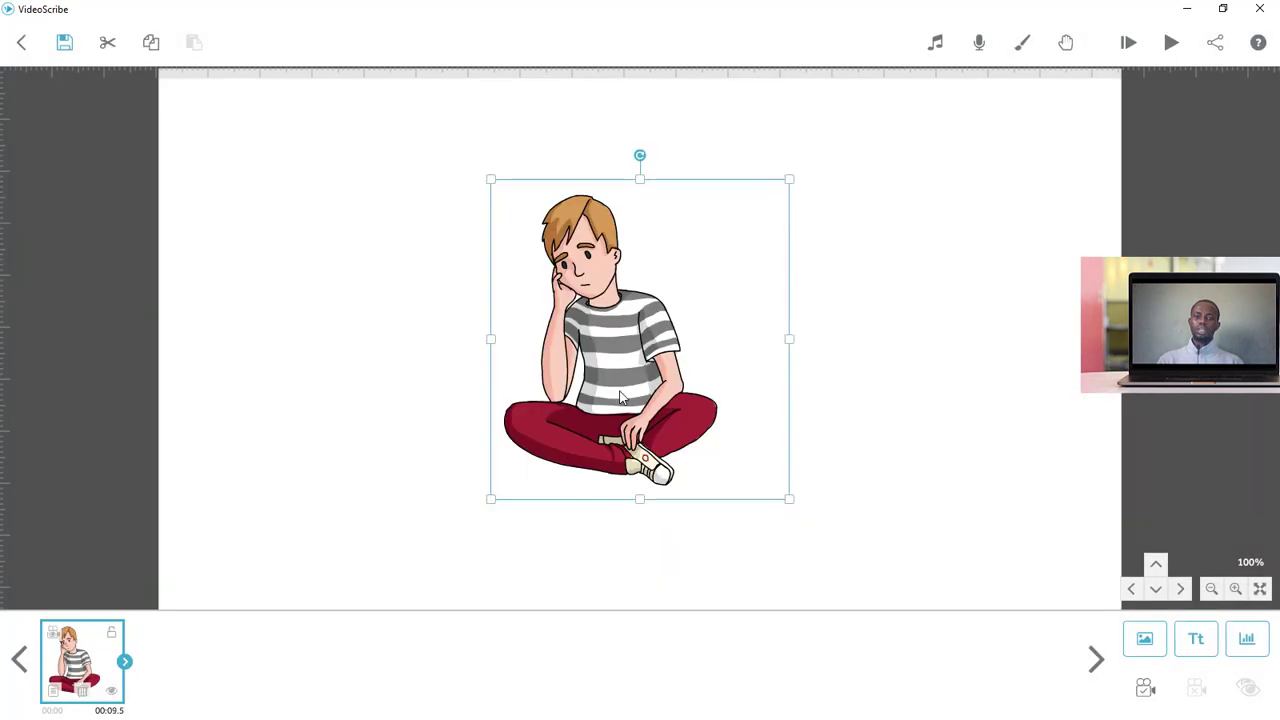
drag(668, 300, 706, 277)
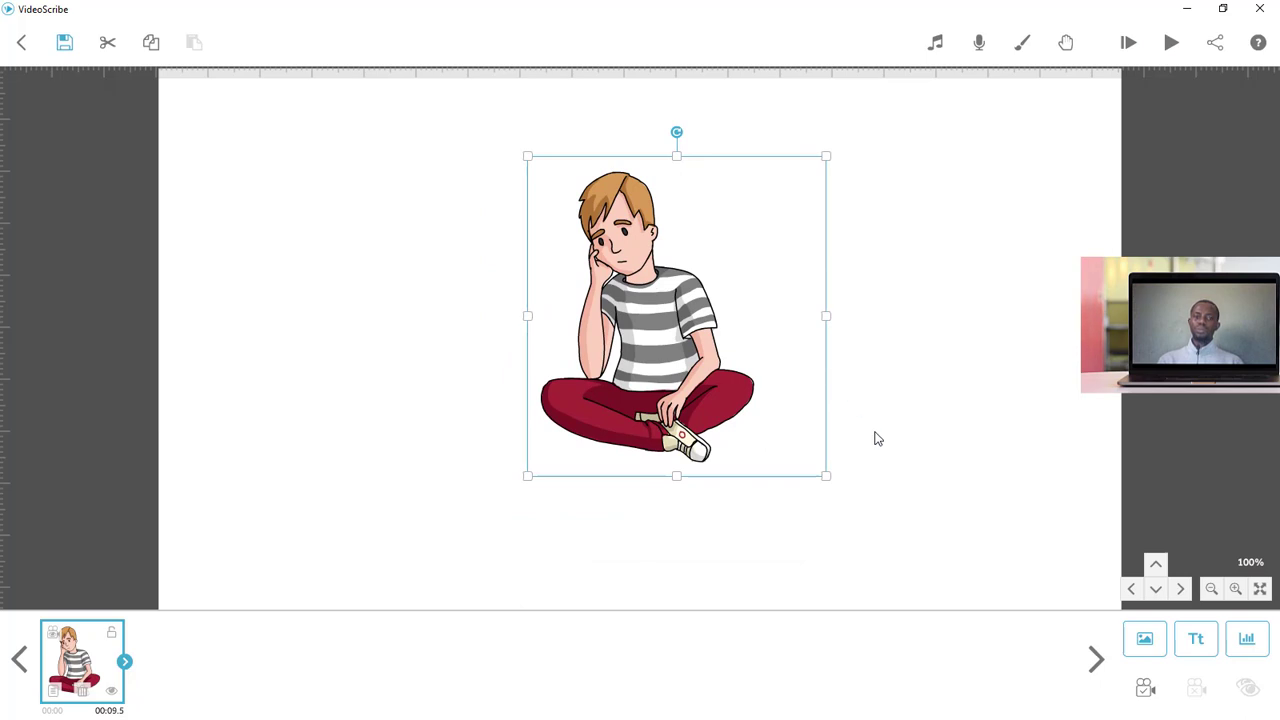
Step: Look at the option for importing an image file from the computer, and leave the image library without choosing one
click(1133, 645)
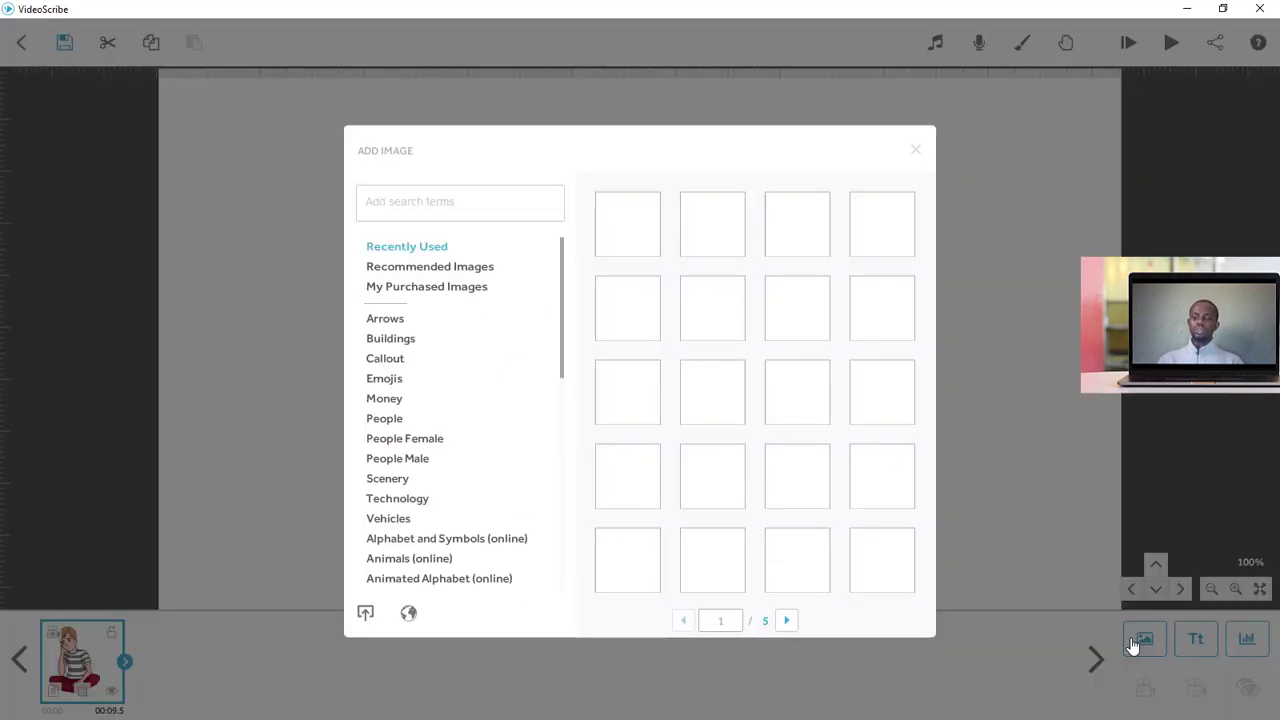
click(366, 614)
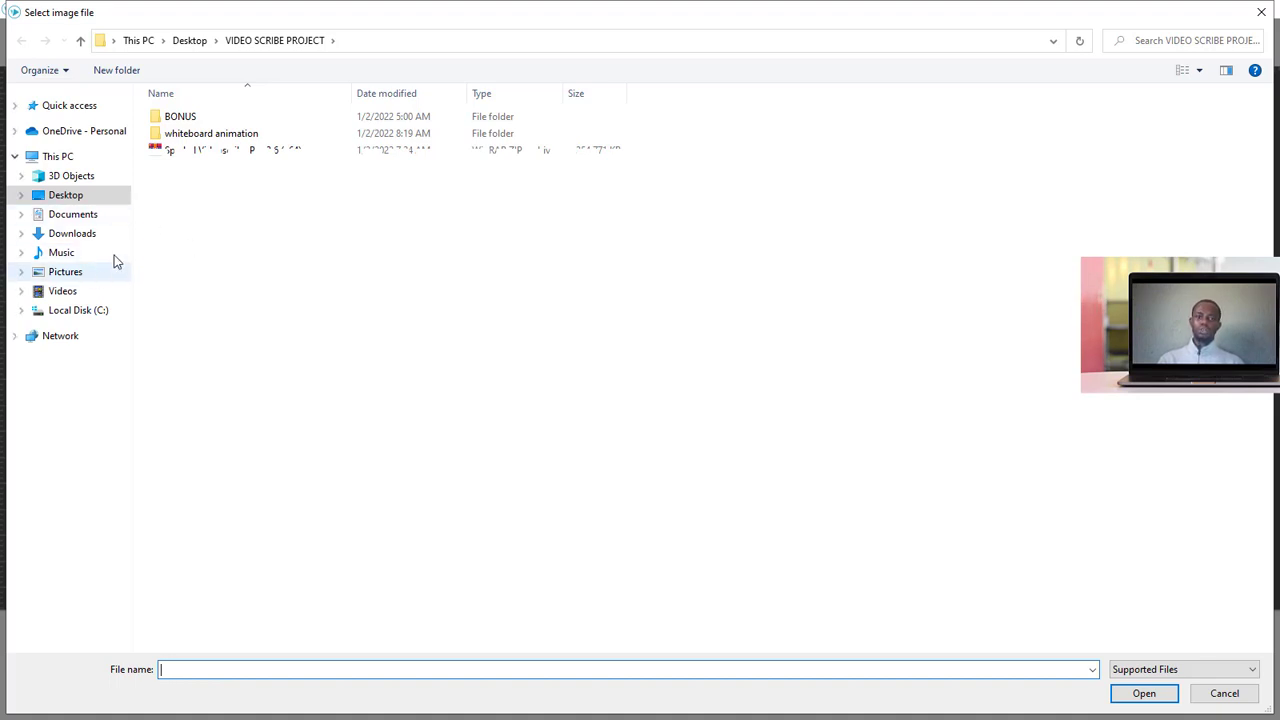
click(1261, 12)
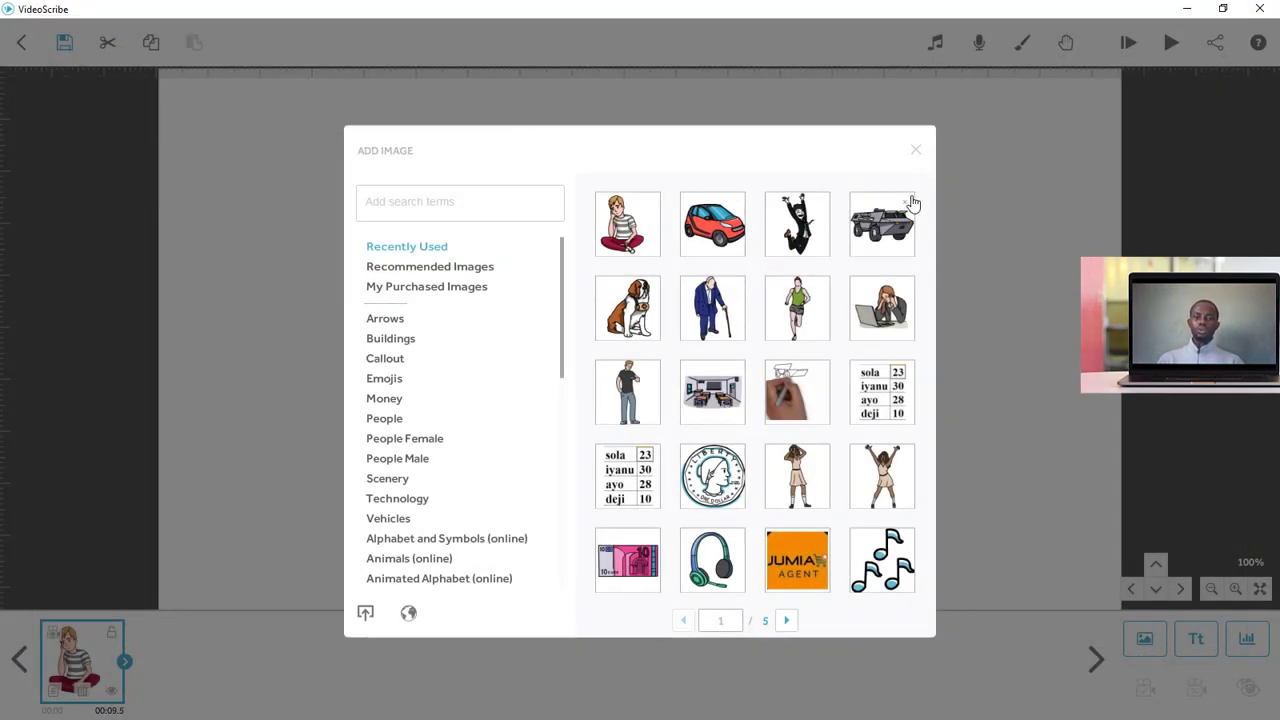
click(916, 154)
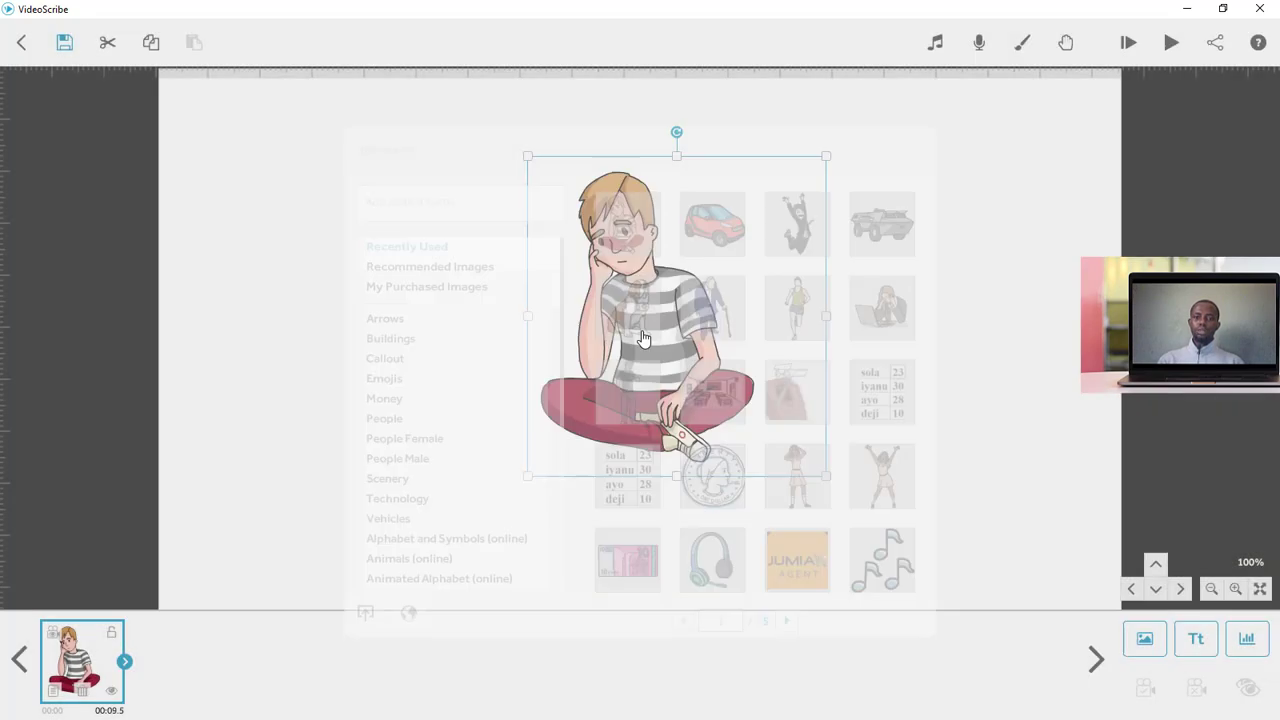
Step: Delete the seated boy image from the canvas
key(Delete)
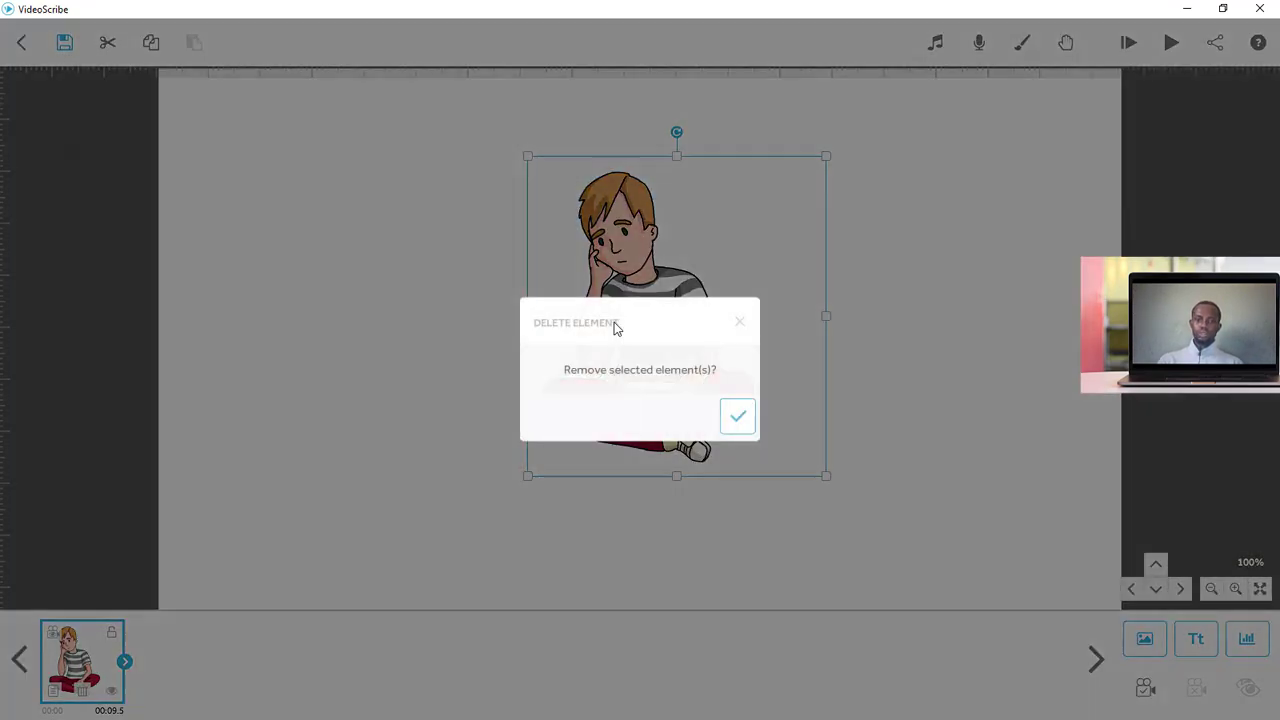
key(Return)
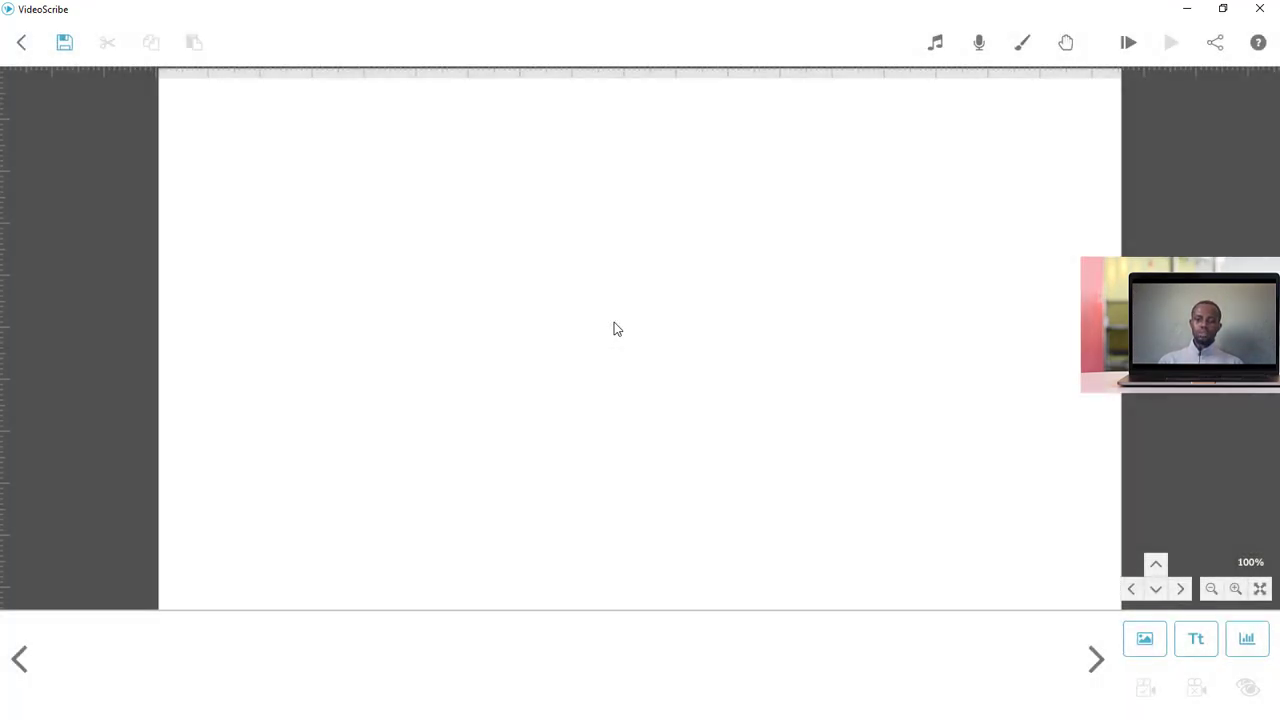
Step: Insert the seated boy in the striped shirt from the People category and place him in the left half of the canvas
click(1148, 643)
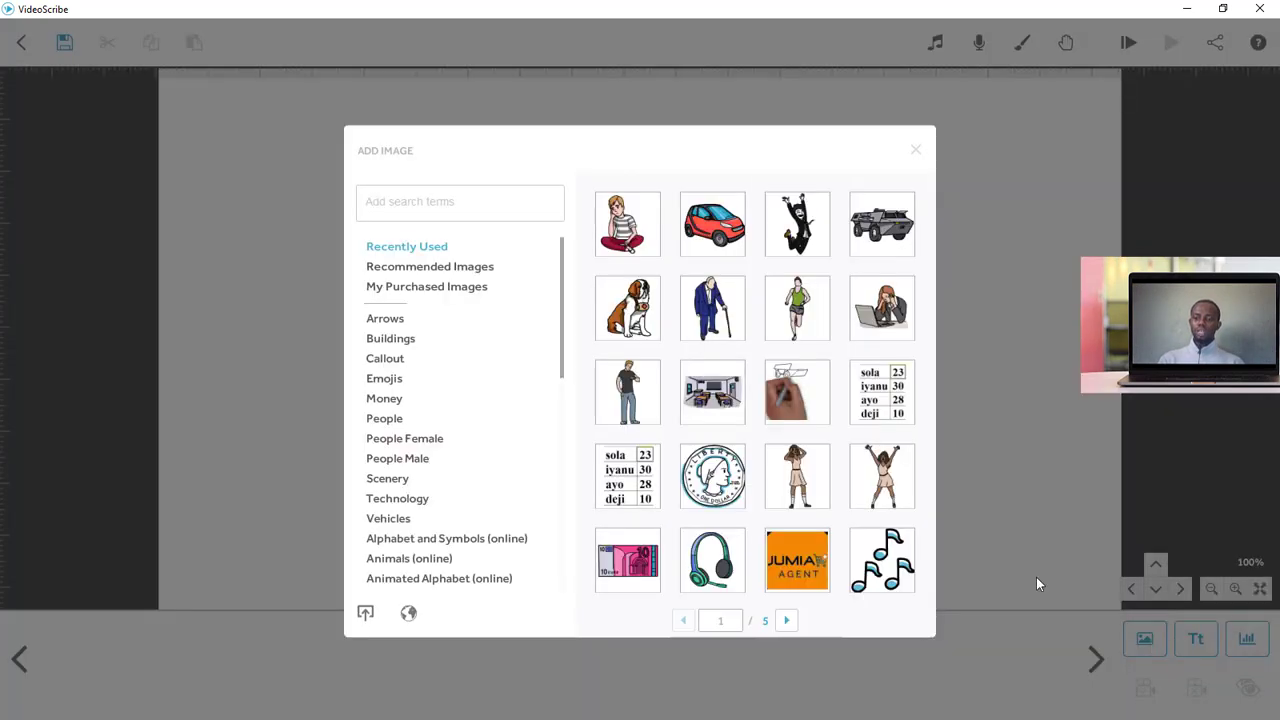
click(374, 423)
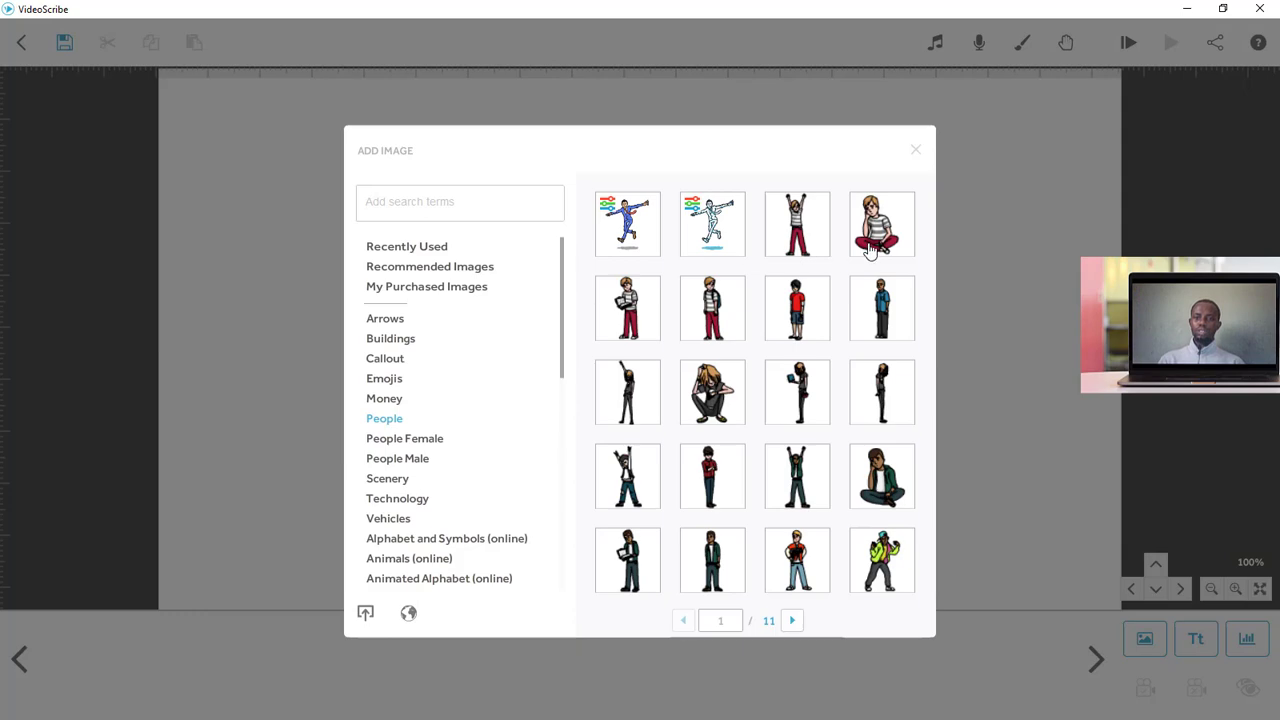
click(870, 240)
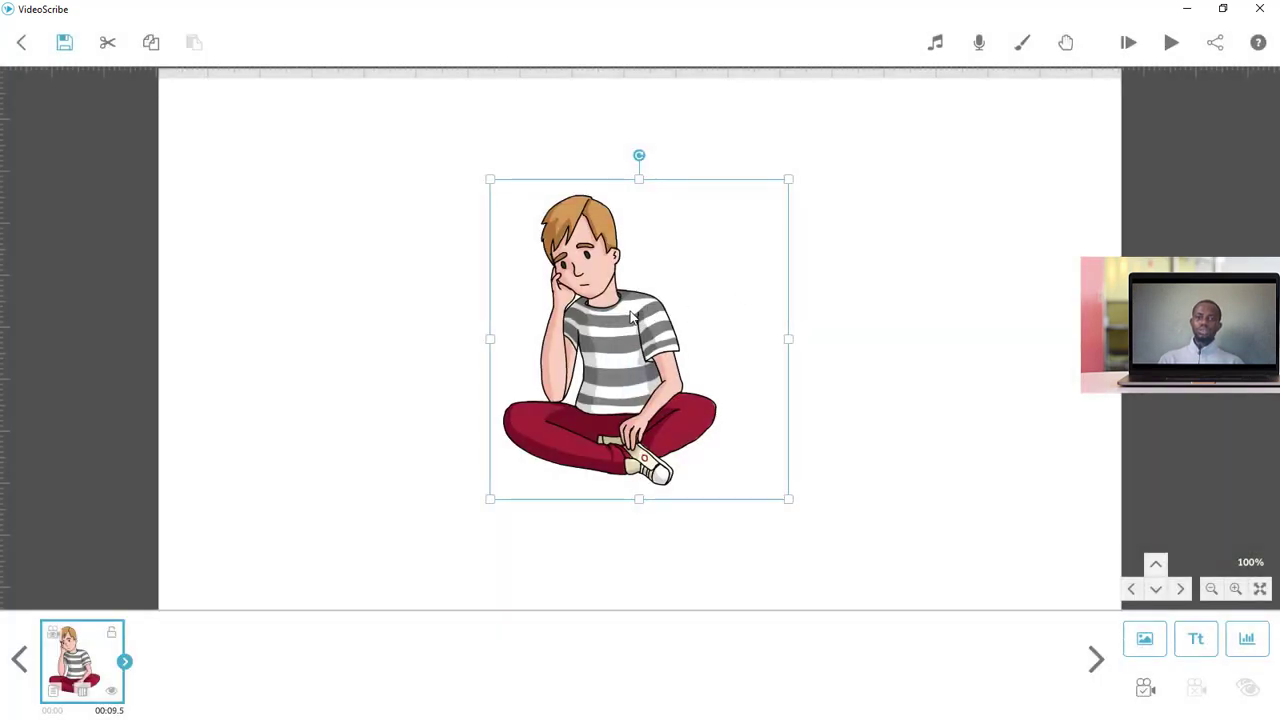
drag(652, 312, 511, 333)
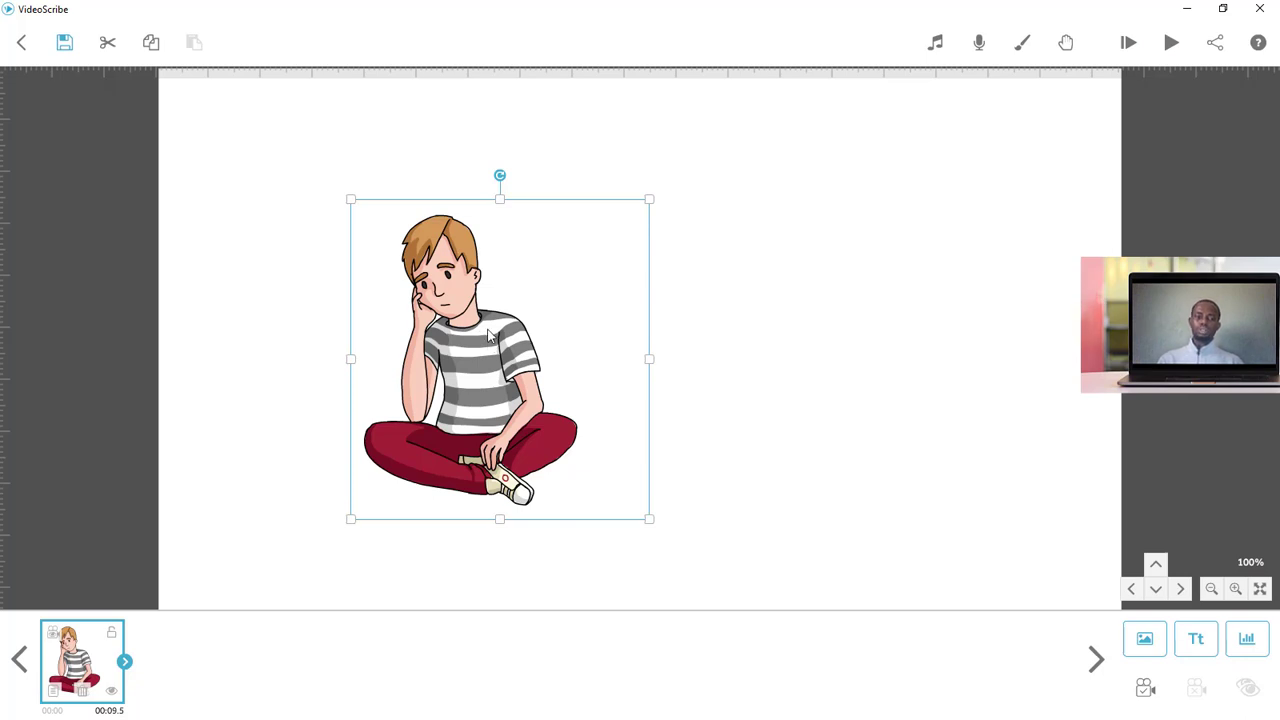
Step: Examine the animation methods available in the drawing options of the seated boy image
double_click(490, 340)
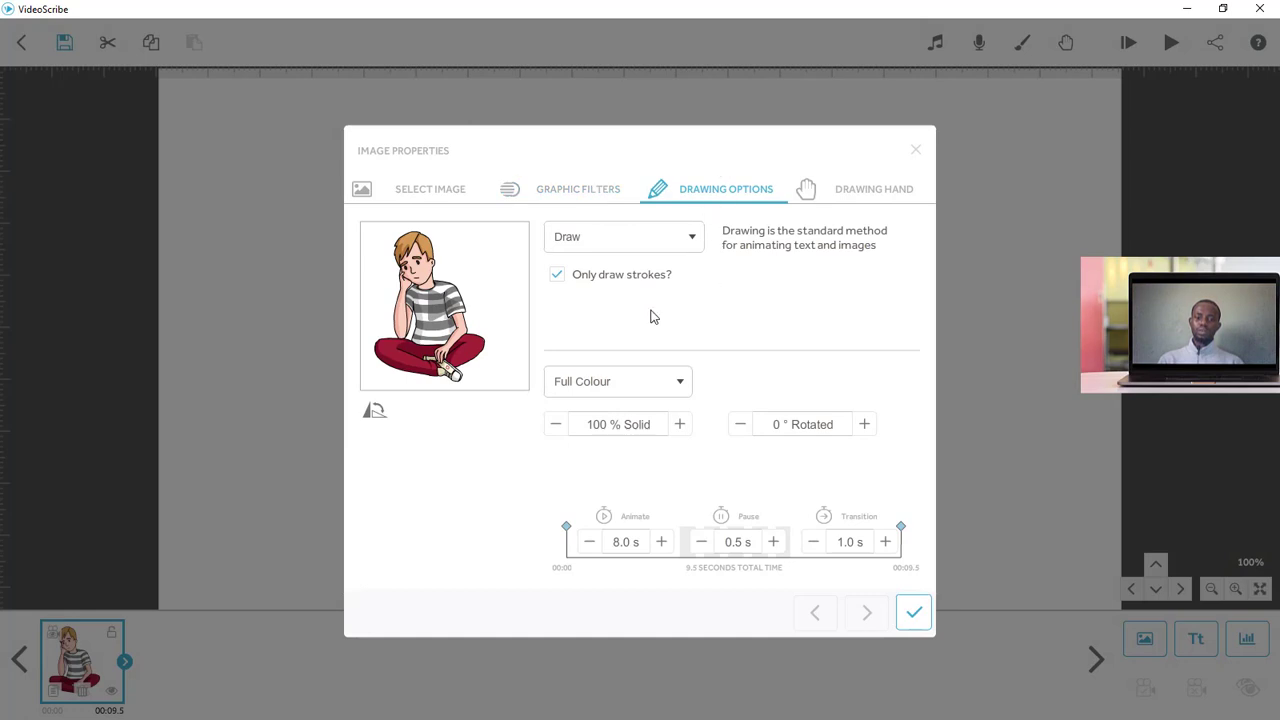
click(650, 241)
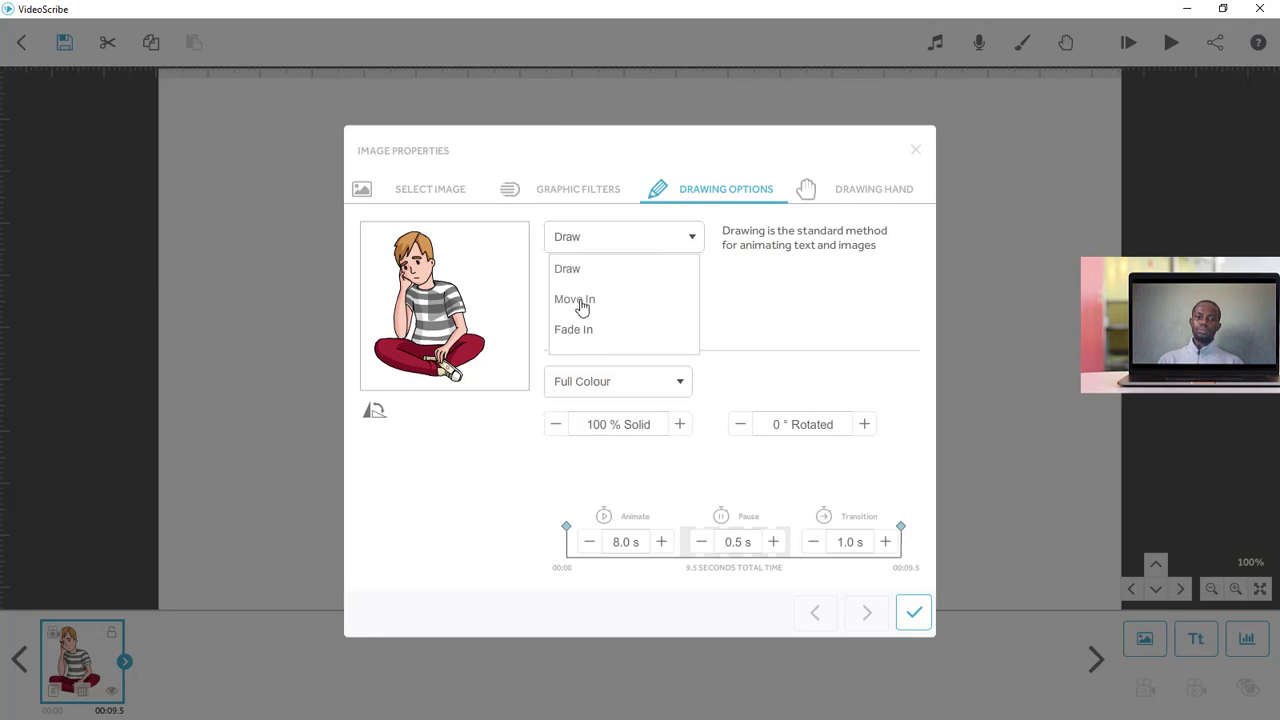
click(708, 384)
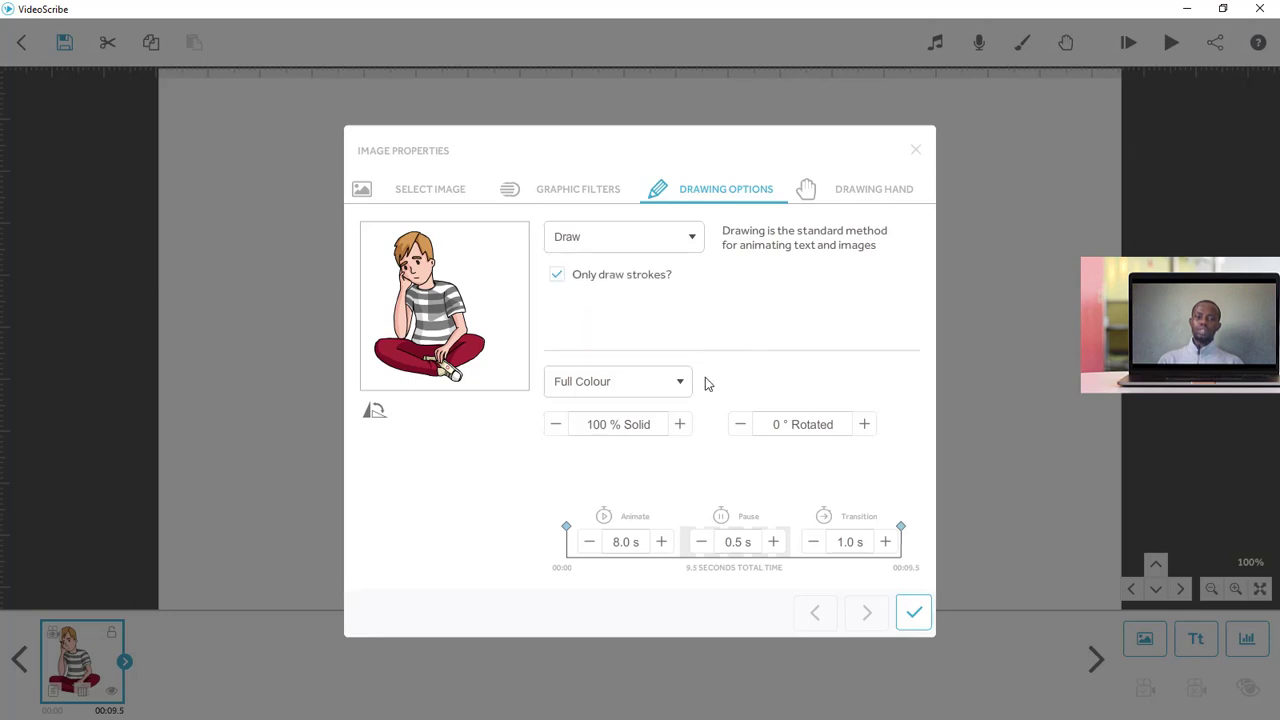
Step: Change the boy image's colour style to Outline with a blue line colour
click(614, 392)
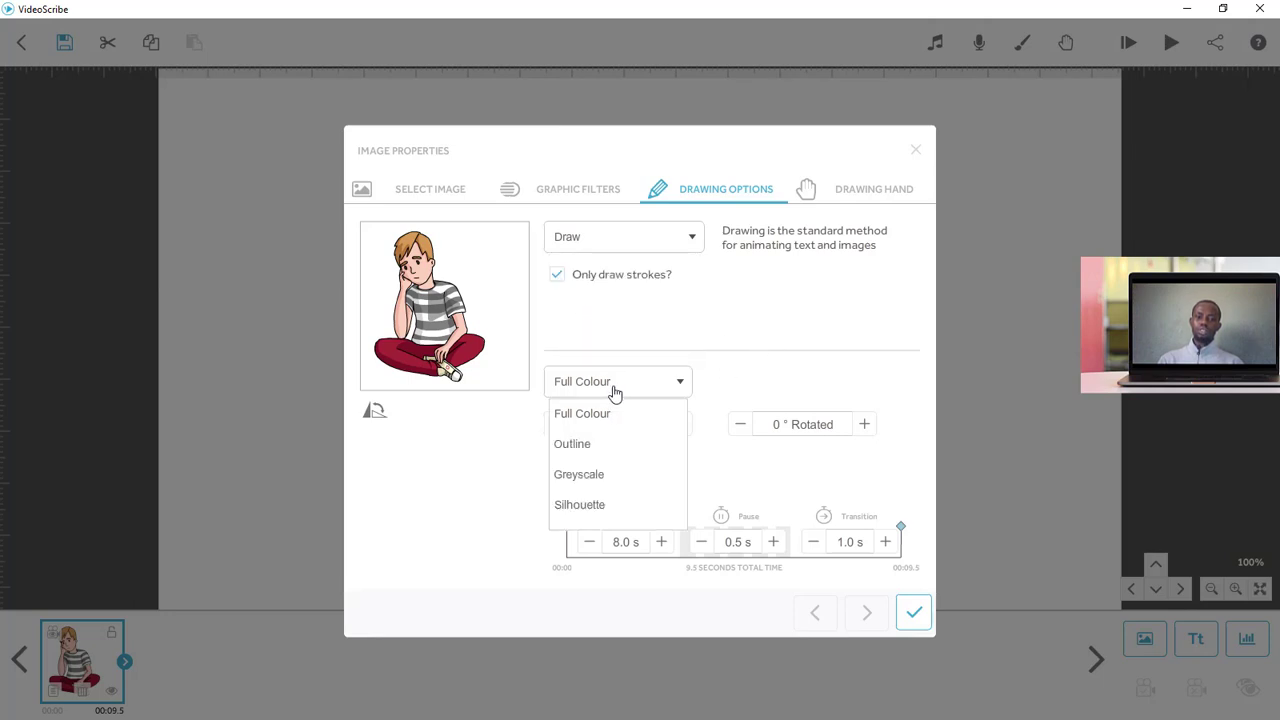
click(585, 454)
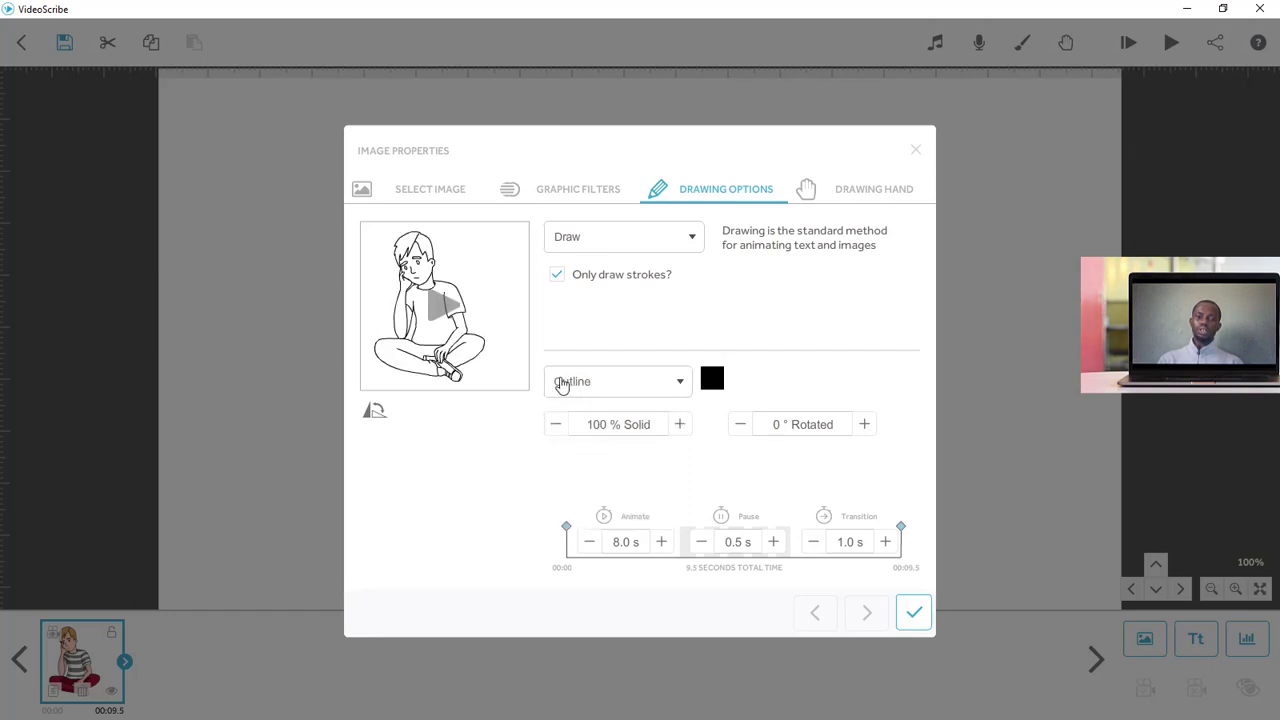
click(711, 380)
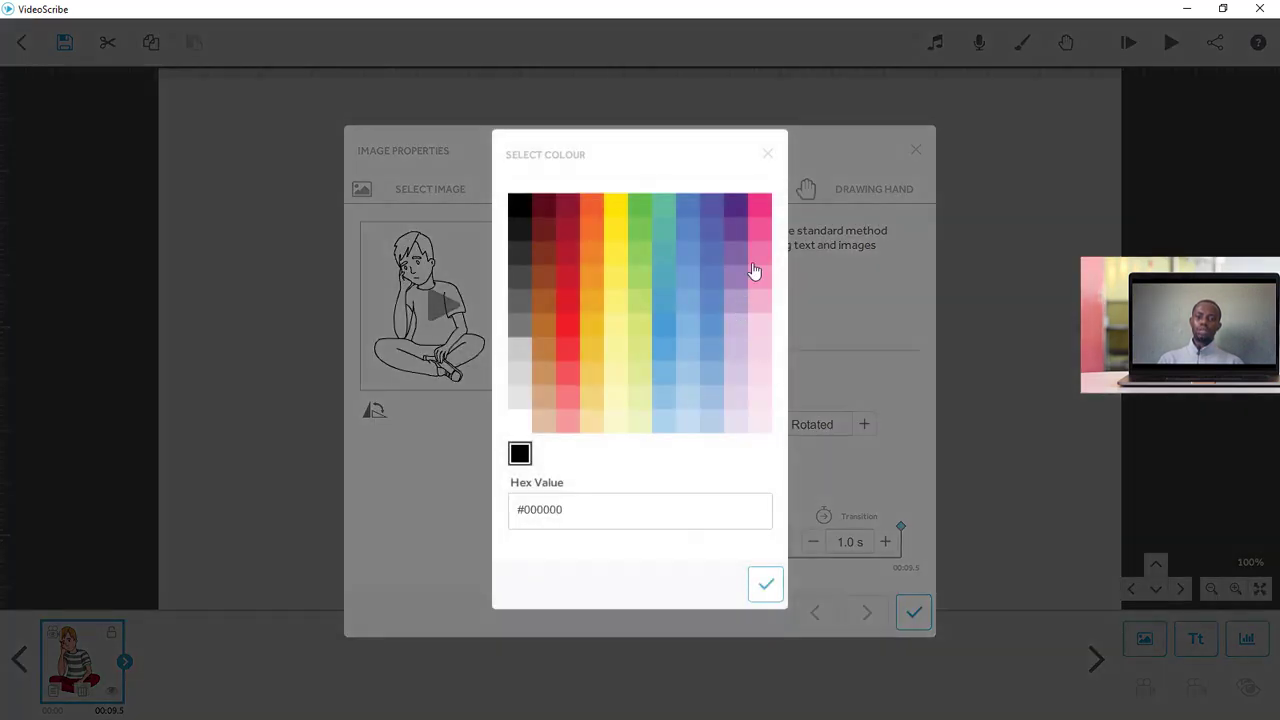
click(709, 257)
click(766, 589)
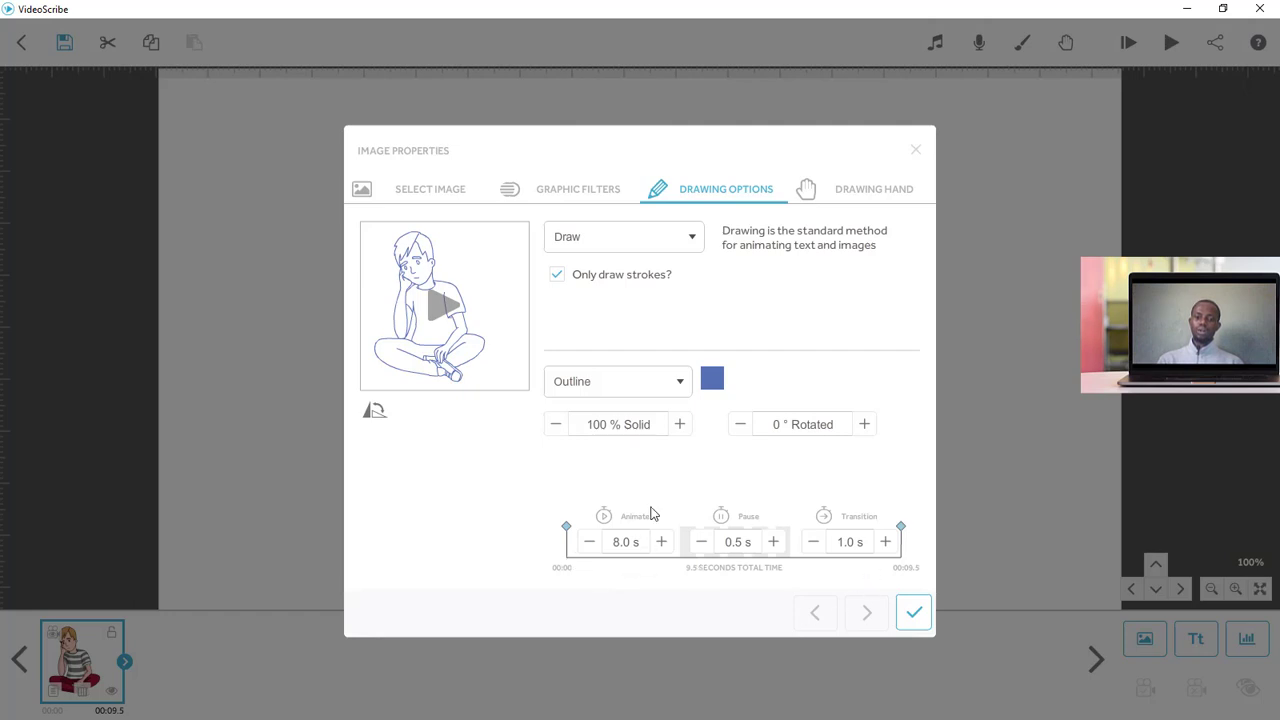
Step: Flip the seated boy image and set its rotation to 50°
click(378, 418)
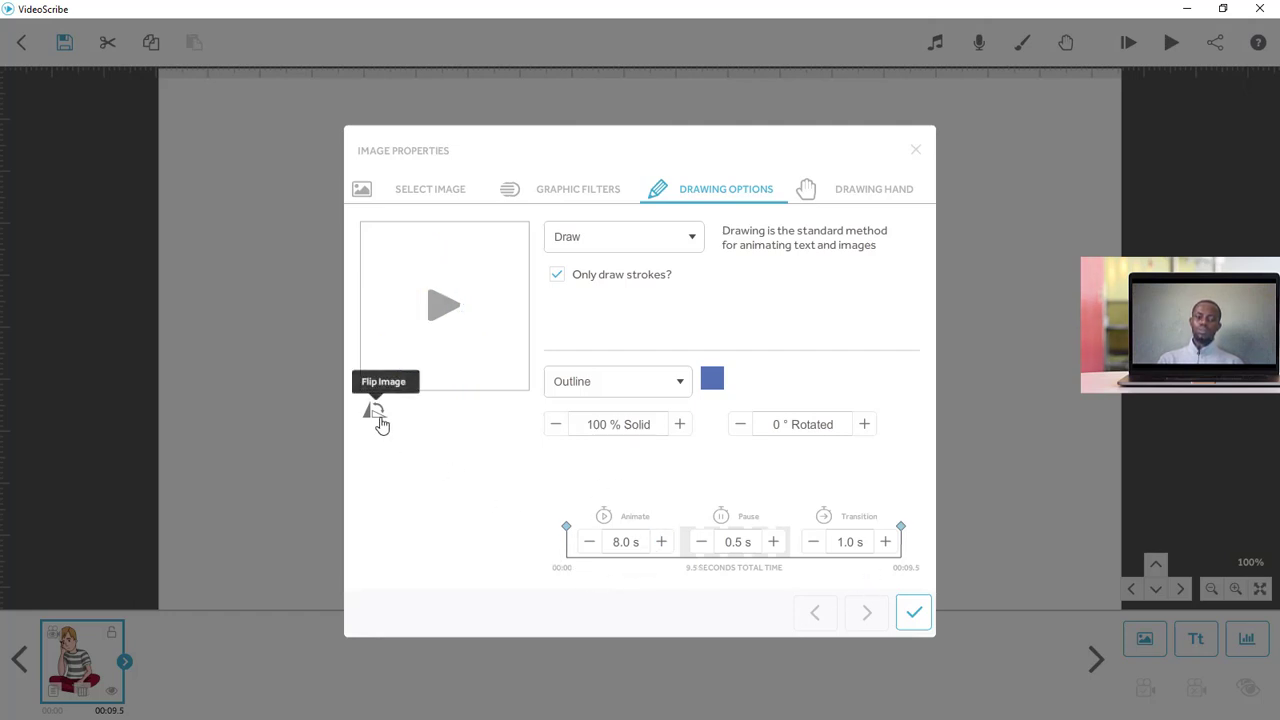
click(797, 428)
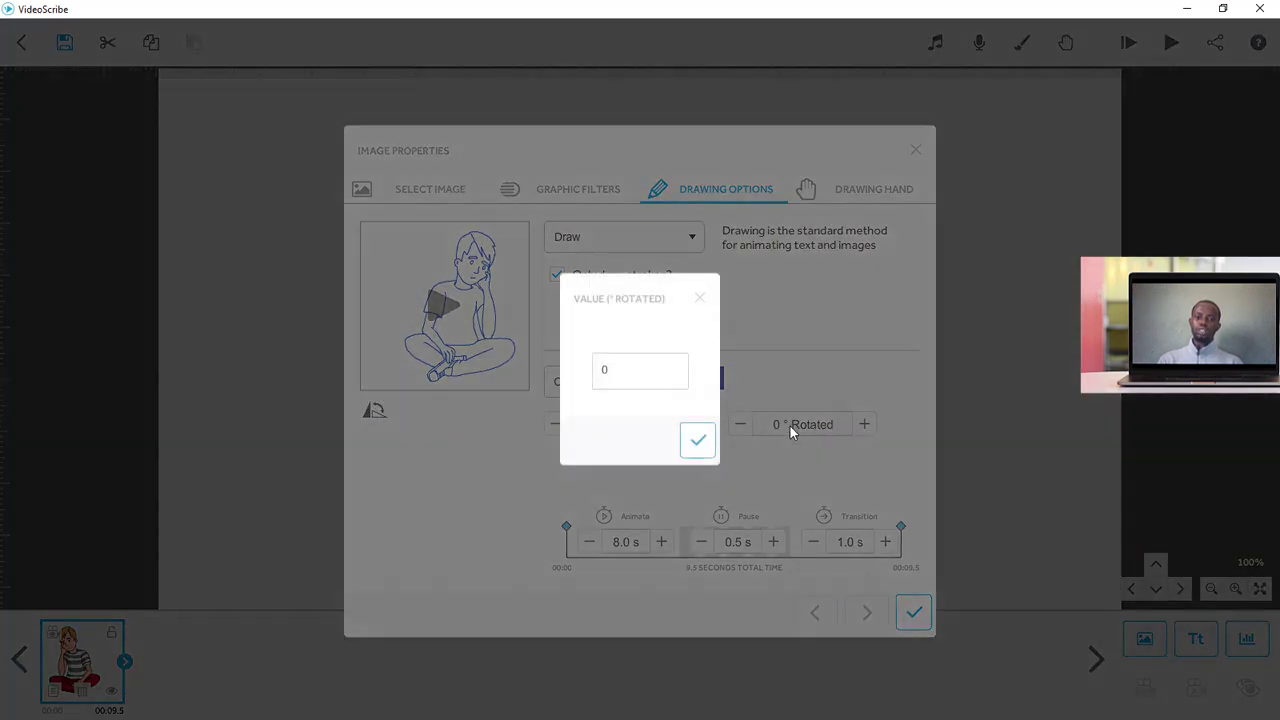
key(BackSpace)
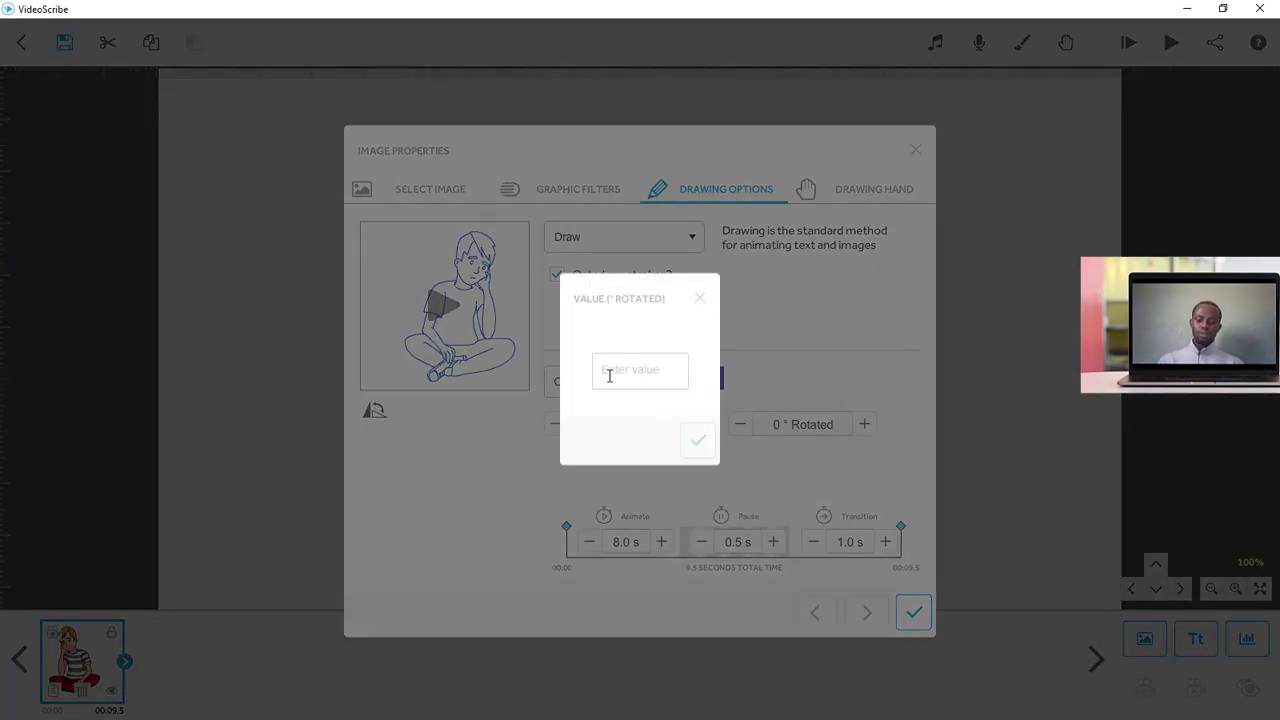
text(50)
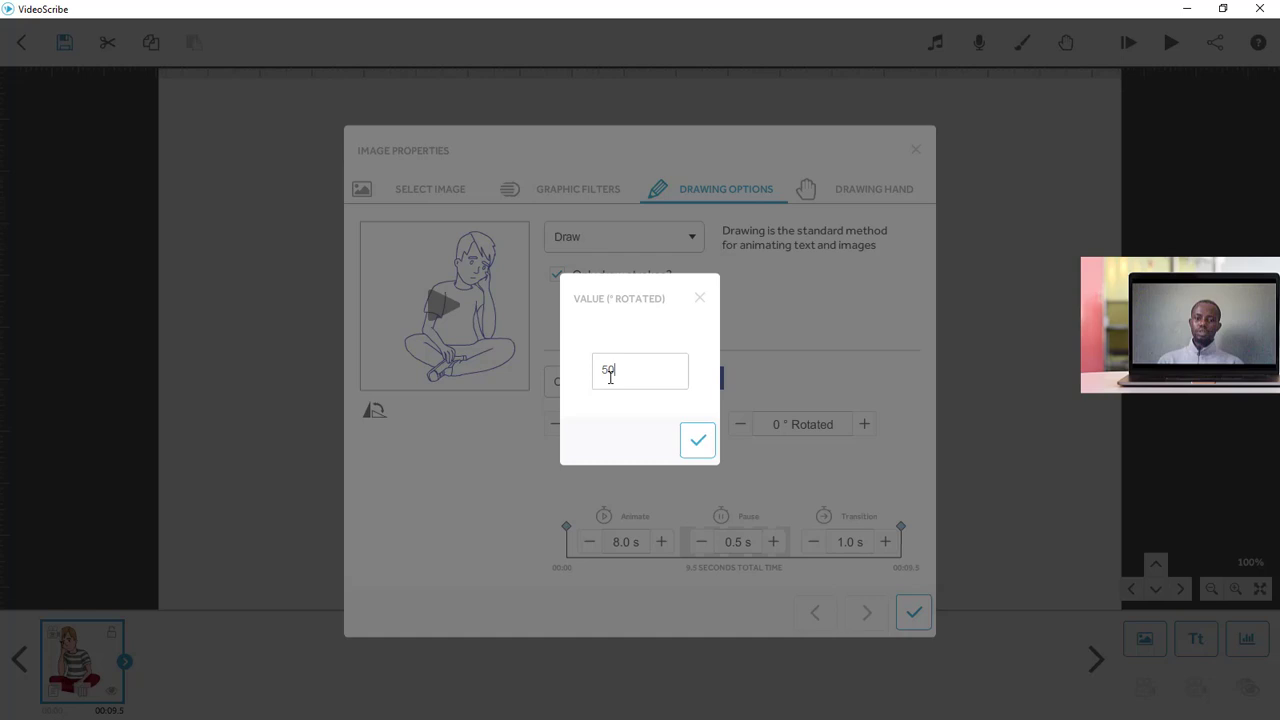
click(699, 440)
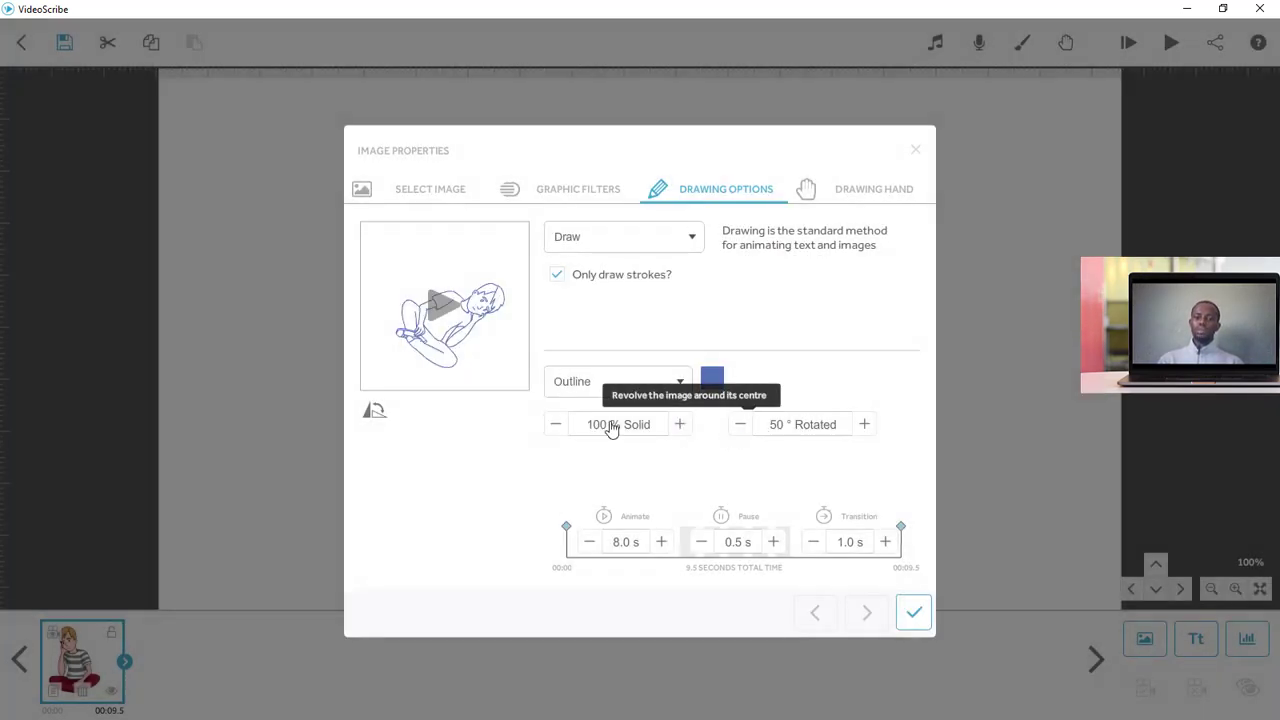
Step: Examine the available drawing hands and the animation methods for the boy image
click(845, 192)
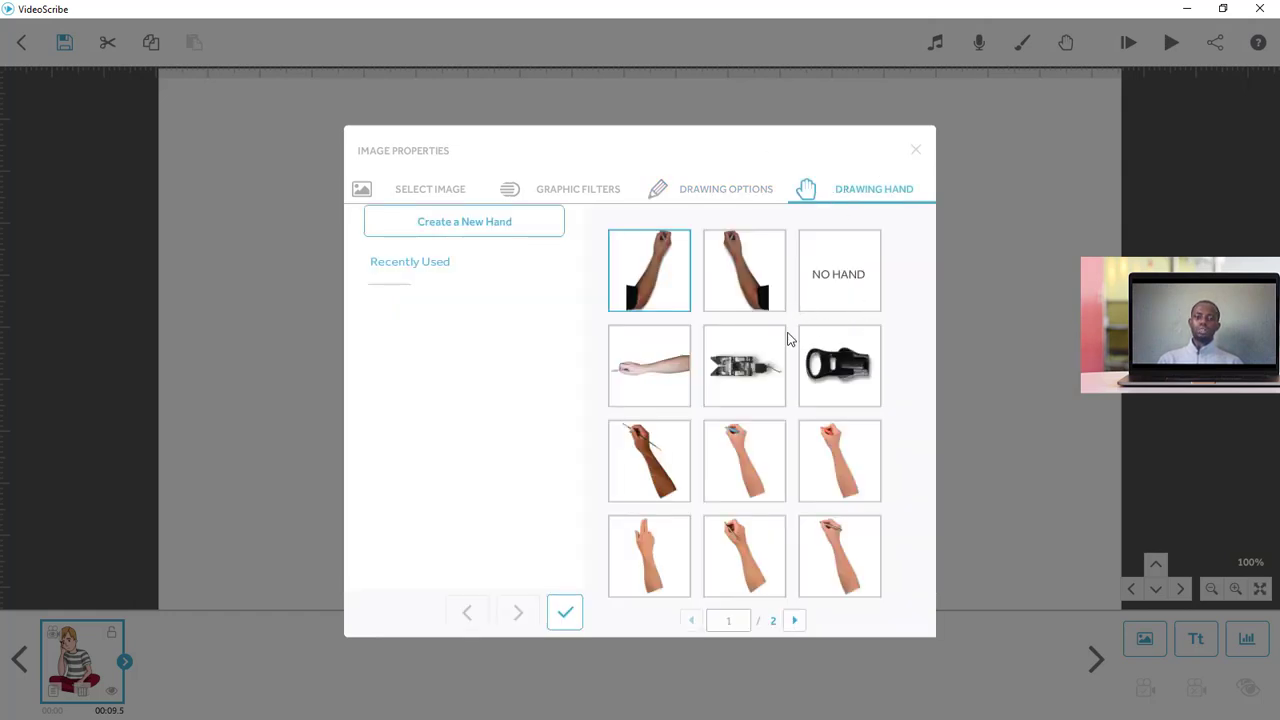
click(710, 196)
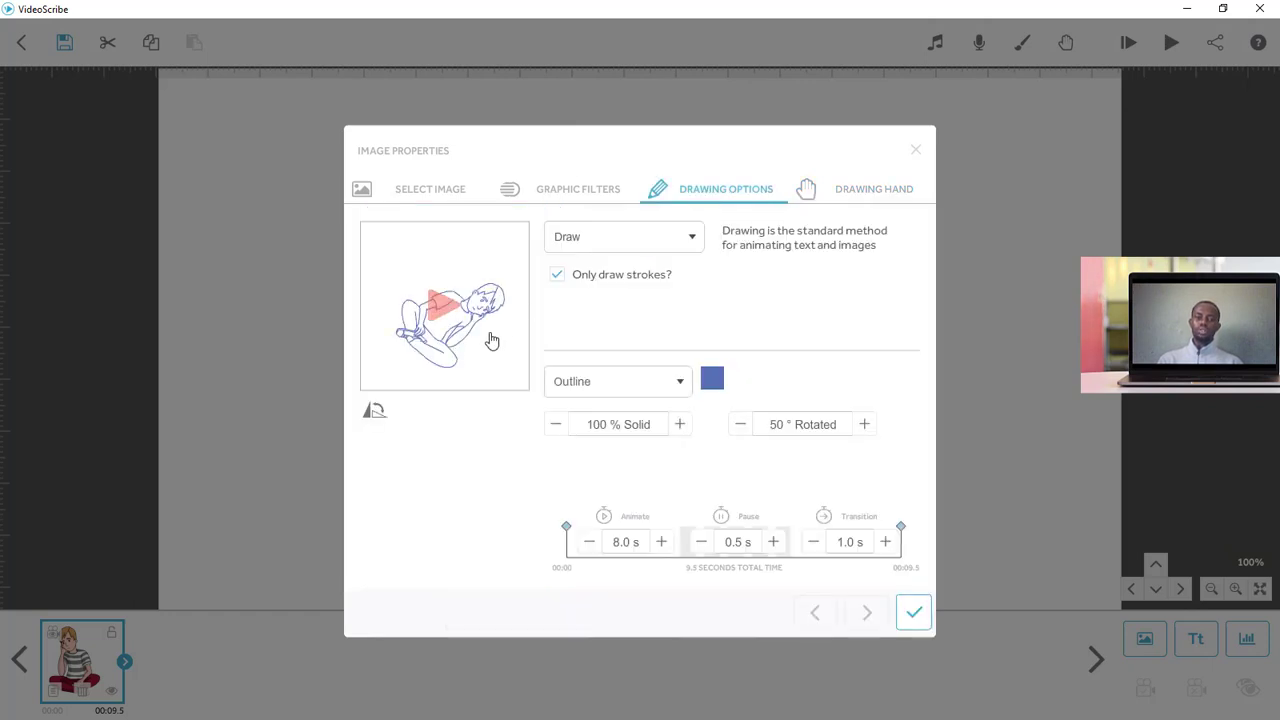
click(614, 247)
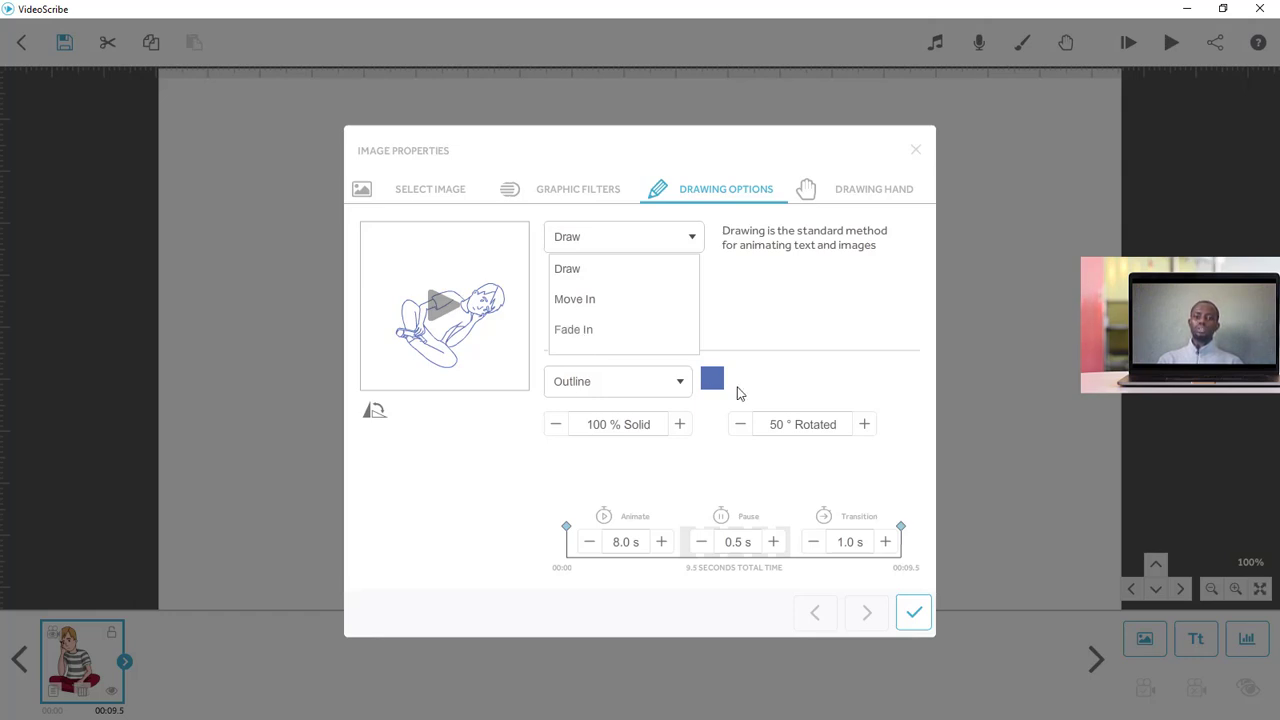
Step: Apply the boy's image properties and reposition the rotated figure in the upper left half of the canvas
click(911, 610)
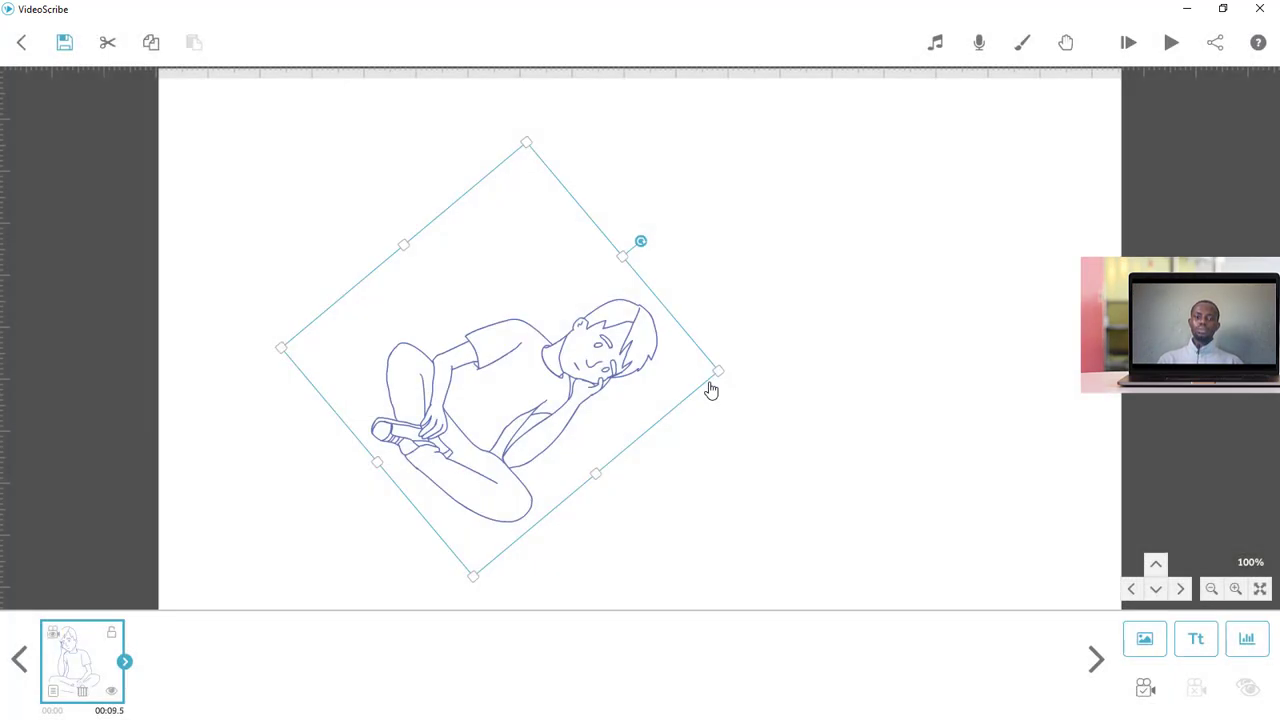
drag(517, 366, 553, 327)
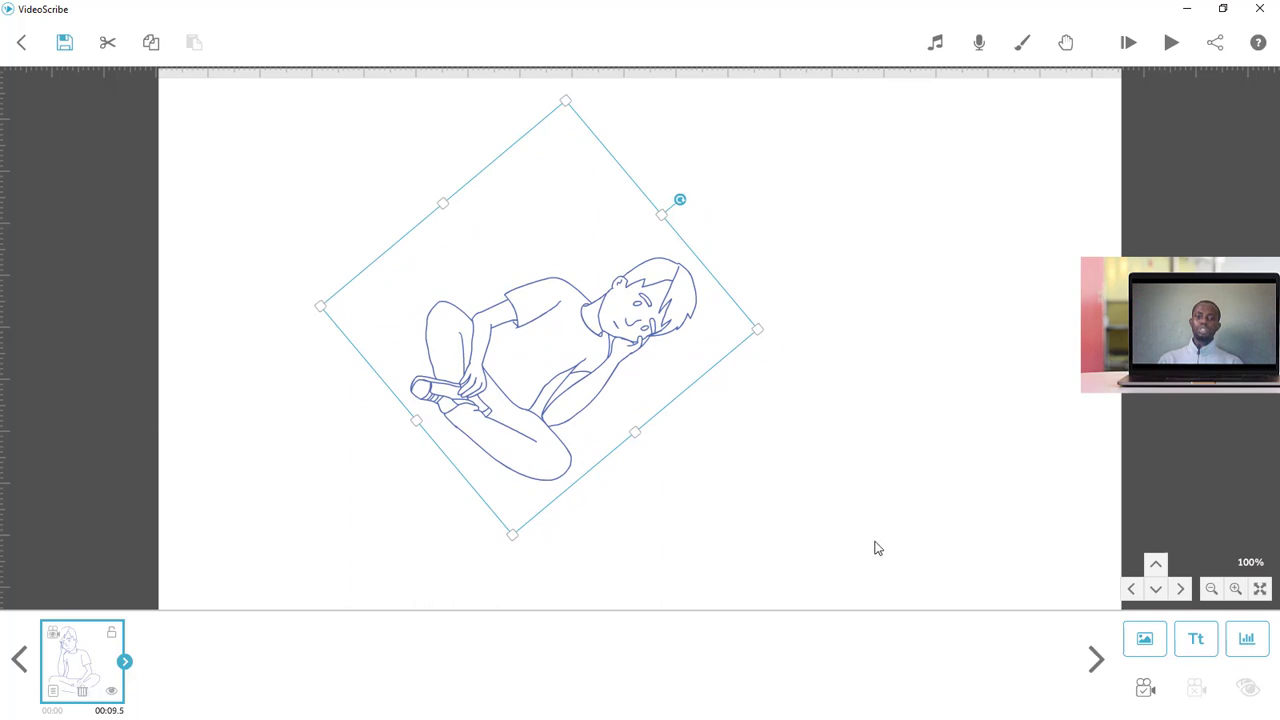
drag(597, 377, 550, 365)
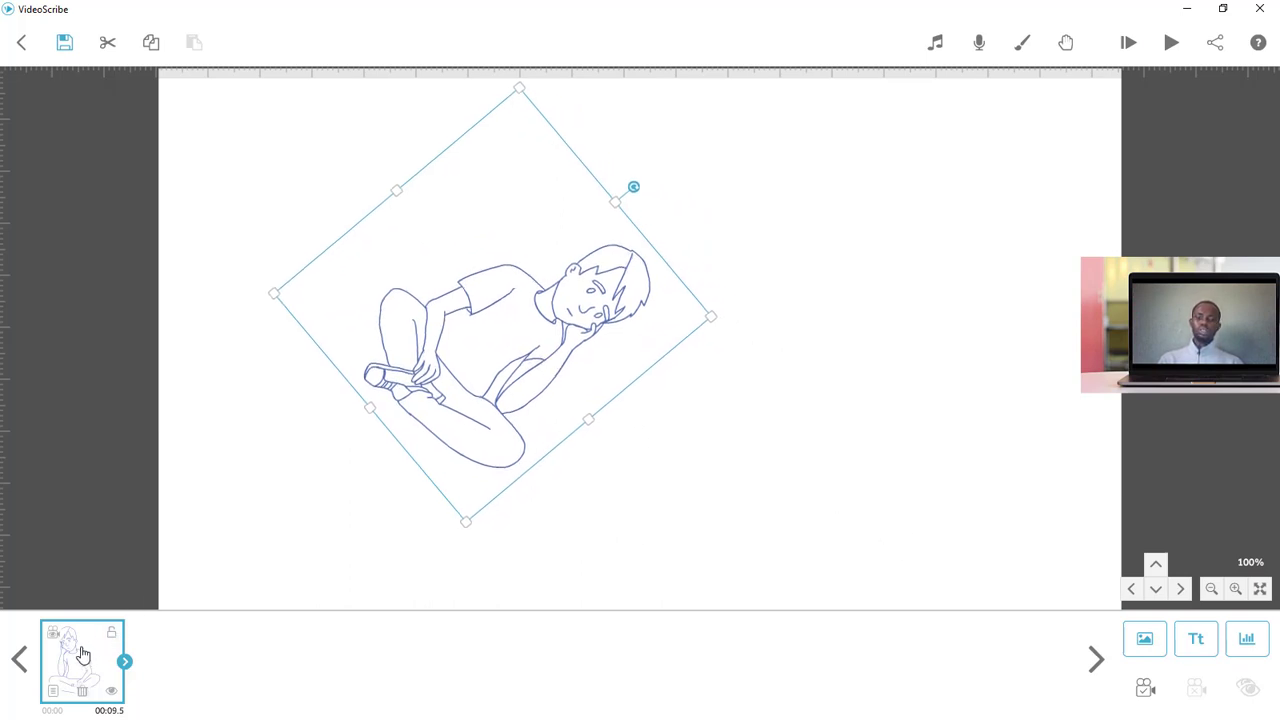
Step: Insert the red car from the recently used images and place it in the right half of the canvas
click(1144, 641)
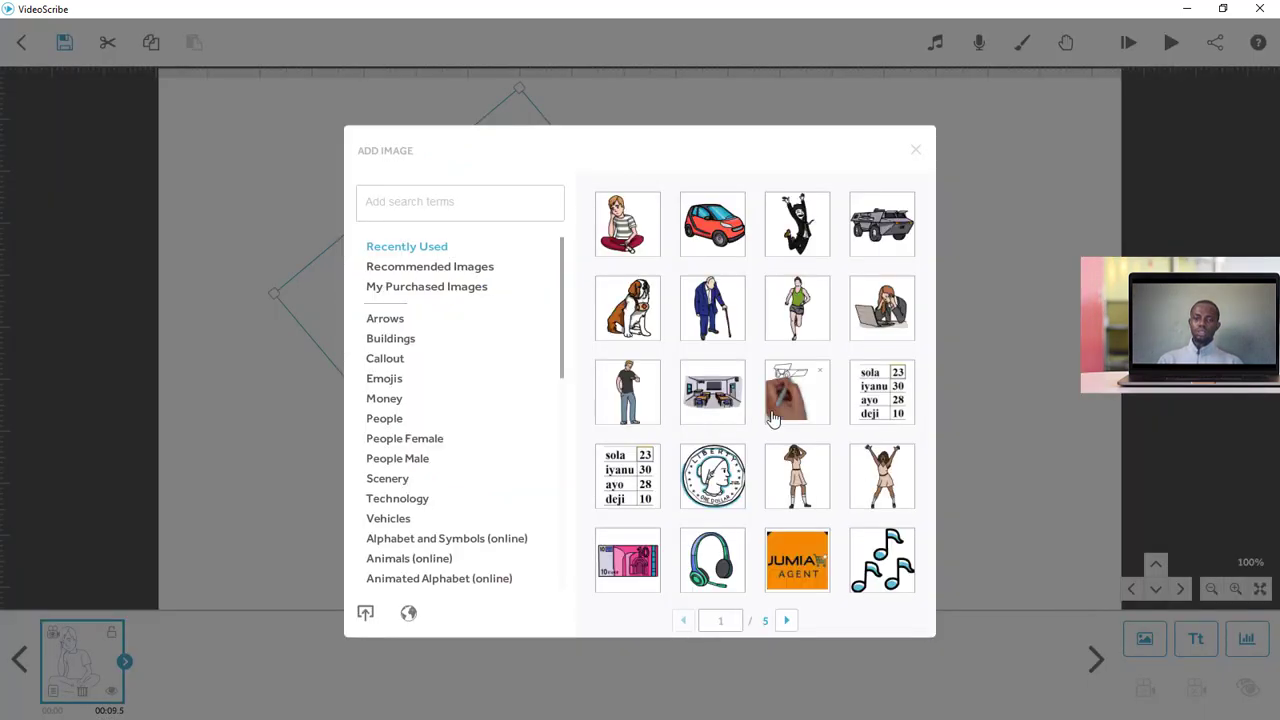
click(716, 244)
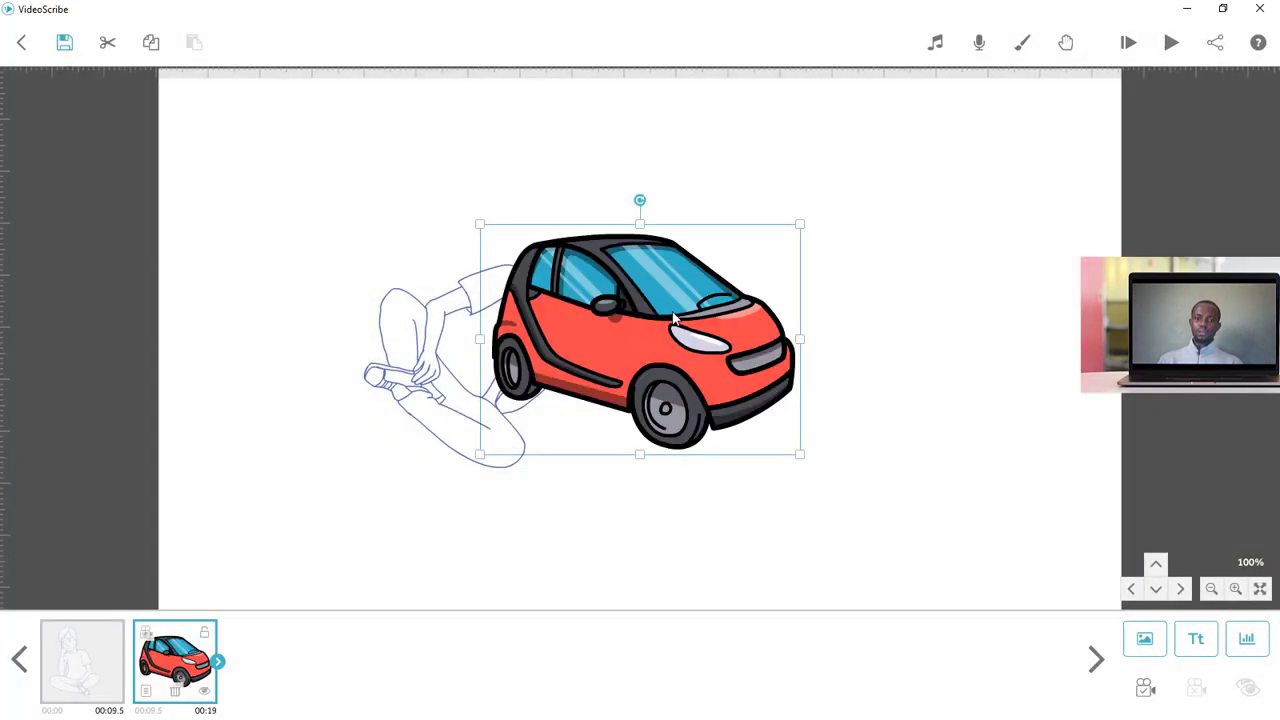
mouse_move(676, 316)
mouse_down()
mouse_move(816, 377)
mouse_move(913, 397)
mouse_up()
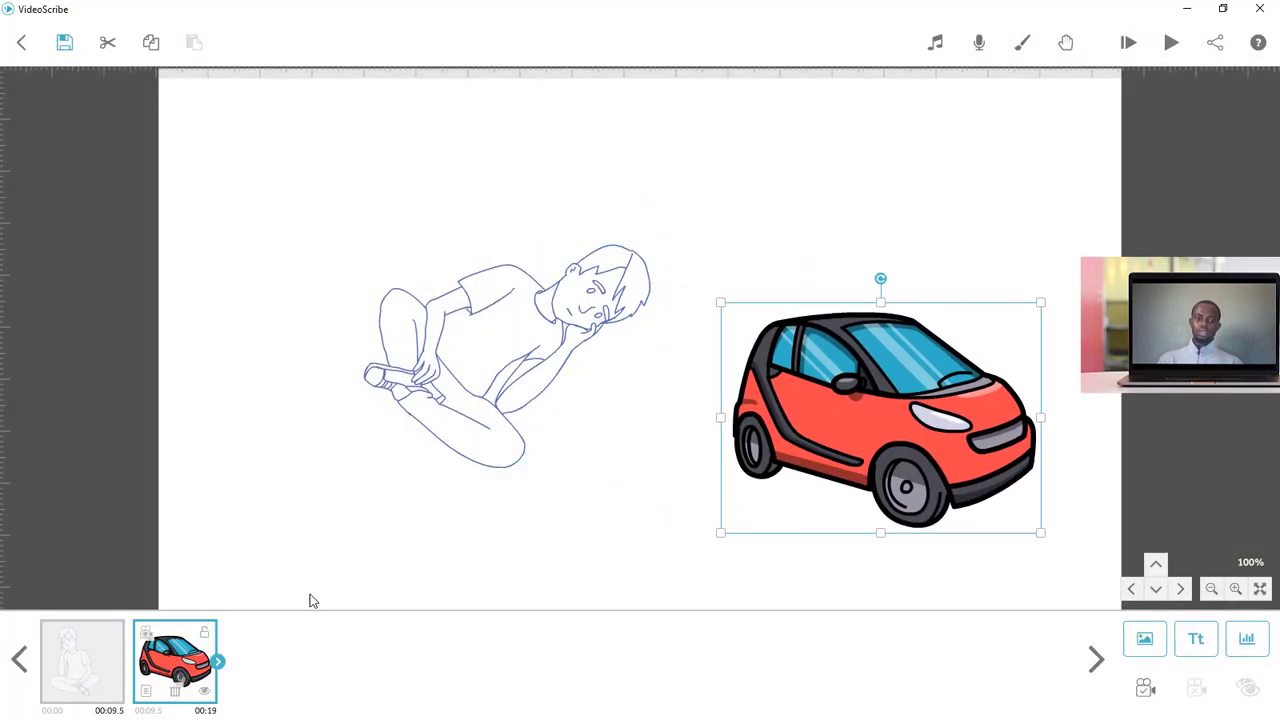
Step: Change the seated boy image's colour style to Full Colour
double_click(484, 427)
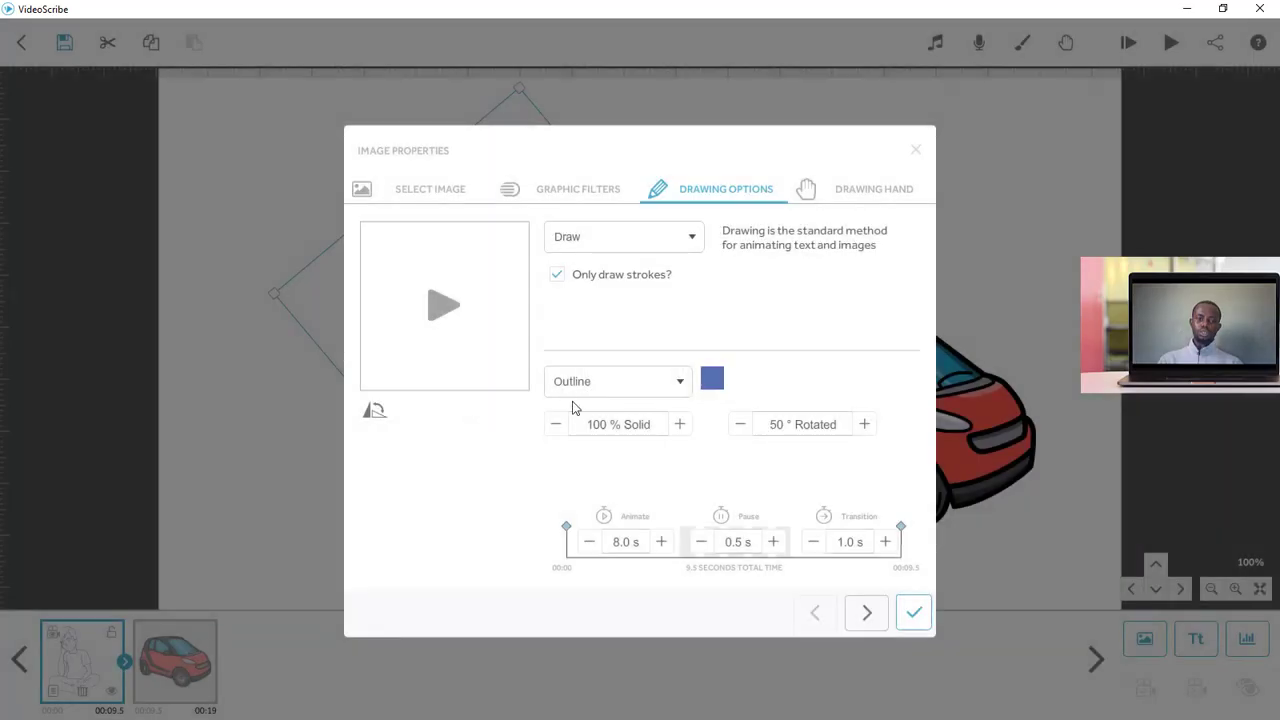
click(586, 391)
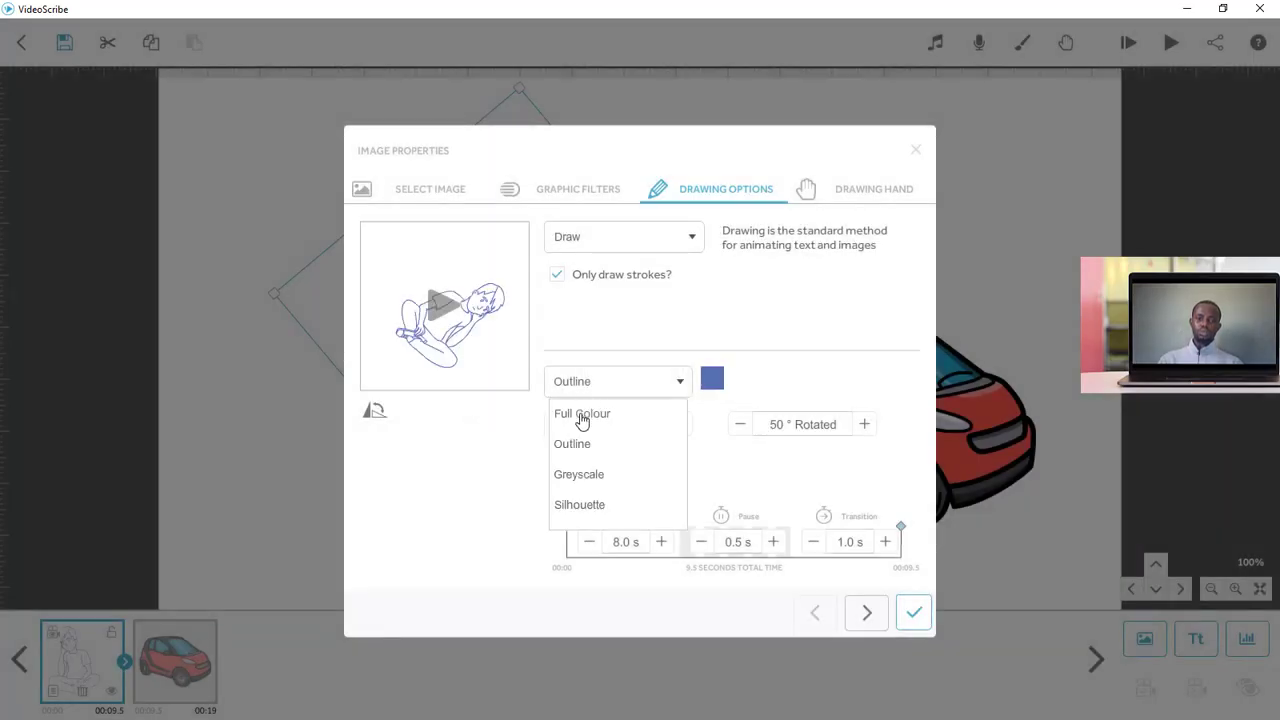
click(586, 421)
click(913, 612)
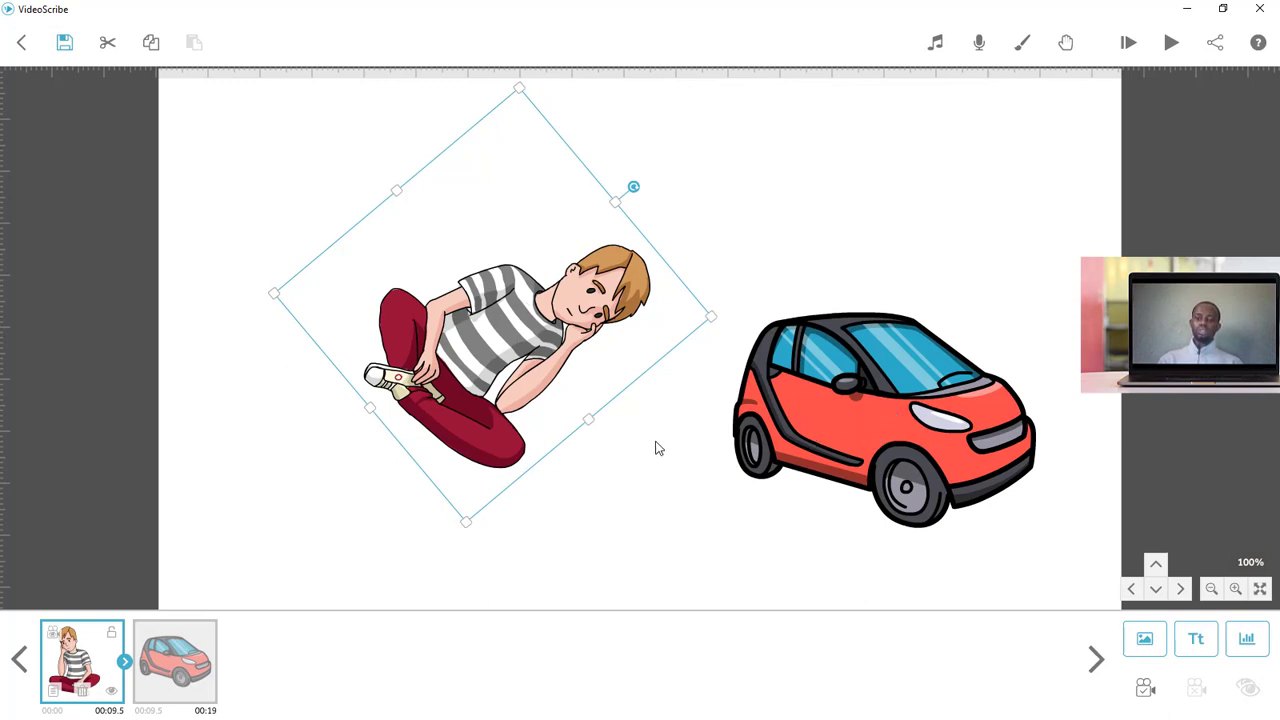
Step: Place the car over the seated boy and reorder the timeline so the boy follows the car and lies in front
click(862, 413)
drag(862, 413, 529, 391)
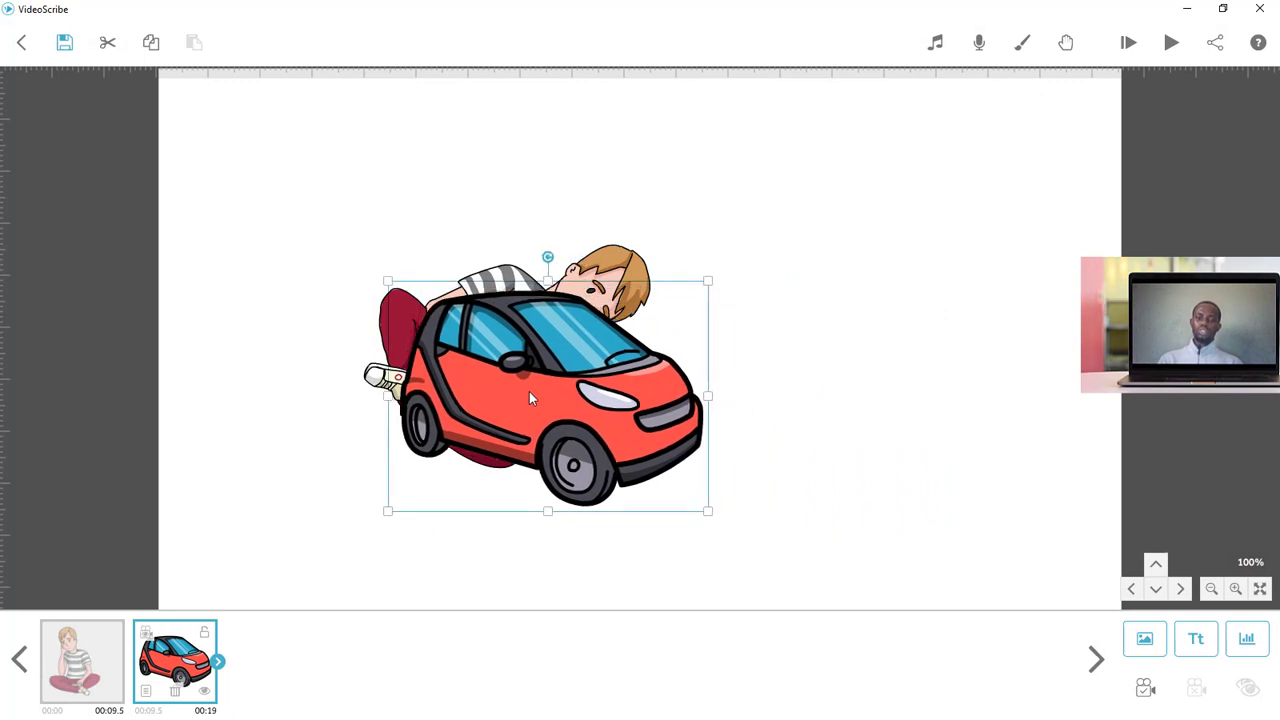
drag(529, 391, 524, 388)
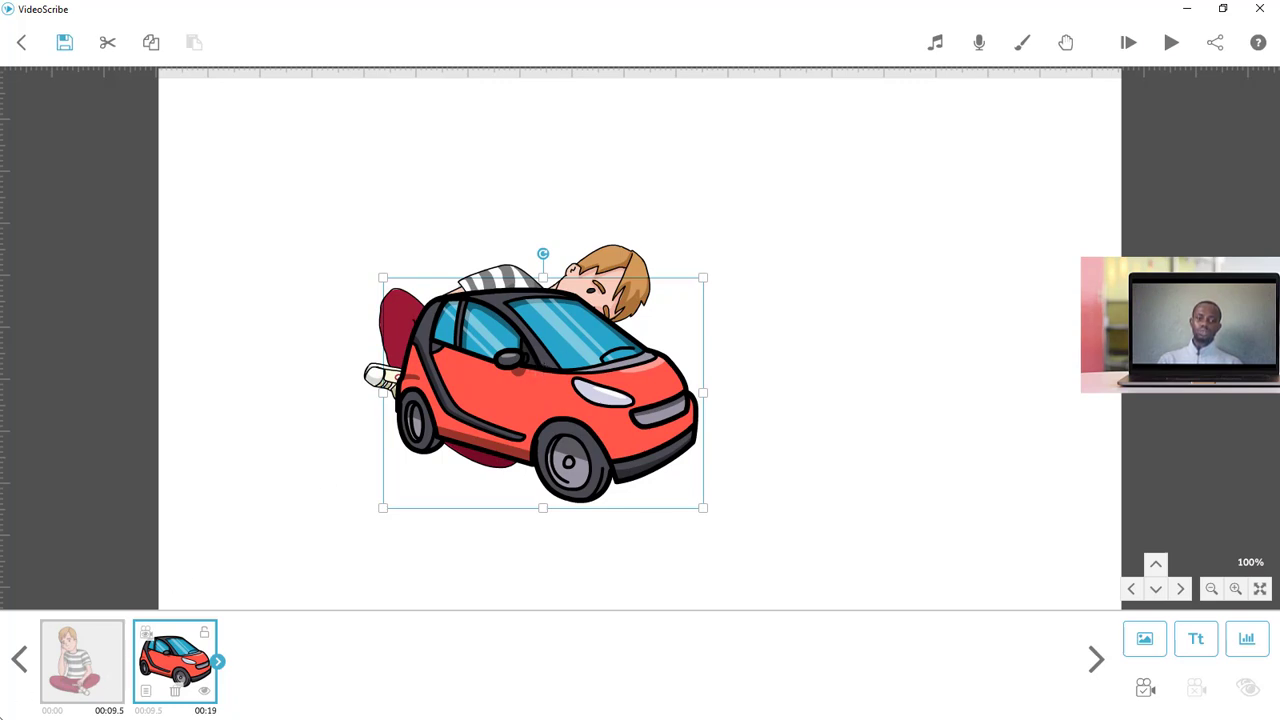
click(90, 676)
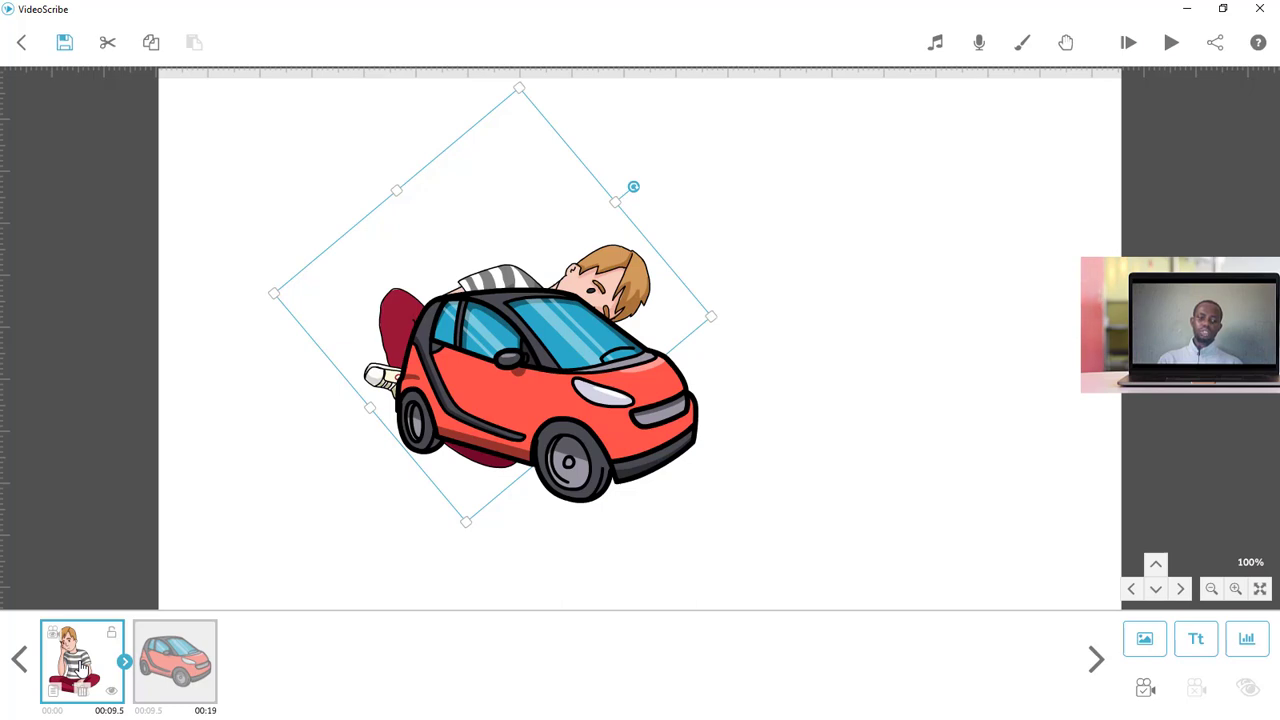
mouse_move(82, 670)
mouse_down()
mouse_move(125, 662)
mouse_move(68, 655)
mouse_move(203, 663)
mouse_up()
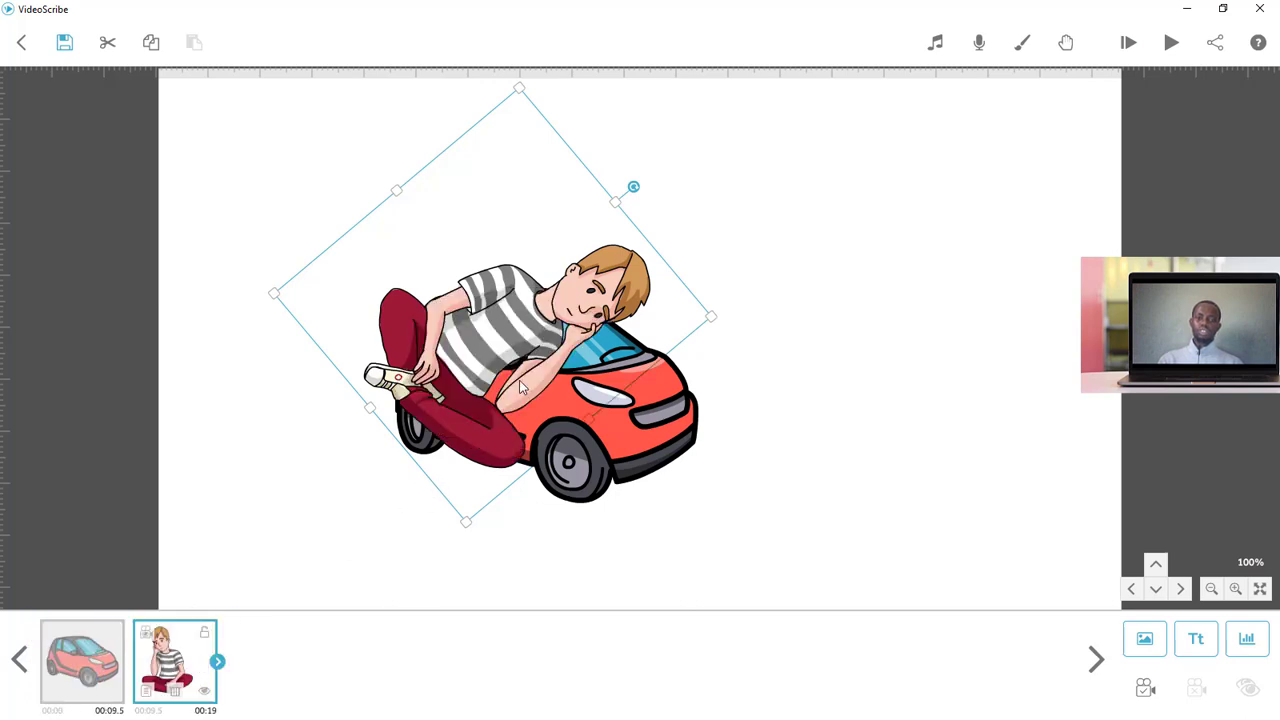
Step: Move the car off the boy to the right side of the canvas
click(632, 441)
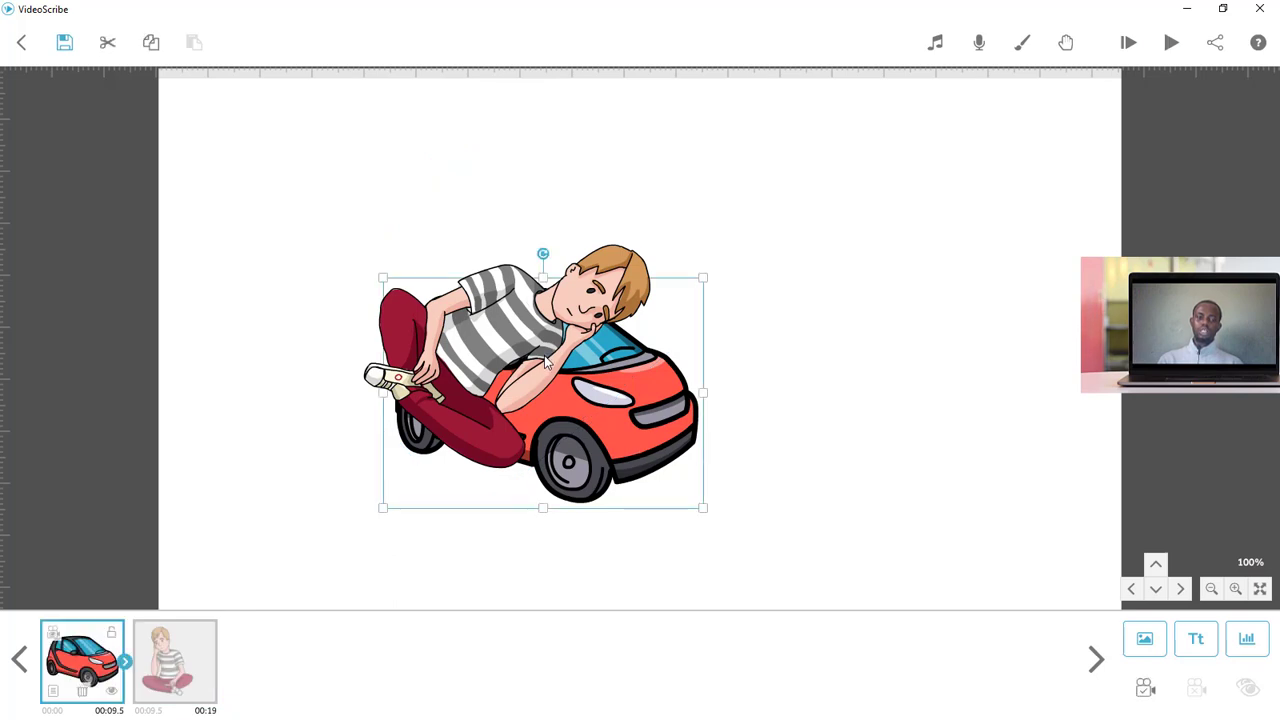
click(757, 408)
click(618, 418)
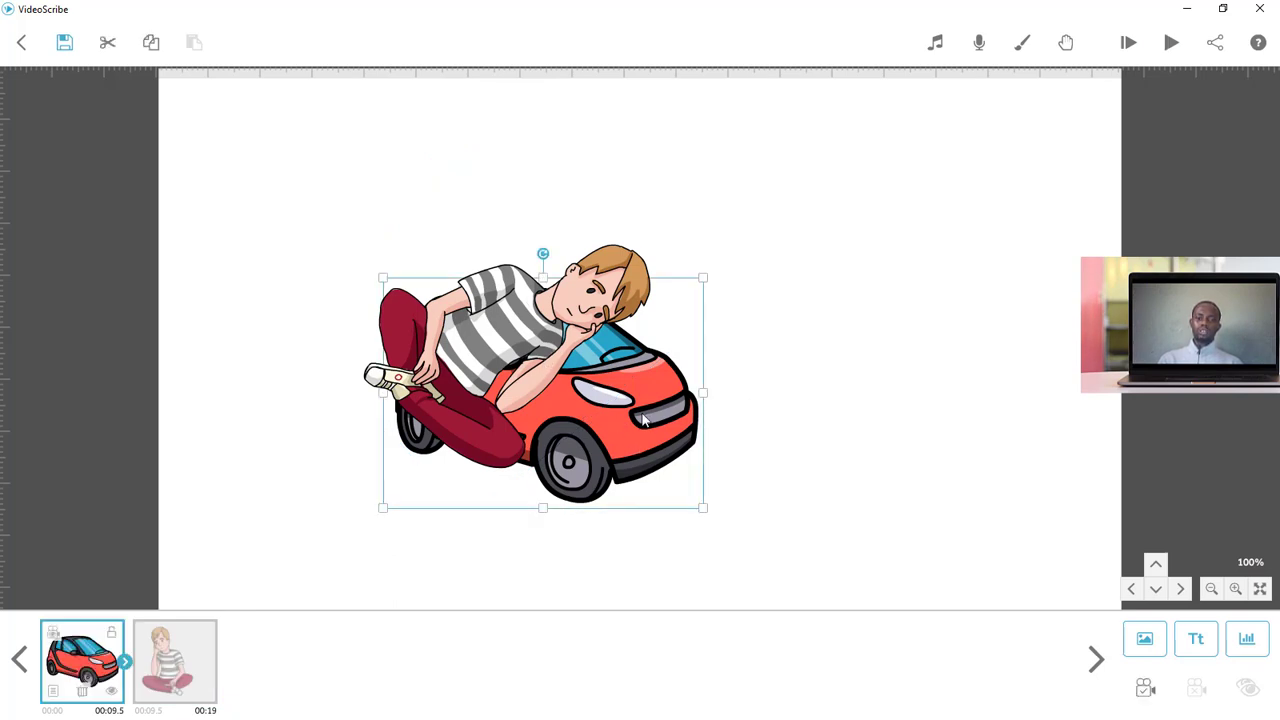
drag(618, 418, 995, 412)
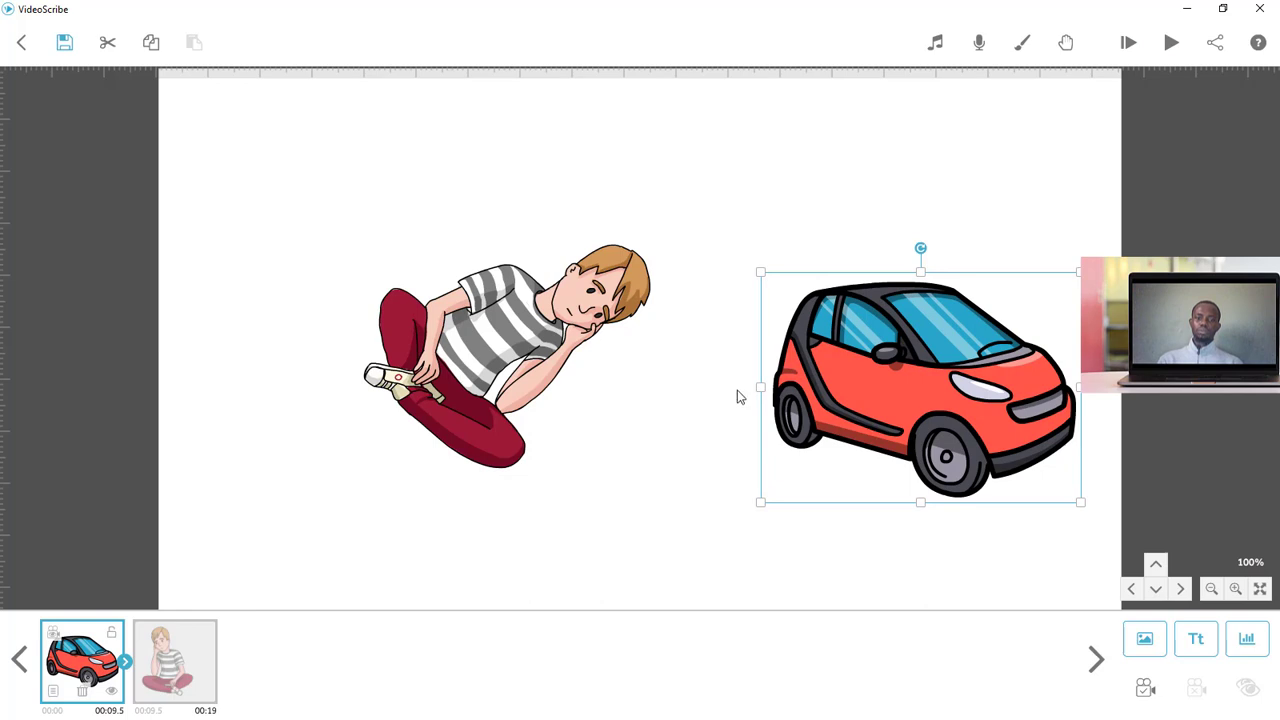
Step: Put the boy before the car in the timeline and spread the two images to opposite sides of the canvas
click(170, 677)
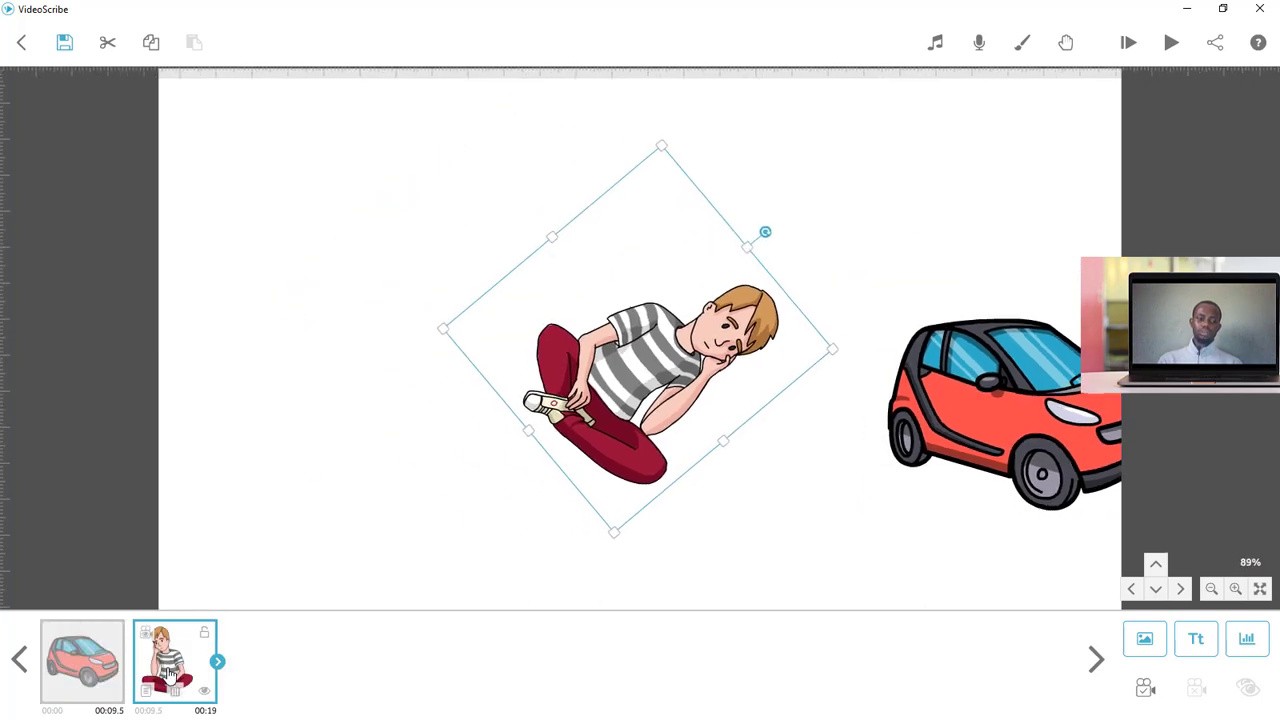
drag(170, 677, 88, 661)
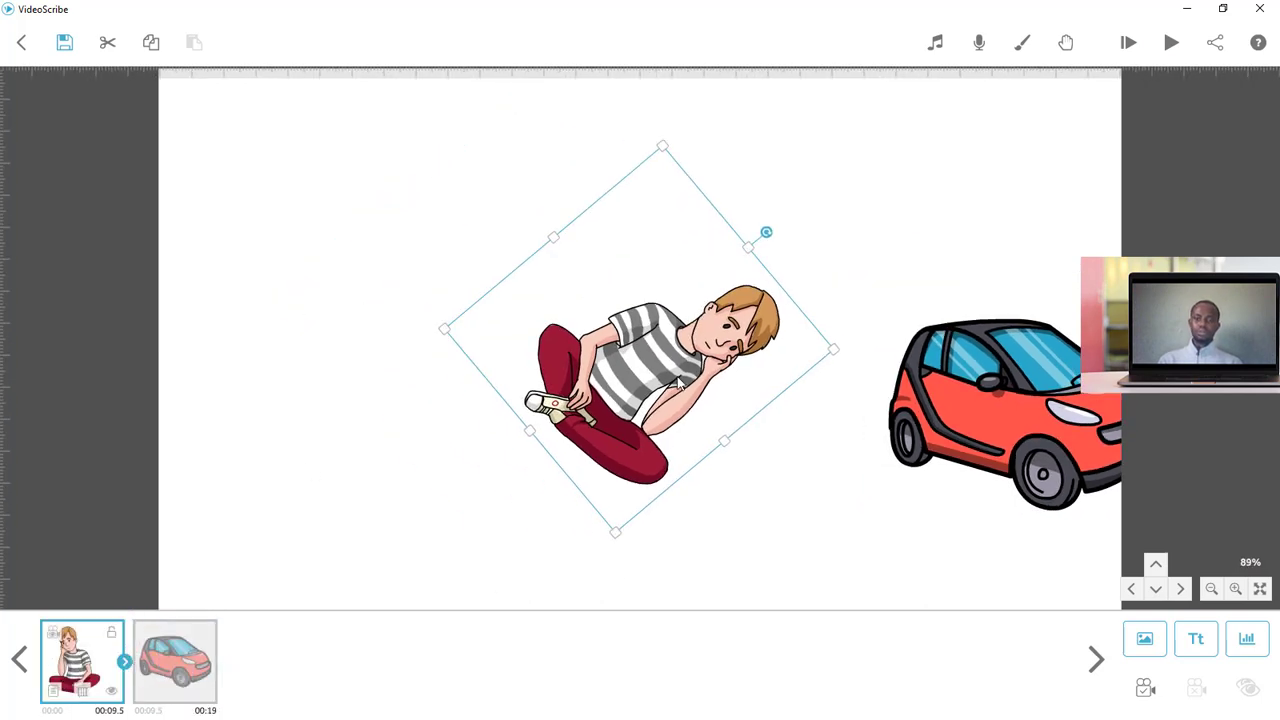
drag(678, 383, 379, 404)
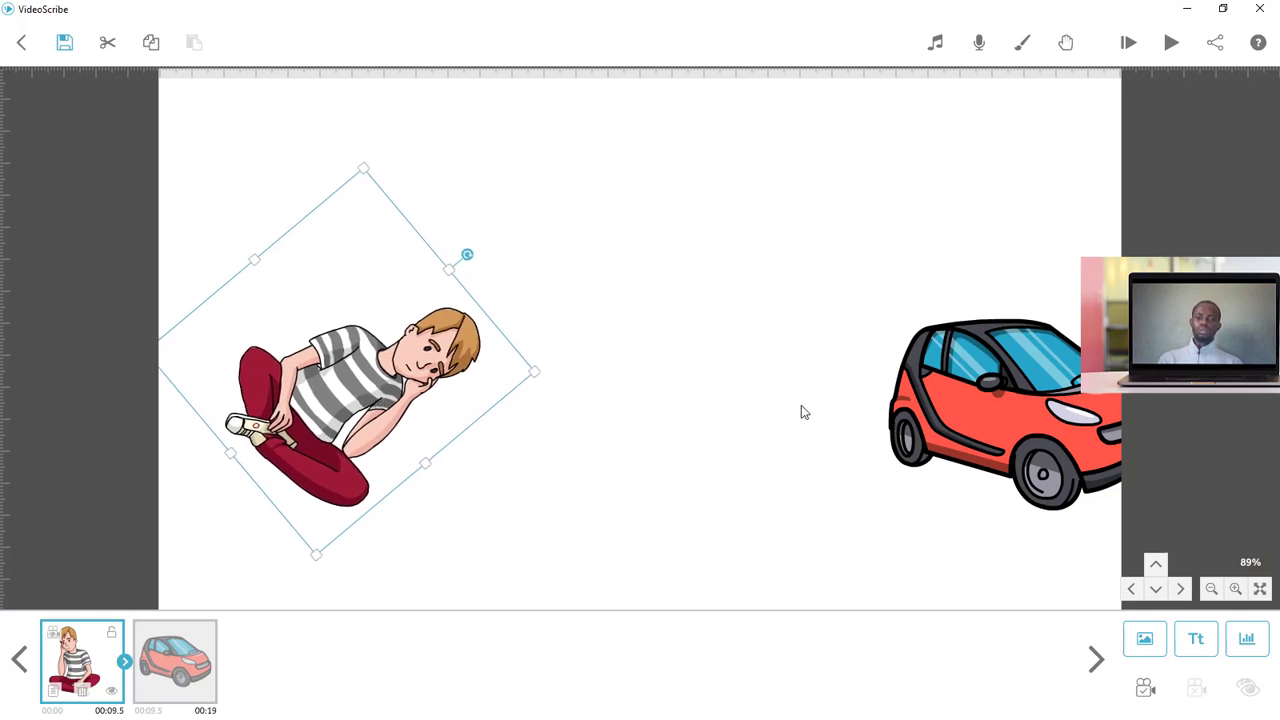
click(984, 400)
drag(984, 400, 879, 401)
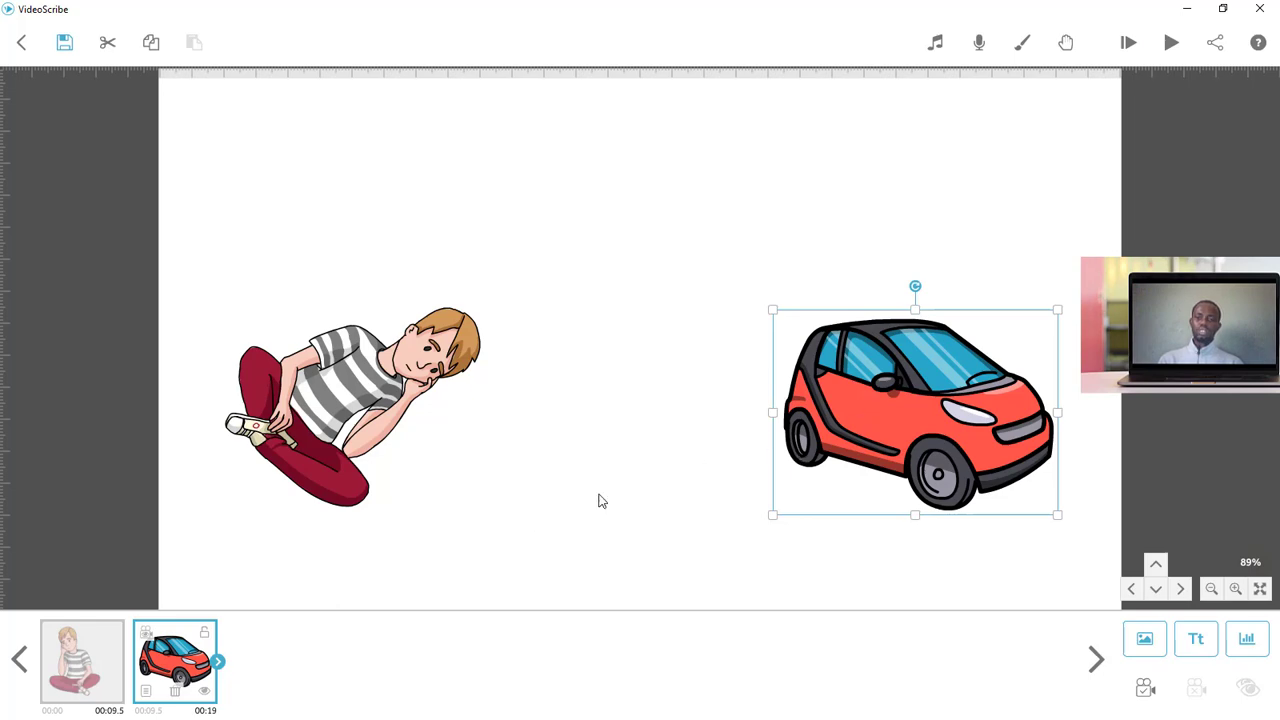
Step: Set the car's animation method to Morph, morphing from the seated boy image
click(147, 697)
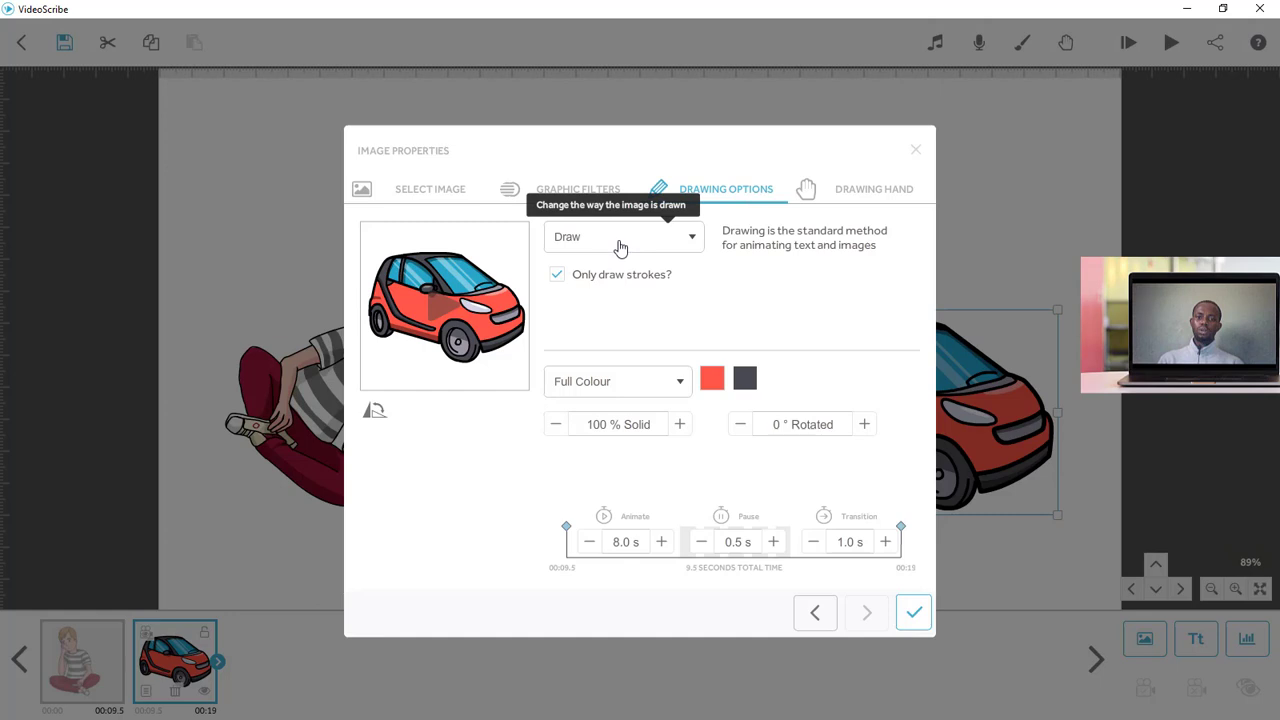
click(620, 246)
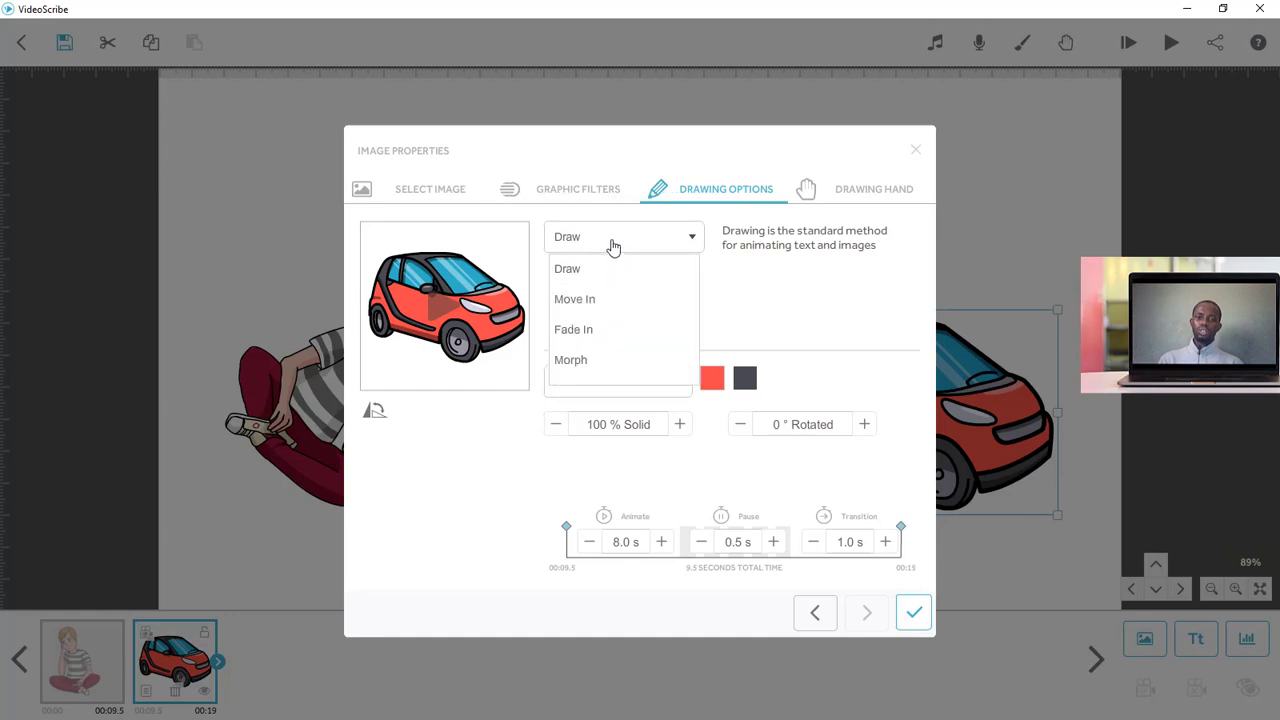
click(571, 362)
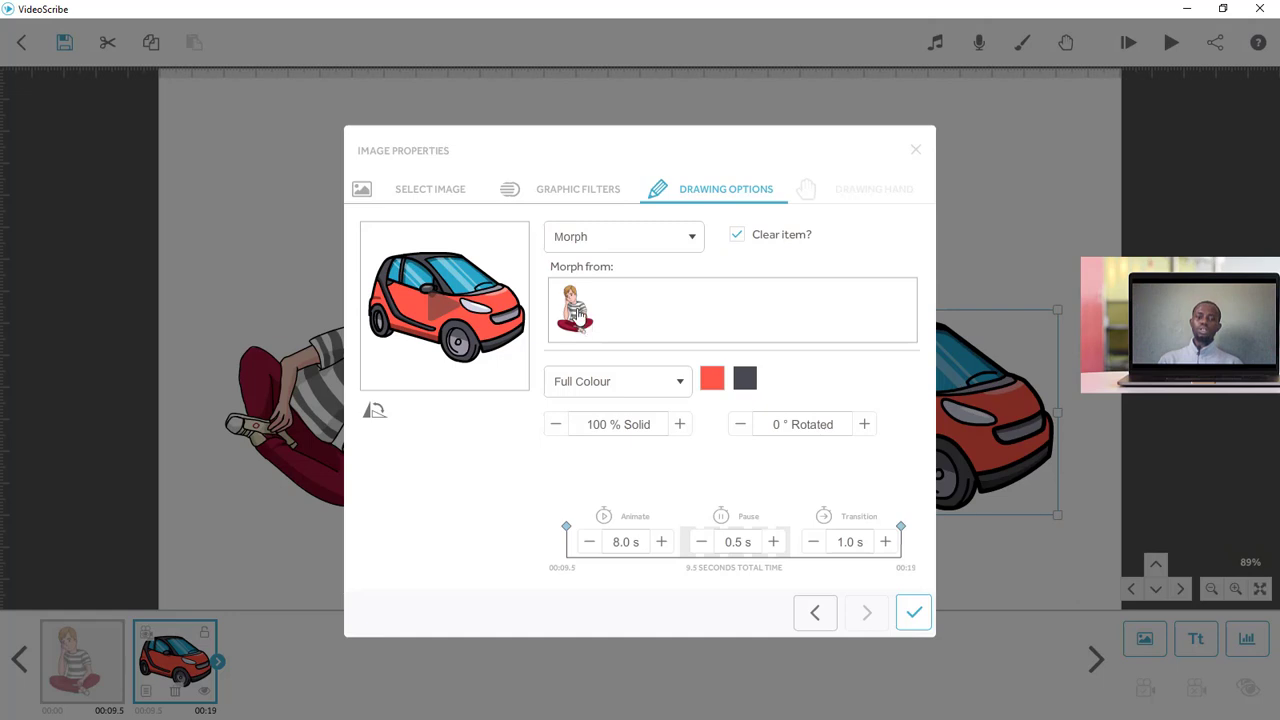
click(578, 314)
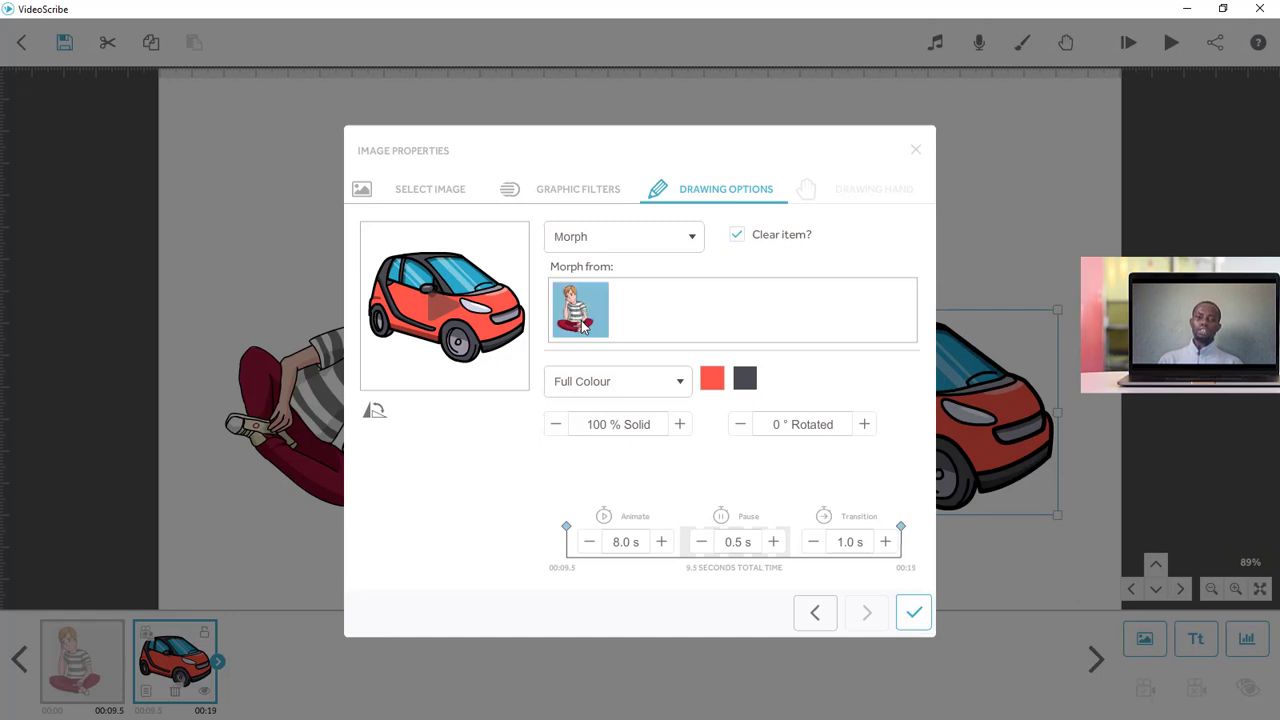
click(914, 614)
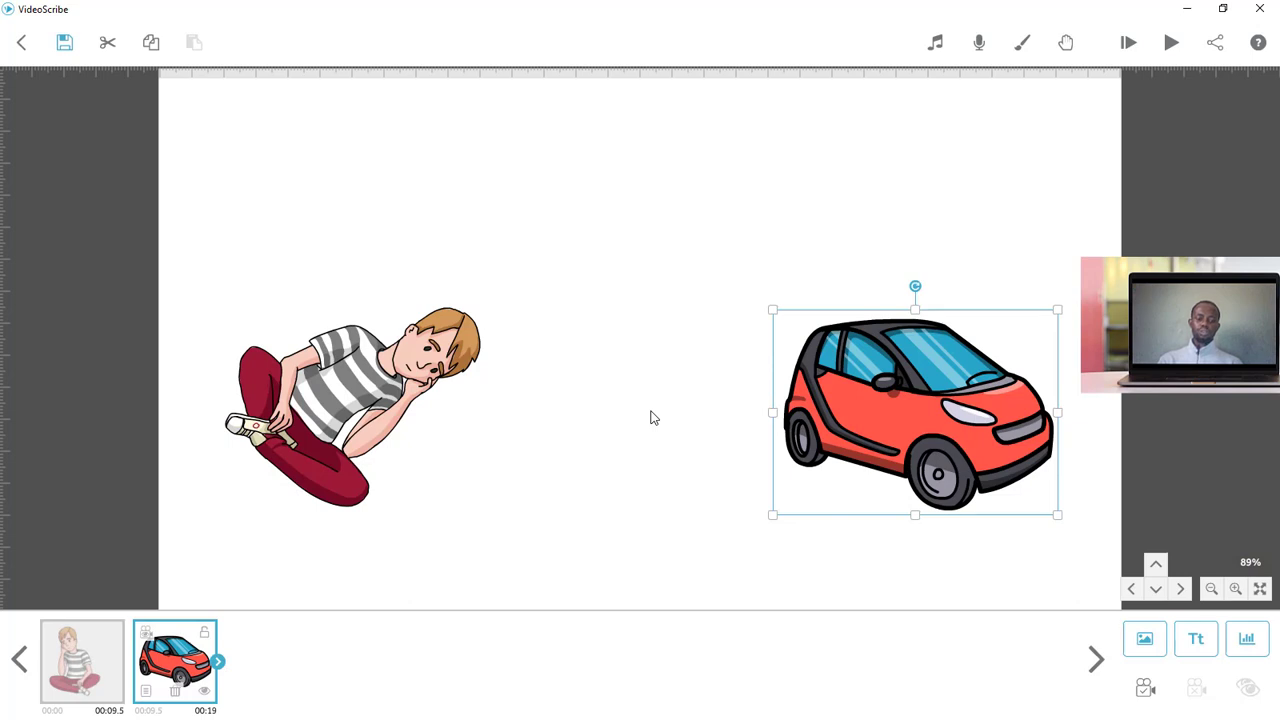
Step: Set the camera of both the boy and the car to the current position
key(ctrl+a)
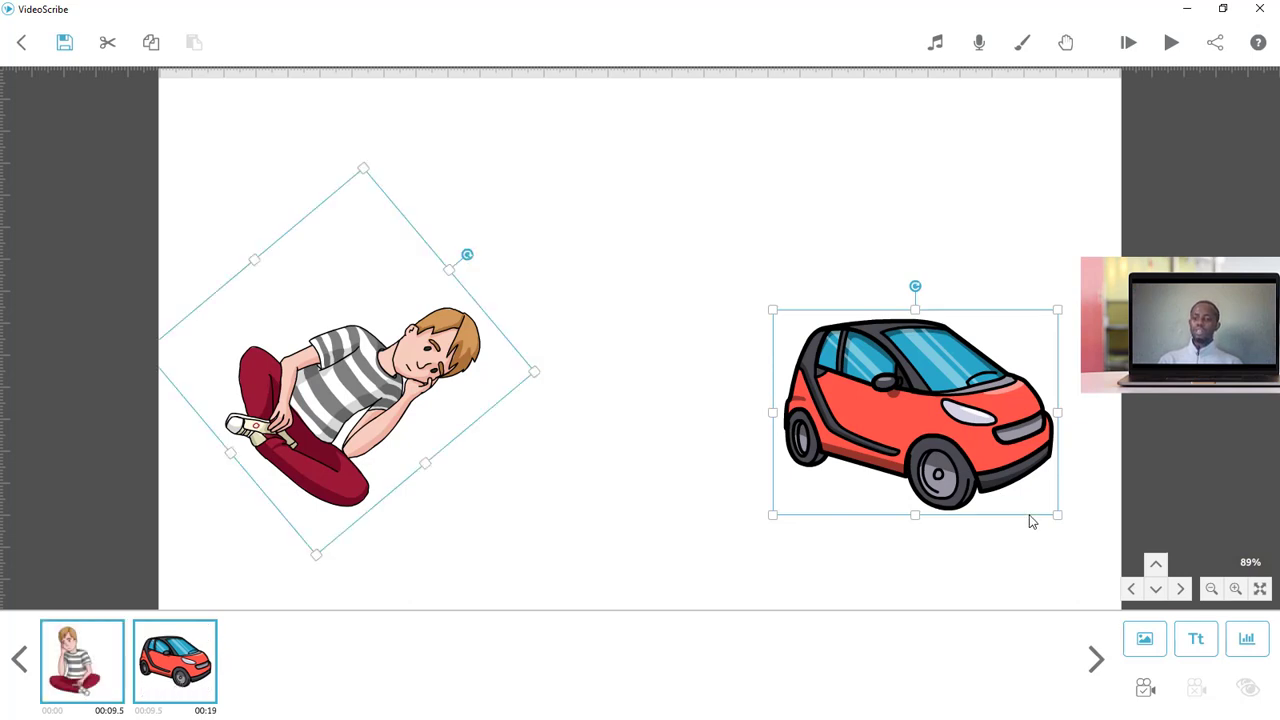
click(1140, 680)
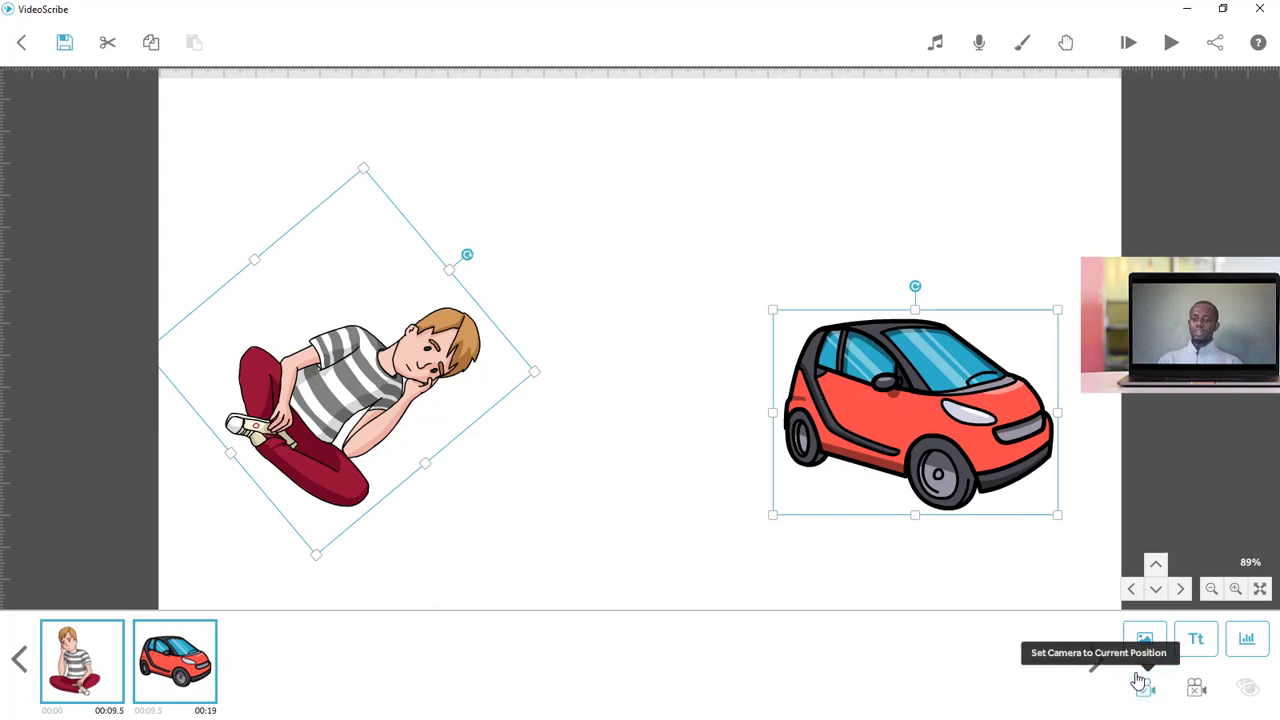
Step: Move the boy and the car up together on the canvas and preview the scribe from the start
drag(885, 425, 884, 363)
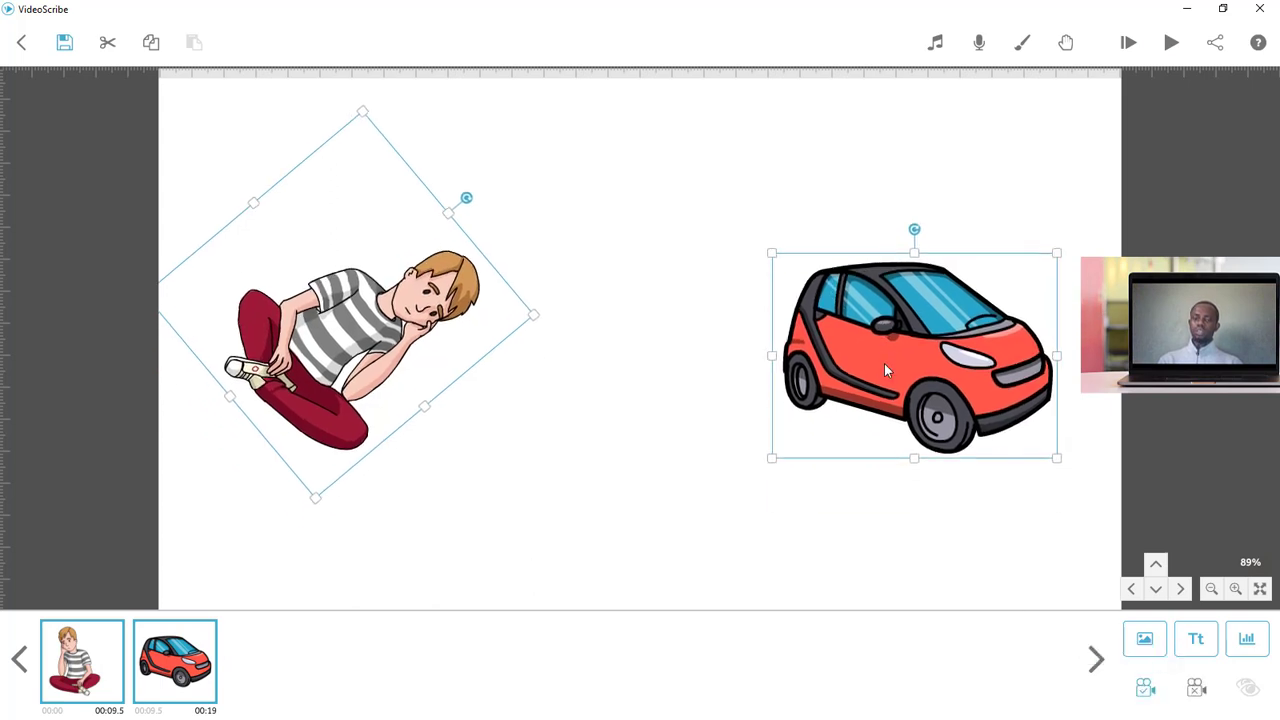
click(1129, 50)
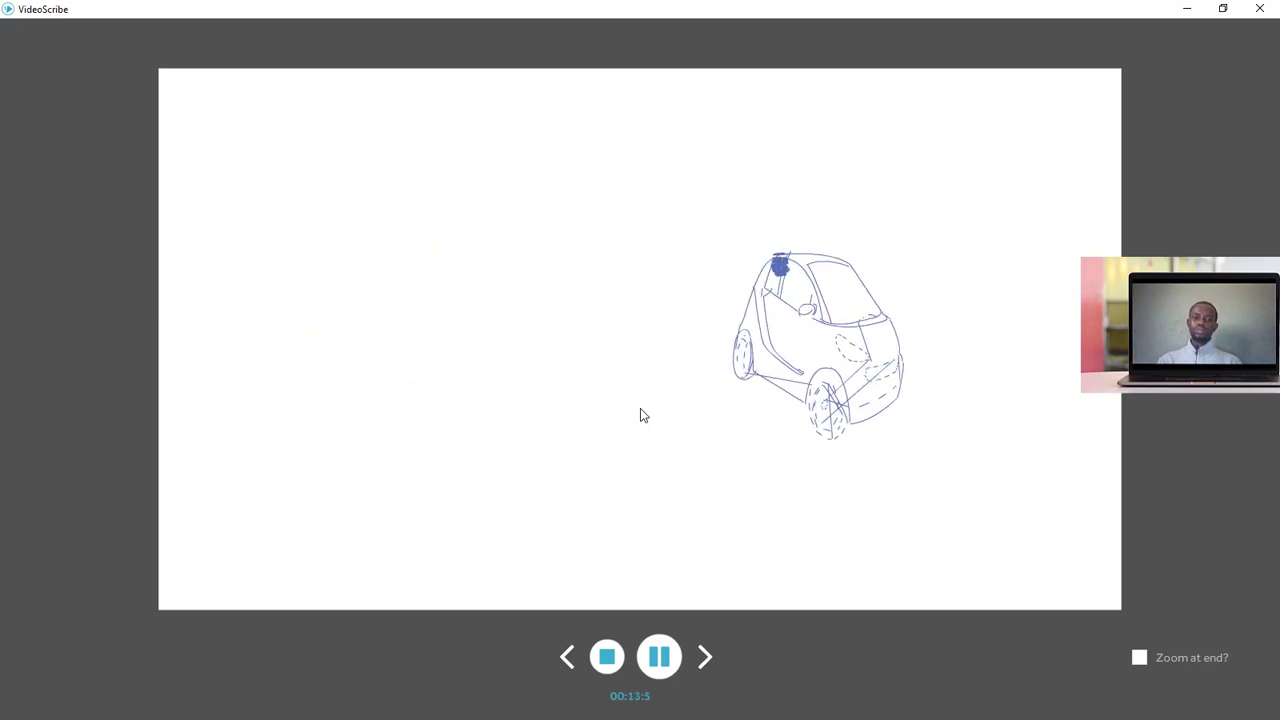
click(607, 657)
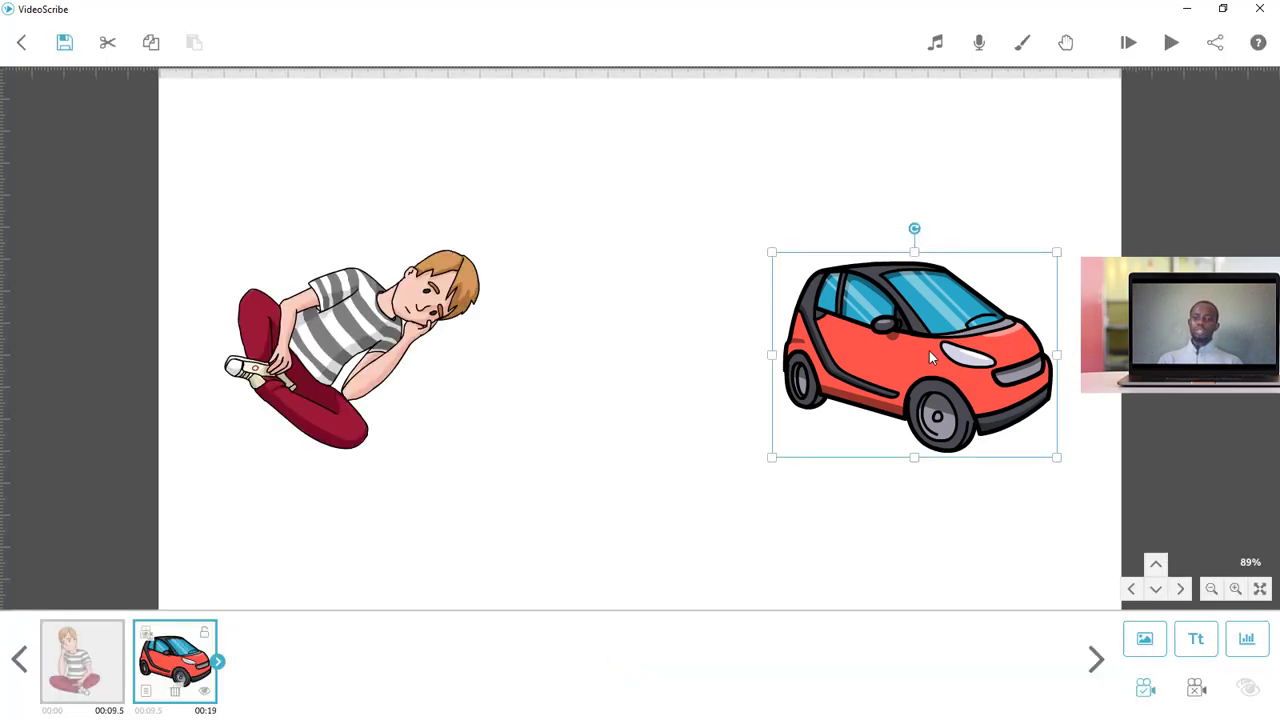
Step: Shift the car slightly up toward the boy and lock it against editing
drag(929, 351, 903, 319)
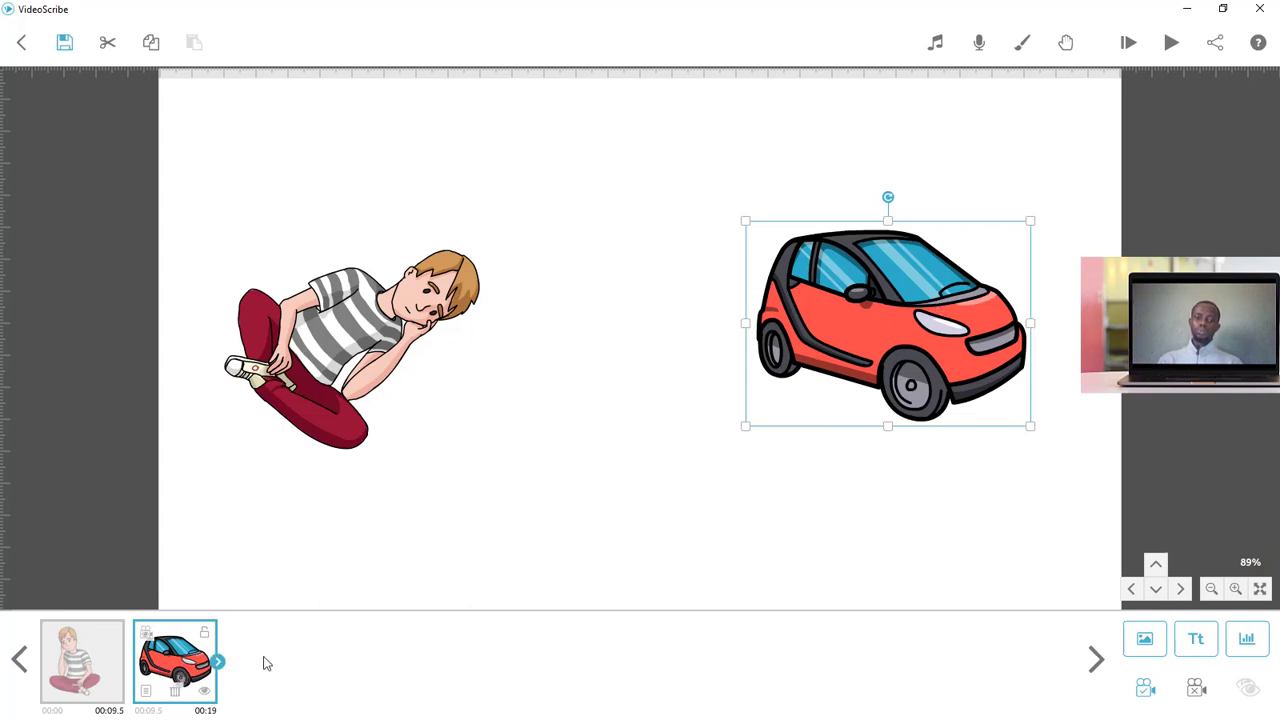
click(204, 640)
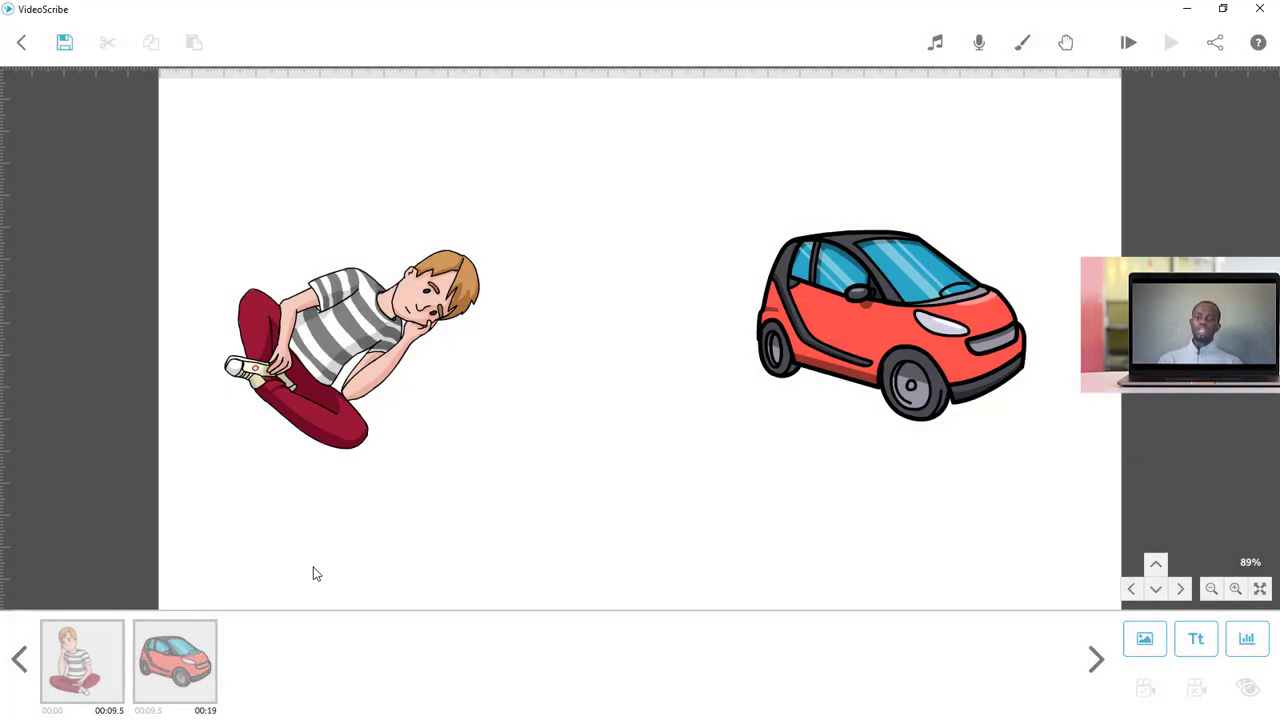
click(197, 647)
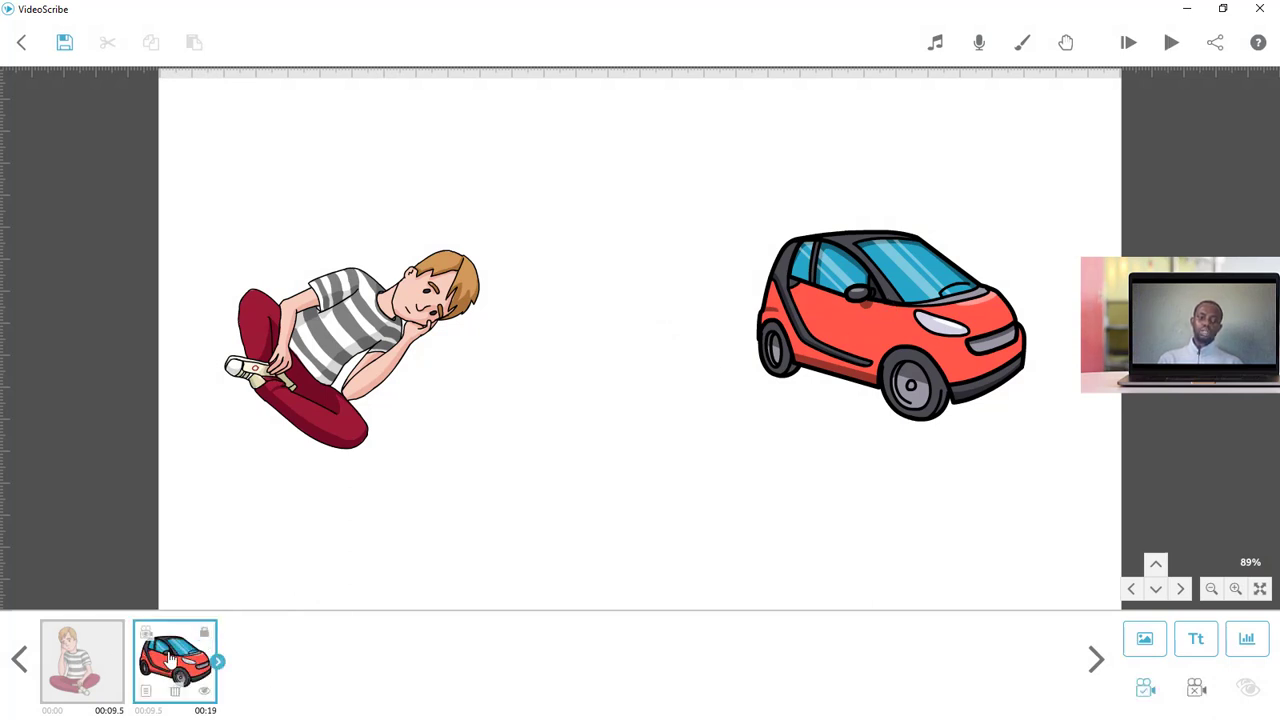
Step: Toggle the car's element lock until it is unlocked and move the car slightly toward the boy
click(205, 638)
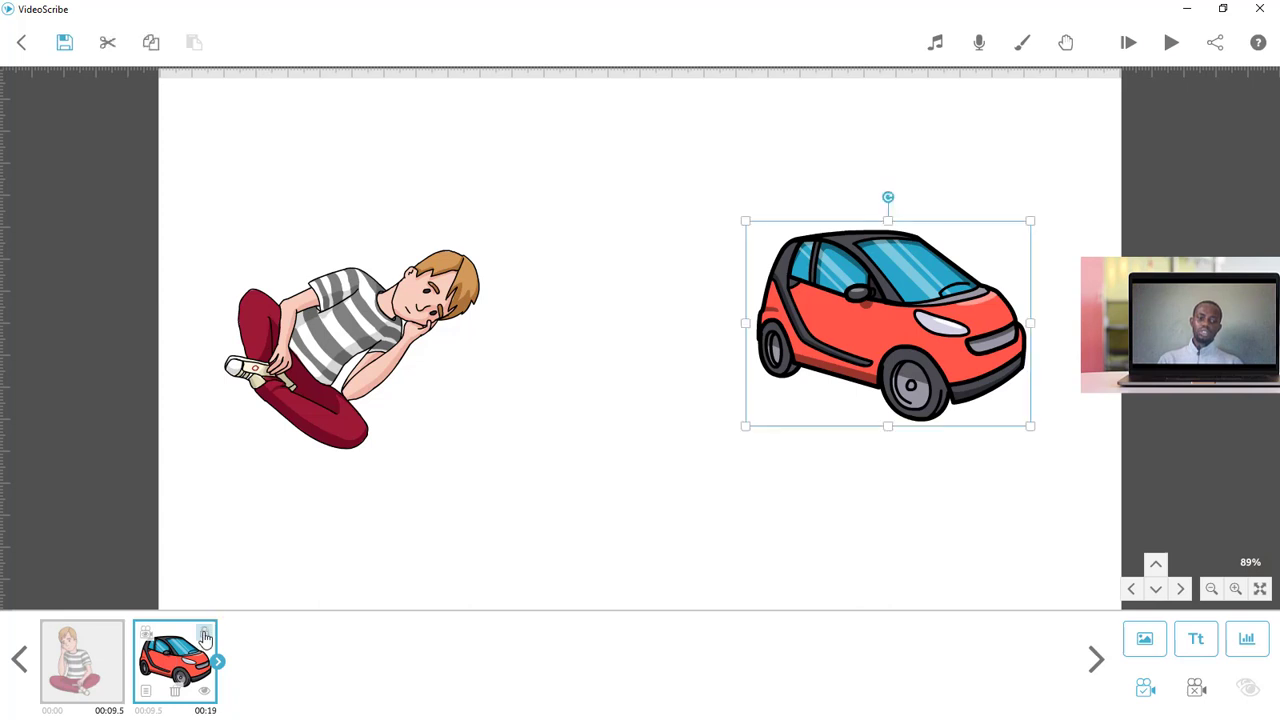
click(205, 638)
click(205, 638)
click(205, 638)
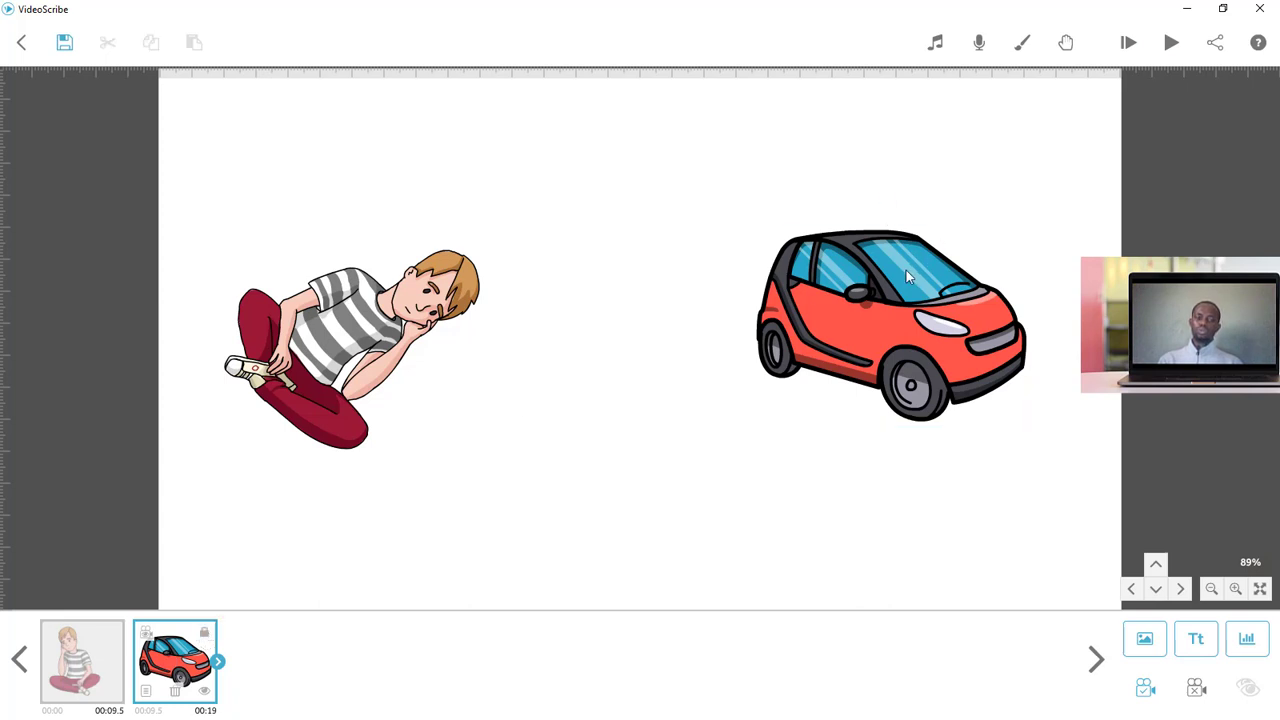
click(205, 638)
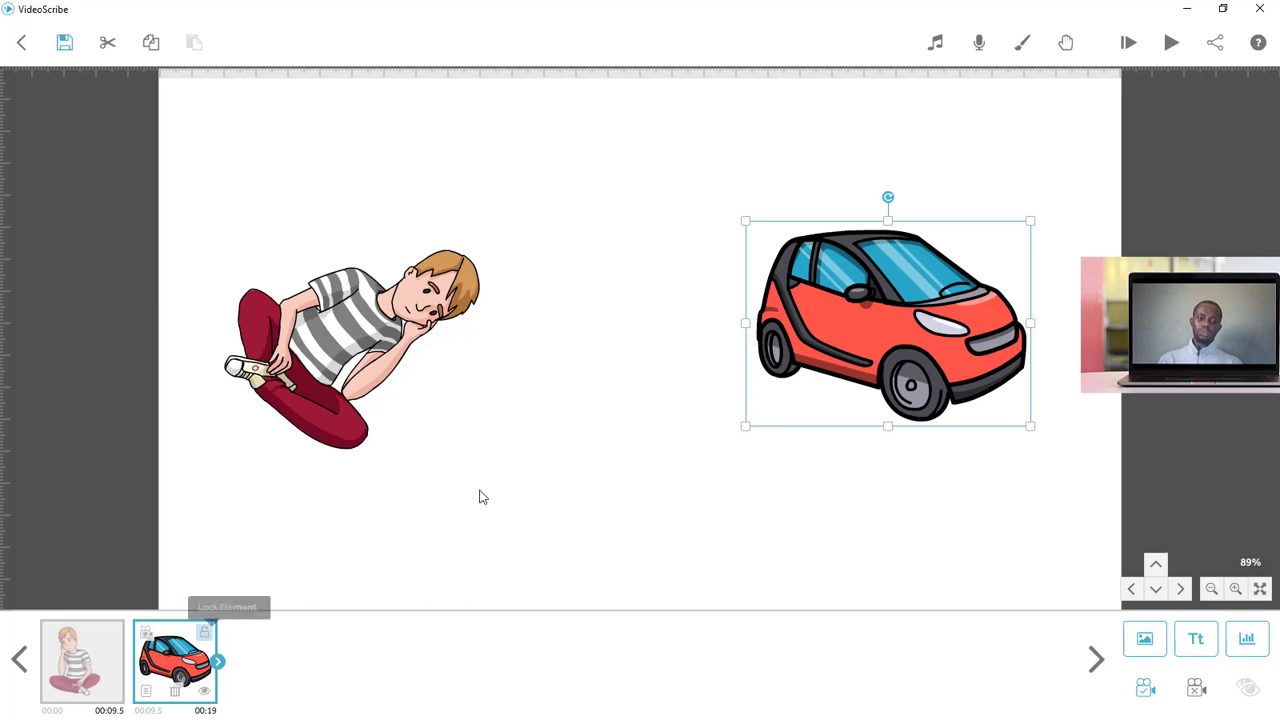
mouse_move(925, 300)
mouse_down()
mouse_move(752, 362)
mouse_move(850, 340)
mouse_move(904, 293)
mouse_up()
Step: Delete both the boy and the car, clearing the canvas
click(615, 380)
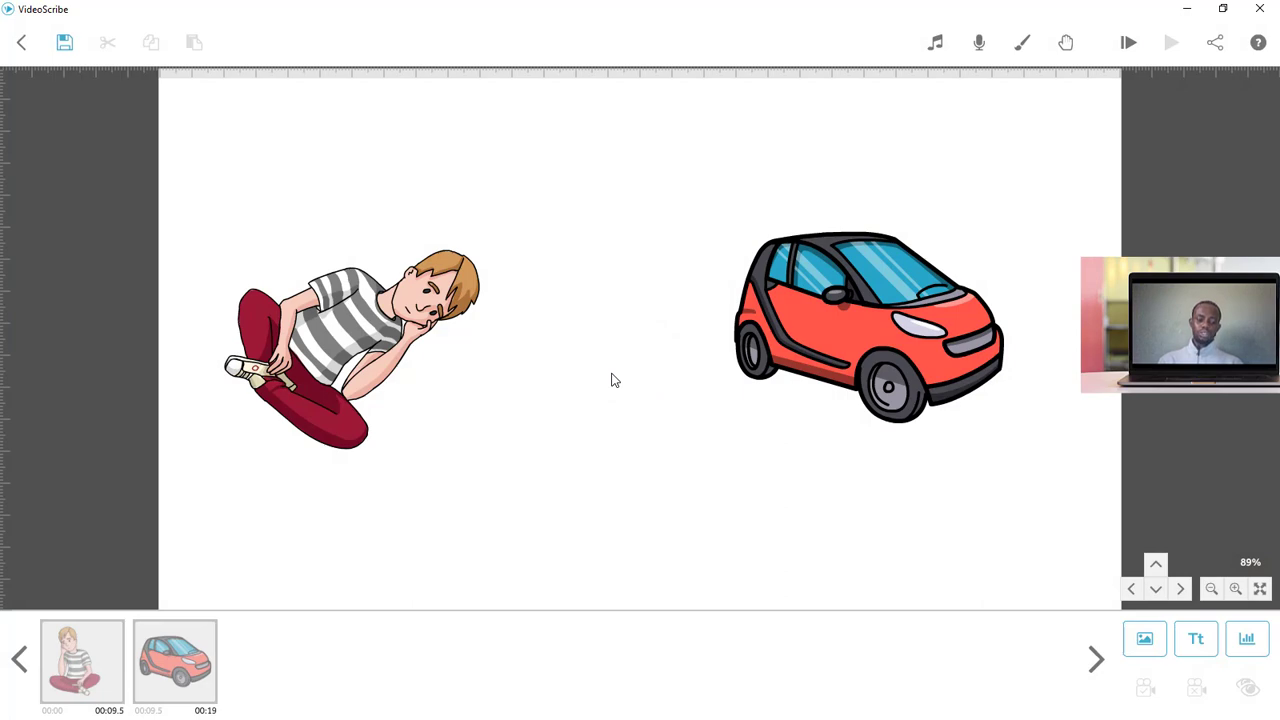
key(ctrl+a)
key(Delete)
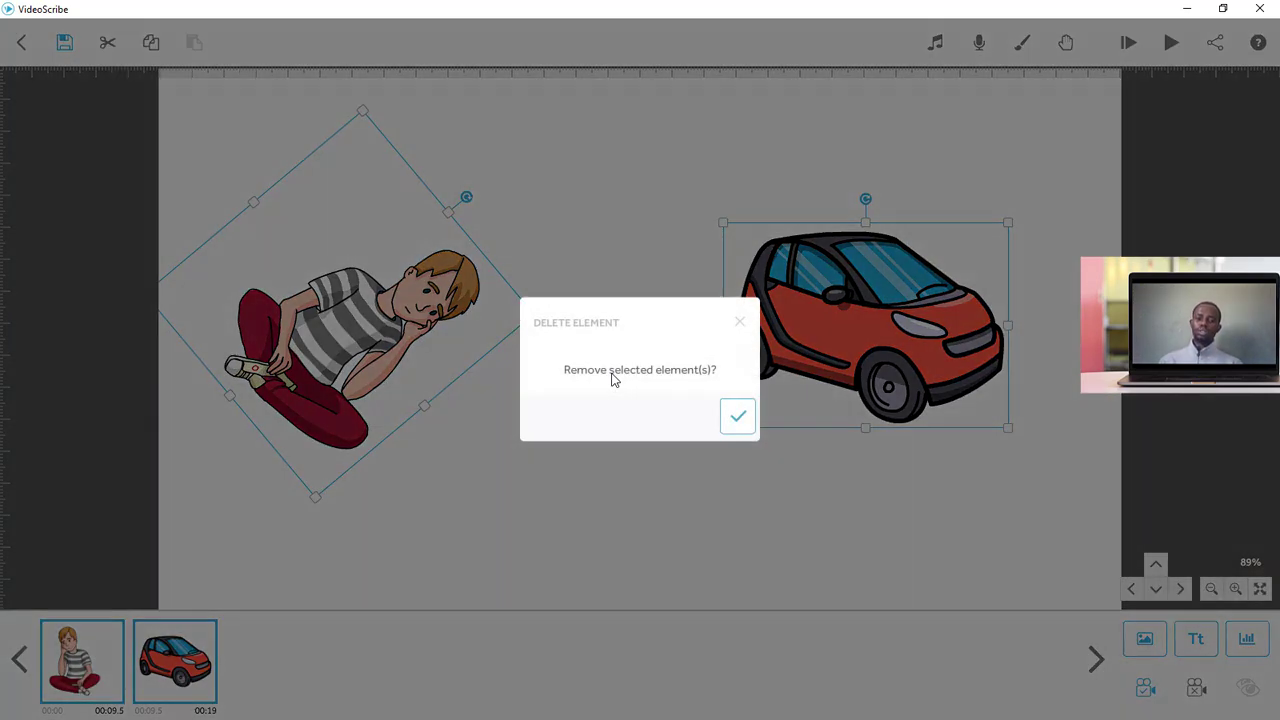
key(Return)
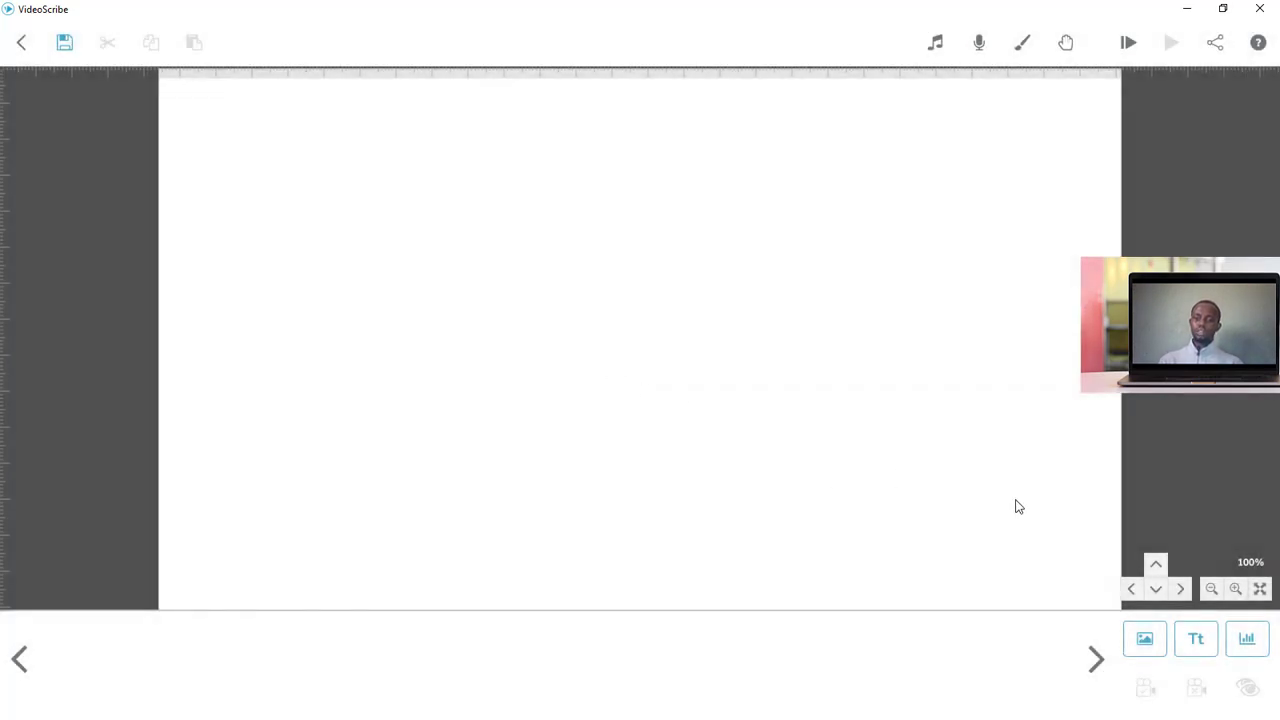
Step: Examine the options for adding a chart and leave without creating one
click(1247, 641)
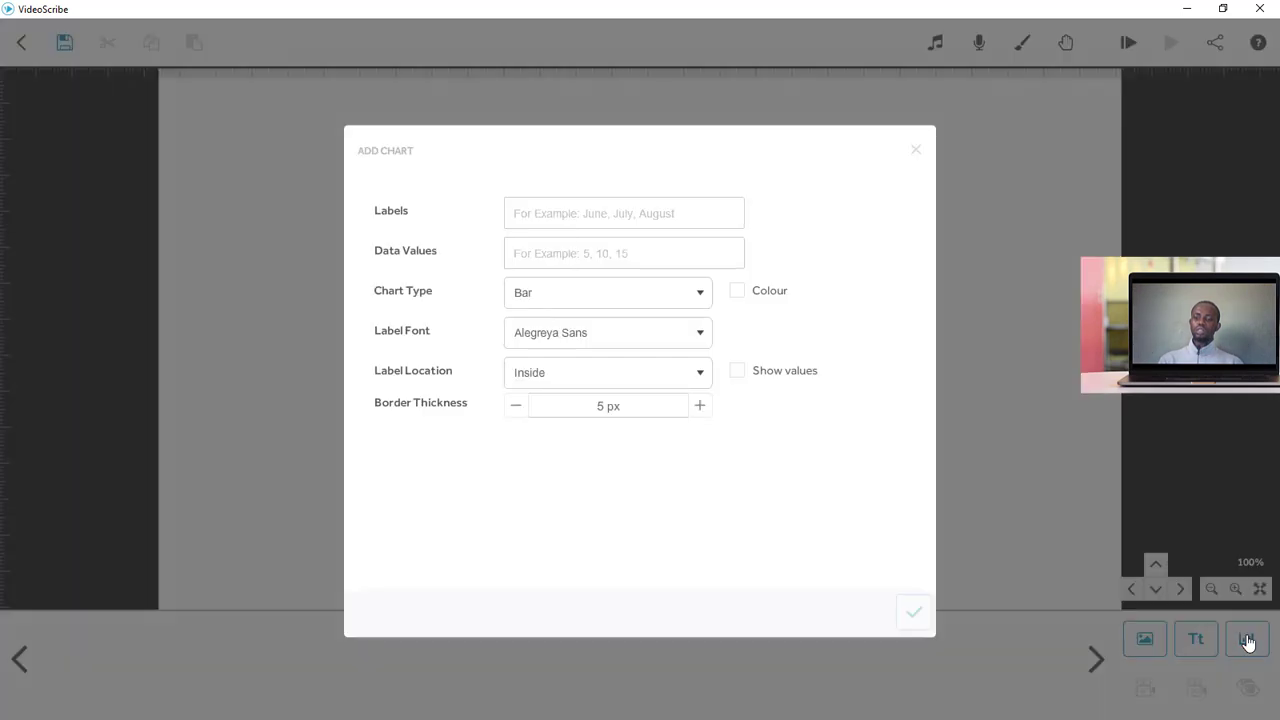
click(915, 151)
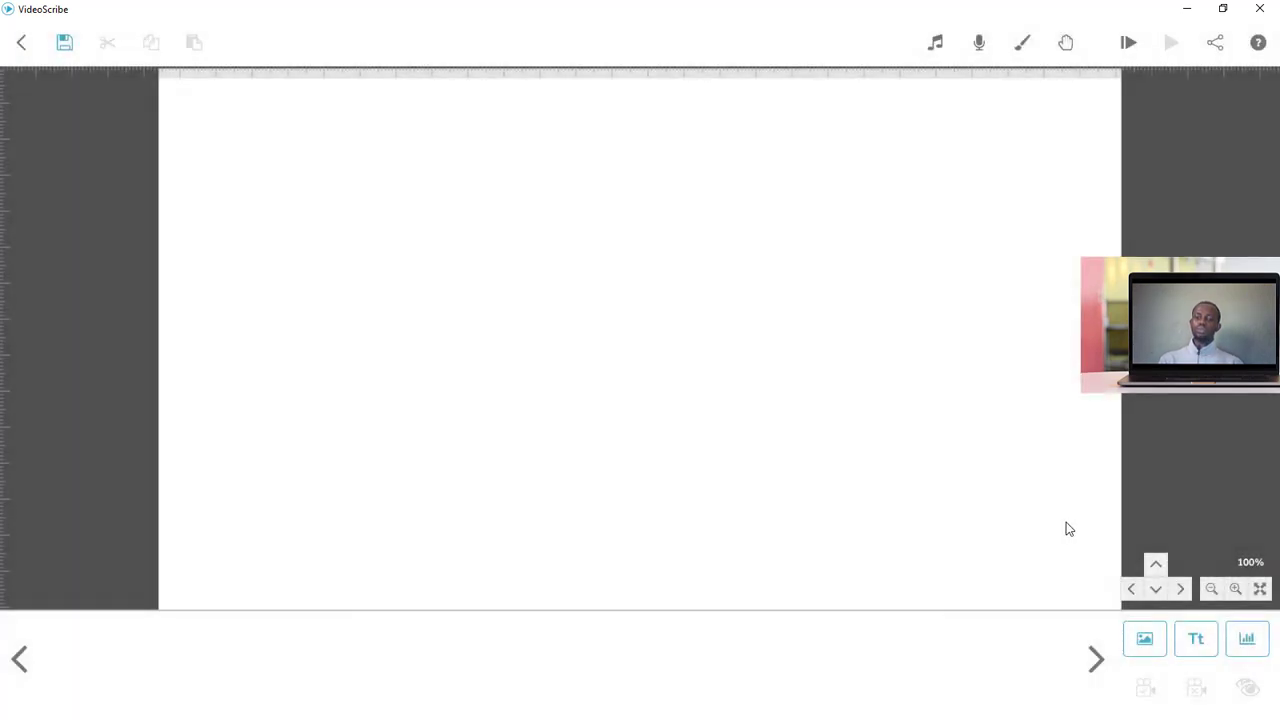
Step: Import the image file FIRST from the computer's Pictures folder
click(1145, 642)
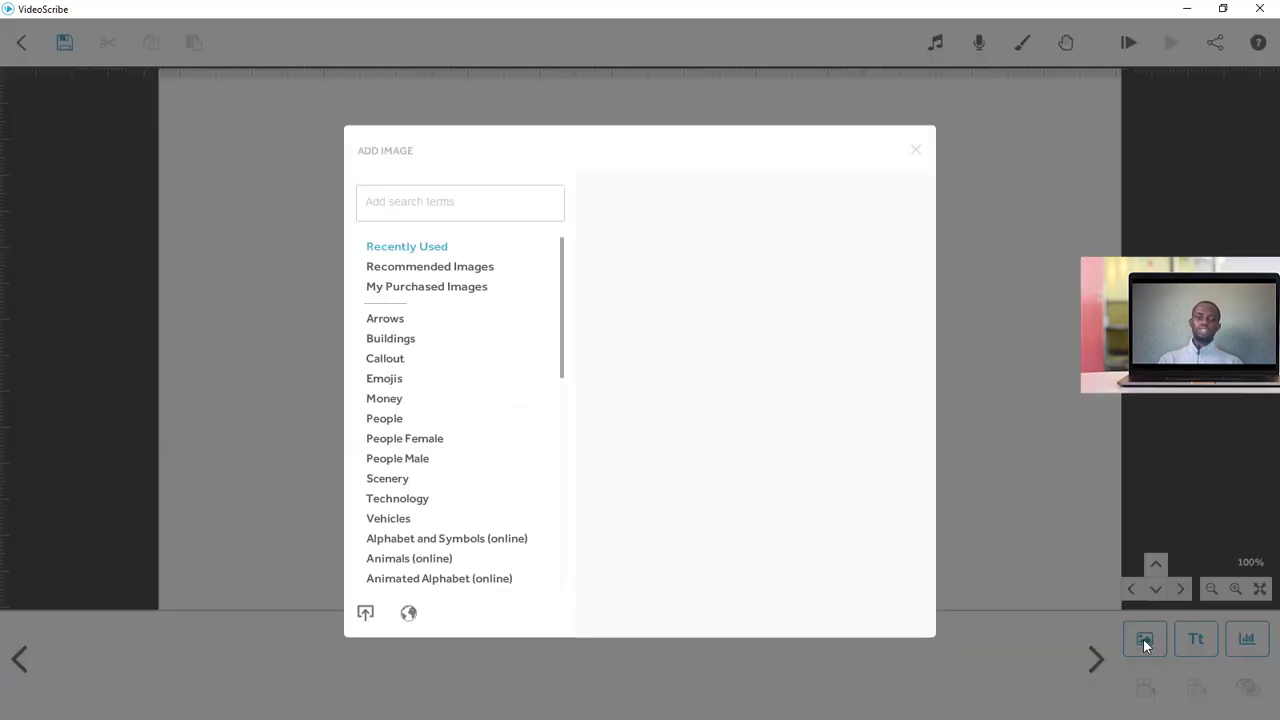
click(364, 613)
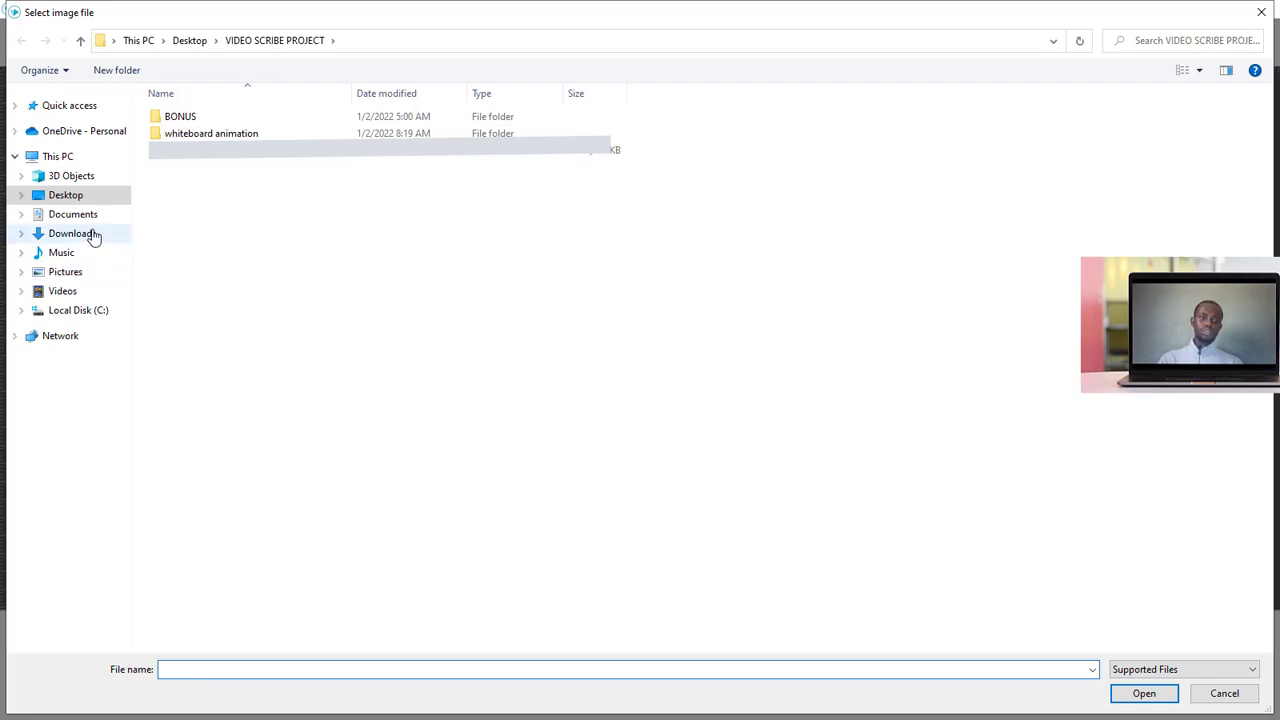
click(66, 280)
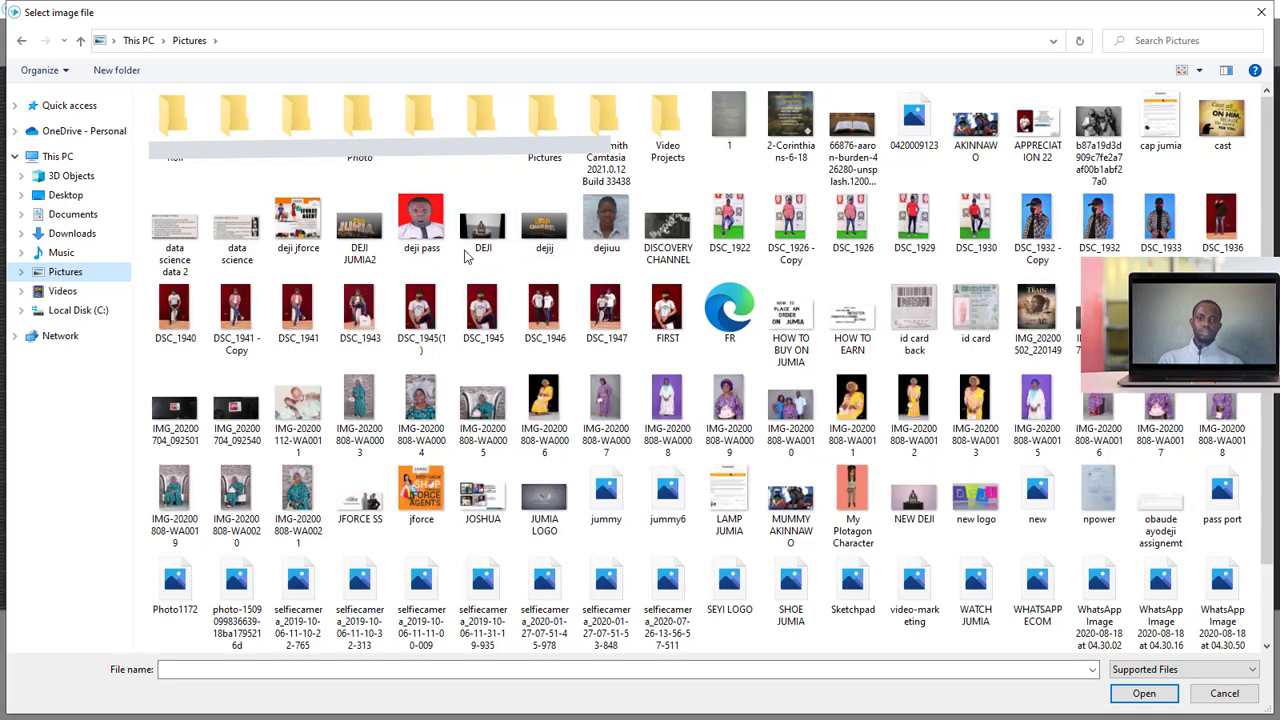
click(667, 310)
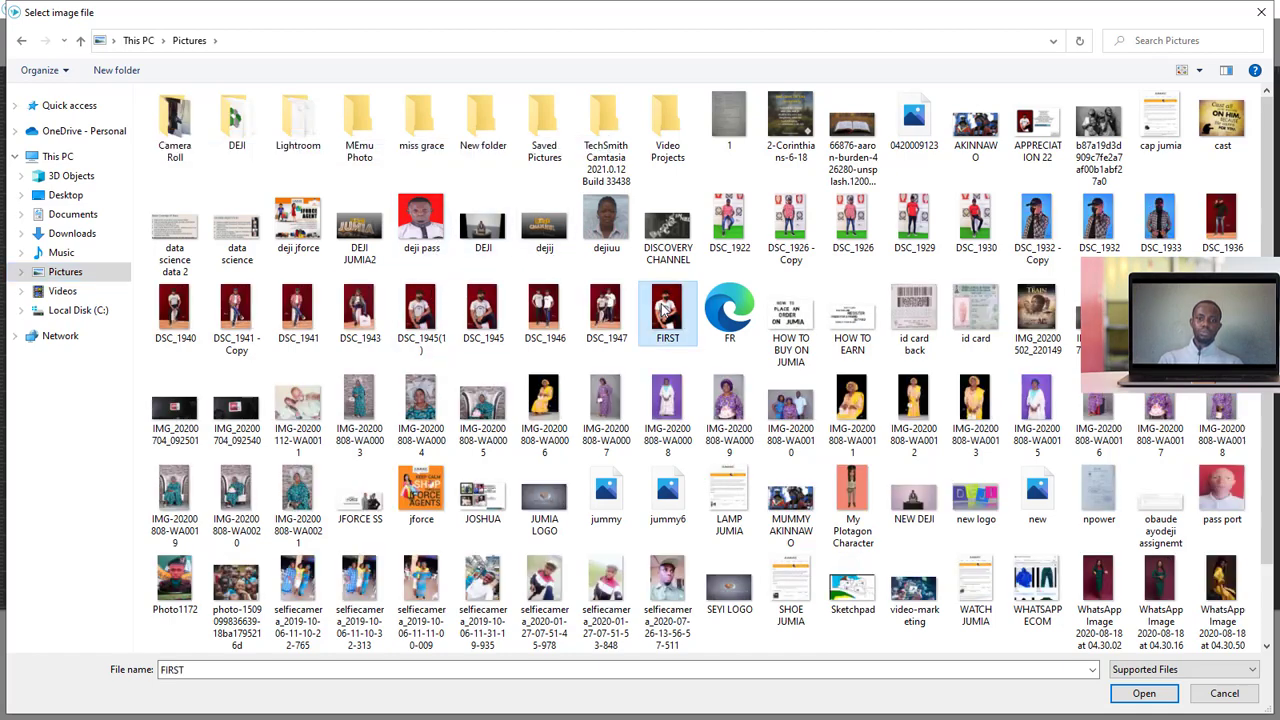
double_click(663, 310)
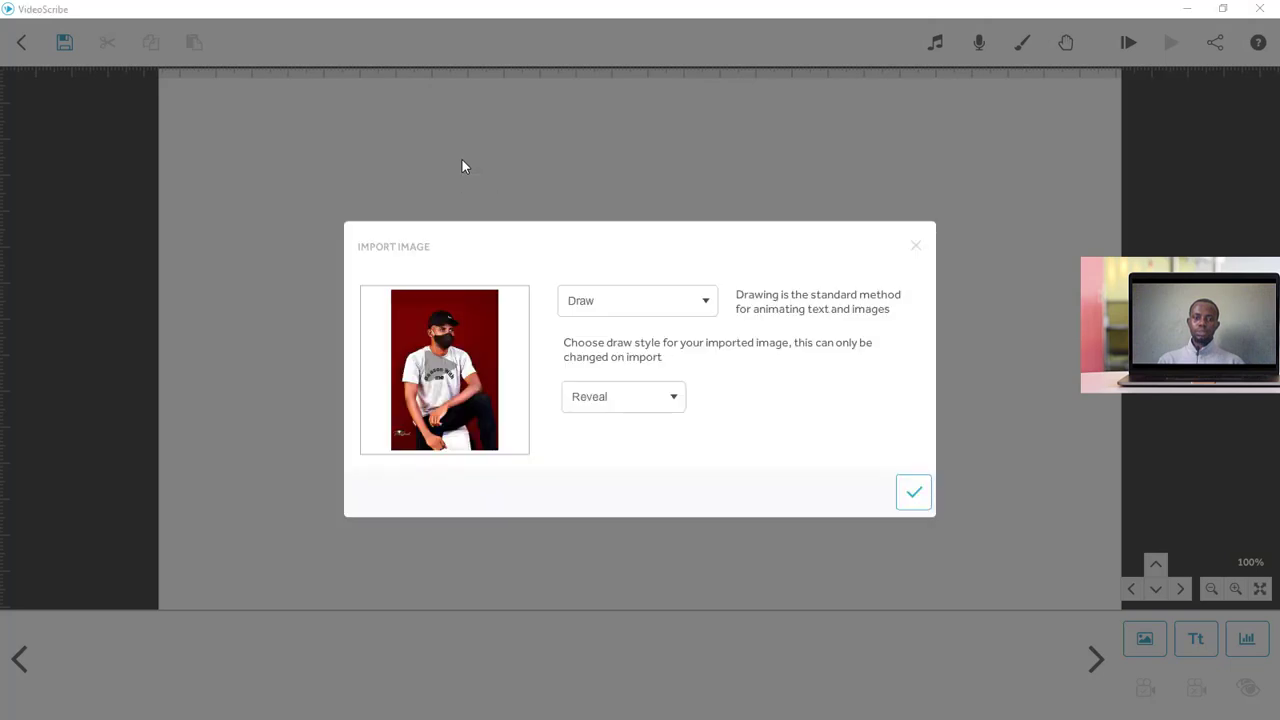
Step: Set the imported photo's animation to Move In with the angle coming from above, and add it to the canvas
click(640, 309)
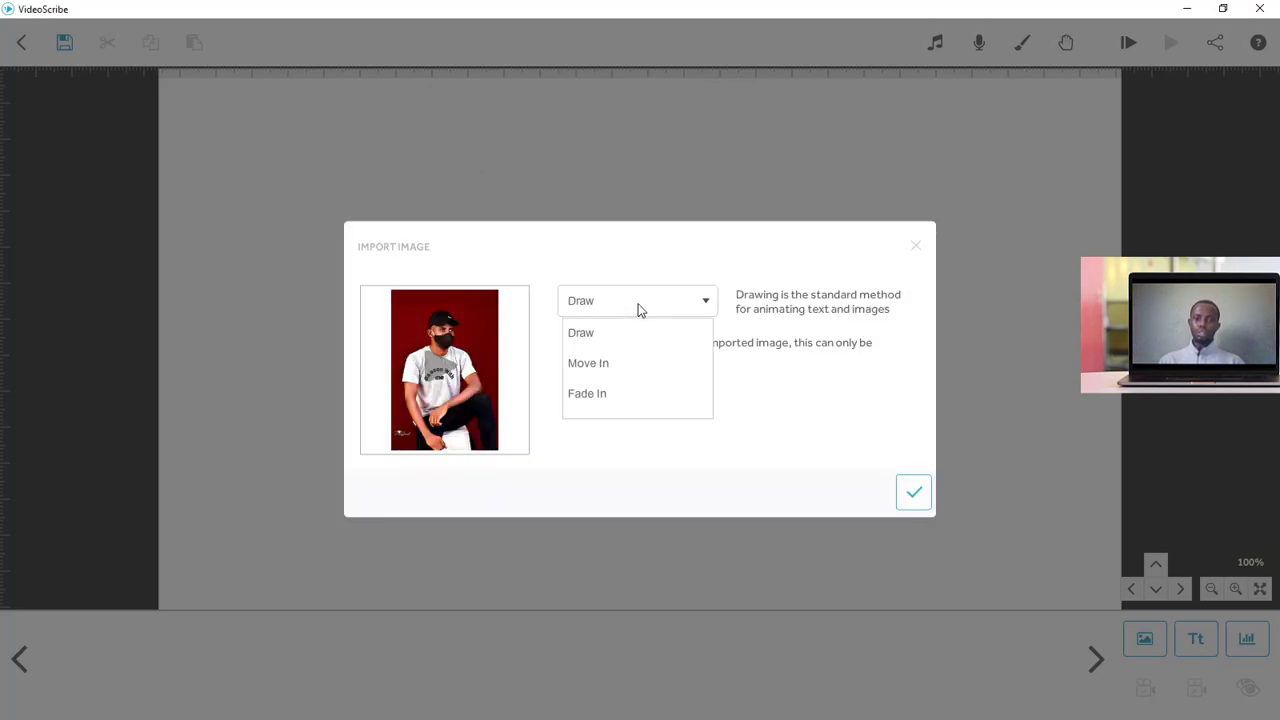
click(598, 365)
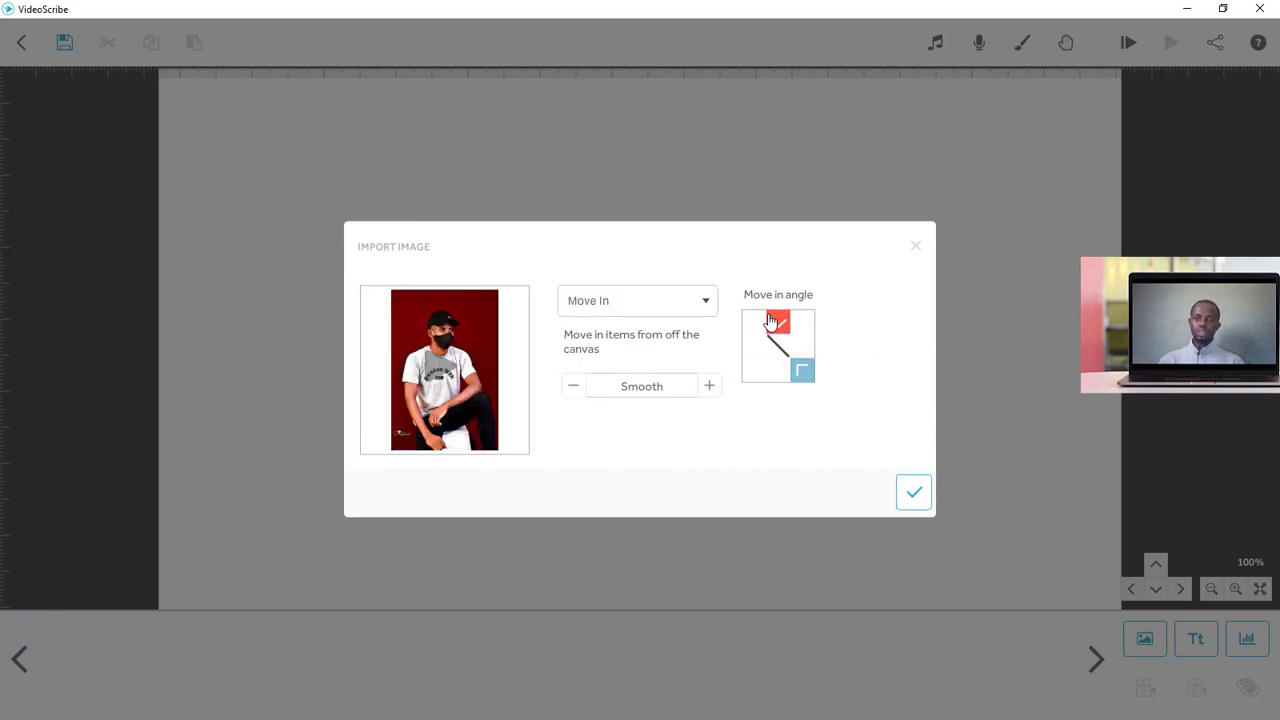
click(775, 321)
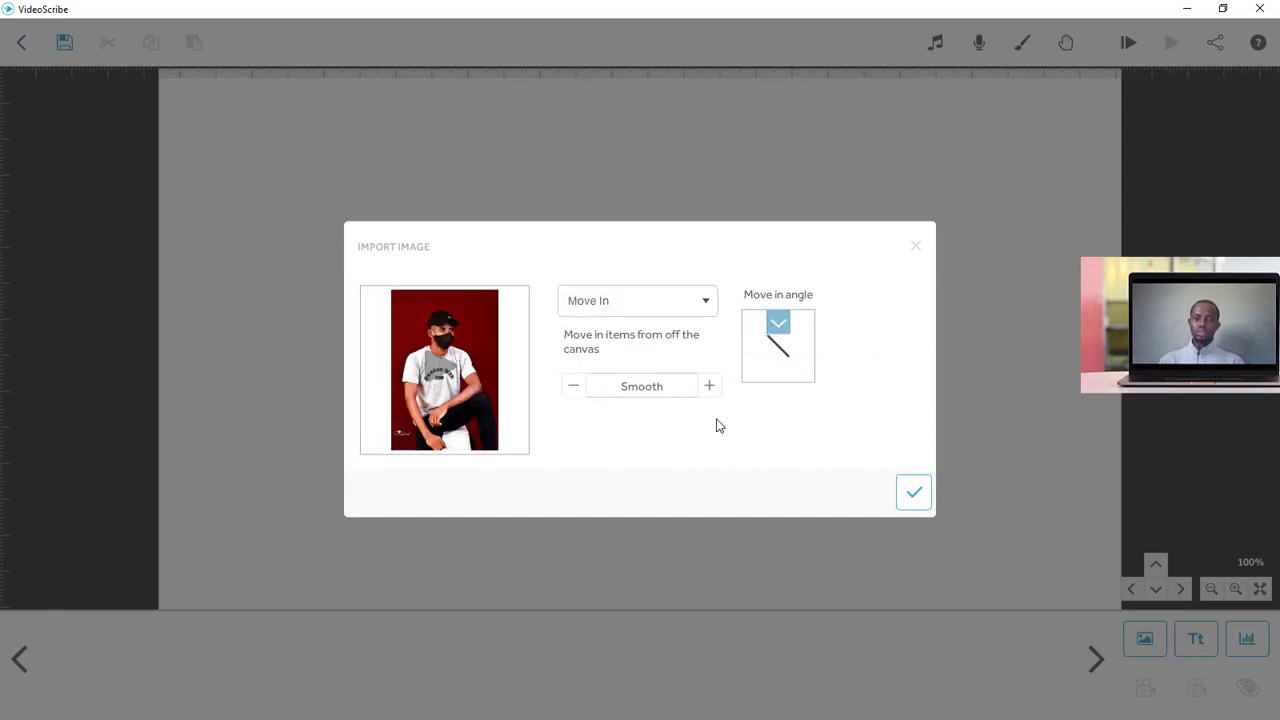
click(913, 495)
click(913, 490)
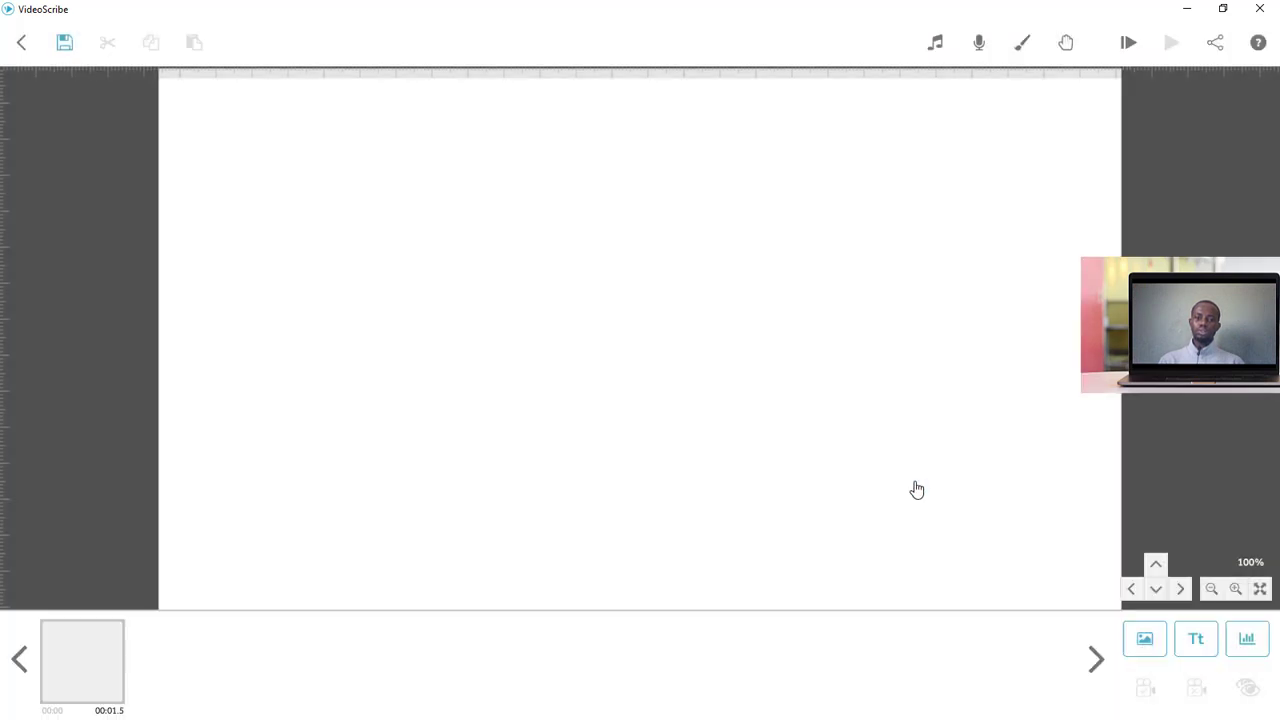
Step: Shrink the photo and place it toward the left side of the canvas
drag(675, 342, 456, 340)
drag(314, 495, 341, 456)
drag(391, 367, 318, 388)
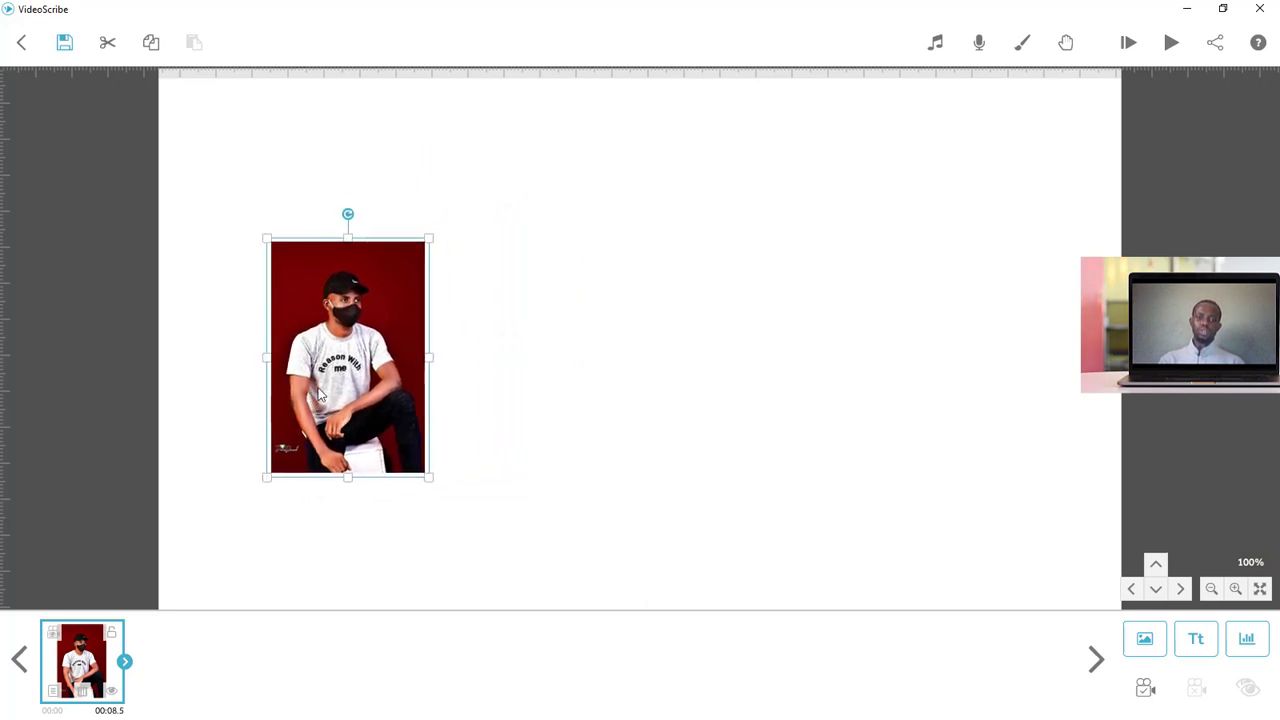
click(308, 492)
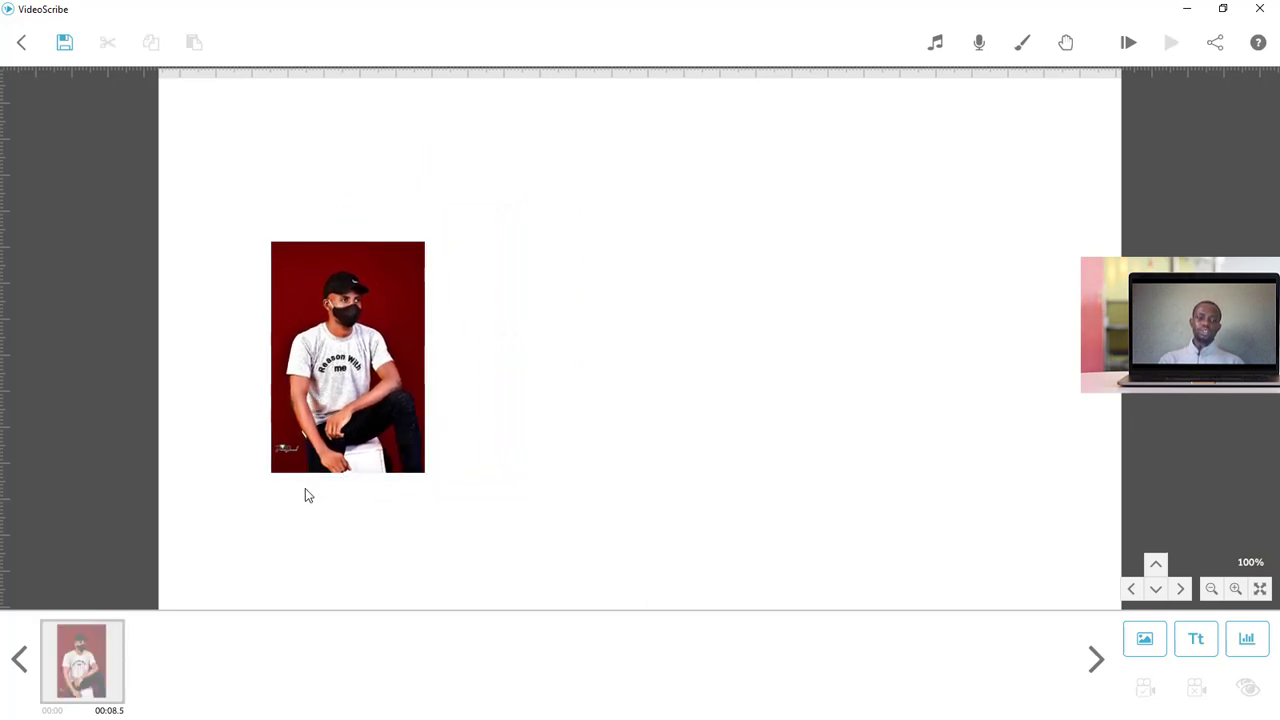
Step: Add the grey armoured vehicle from the recently used images and place it on the right side of the canvas
click(1147, 644)
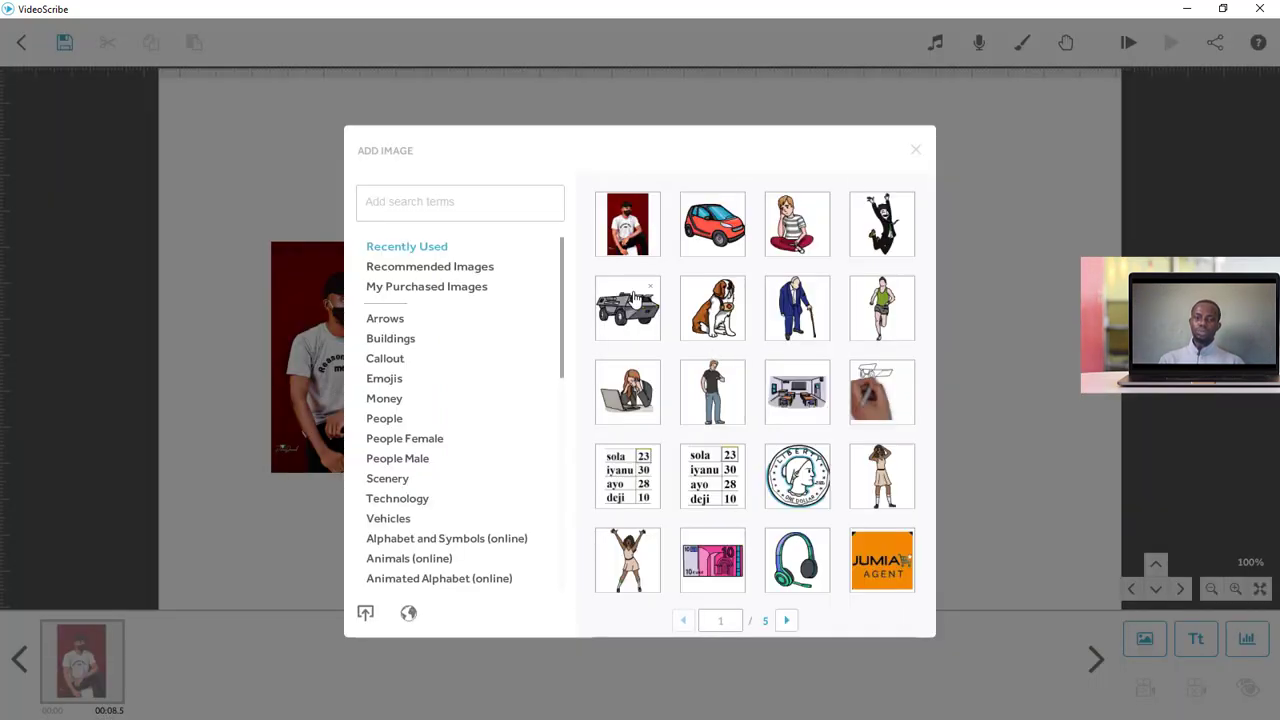
click(636, 298)
drag(644, 342, 864, 372)
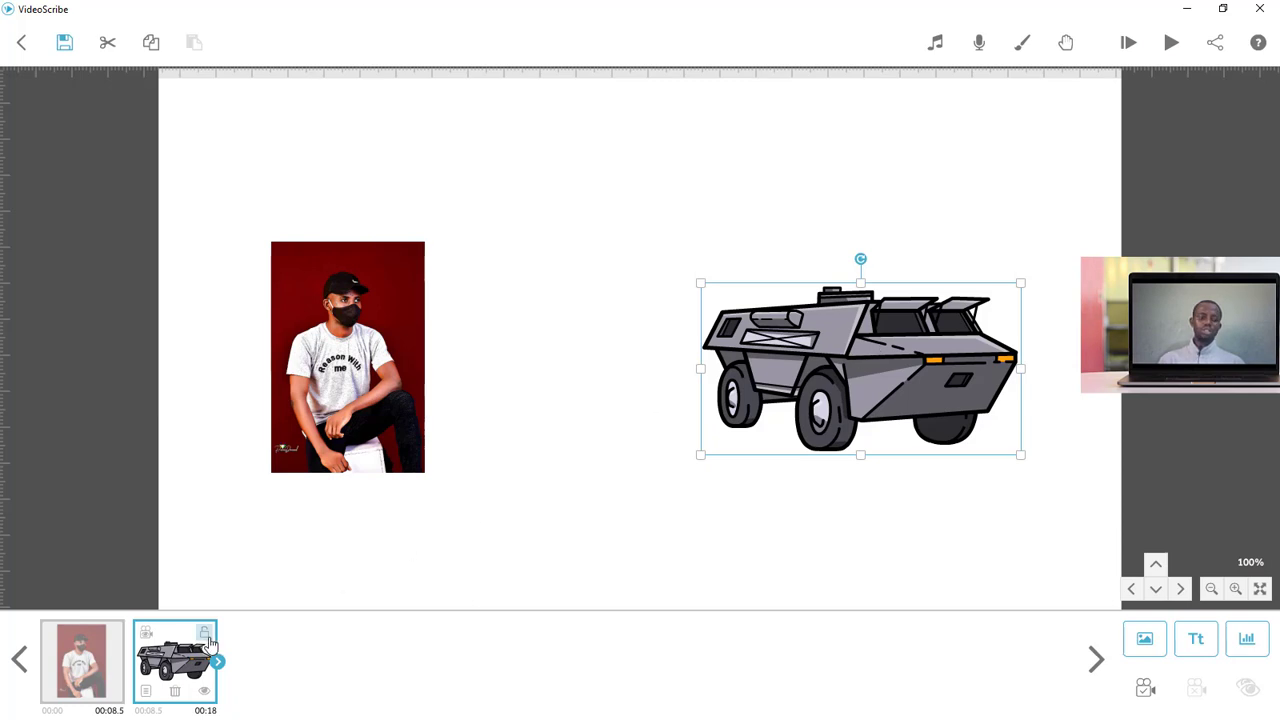
Step: Set the armoured vehicle's animation method to Morph, morphing from the imported photo
click(148, 695)
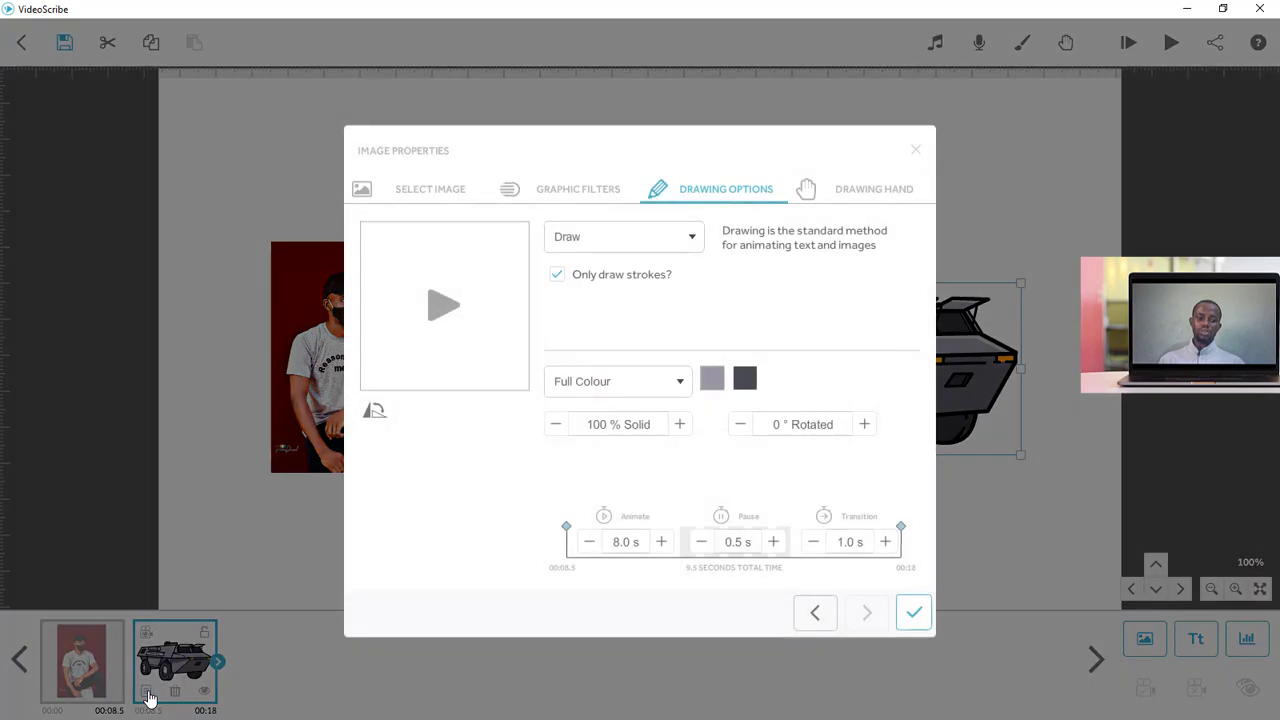
click(598, 250)
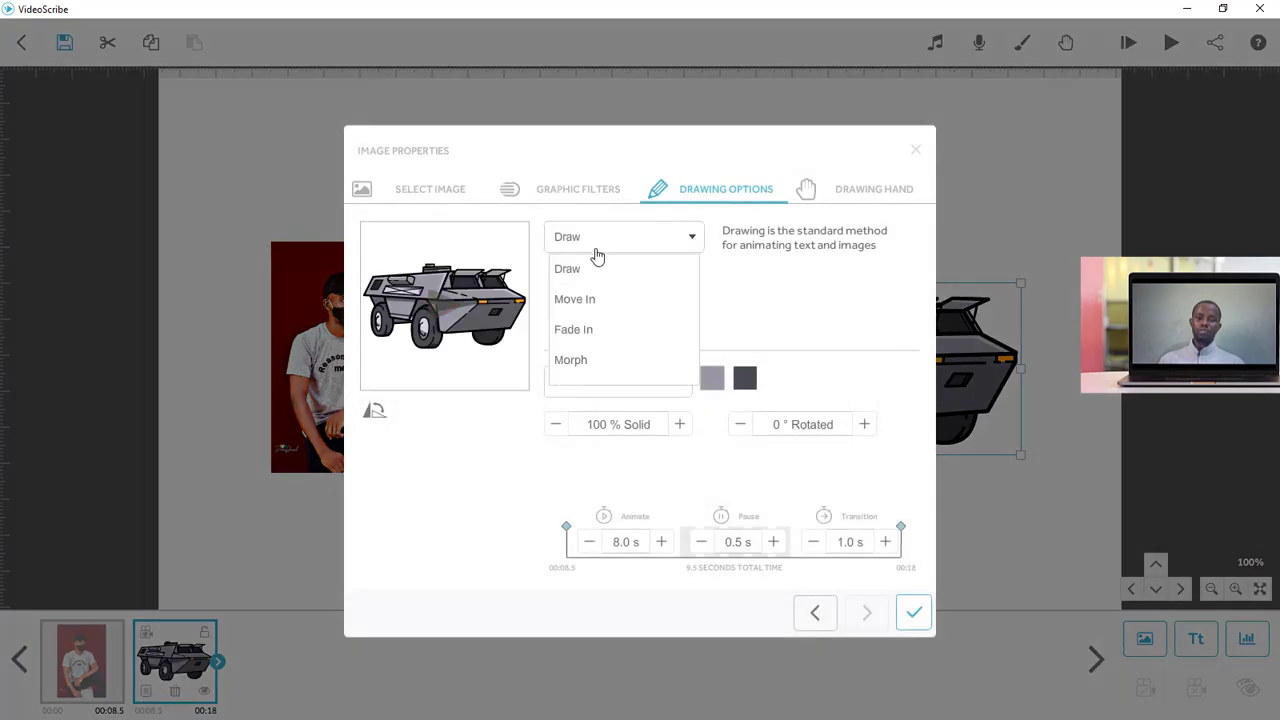
click(586, 360)
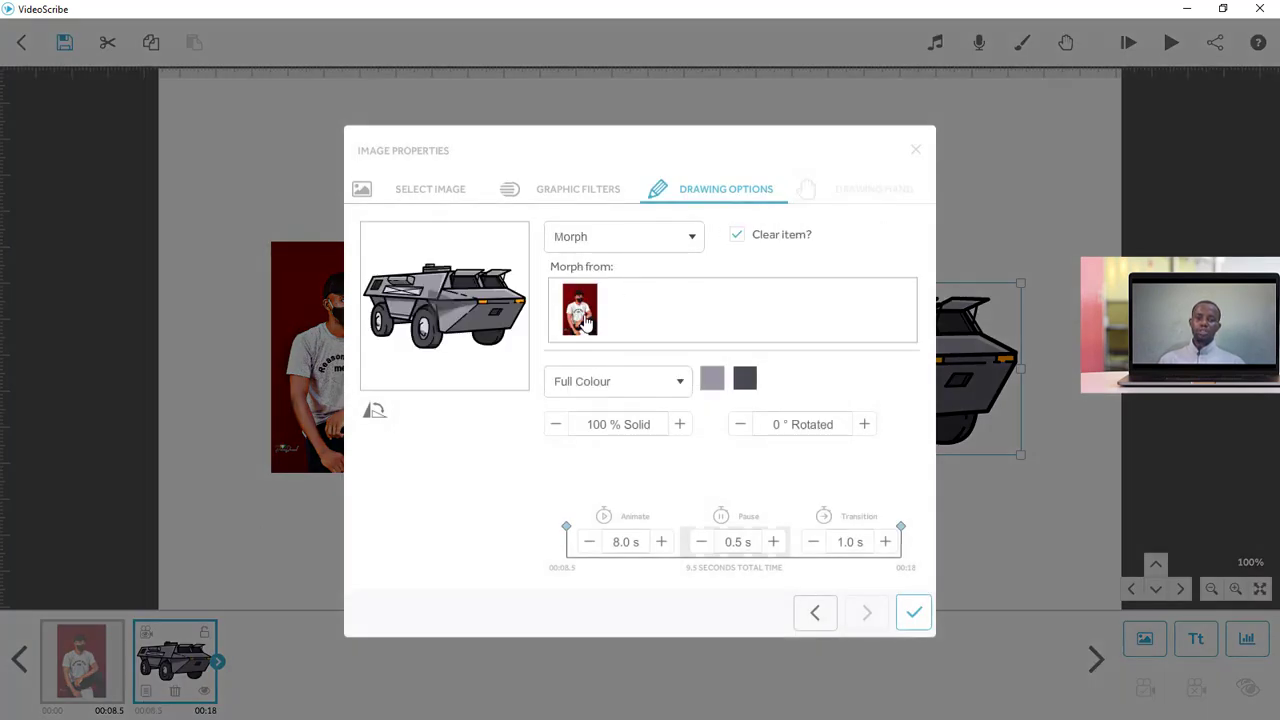
click(584, 324)
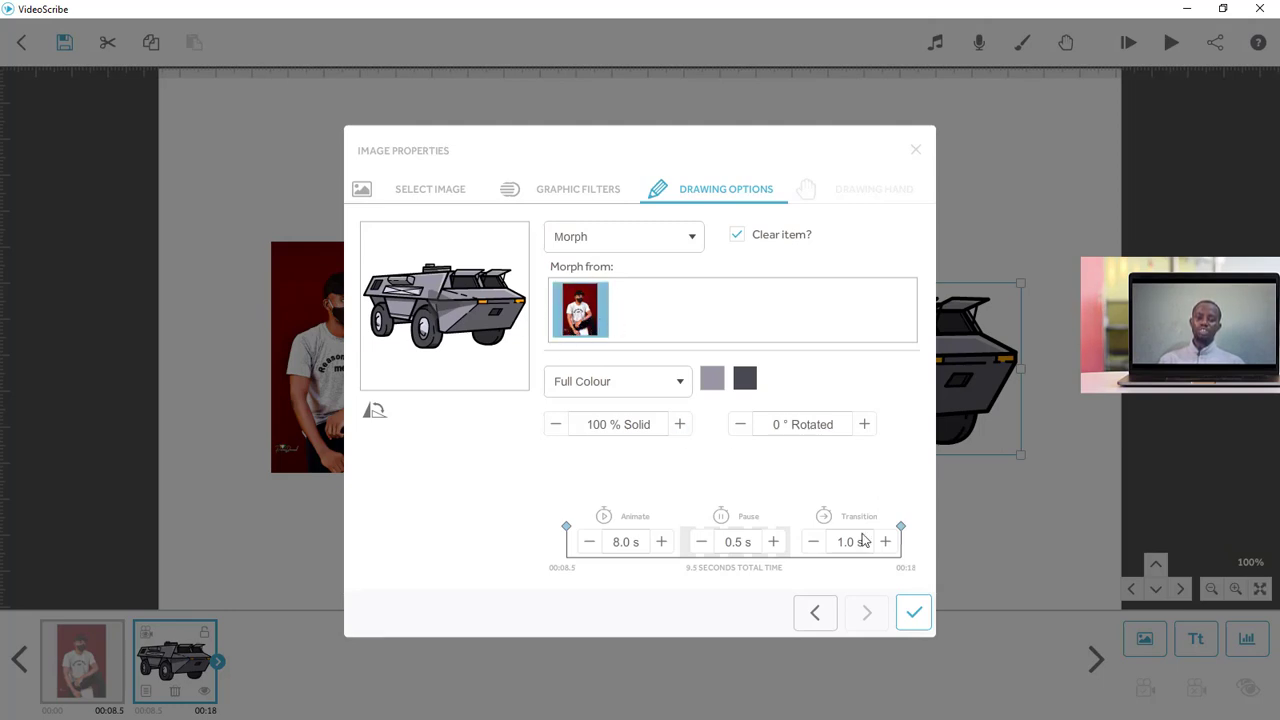
click(913, 612)
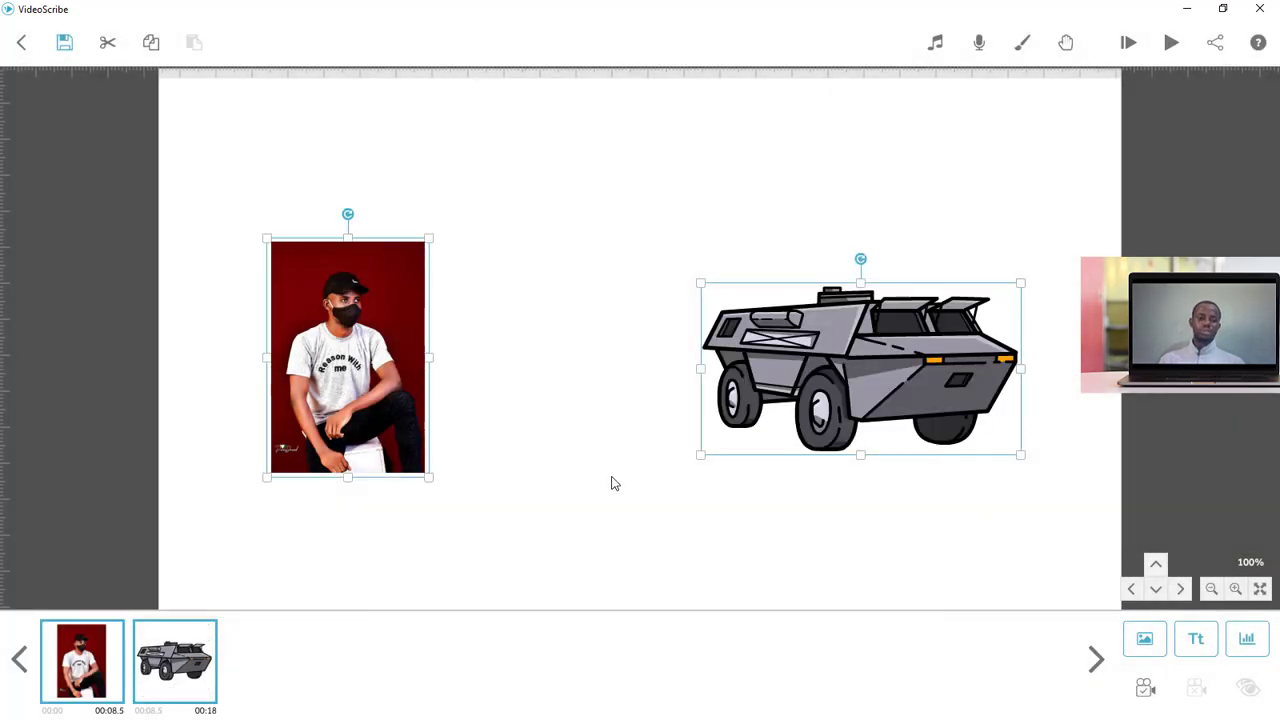
Step: Set the camera of the photo and the vehicle to the current position and nudge both images slightly up and left
click(1143, 690)
drag(817, 362, 800, 370)
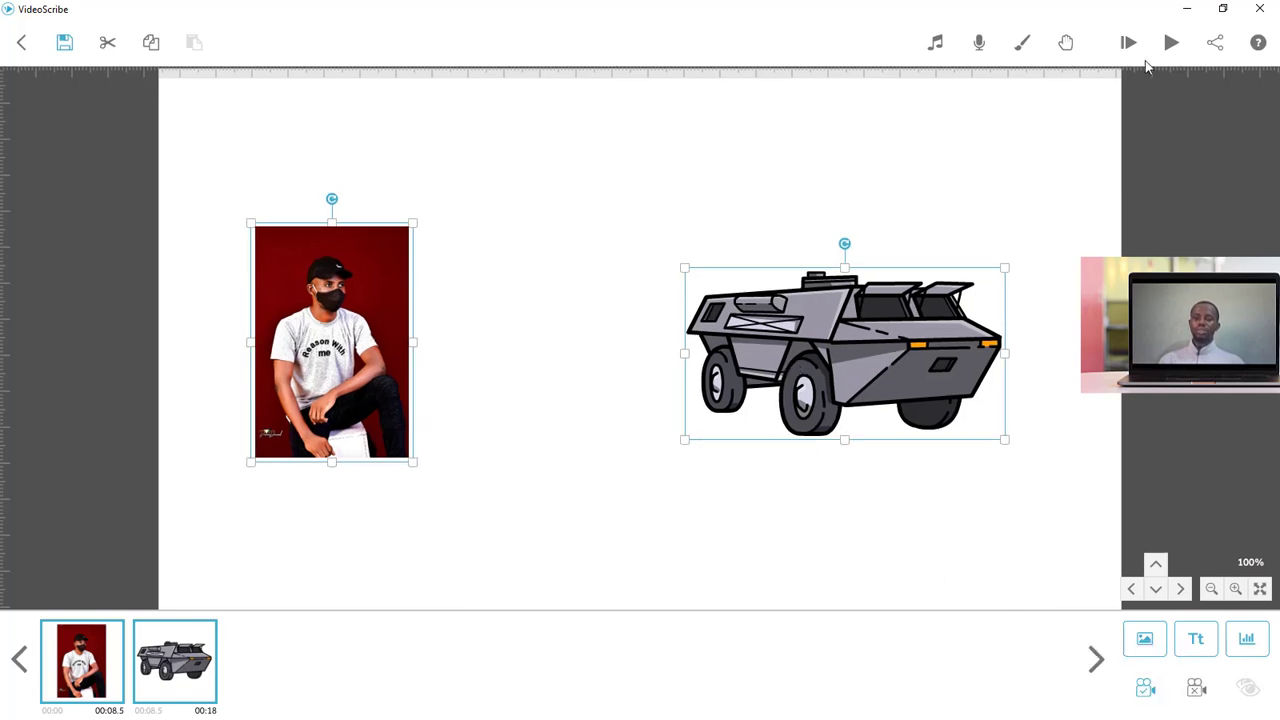
Step: Preview the scribe from the start to check the photo's morph into the vehicle
click(1128, 45)
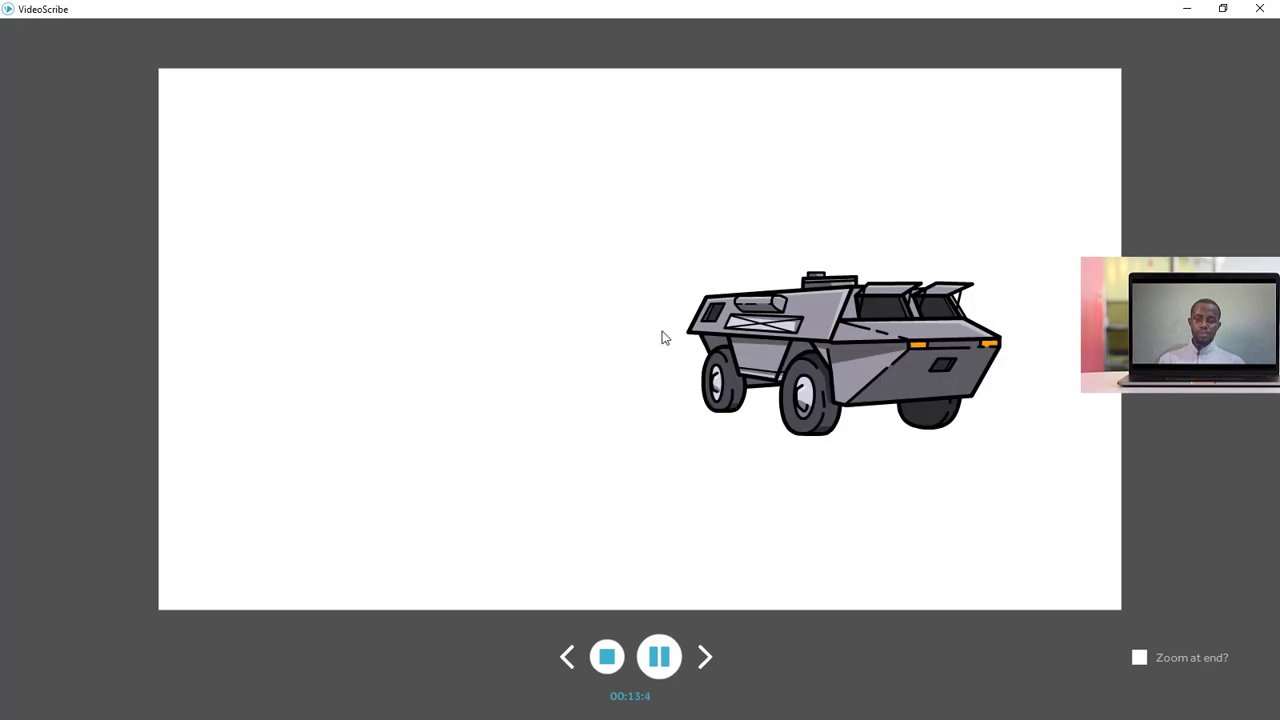
click(606, 657)
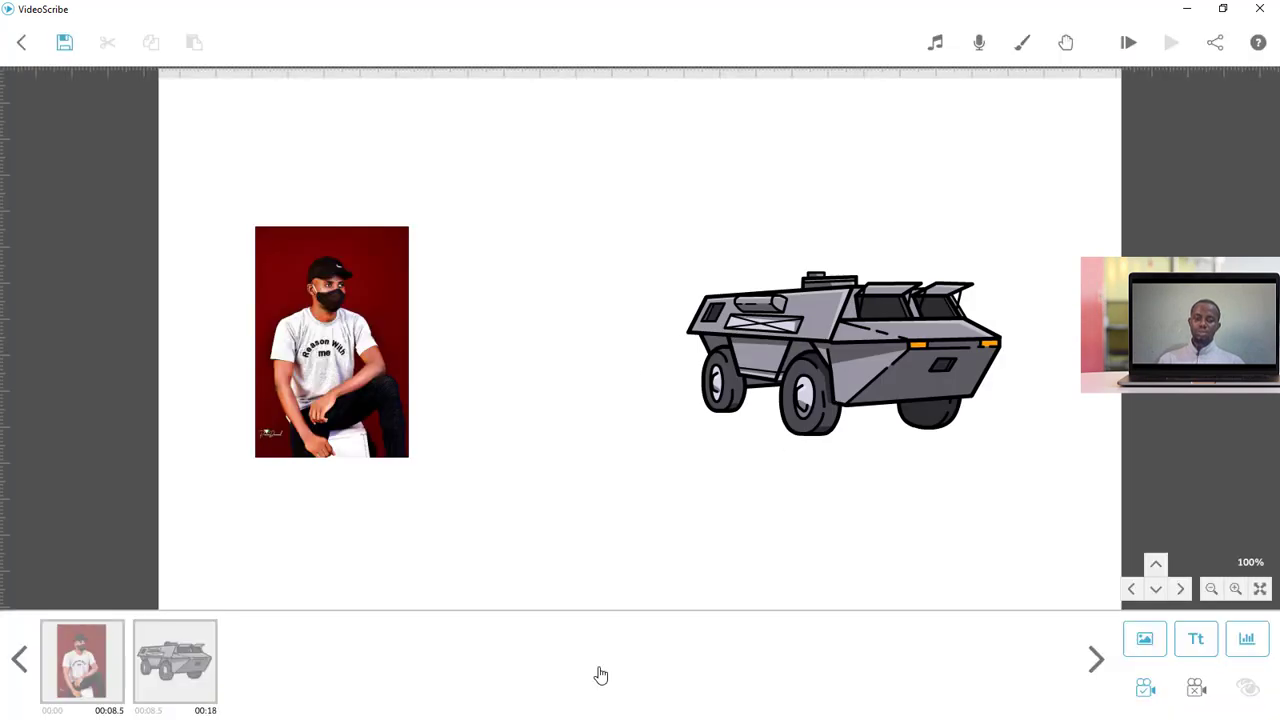
click(1145, 638)
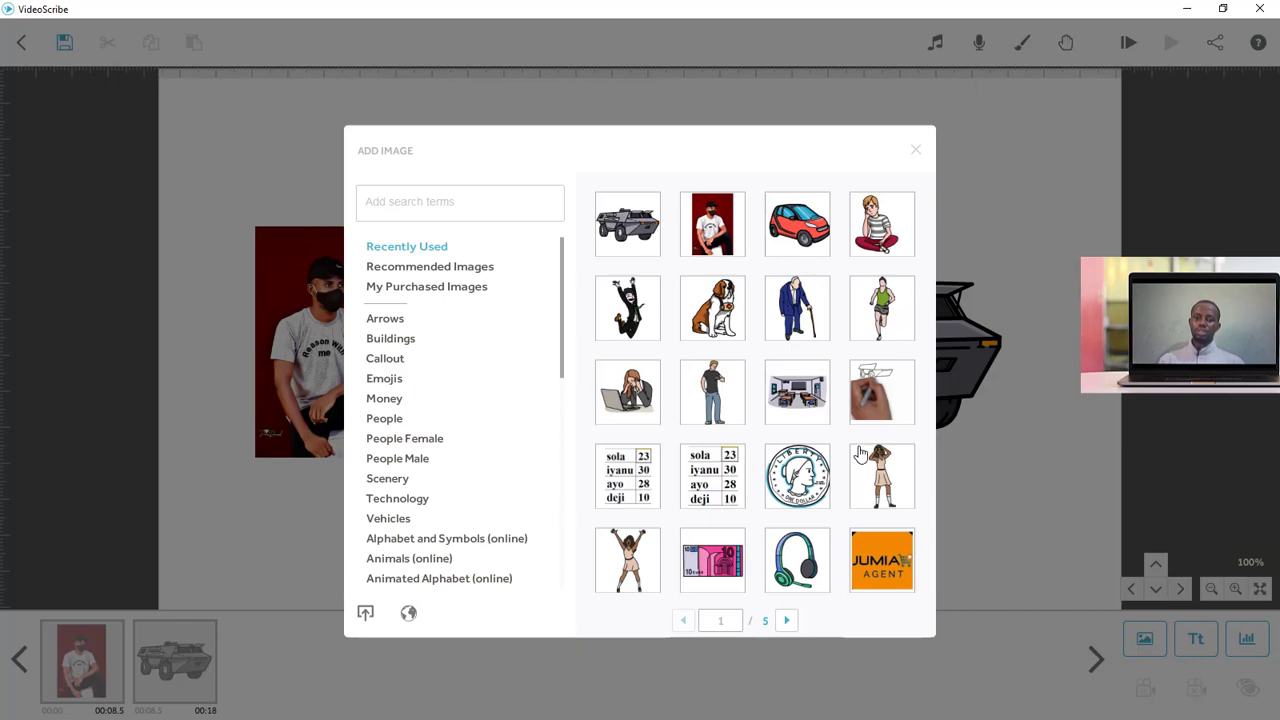
click(865, 470)
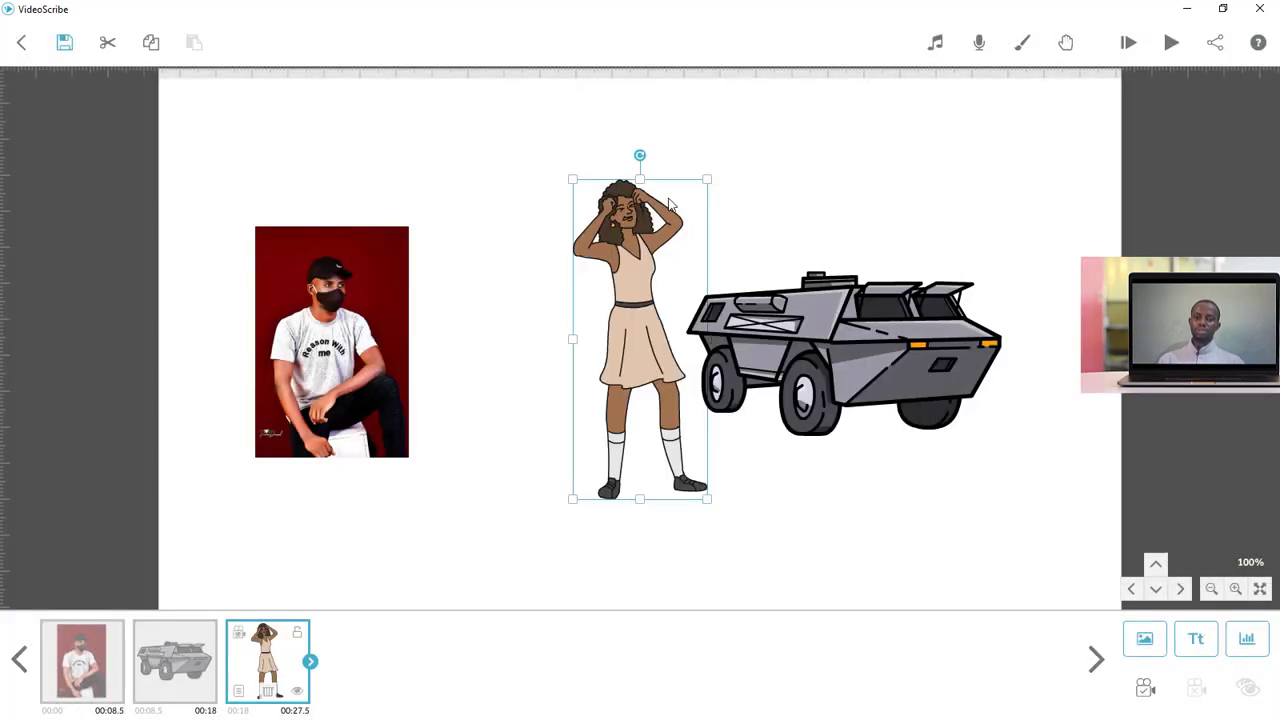
key(Delete)
key(Return)
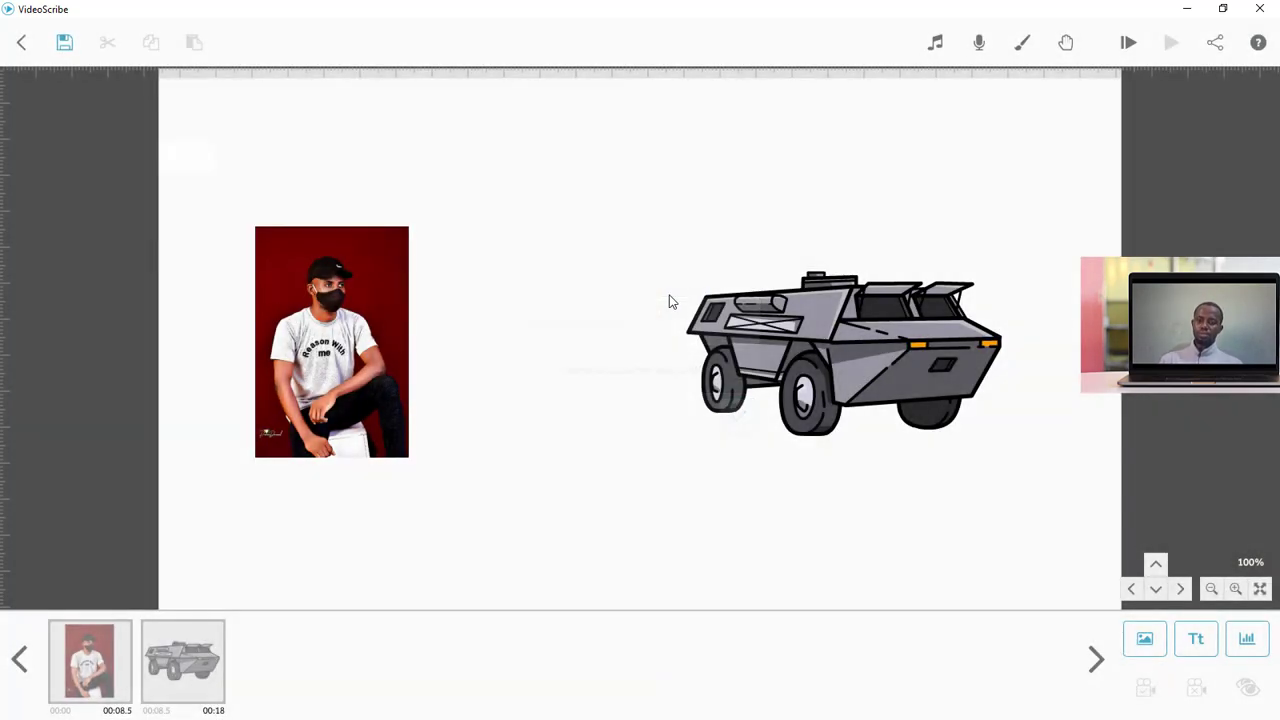
Step: Replace the photo of the seated man with the recently used image of the woman in the beige dress
click(387, 340)
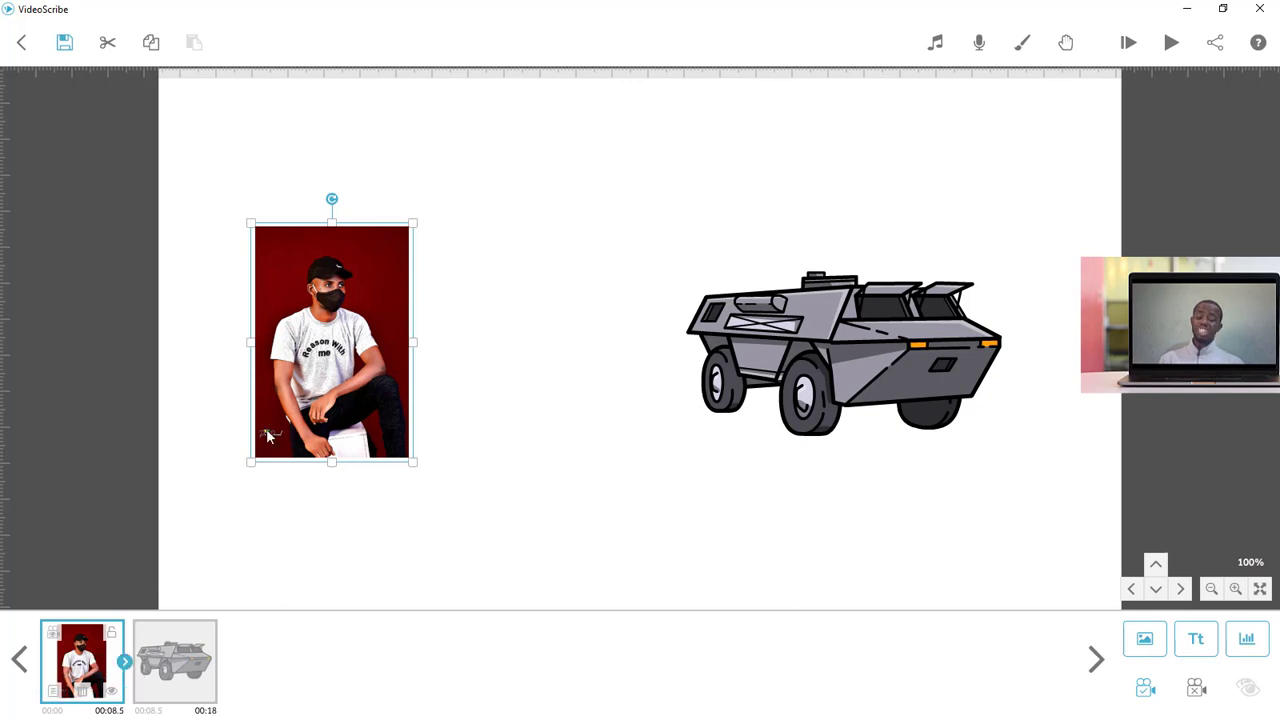
click(55, 694)
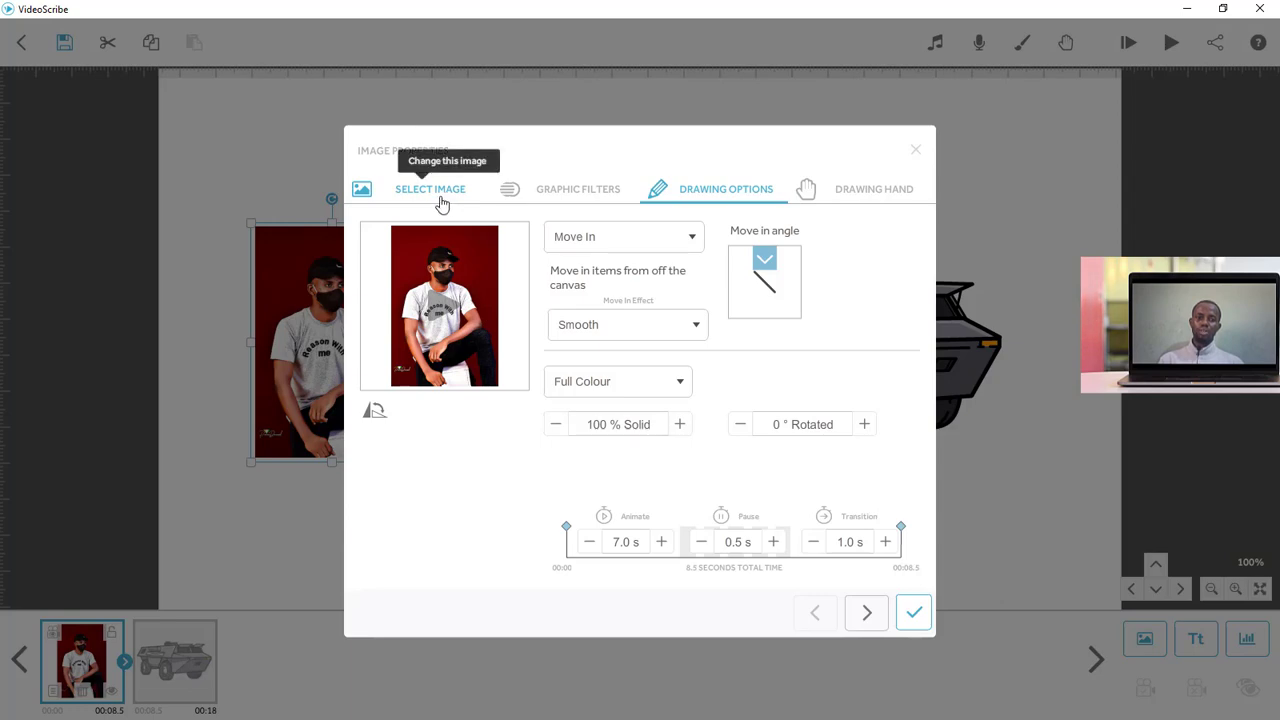
click(442, 204)
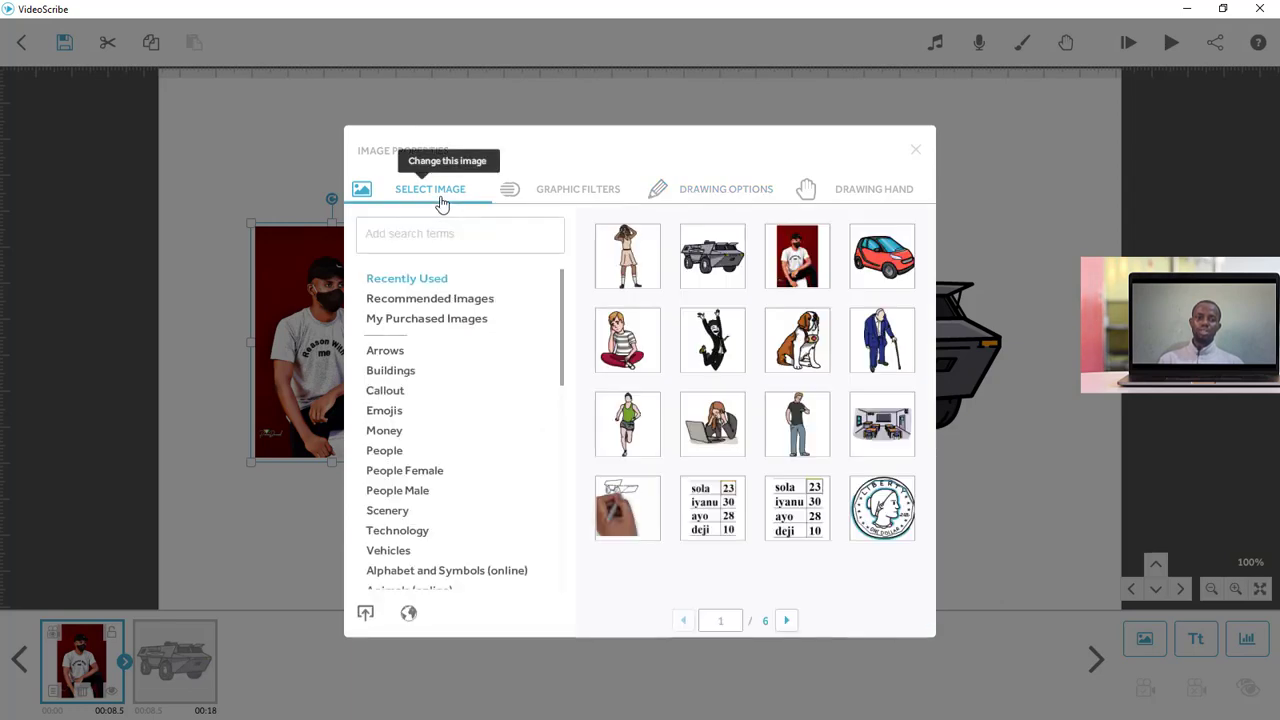
click(634, 288)
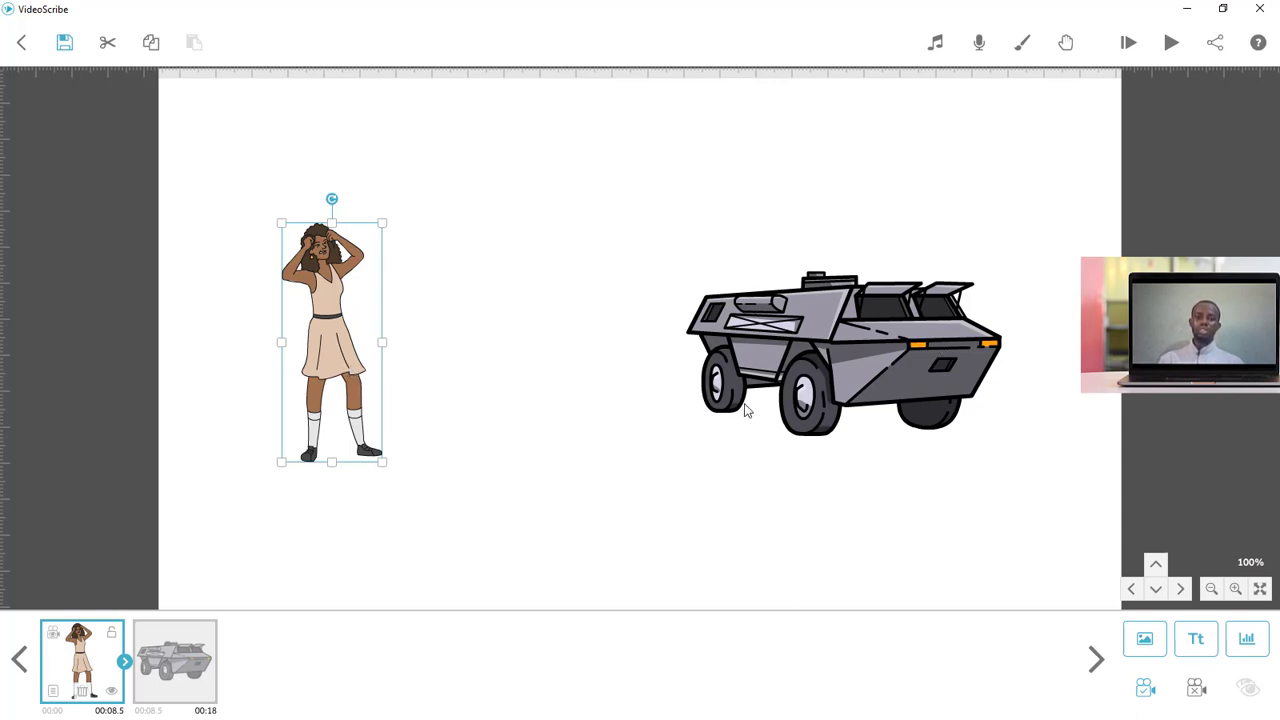
Step: Preview the scribe from the start to check the woman's morph into the armoured vehicle
click(1126, 42)
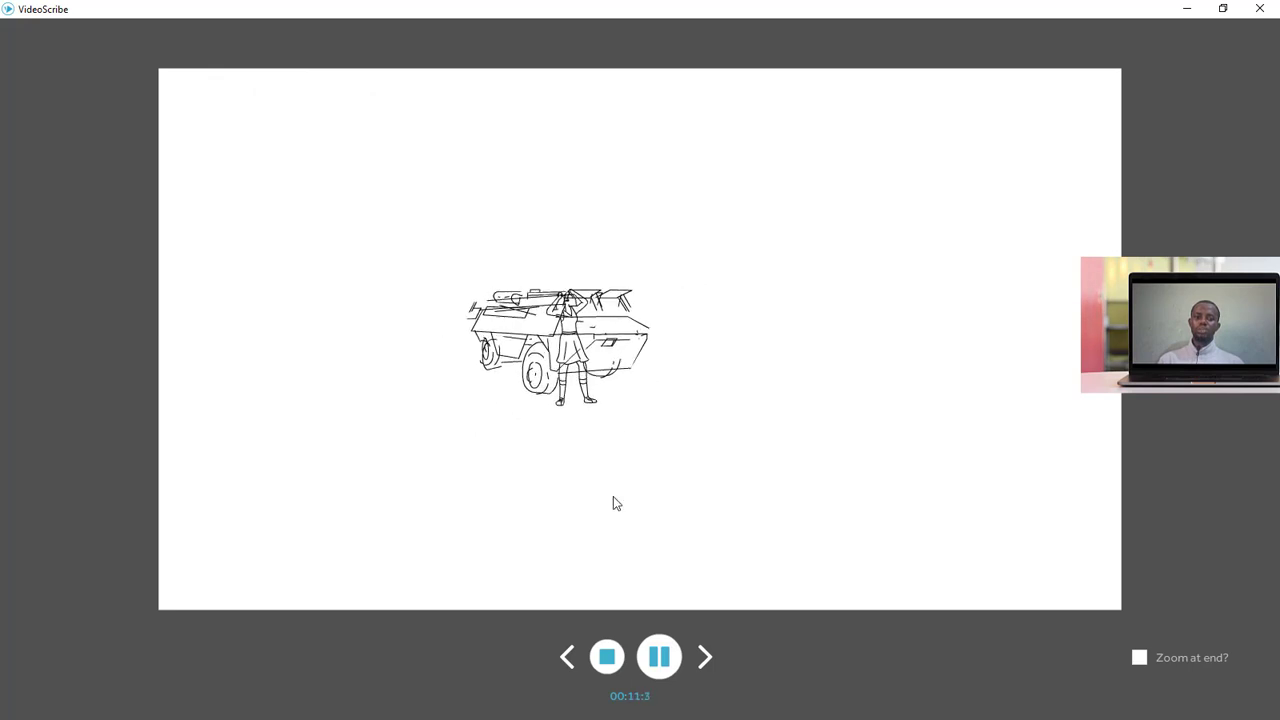
click(607, 656)
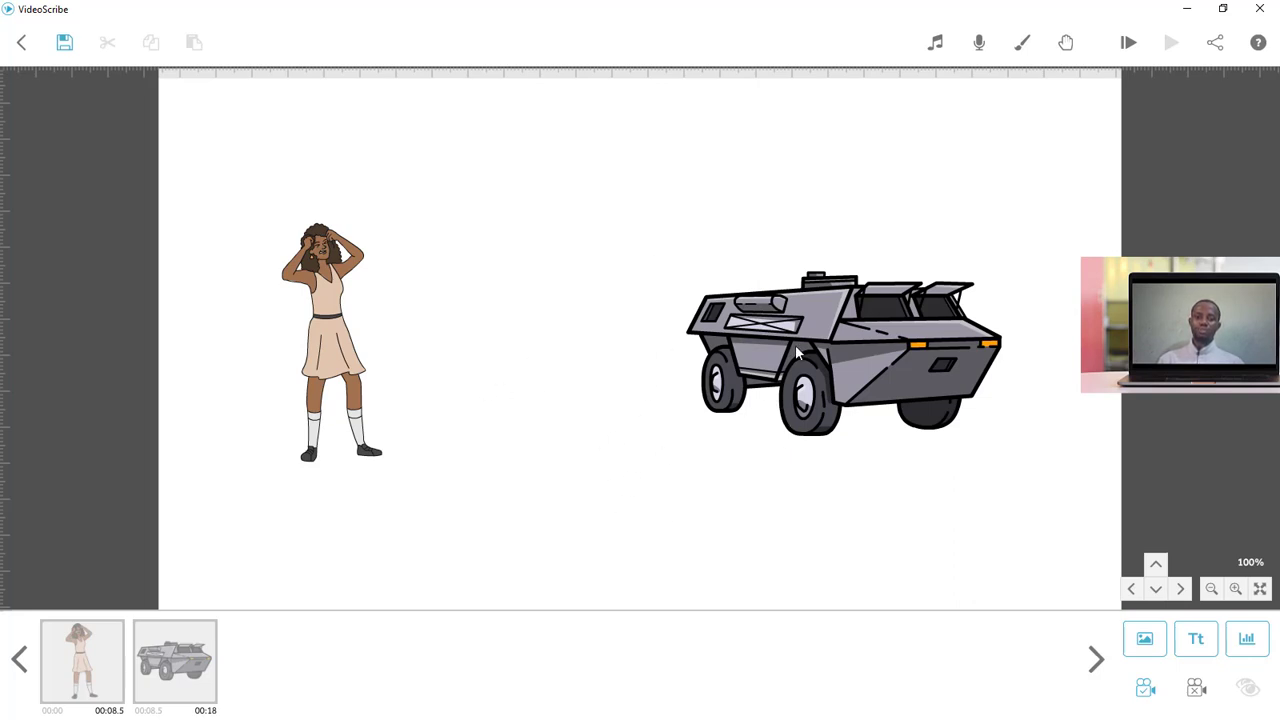
click(840, 371)
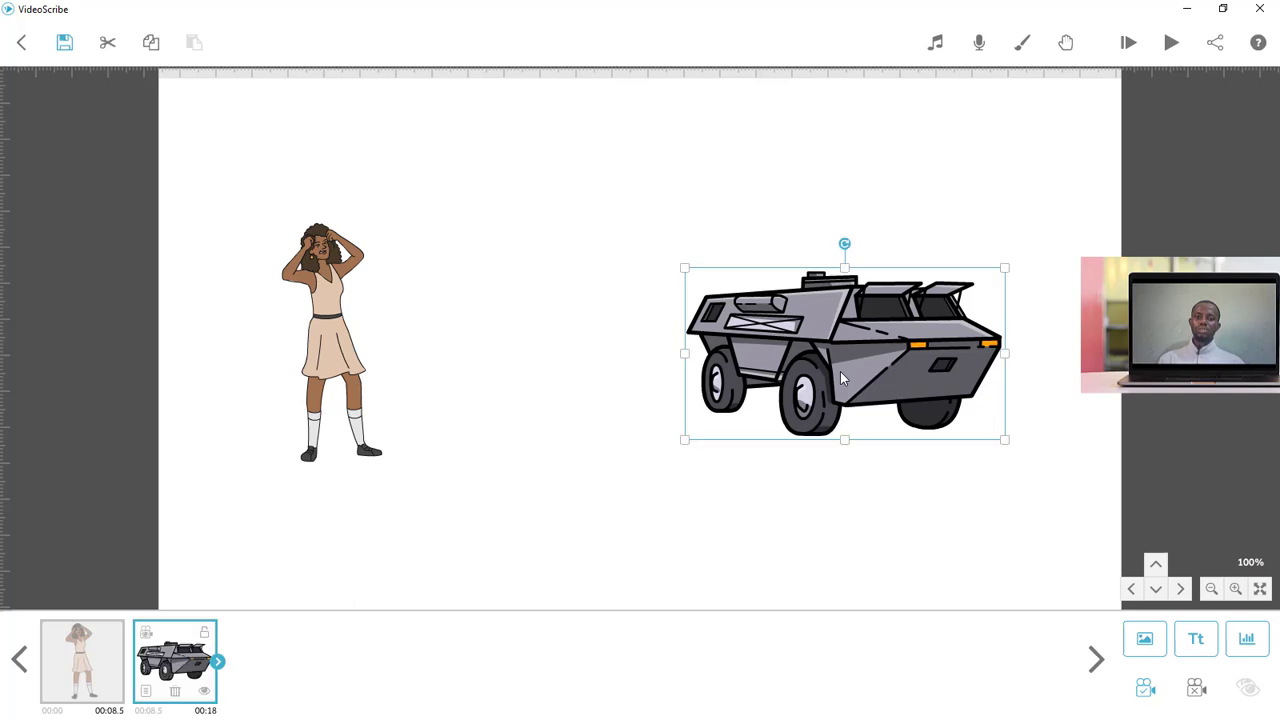
click(528, 403)
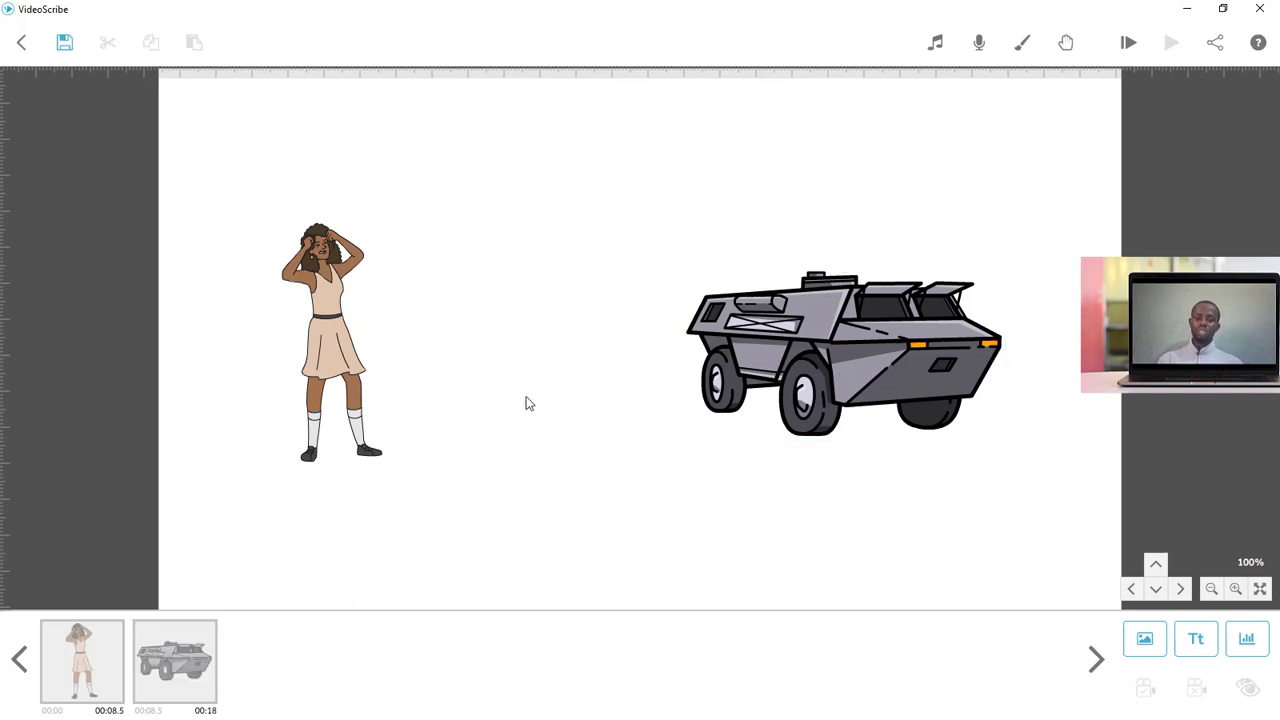
Step: Delete all elements from the canvas
key(ctrl+a)
key(Delete)
key(Return)
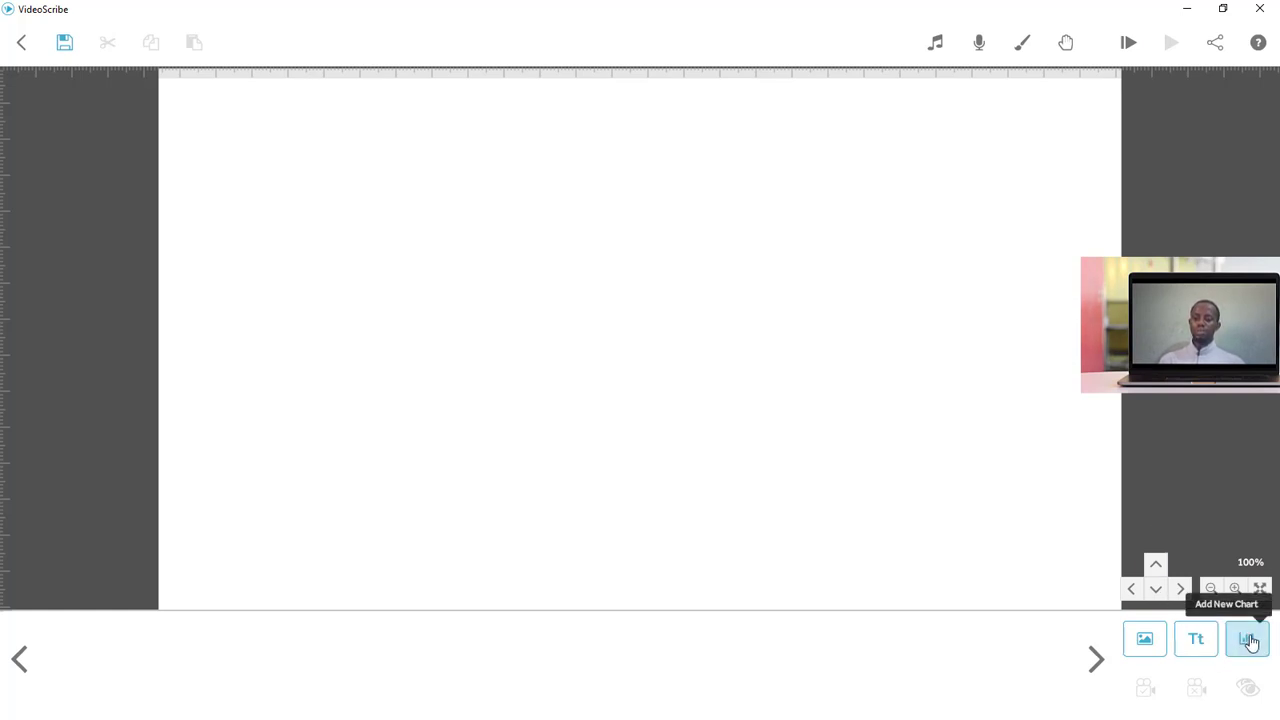
Step: Start a new chart with the labels orange,apple,mango
click(1247, 639)
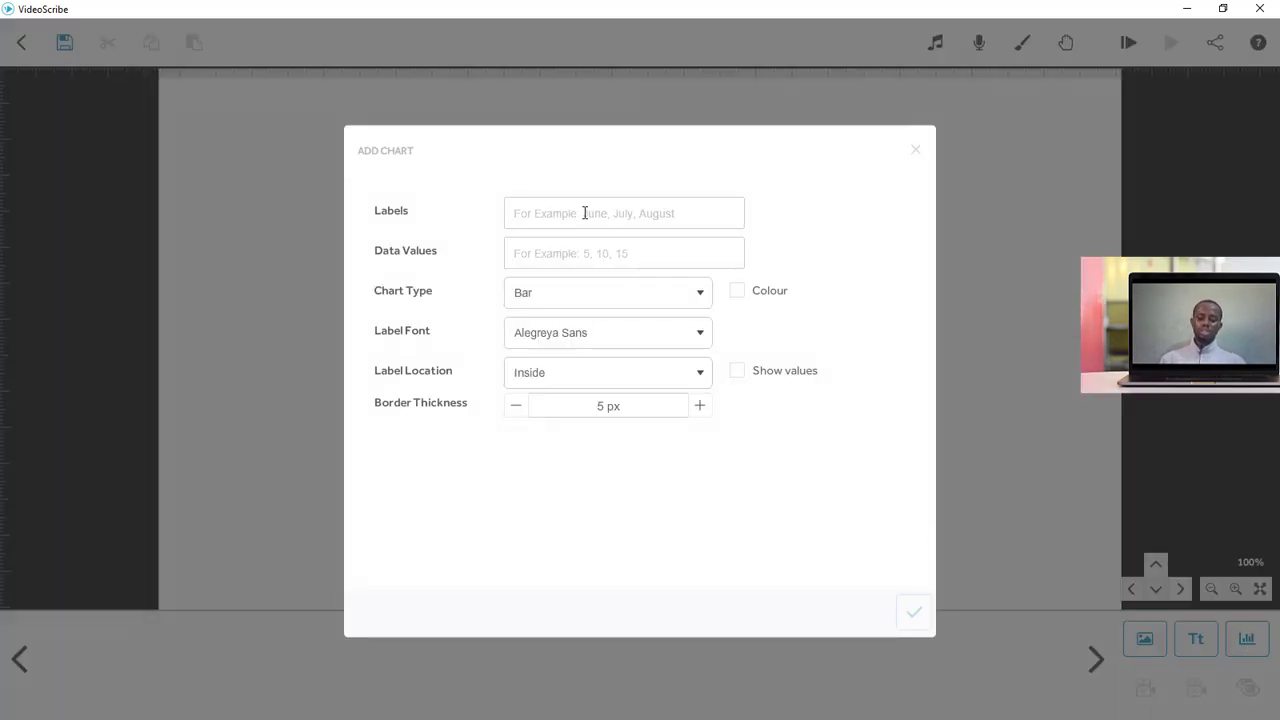
text(orange,apple,mag)
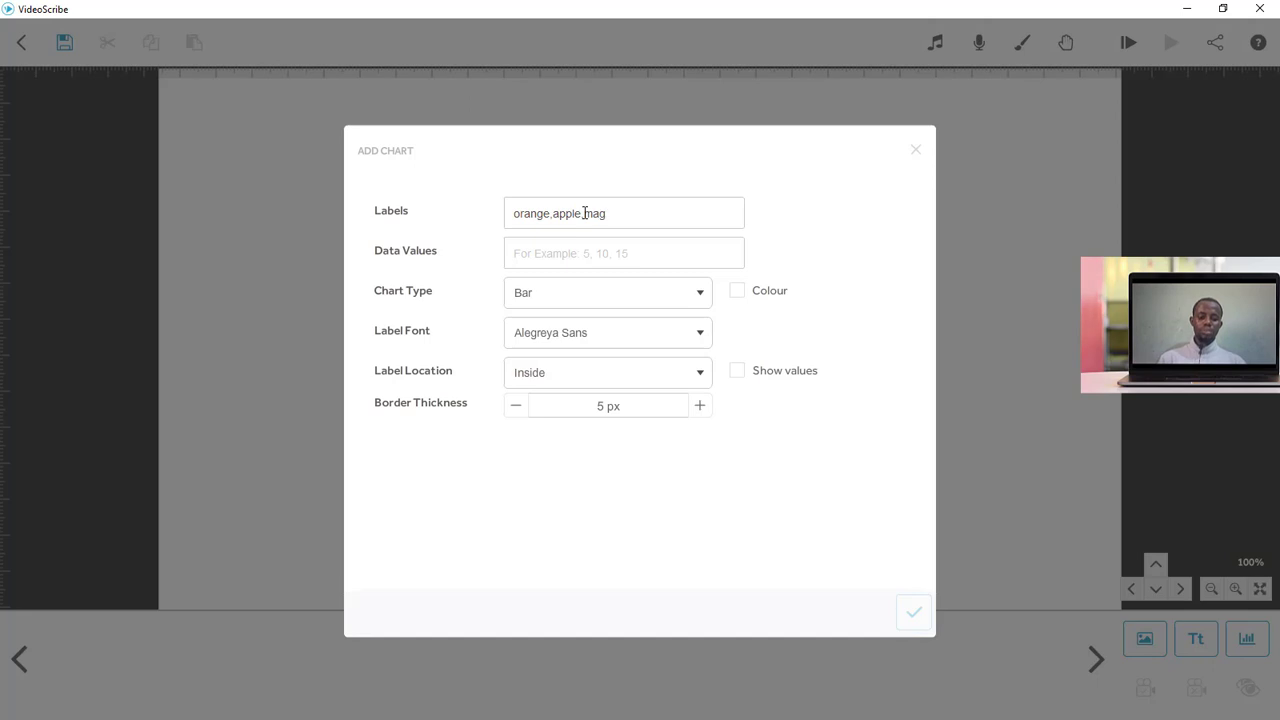
key(BackSpace)
text(ngo)
Step: Enter the data values 20,40,30, keep the Bar chart type and add the chart to the canvas
click(543, 258)
text(20)
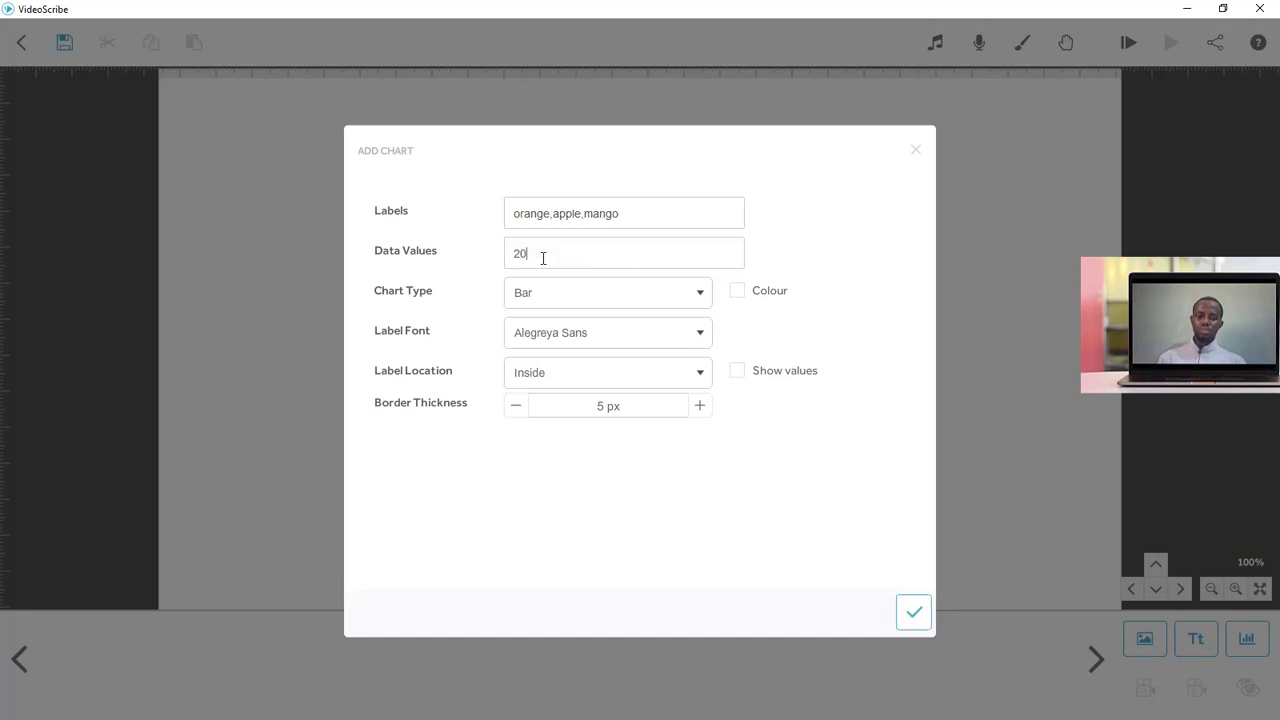
text(,40,)
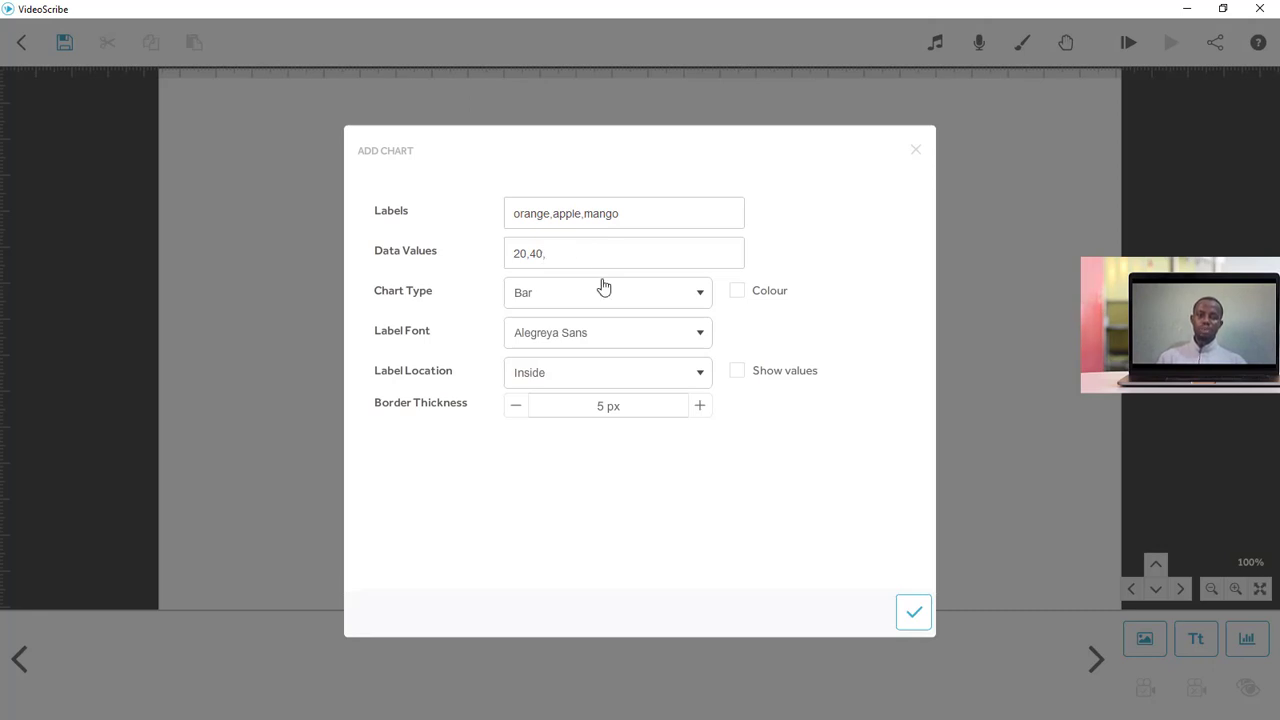
text(30)
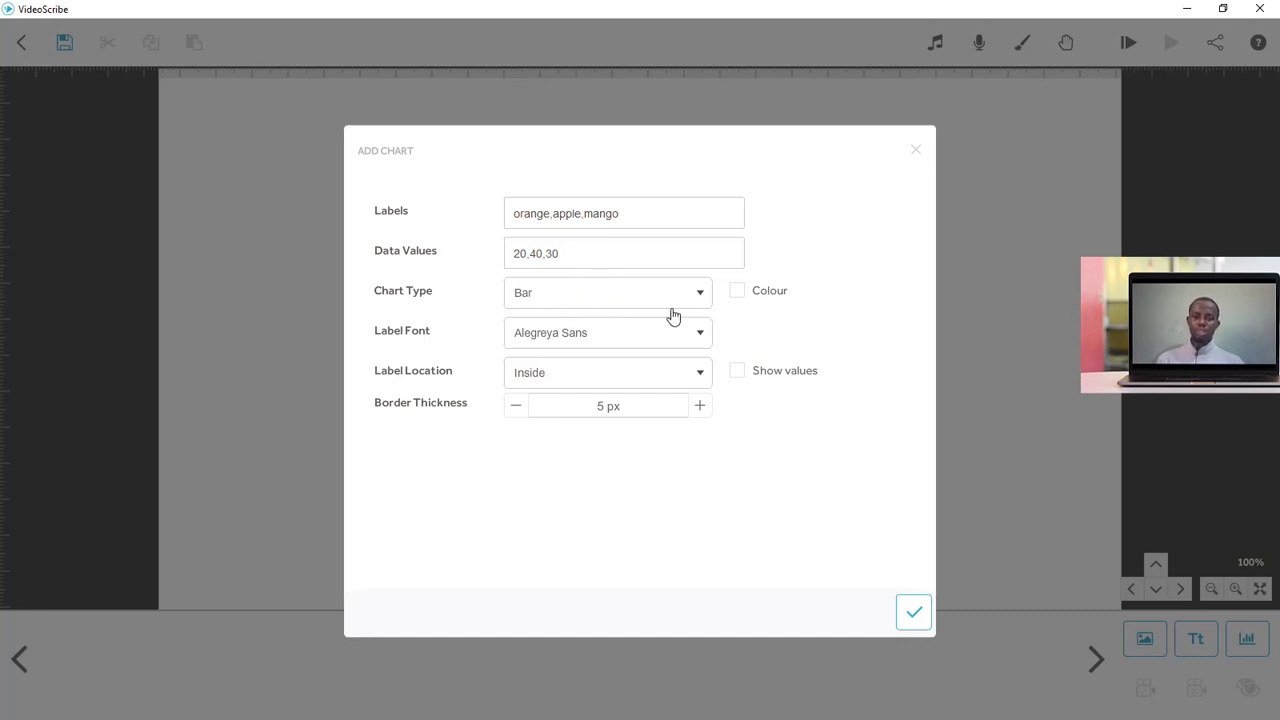
click(564, 306)
click(564, 306)
click(914, 612)
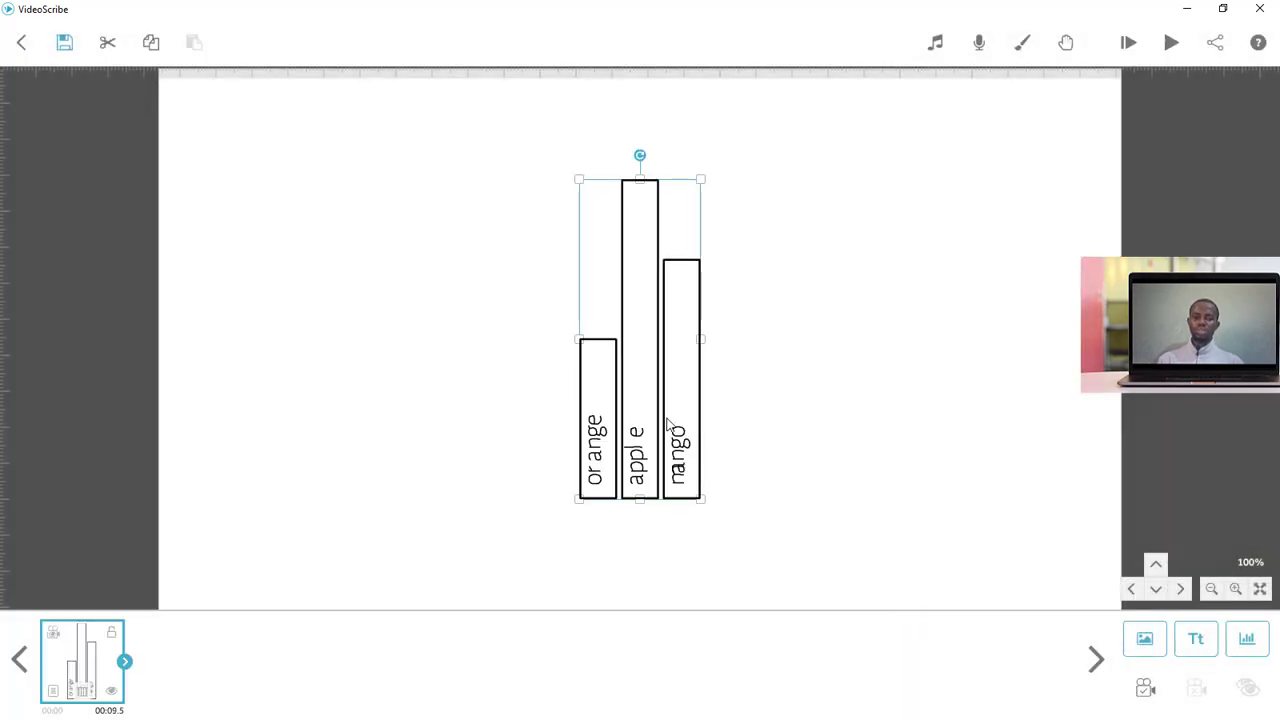
Step: Move the bar chart up the canvas and set its label location to Outside
drag(680, 425, 675, 340)
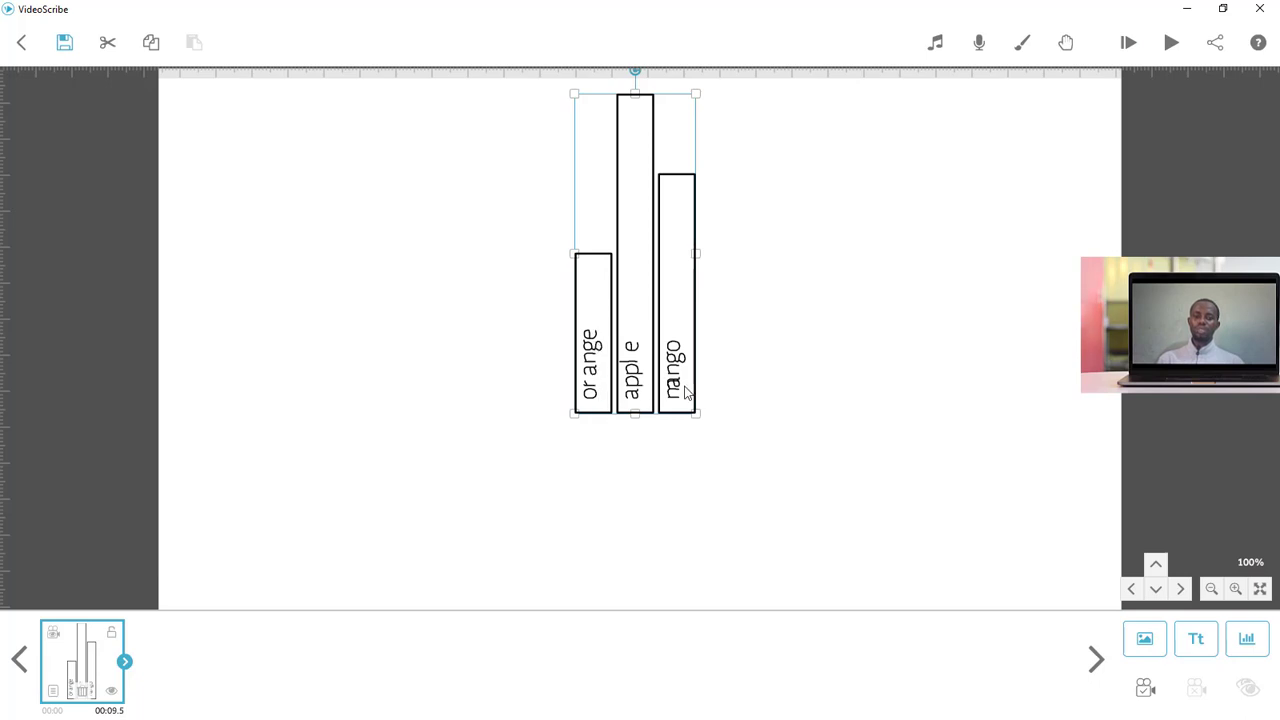
double_click(632, 372)
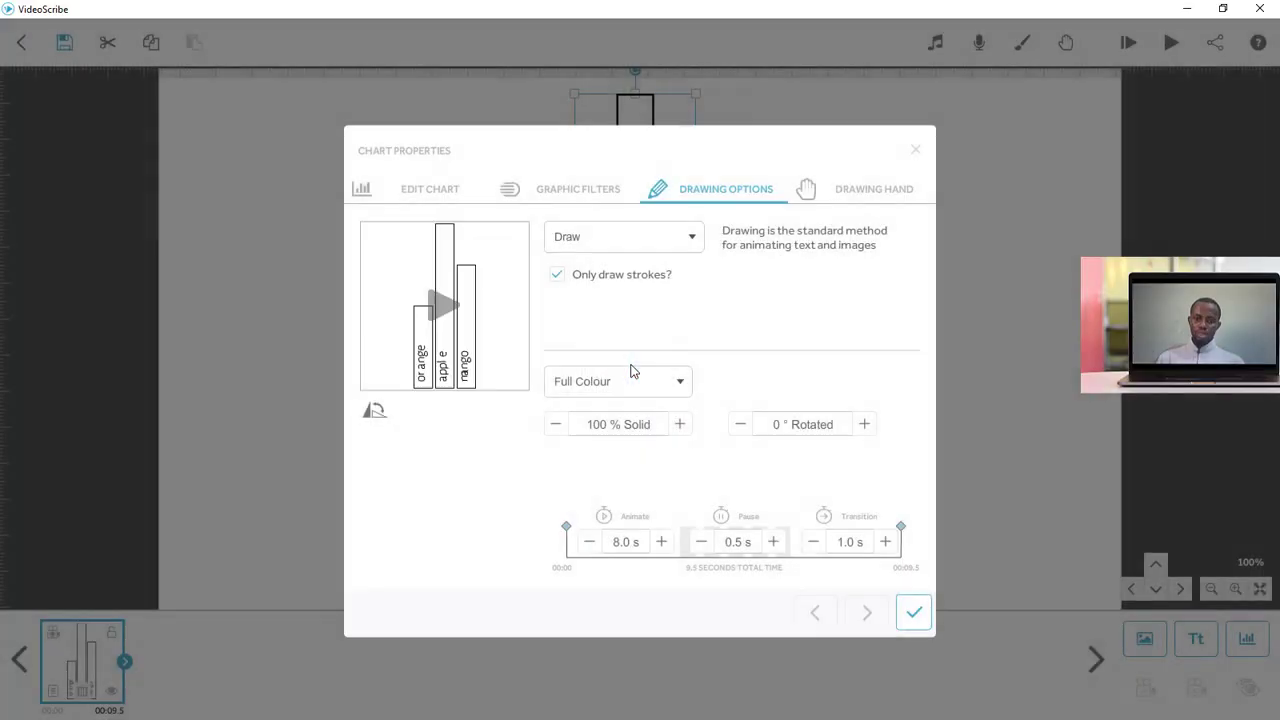
click(444, 199)
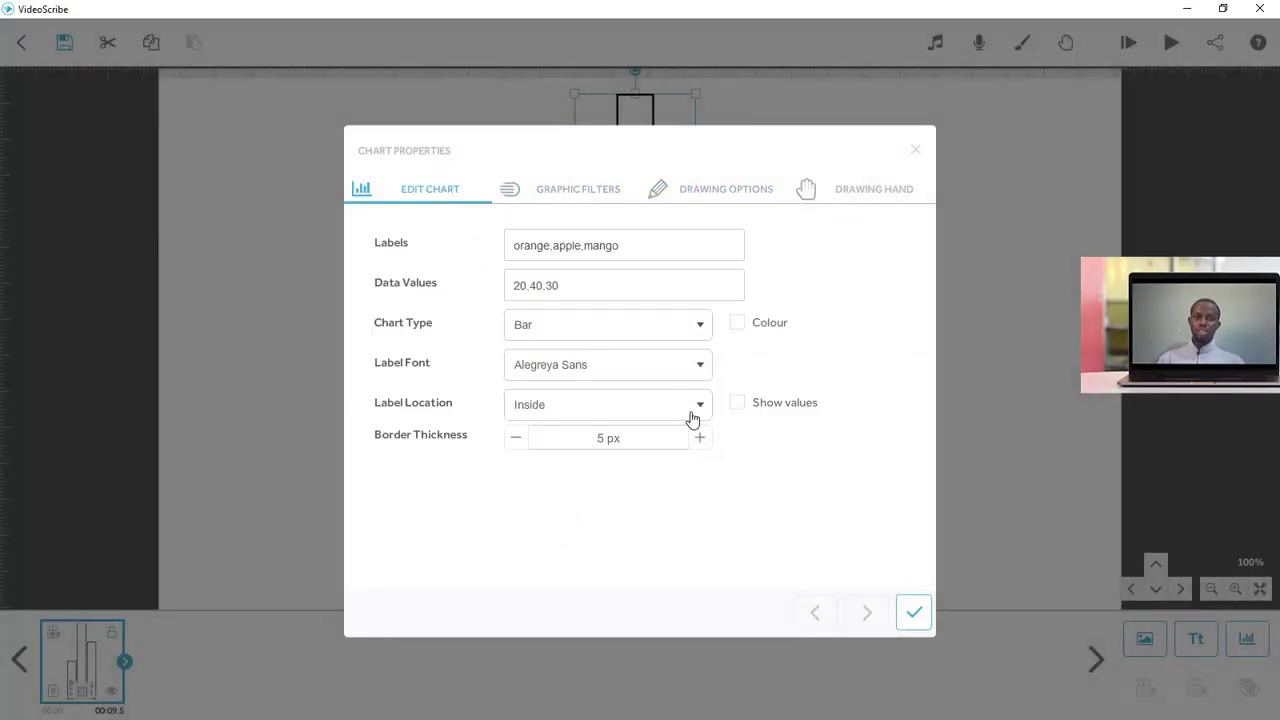
click(586, 408)
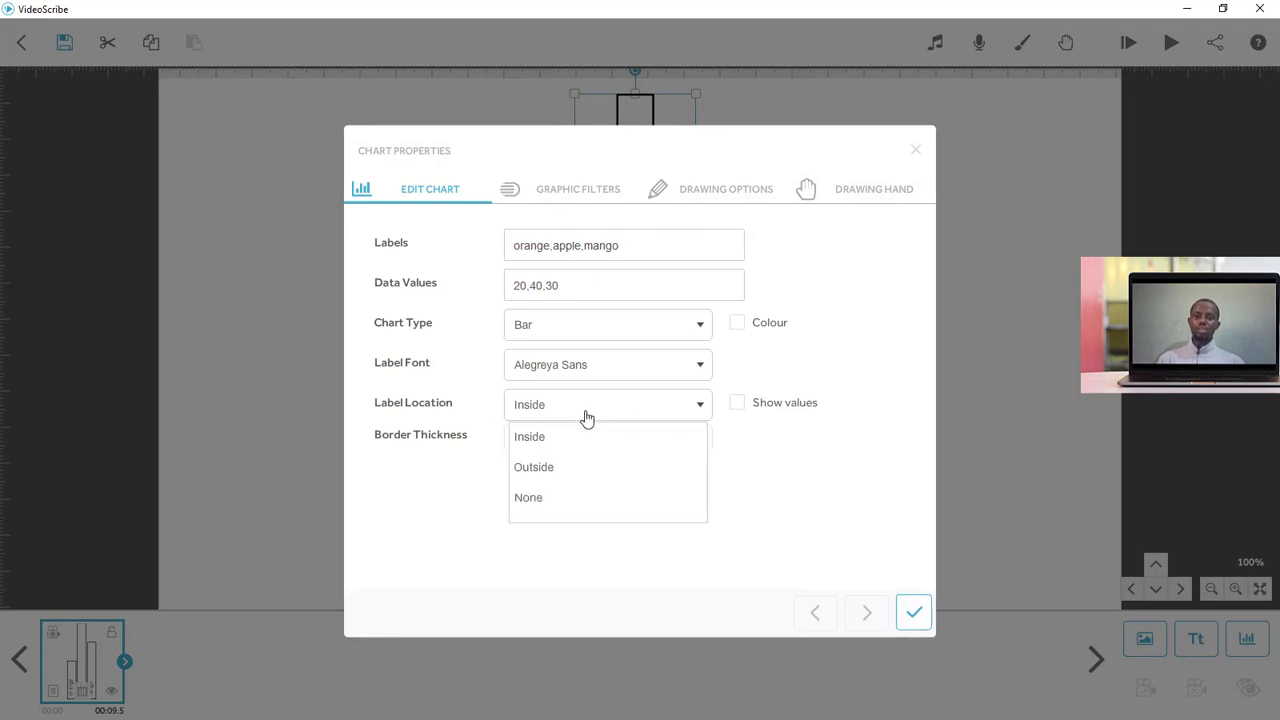
click(550, 468)
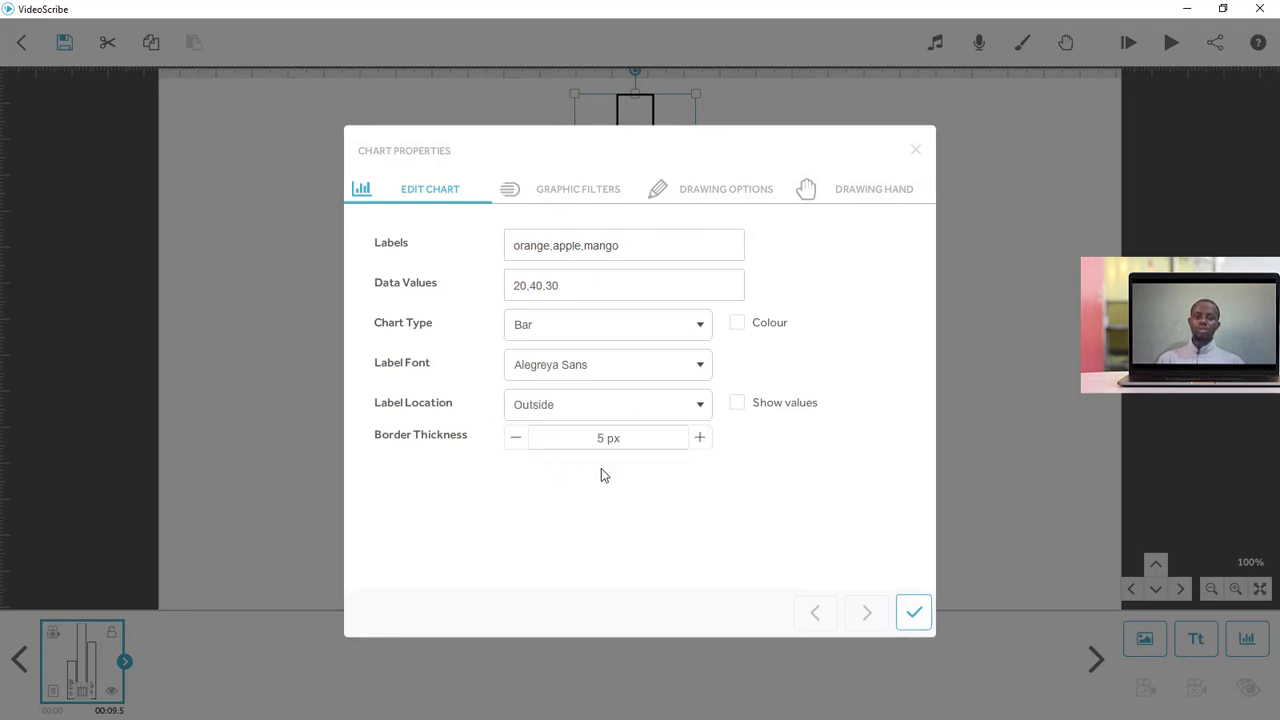
click(913, 612)
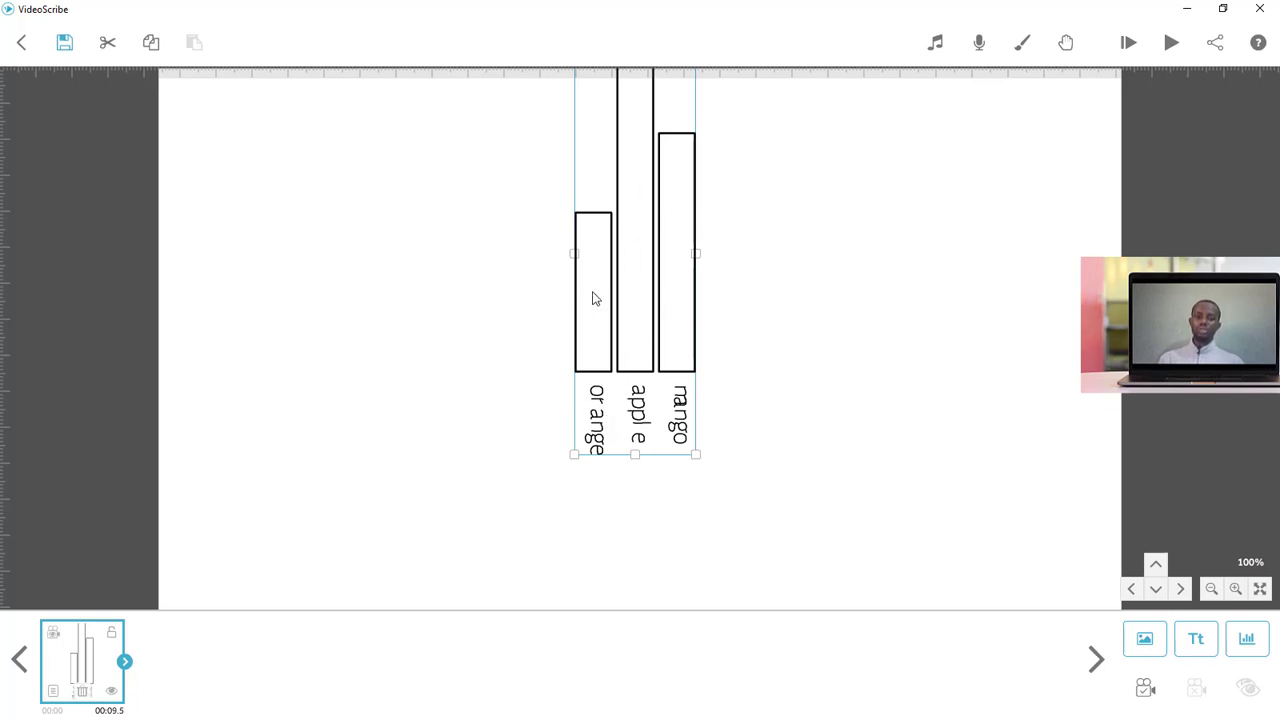
Step: Enable Colour for the bar chart in its chart properties
click(53, 693)
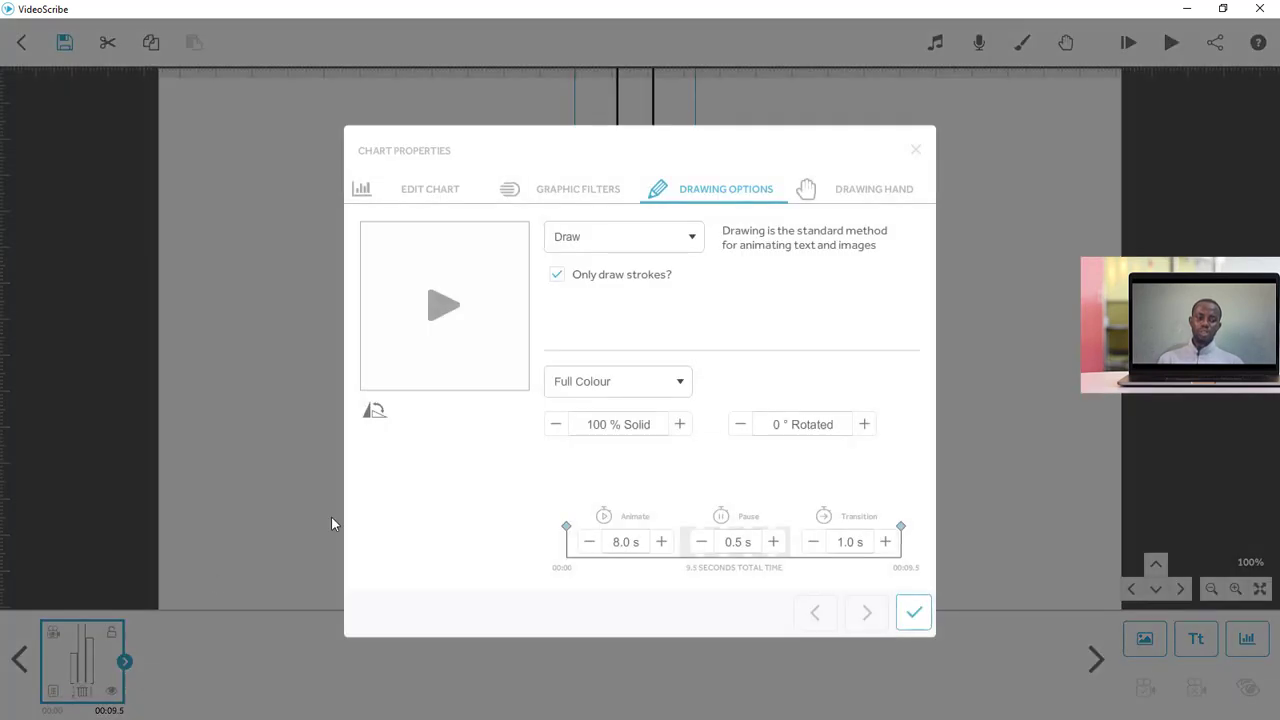
click(455, 204)
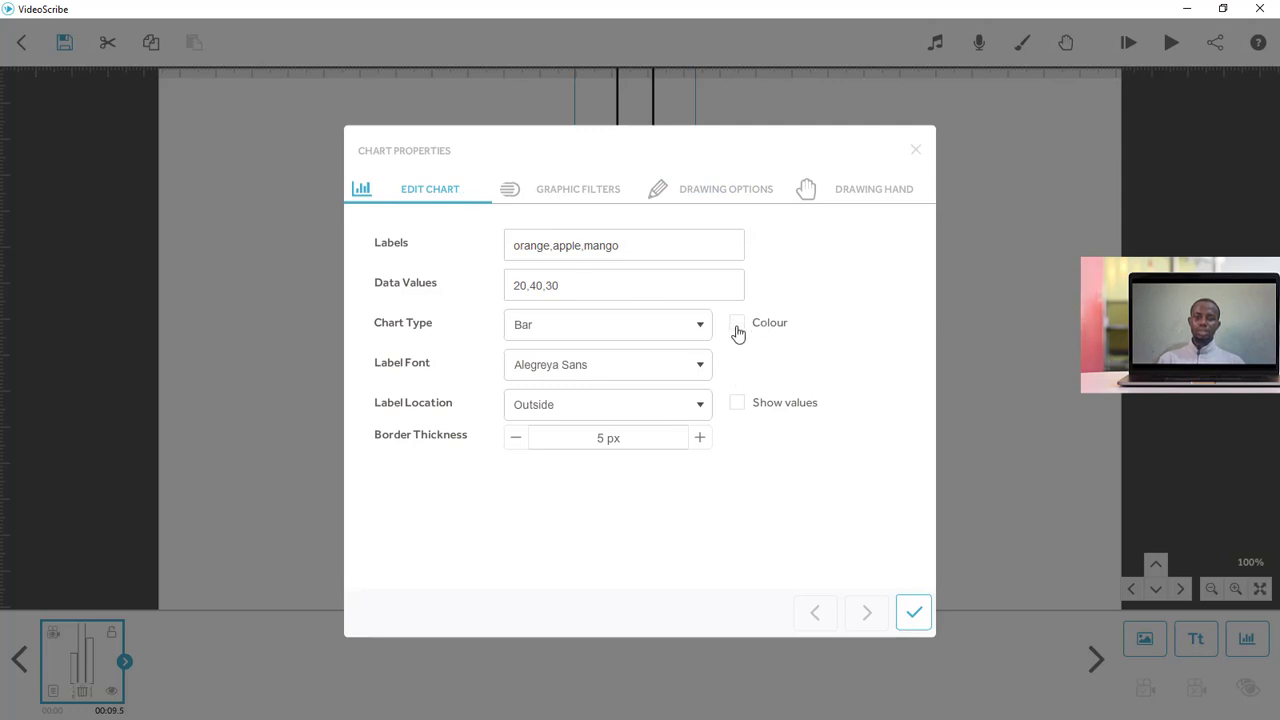
click(914, 613)
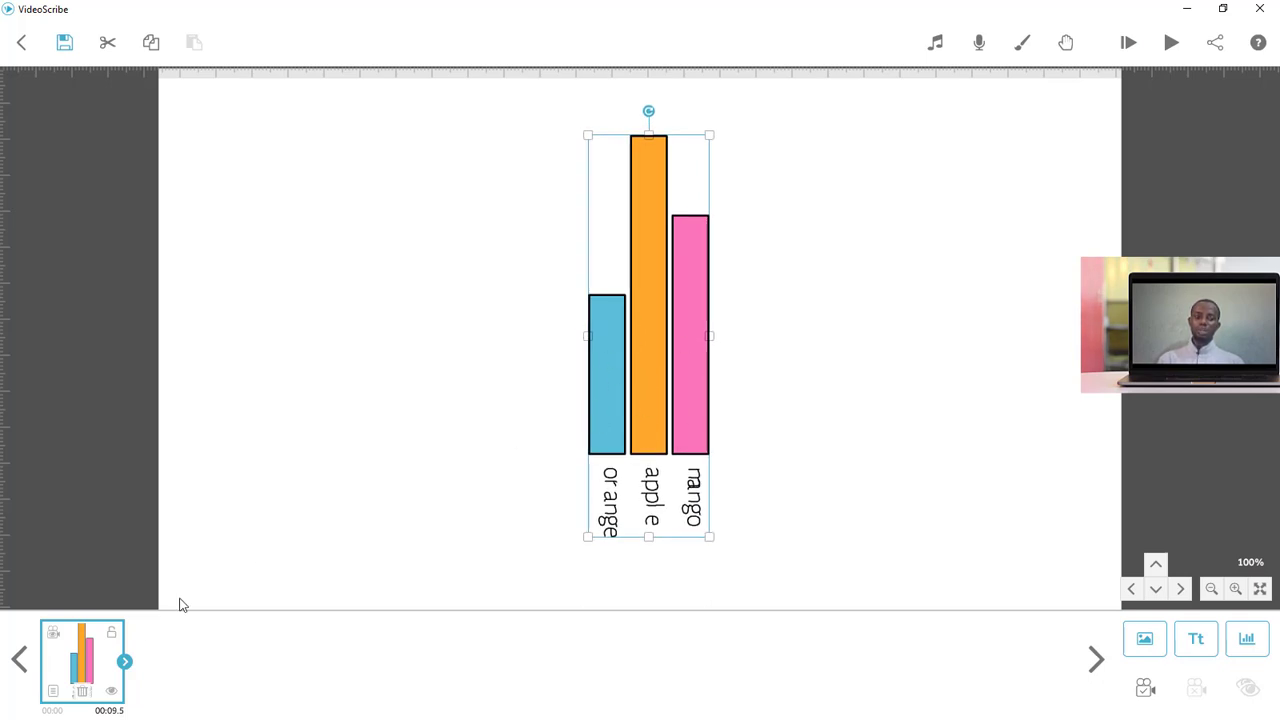
Step: Enable Show values for the bar chart and move the chart to the left on the canvas
click(53, 691)
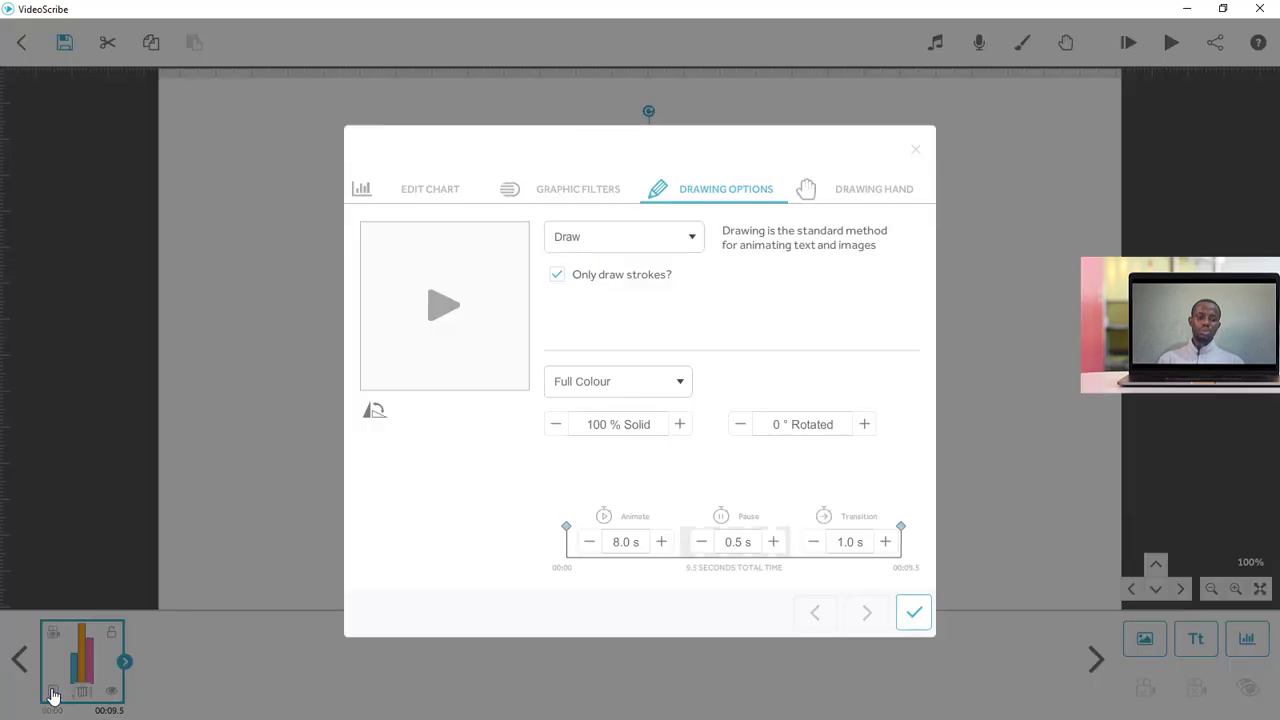
click(420, 192)
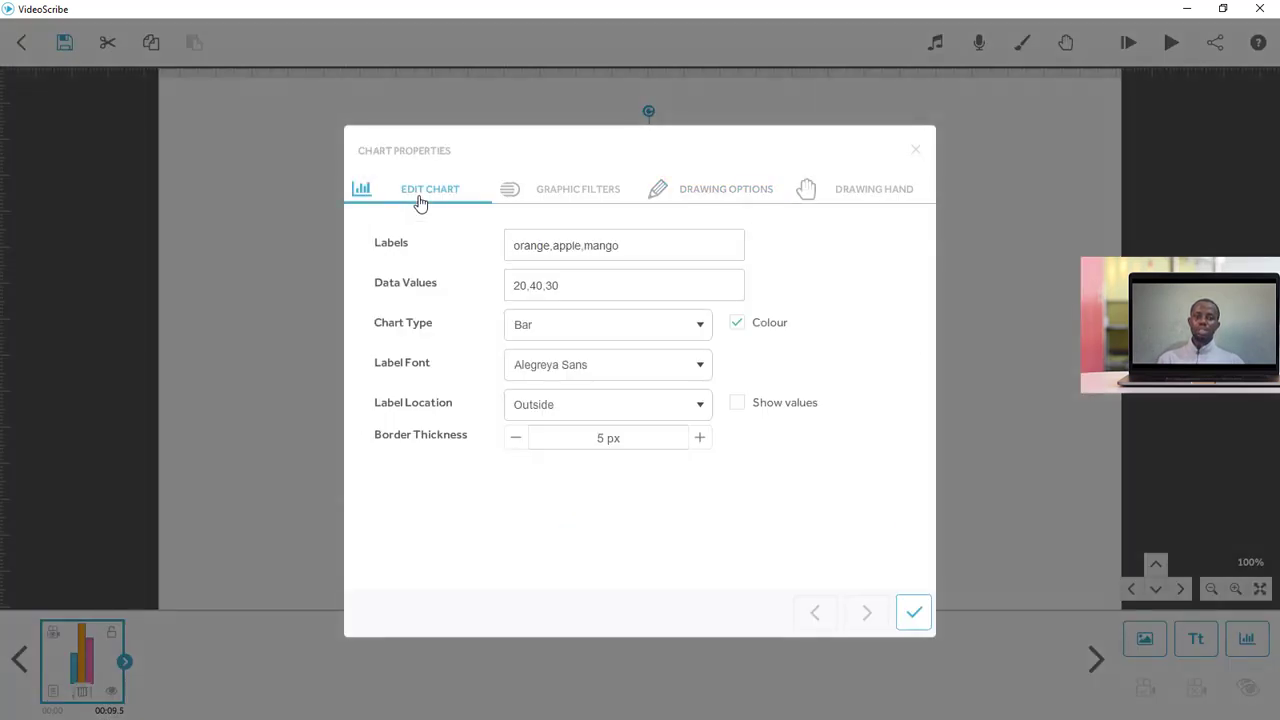
click(739, 404)
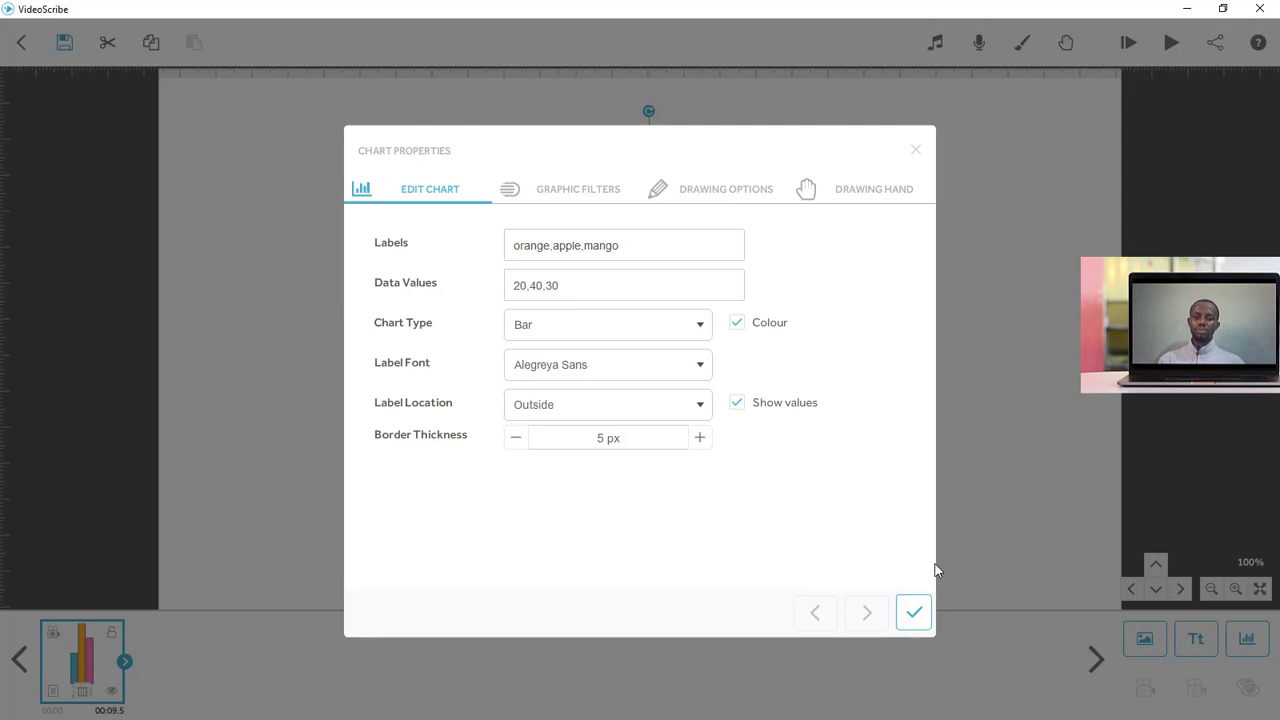
click(914, 613)
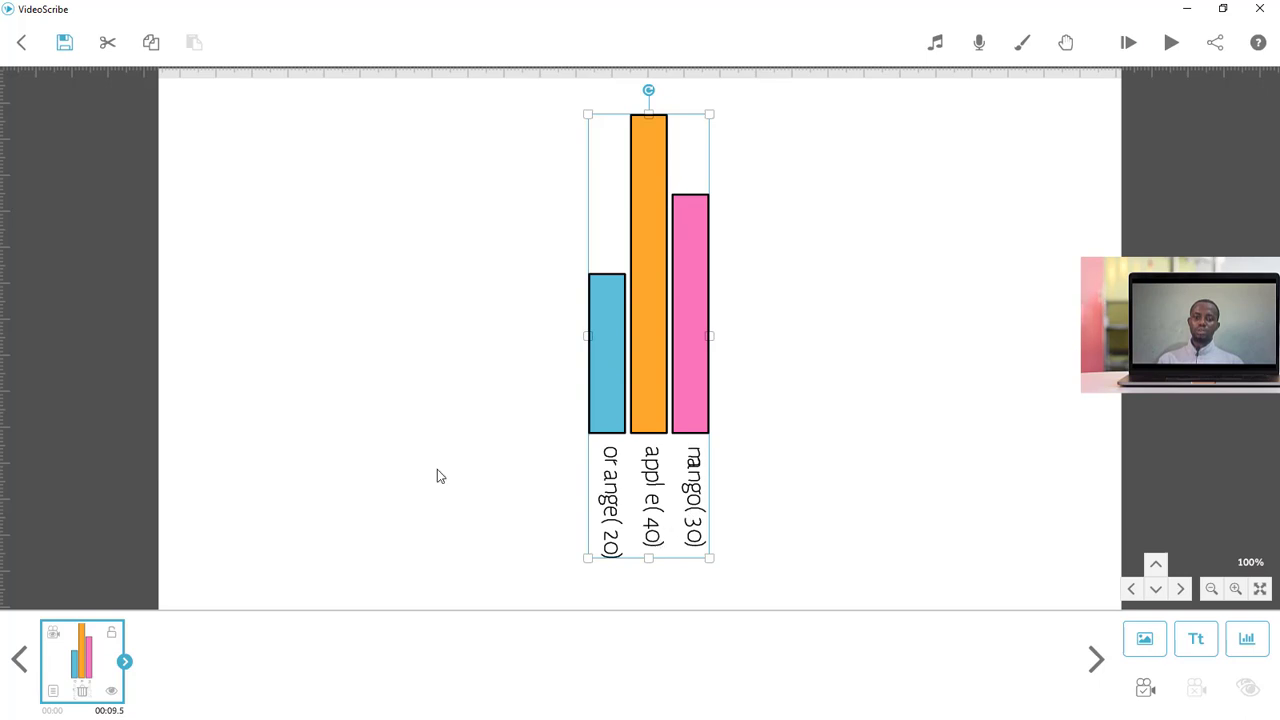
drag(663, 366, 567, 368)
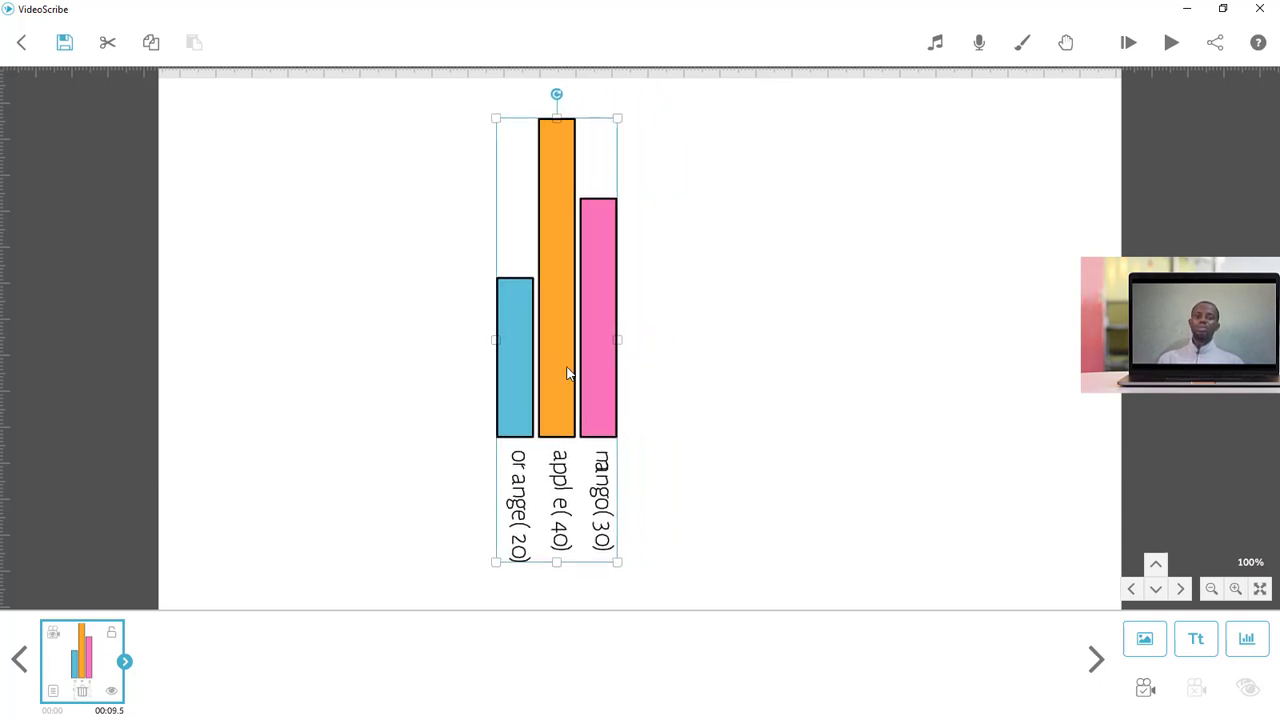
Step: Change the bar chart's type to Pie, and reposition and shrink the resulting pie chart on the canvas
click(54, 690)
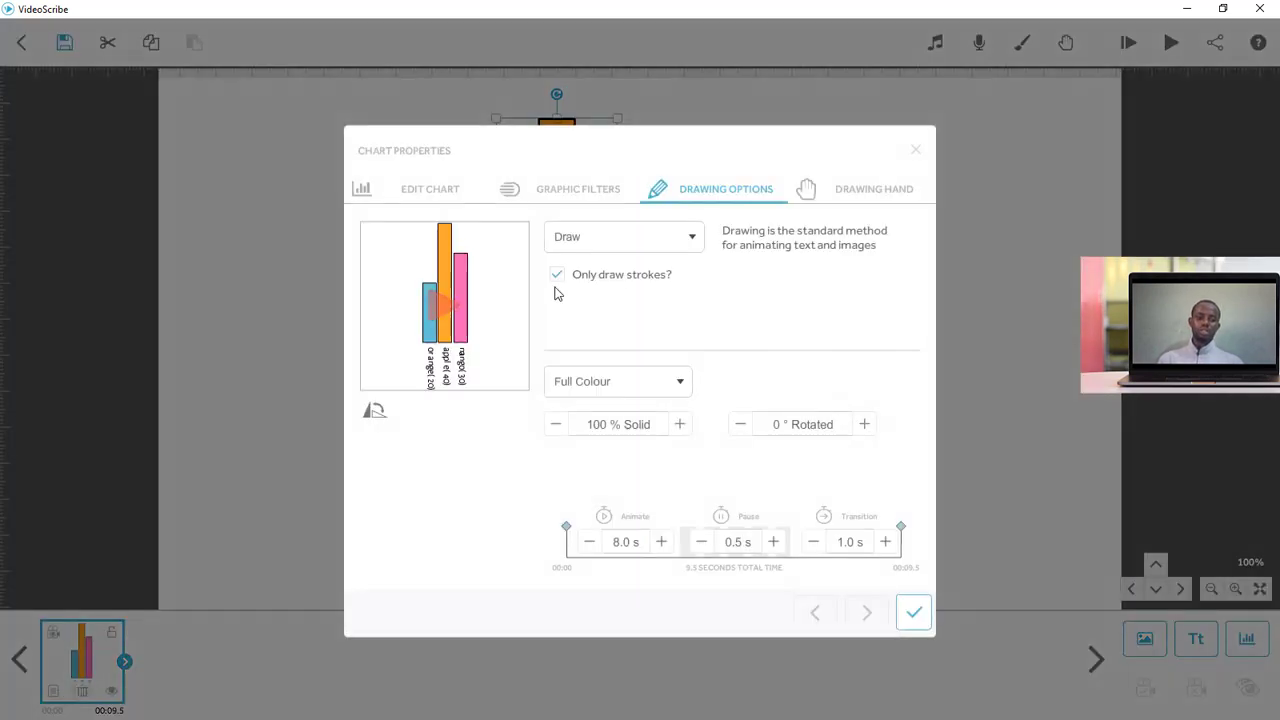
click(469, 195)
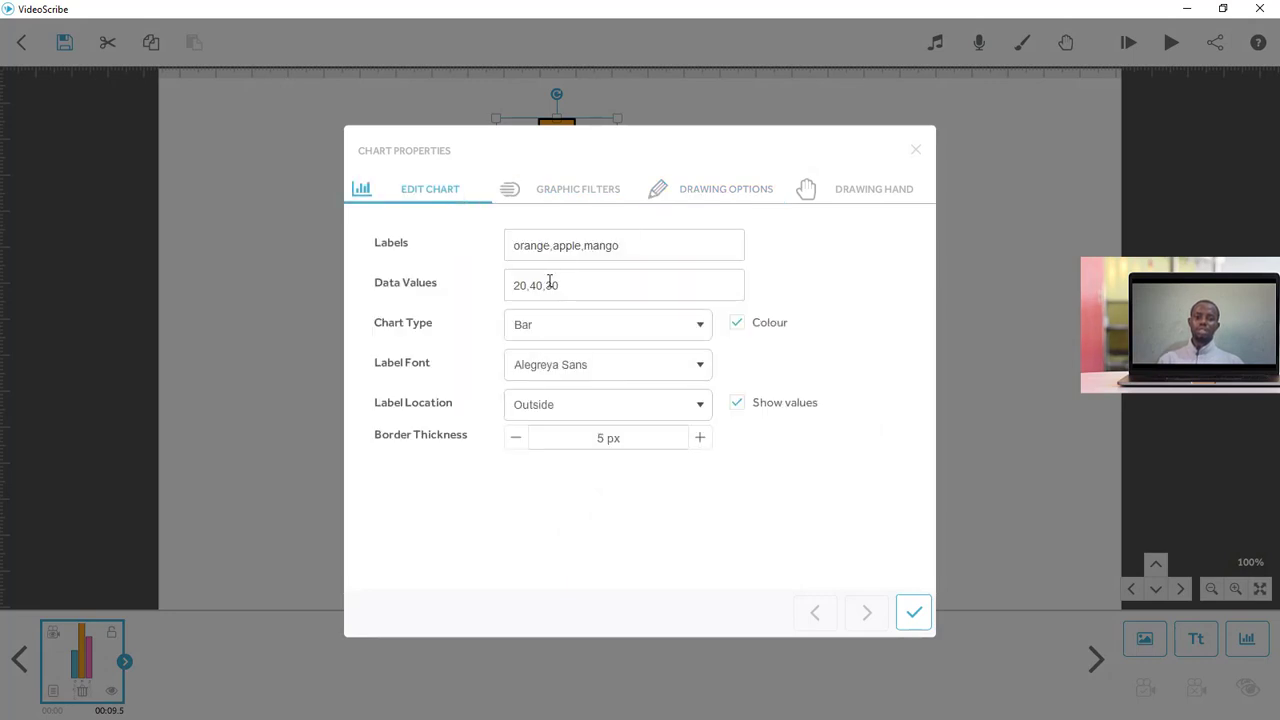
click(530, 338)
click(530, 338)
click(530, 338)
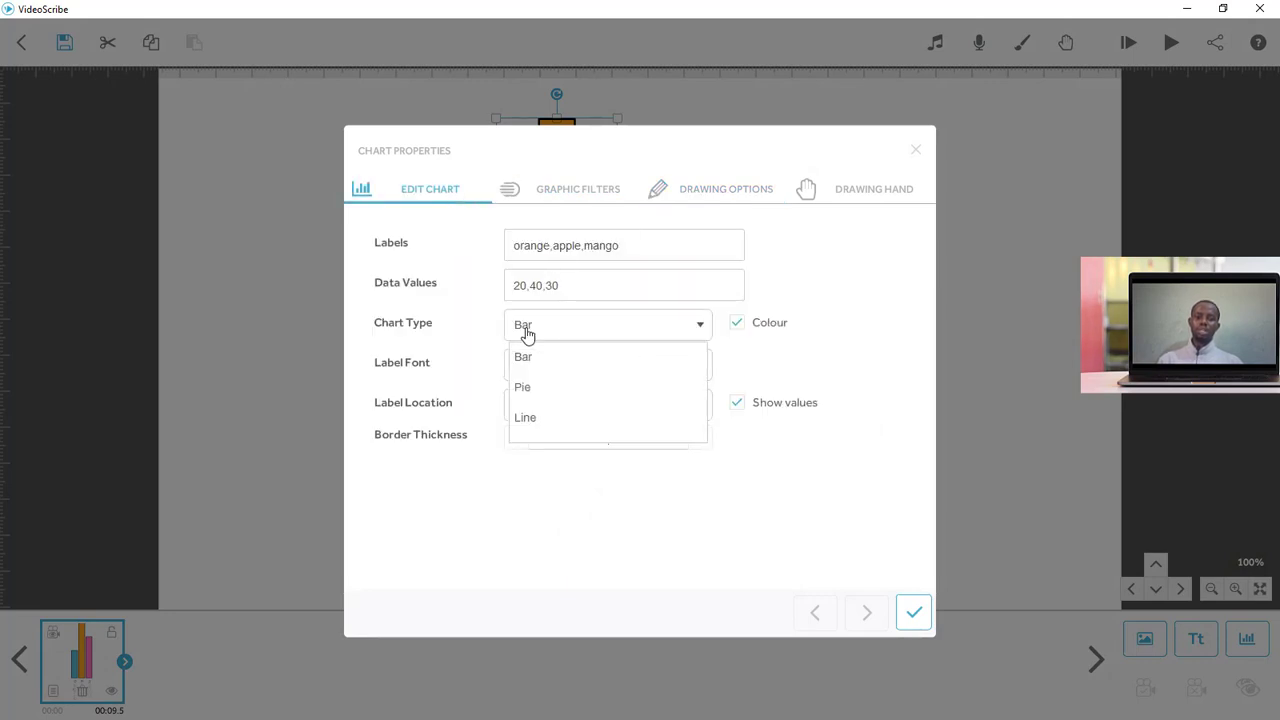
click(526, 396)
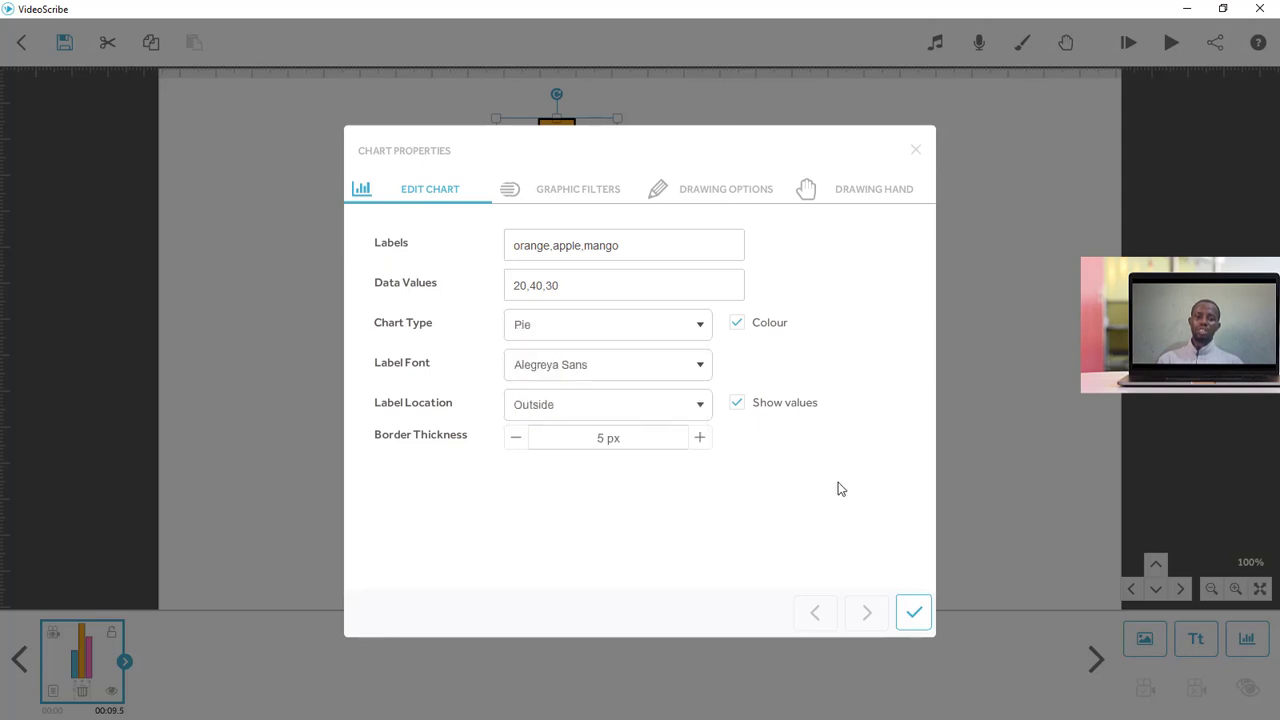
click(912, 613)
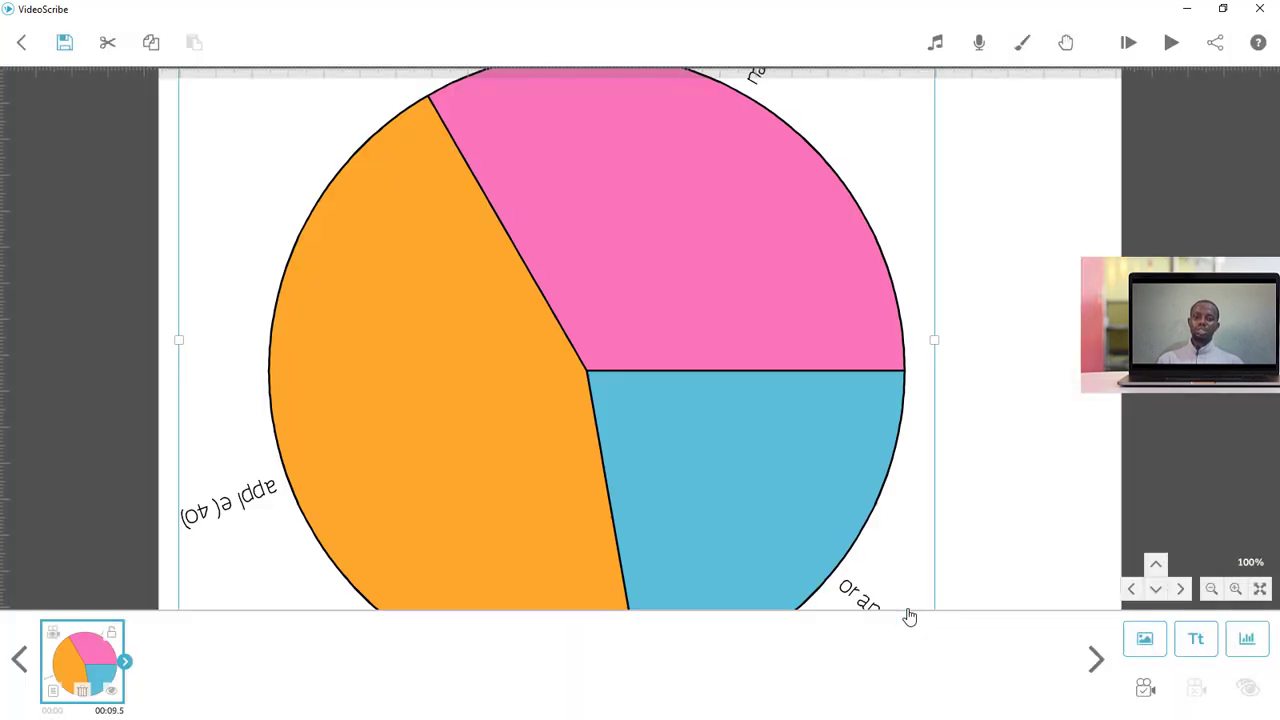
drag(743, 465, 731, 332)
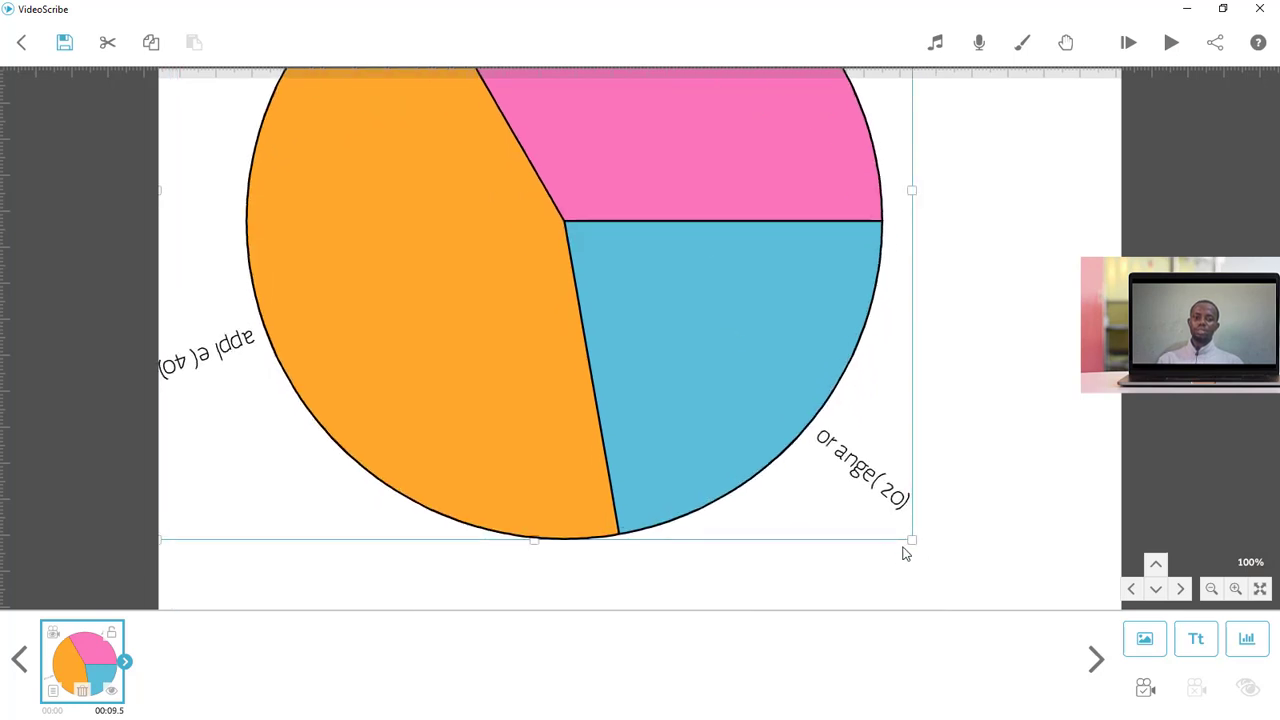
drag(909, 546, 769, 469)
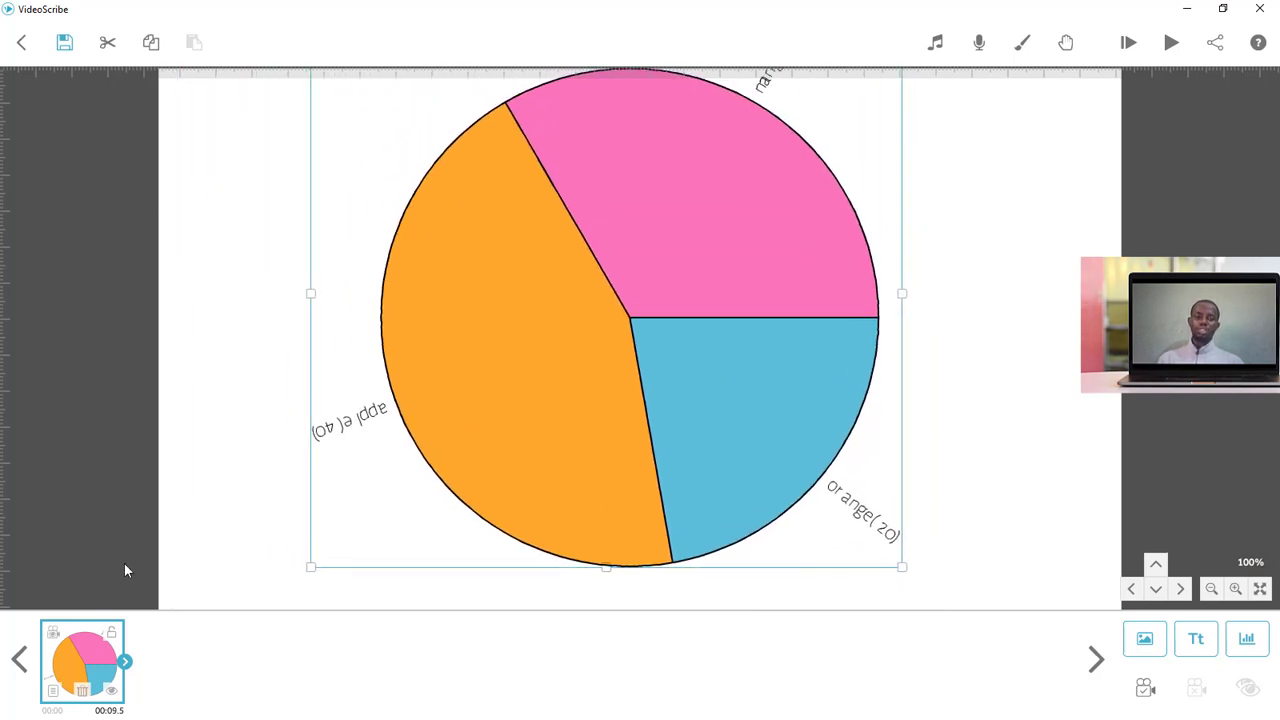
Step: Change the pie chart's type to Line in its chart properties
click(55, 691)
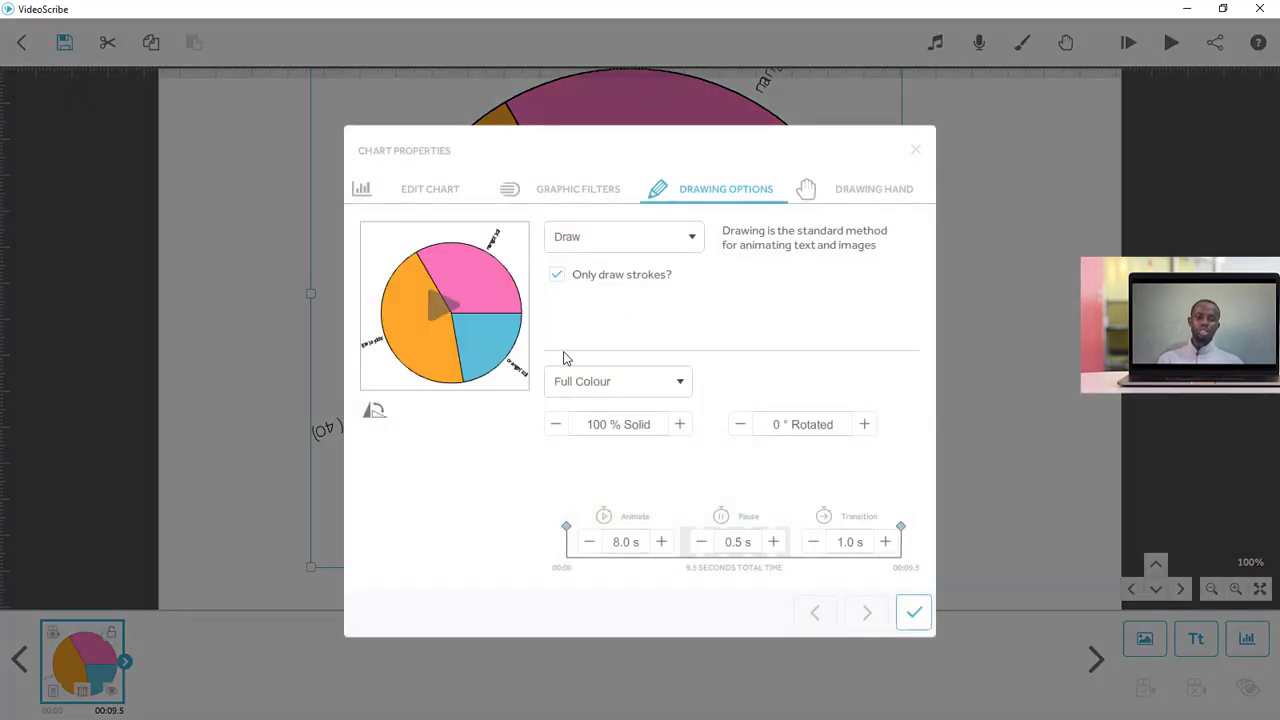
click(436, 196)
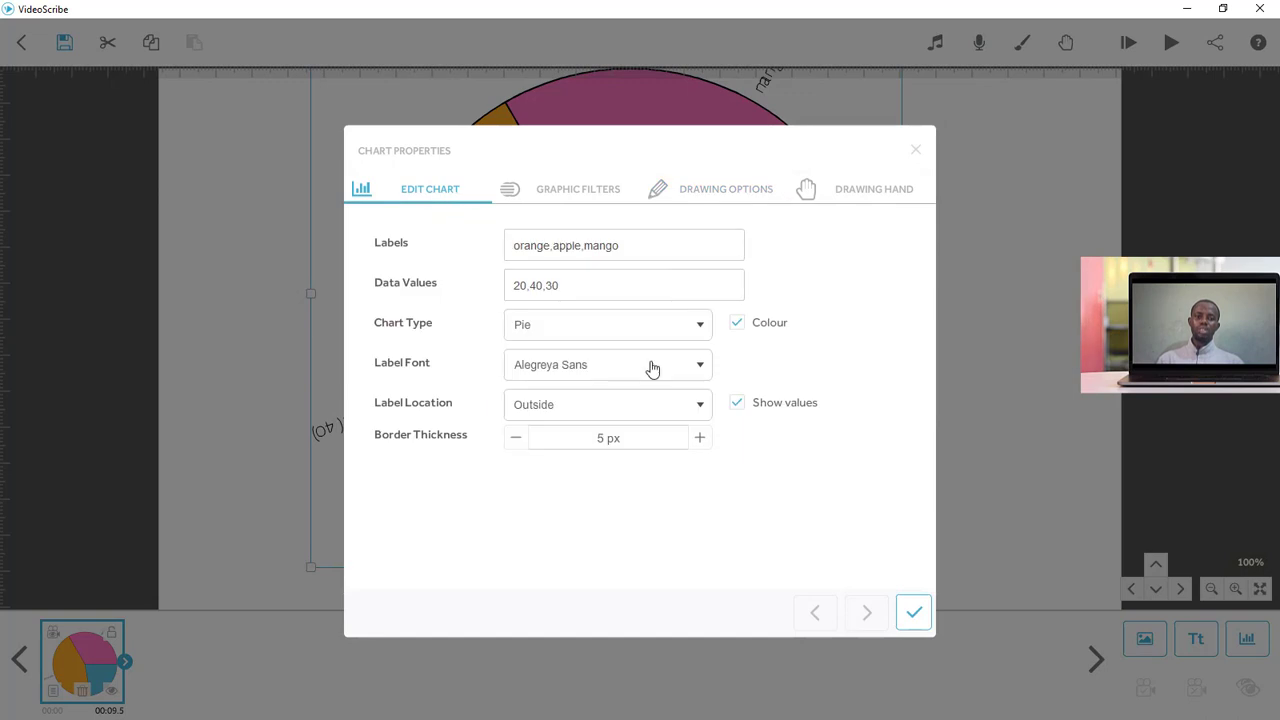
click(581, 323)
click(537, 429)
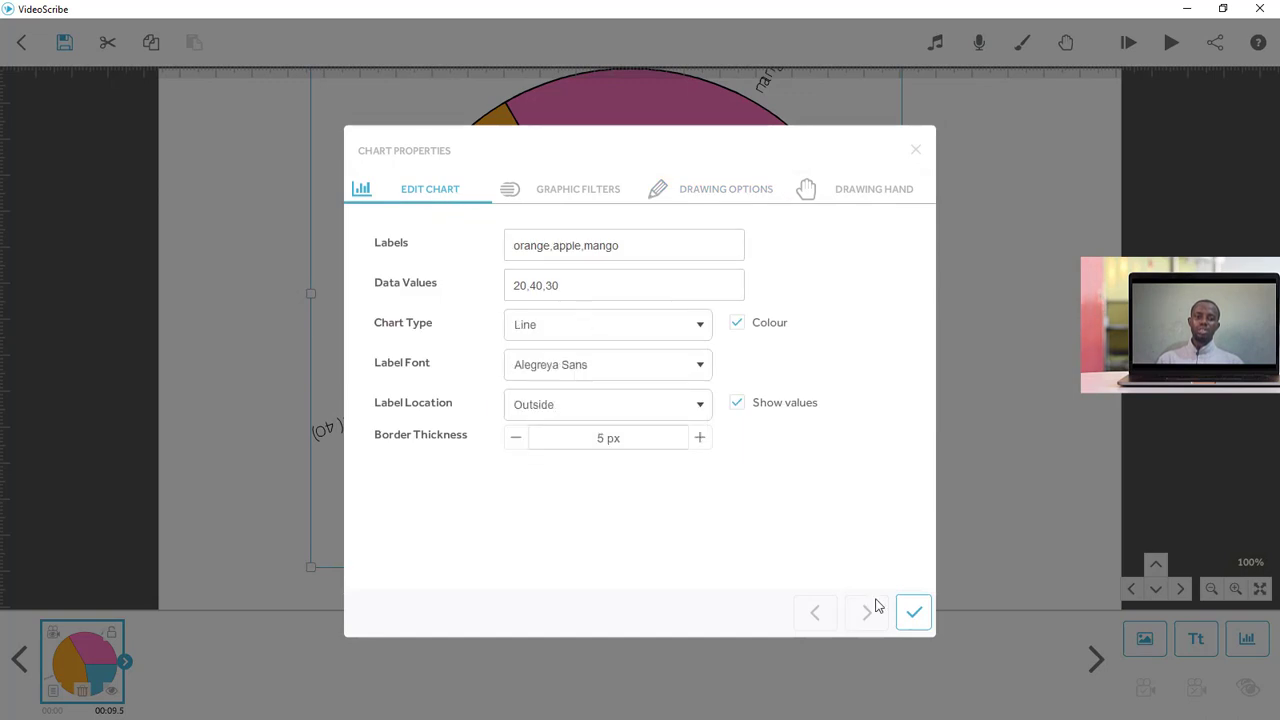
click(913, 614)
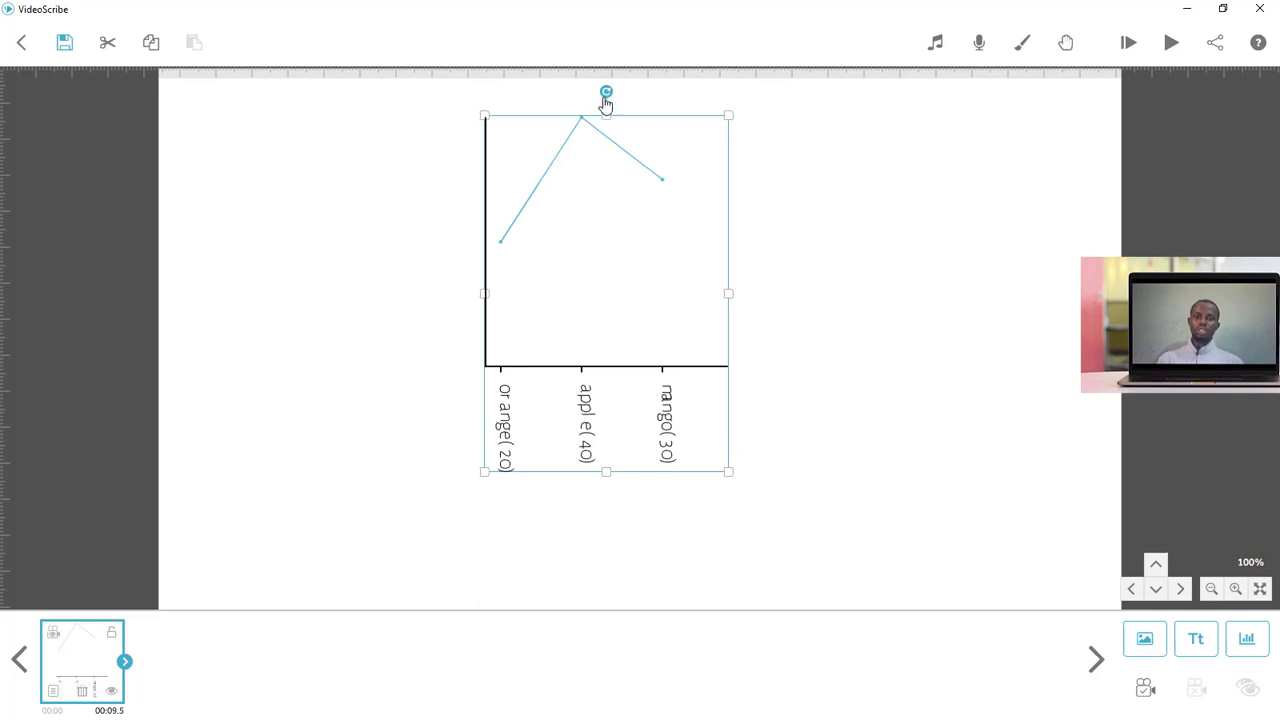
Step: Rotate the line chart nearly upside down, then delete it from the scribe
drag(606, 93, 586, 489)
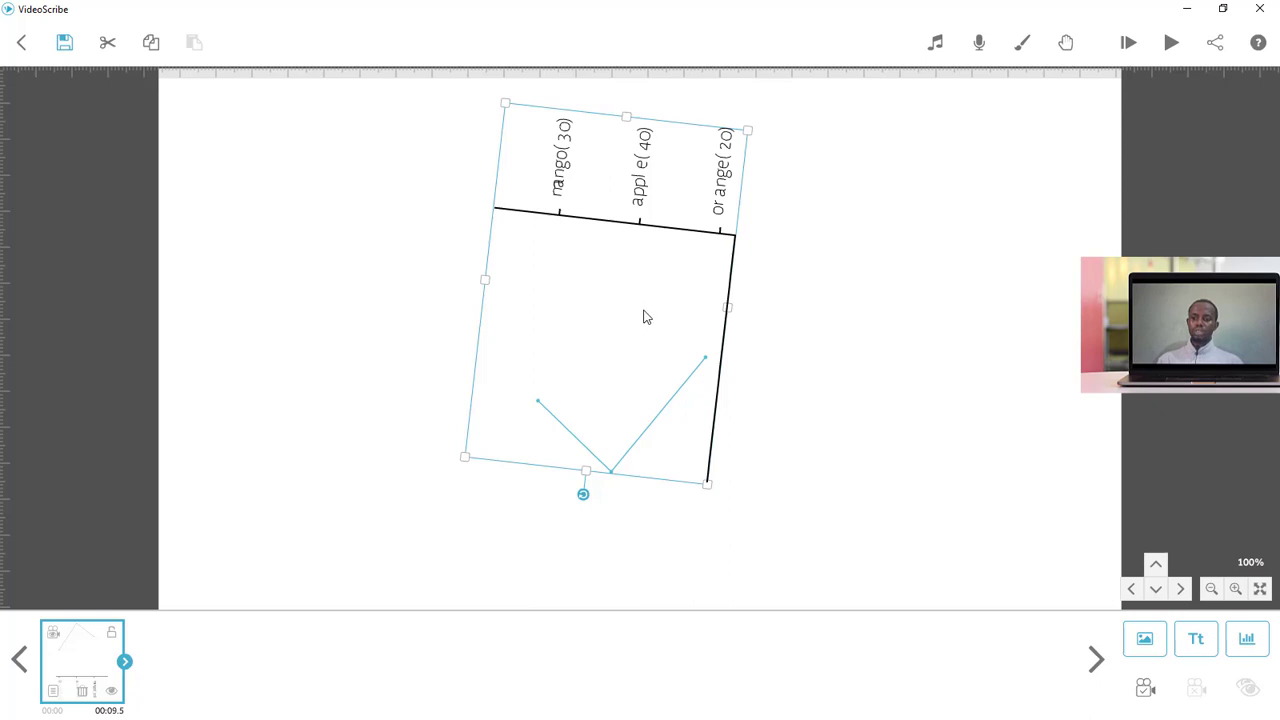
drag(645, 317, 706, 357)
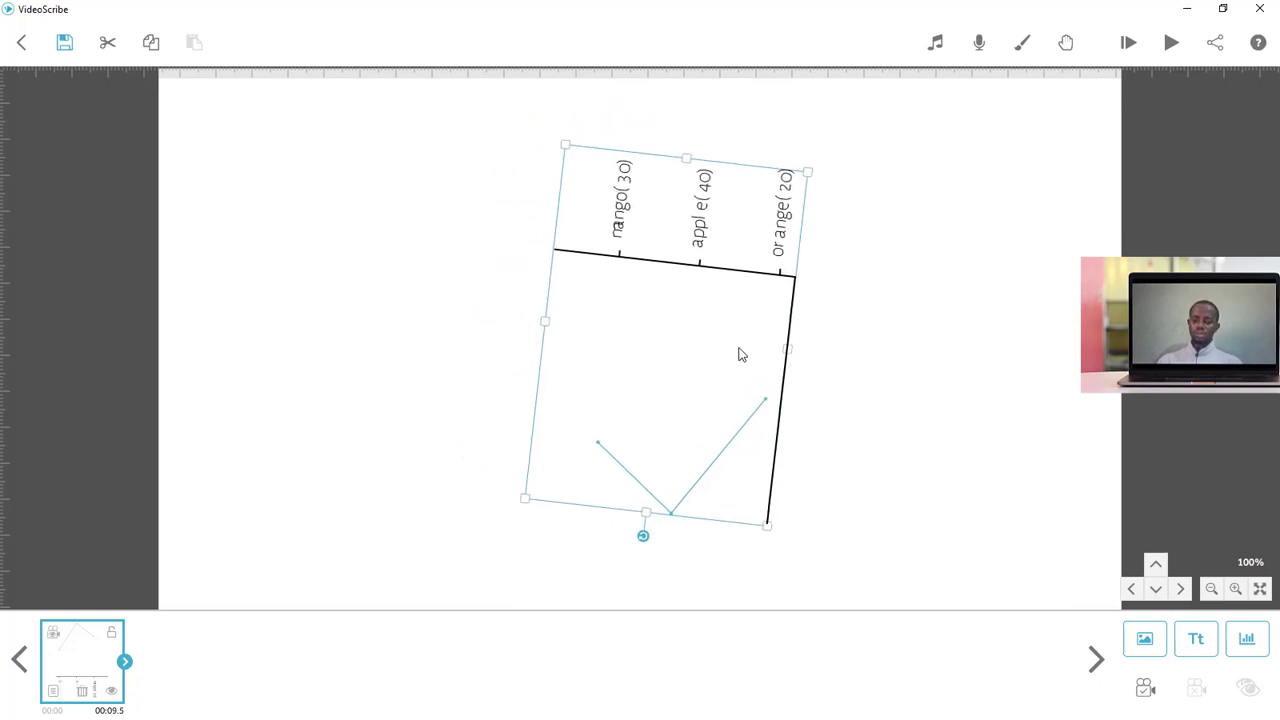
key(Delete)
key(Return)
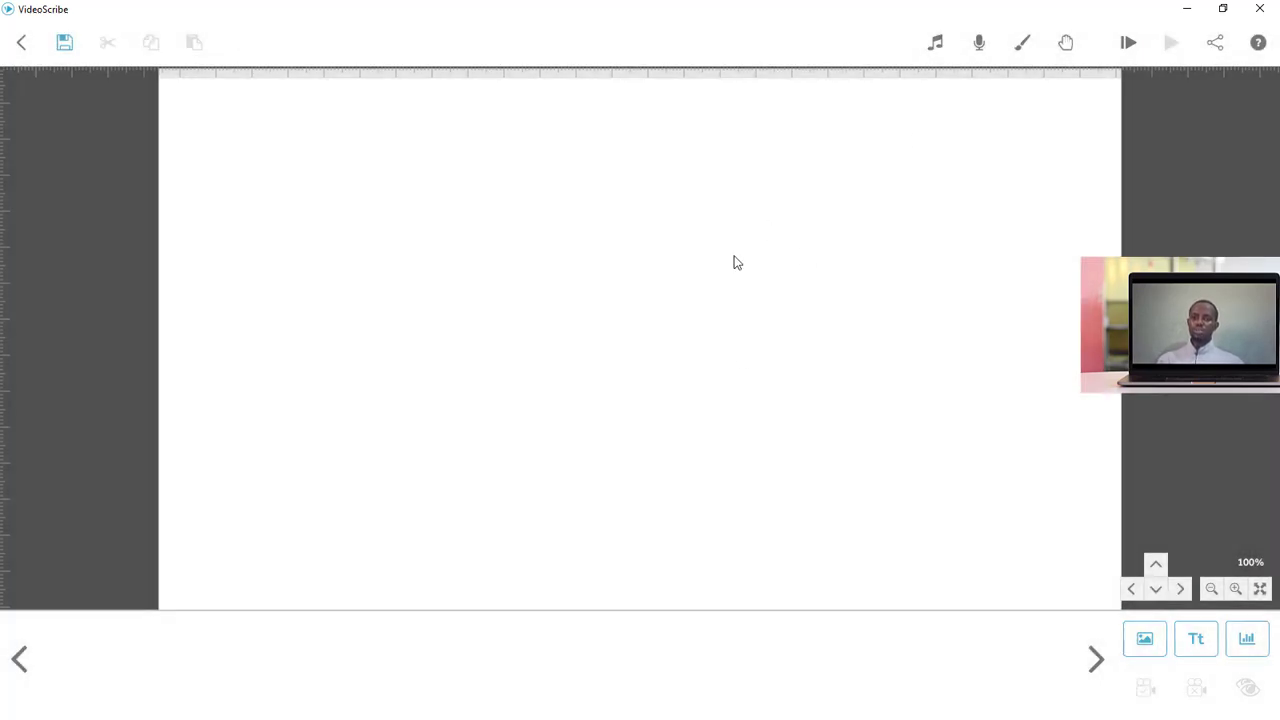
Step: Import the Glowreeyah-Braimah MP3 from the Desktop music folder as scribe music and lower its volume to about a fifth
click(936, 46)
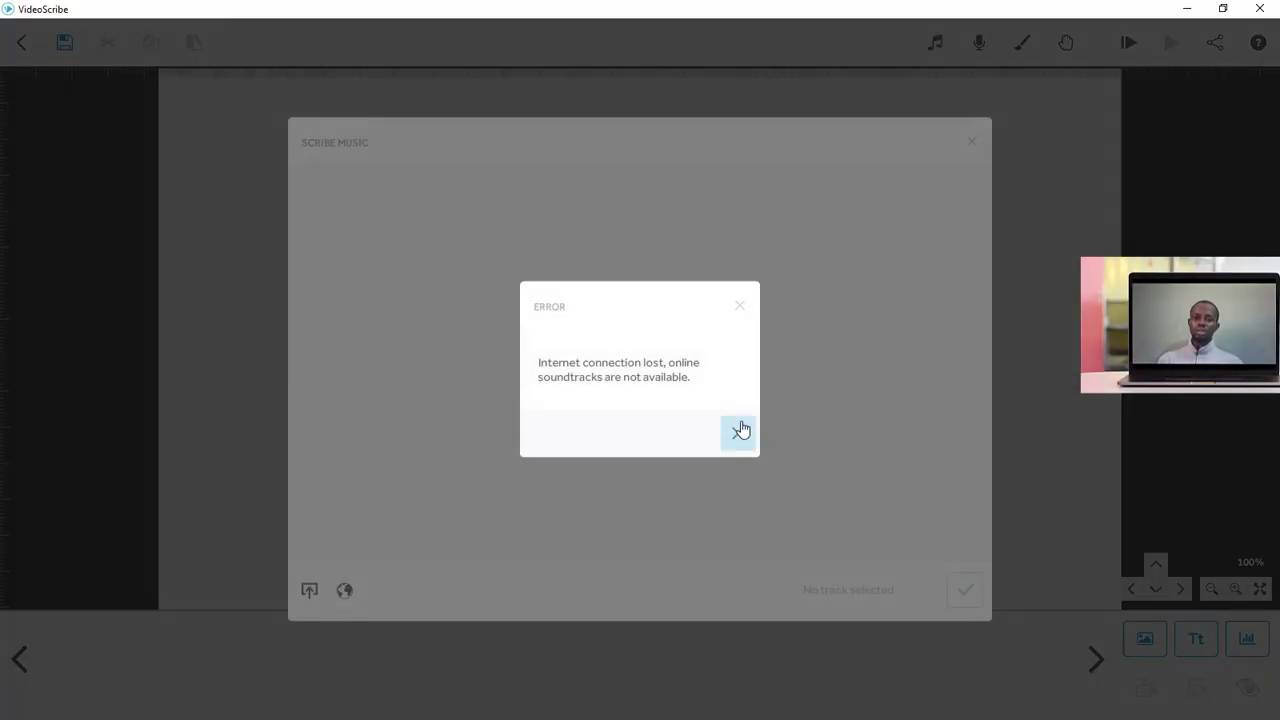
click(740, 430)
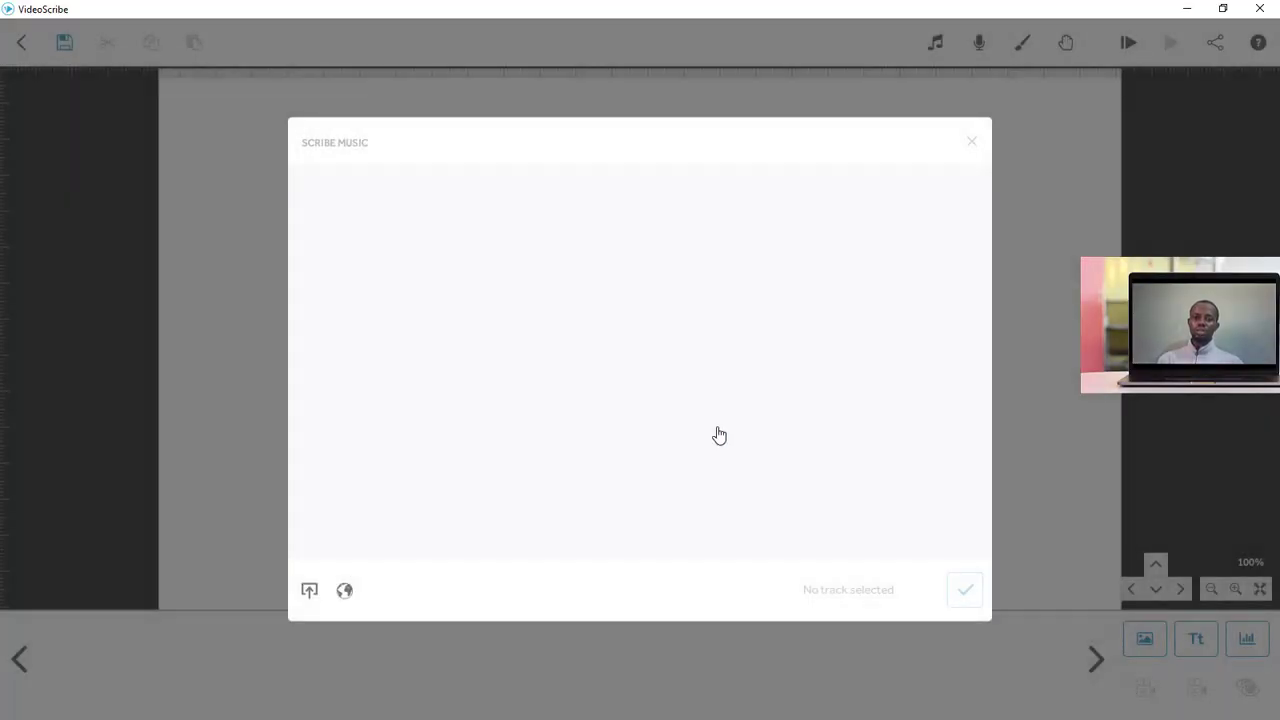
click(308, 594)
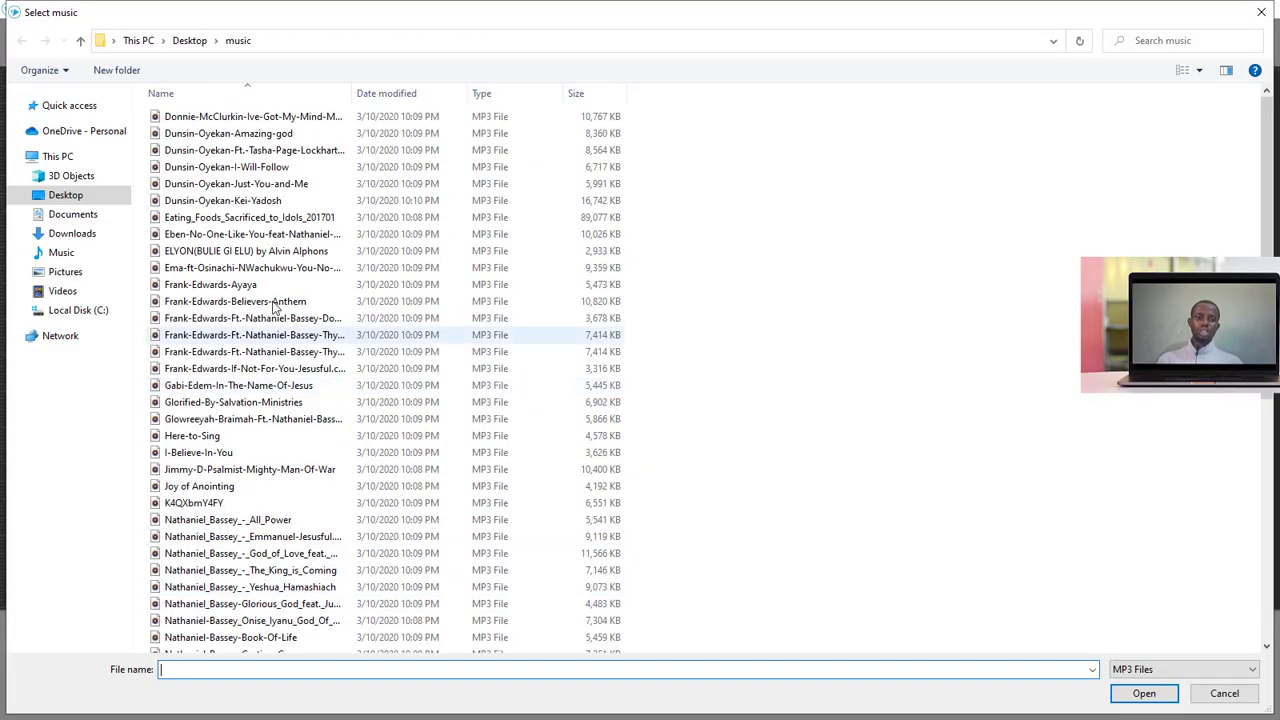
double_click(223, 419)
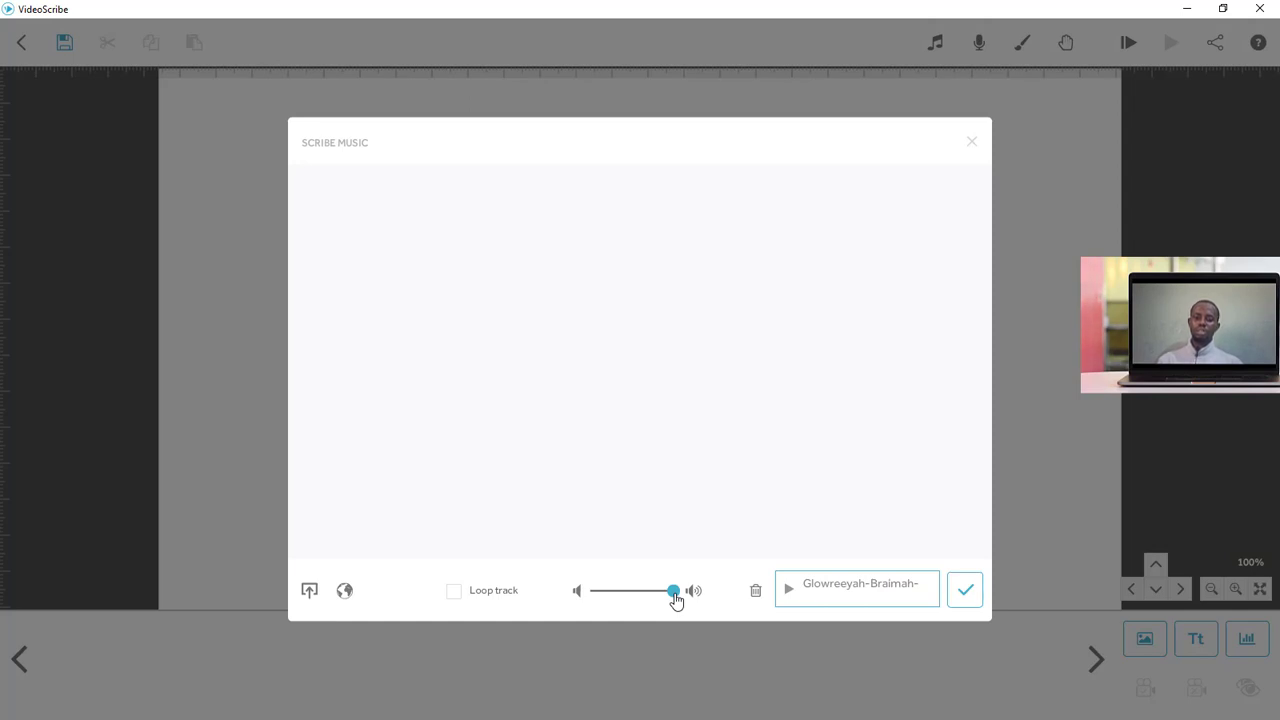
drag(675, 598, 608, 603)
click(963, 598)
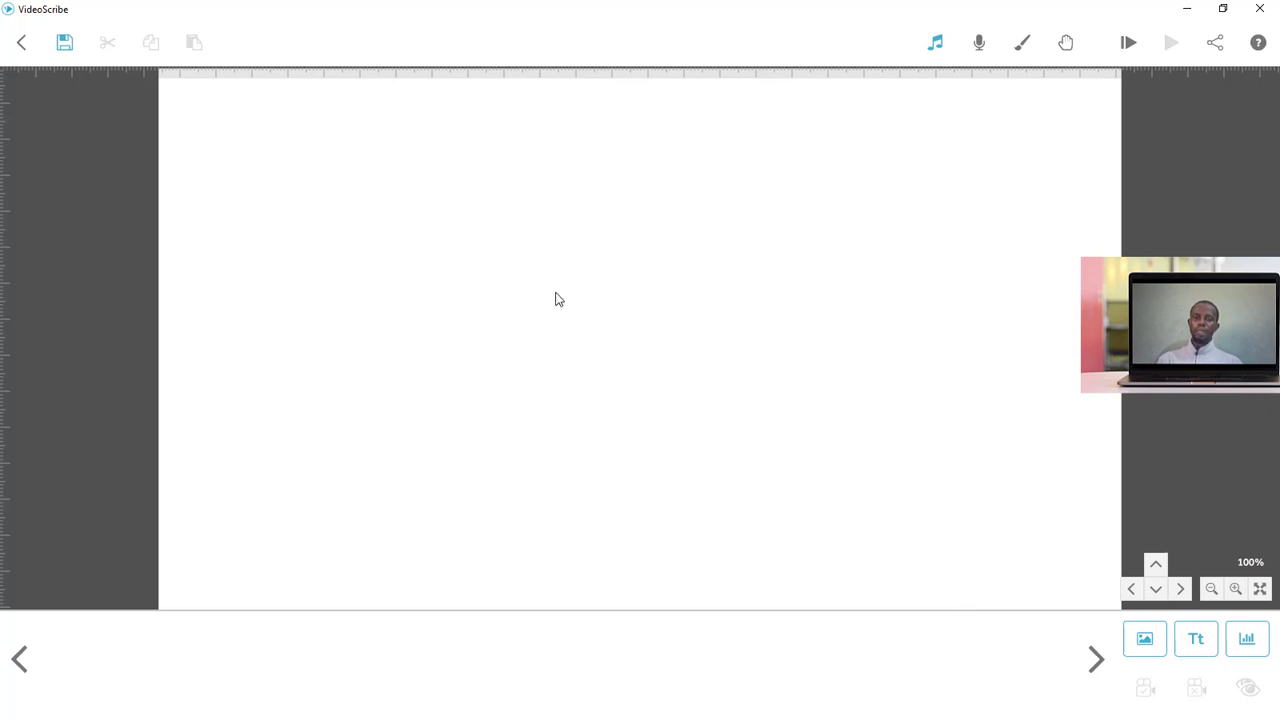
click(979, 47)
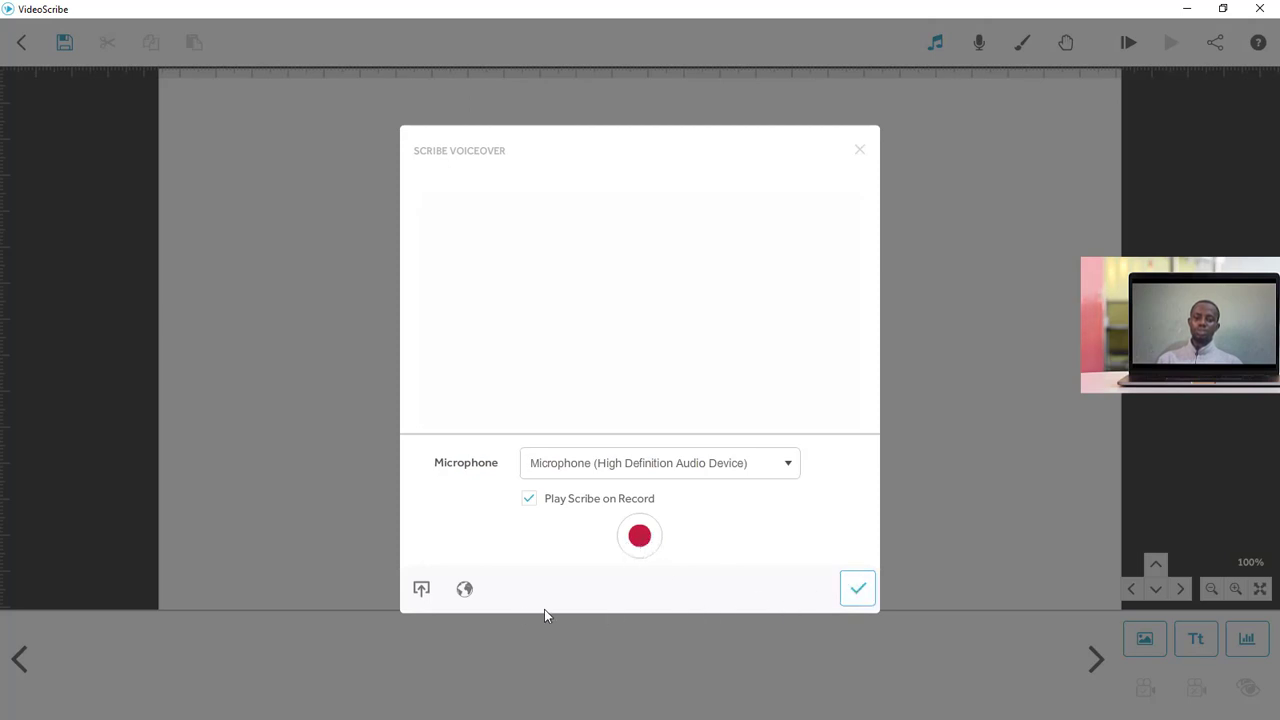
click(529, 498)
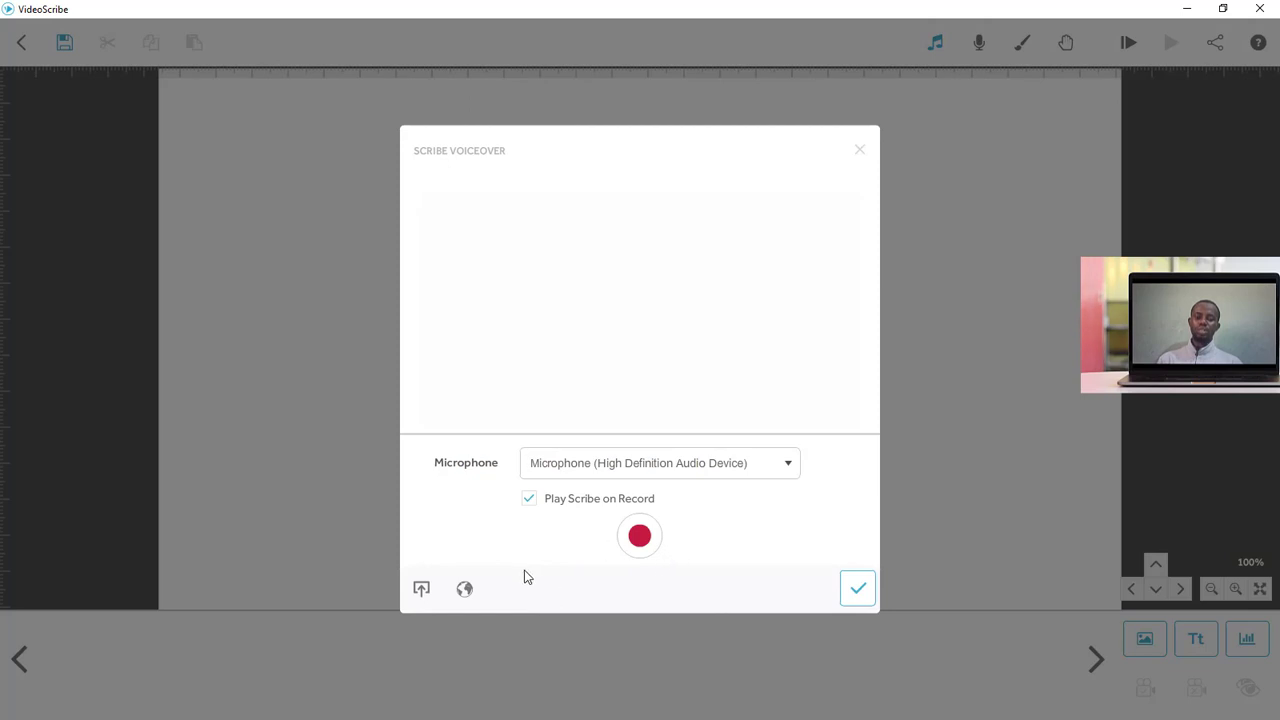
click(421, 591)
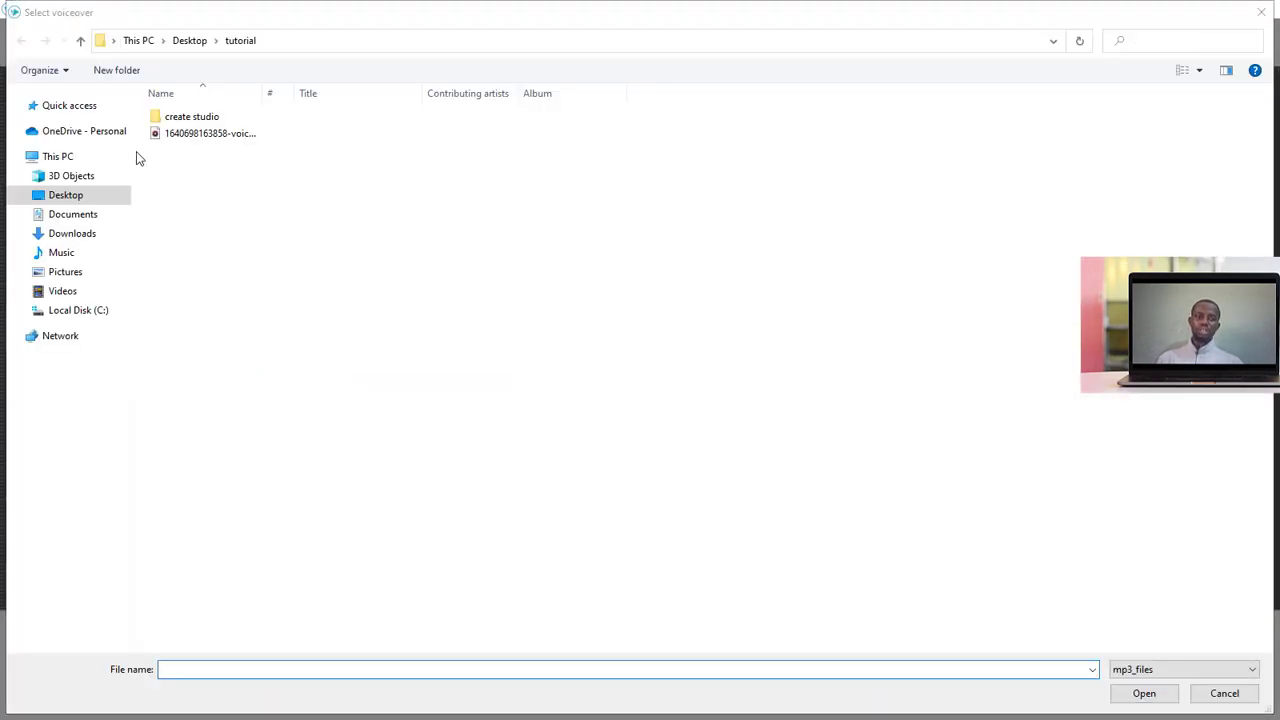
double_click(190, 140)
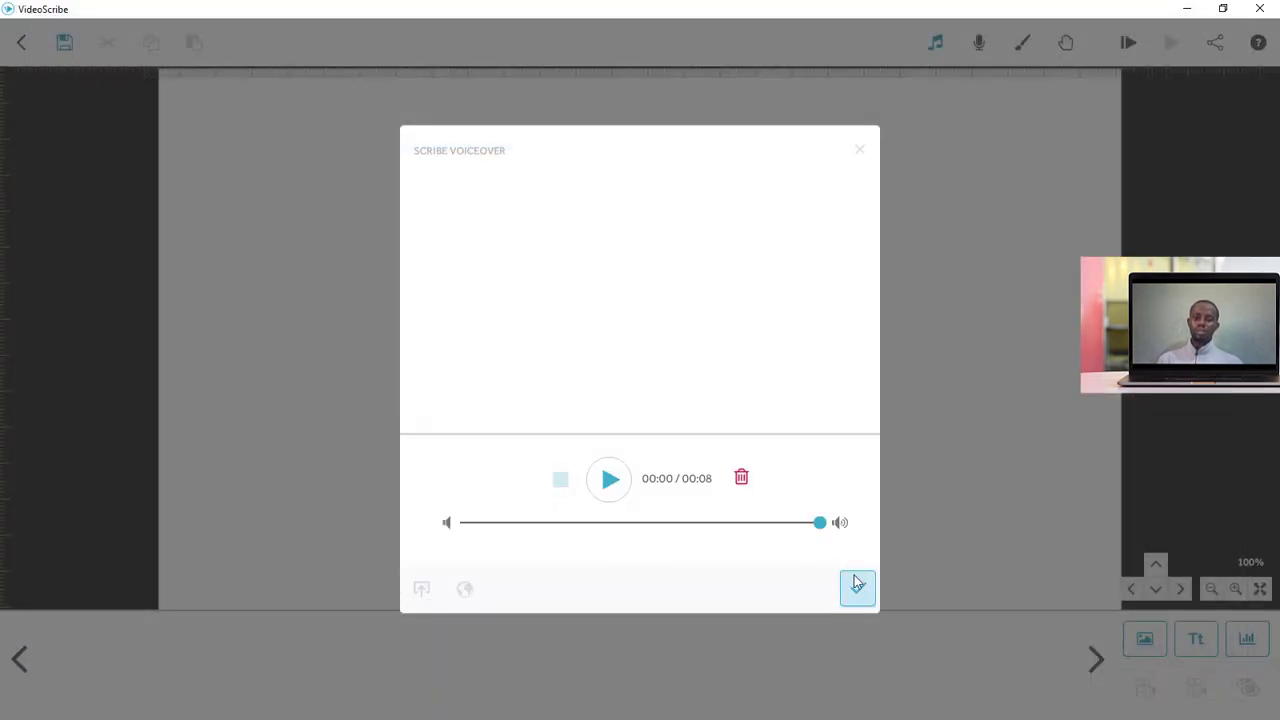
drag(818, 525, 557, 530)
drag(747, 524, 838, 560)
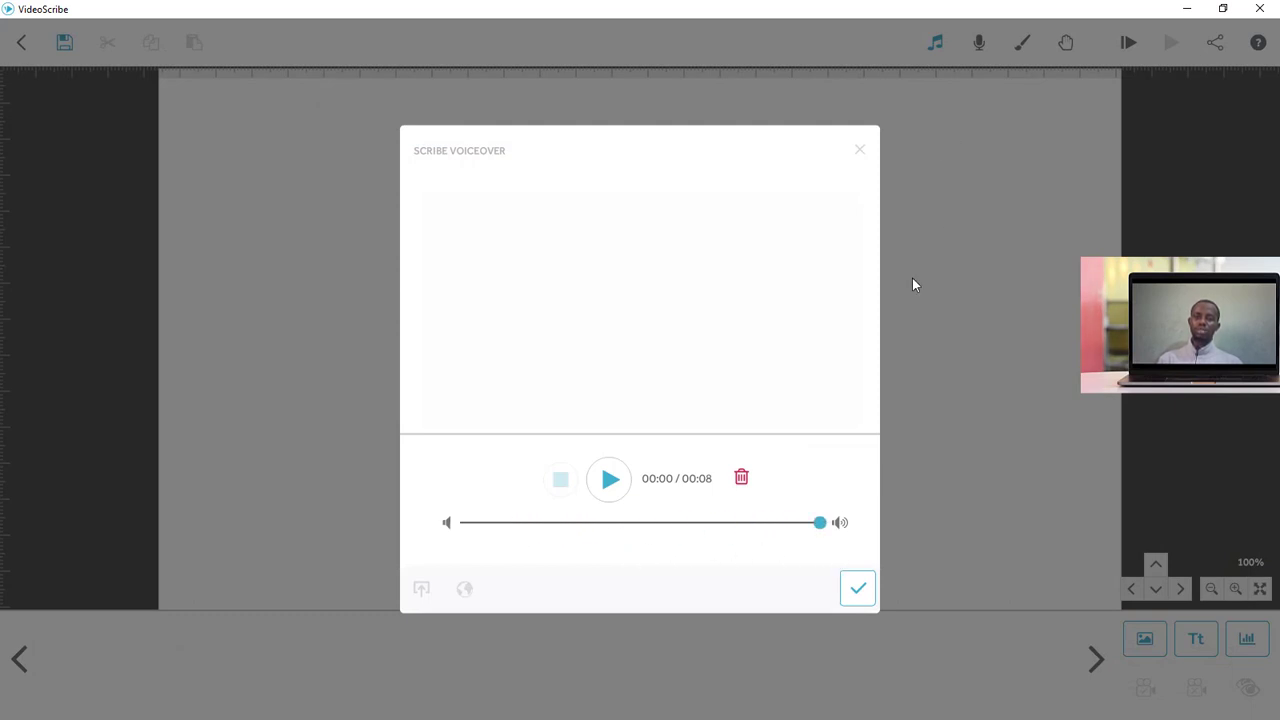
click(860, 589)
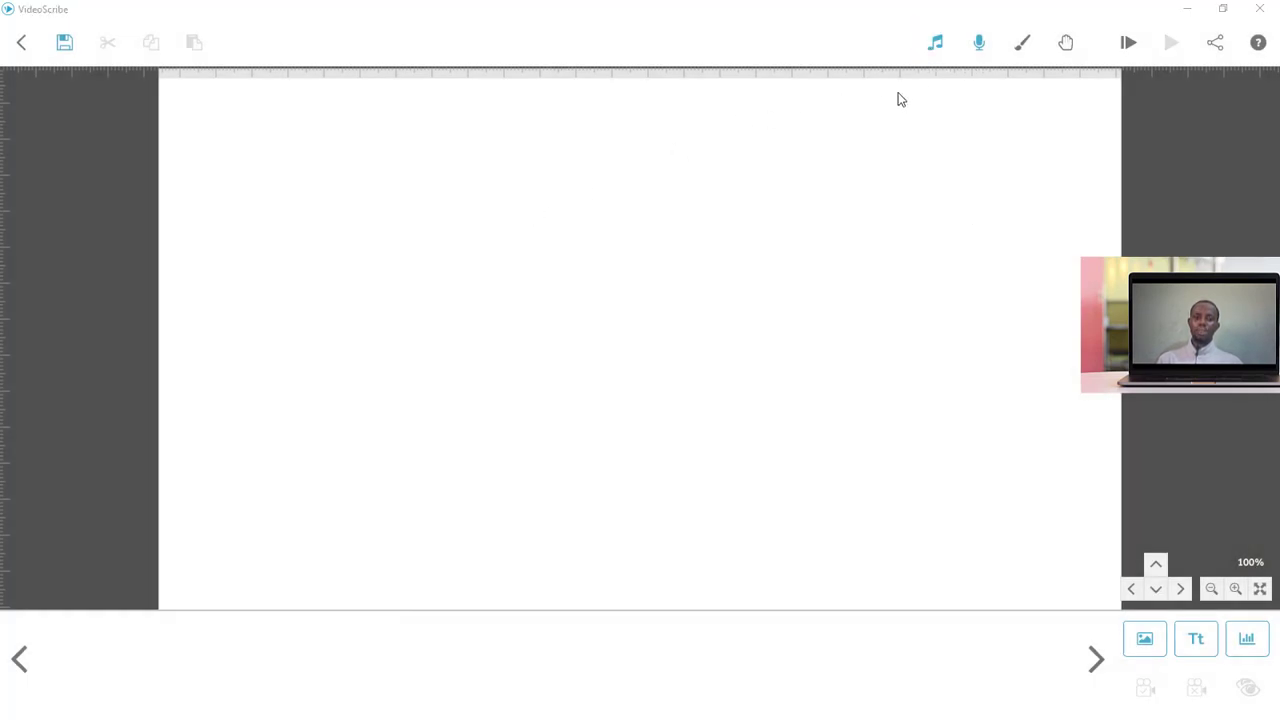
Step: Check the volume setting of the scribe's music track
click(934, 50)
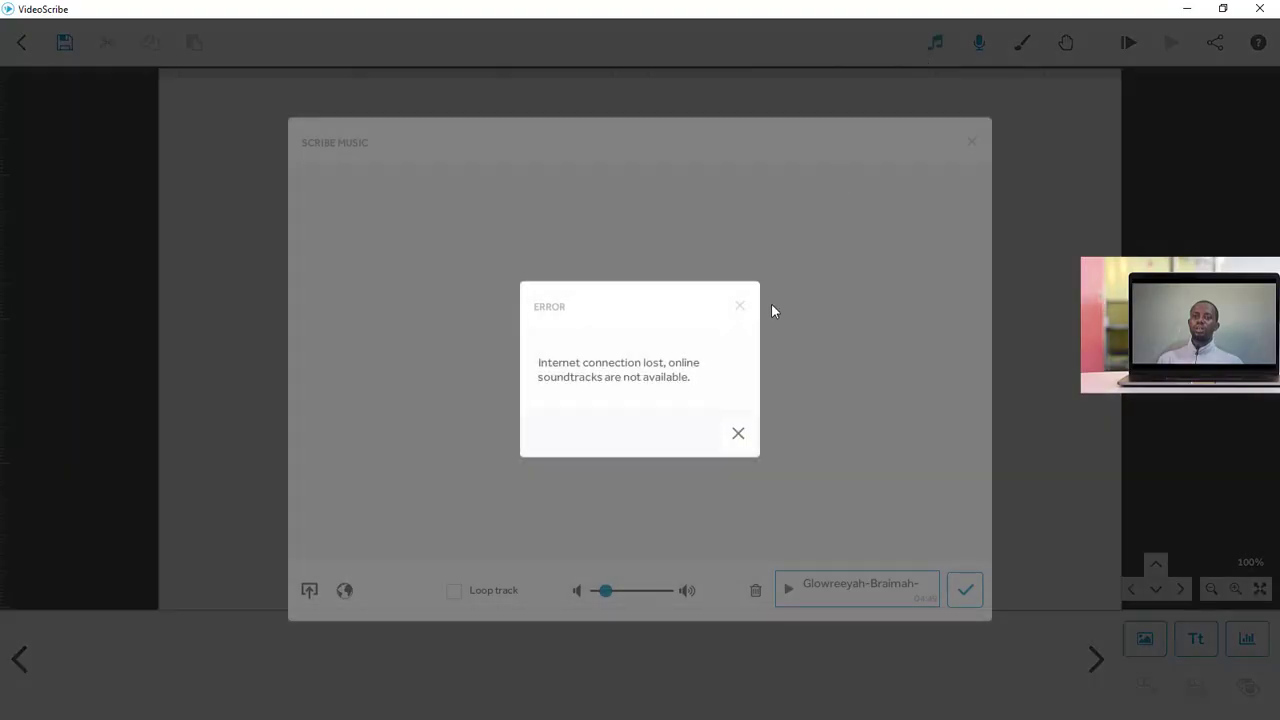
click(736, 436)
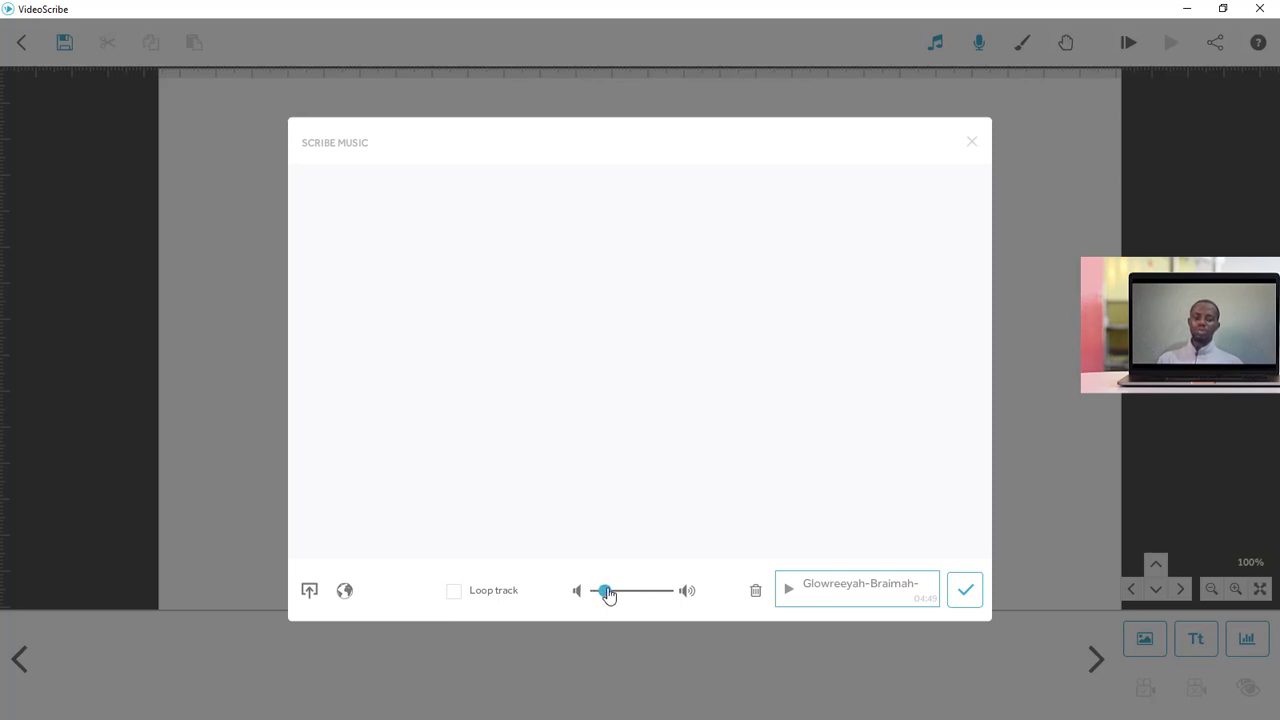
click(970, 592)
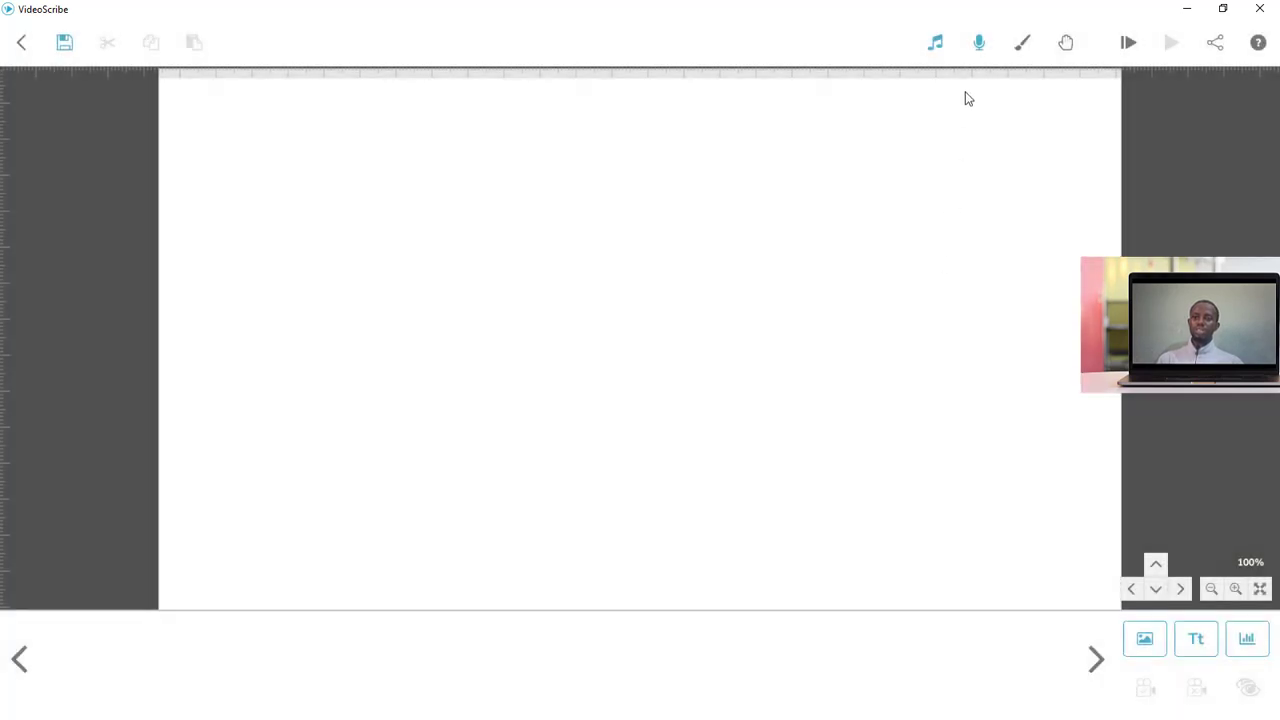
Step: Try to delete the imported voiceover, closing the voiceover settings without applying
click(978, 44)
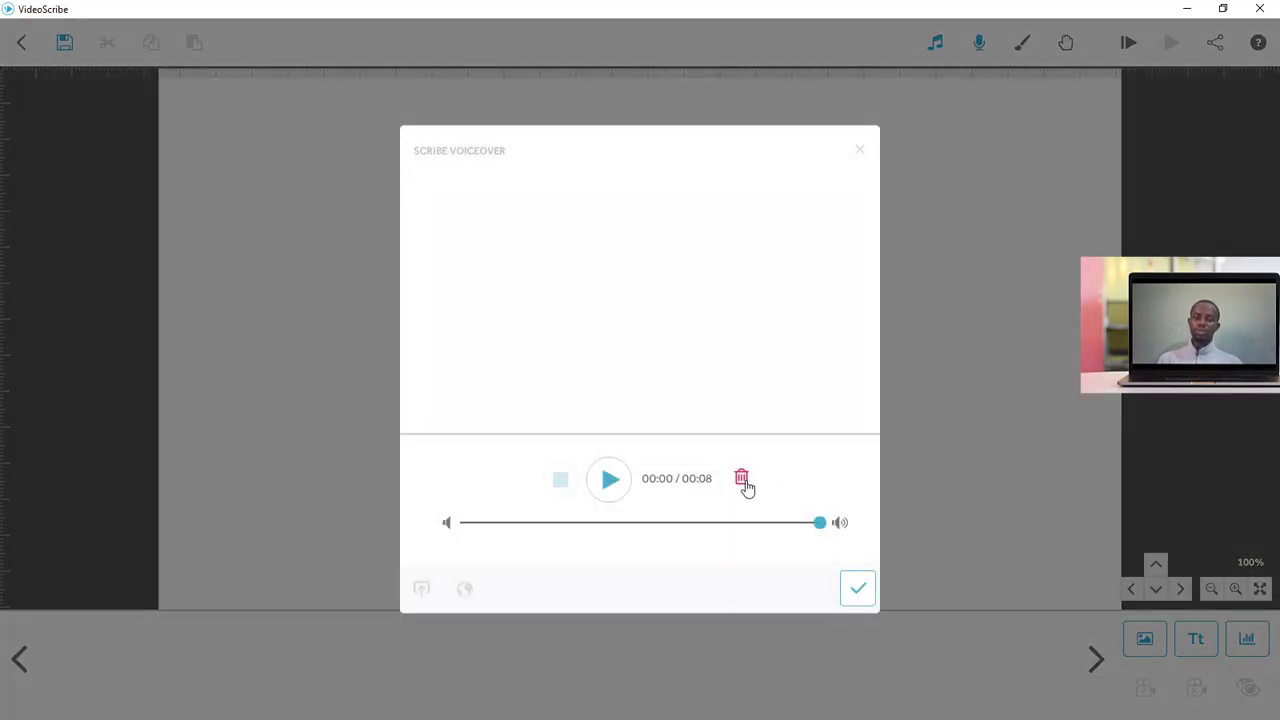
click(743, 480)
click(738, 432)
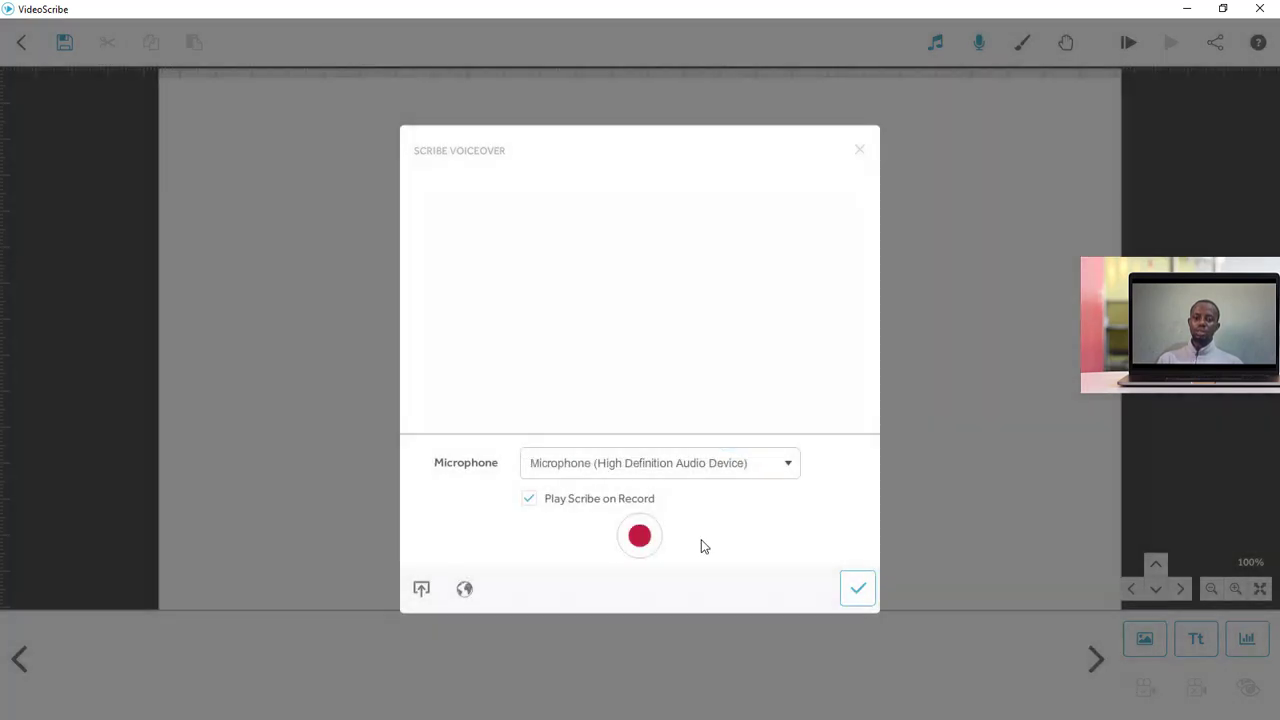
click(860, 151)
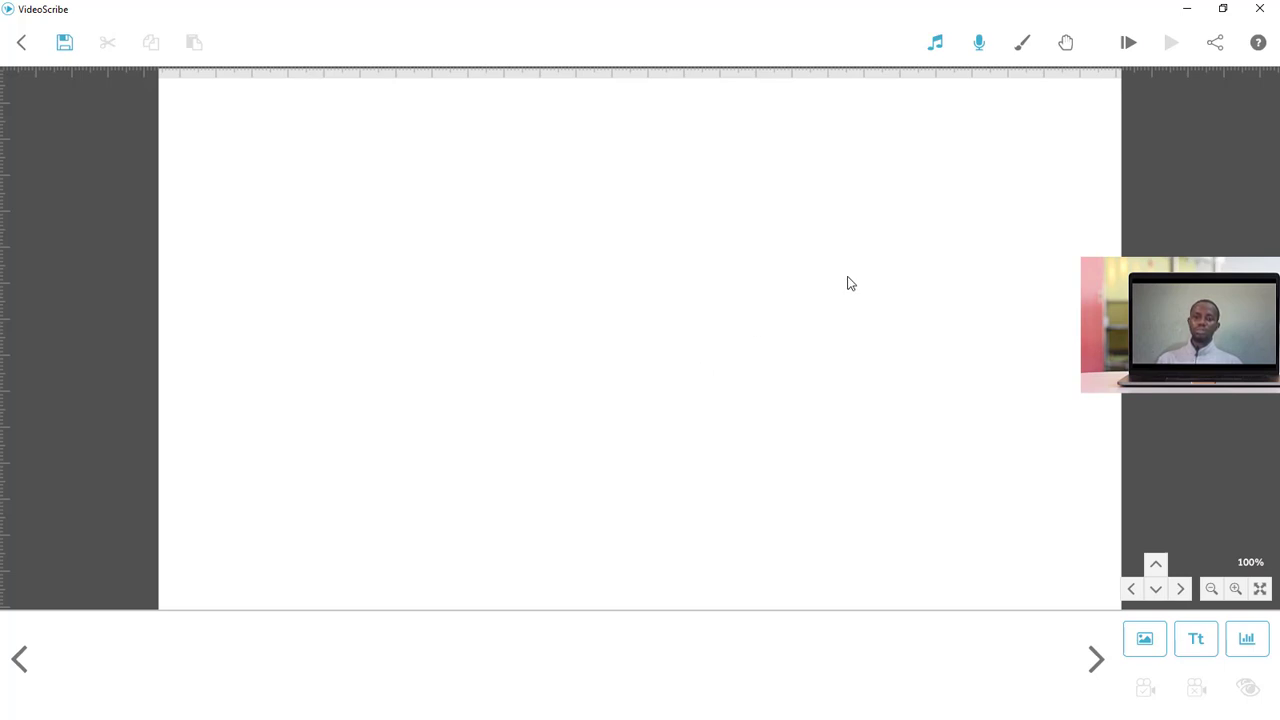
Step: Set the scribe's default hand to the dark-skinned pointing hand from the second page of hands
click(1065, 45)
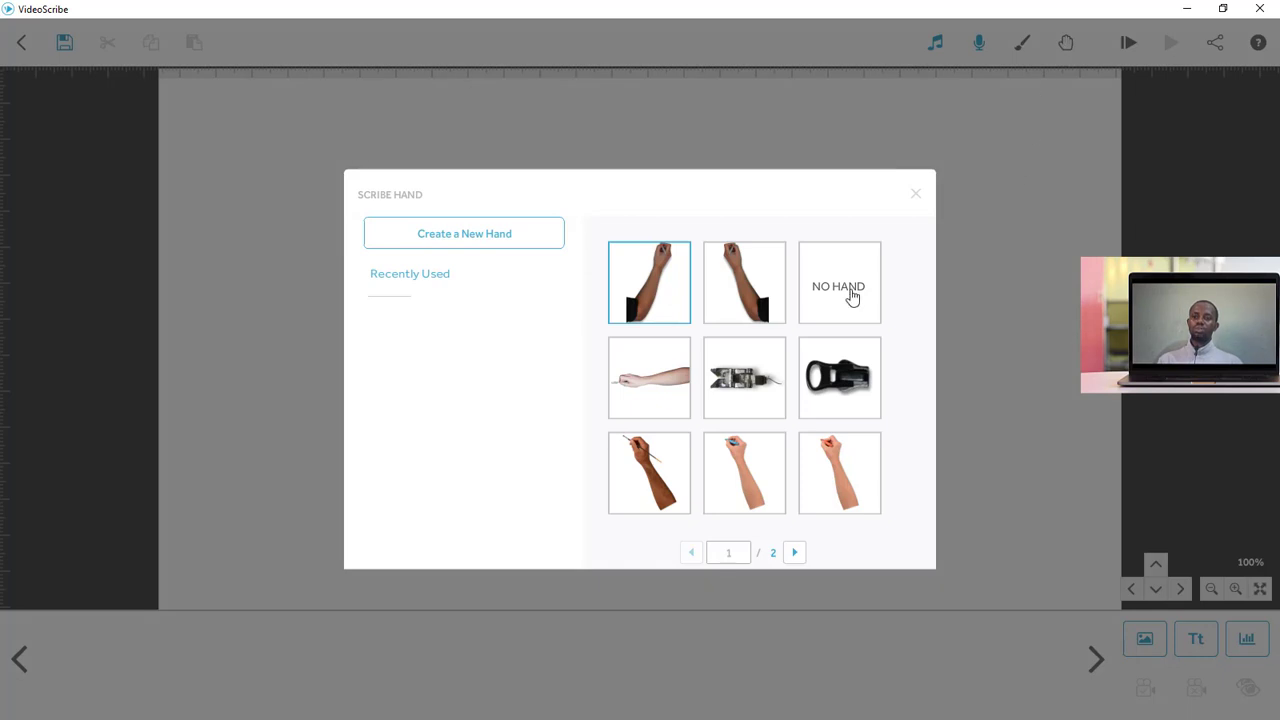
click(795, 553)
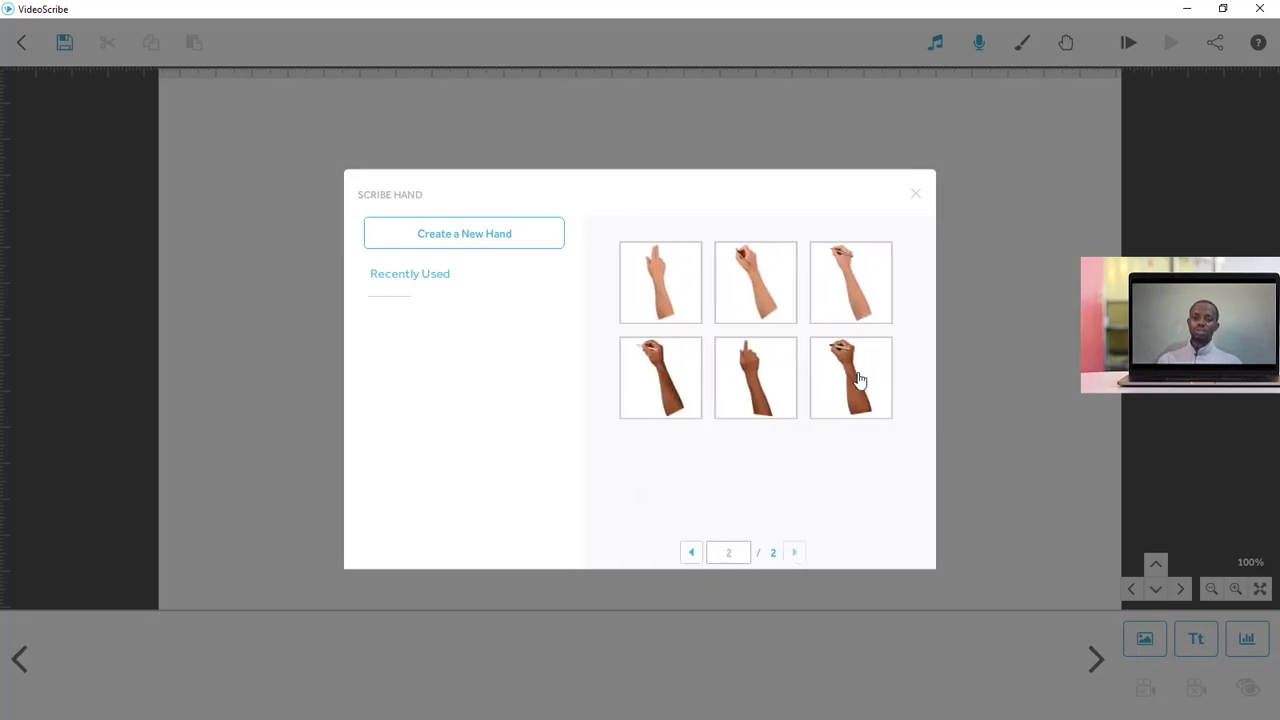
click(776, 380)
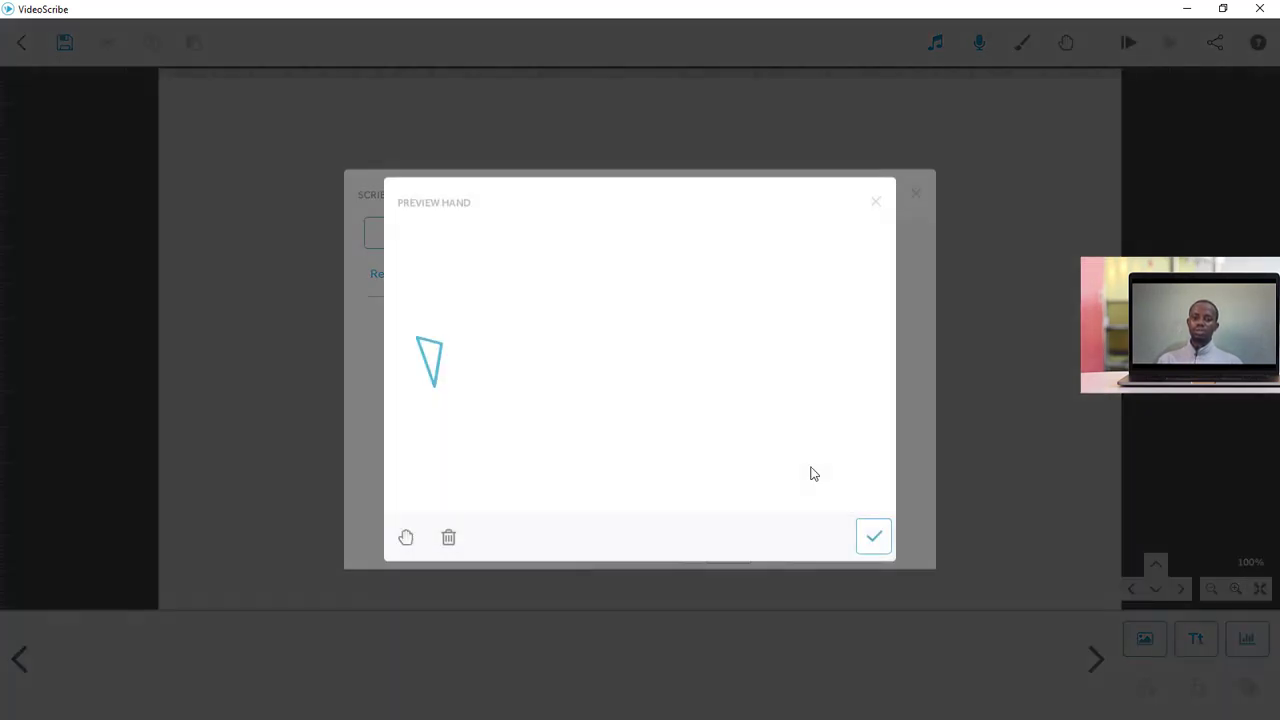
click(866, 538)
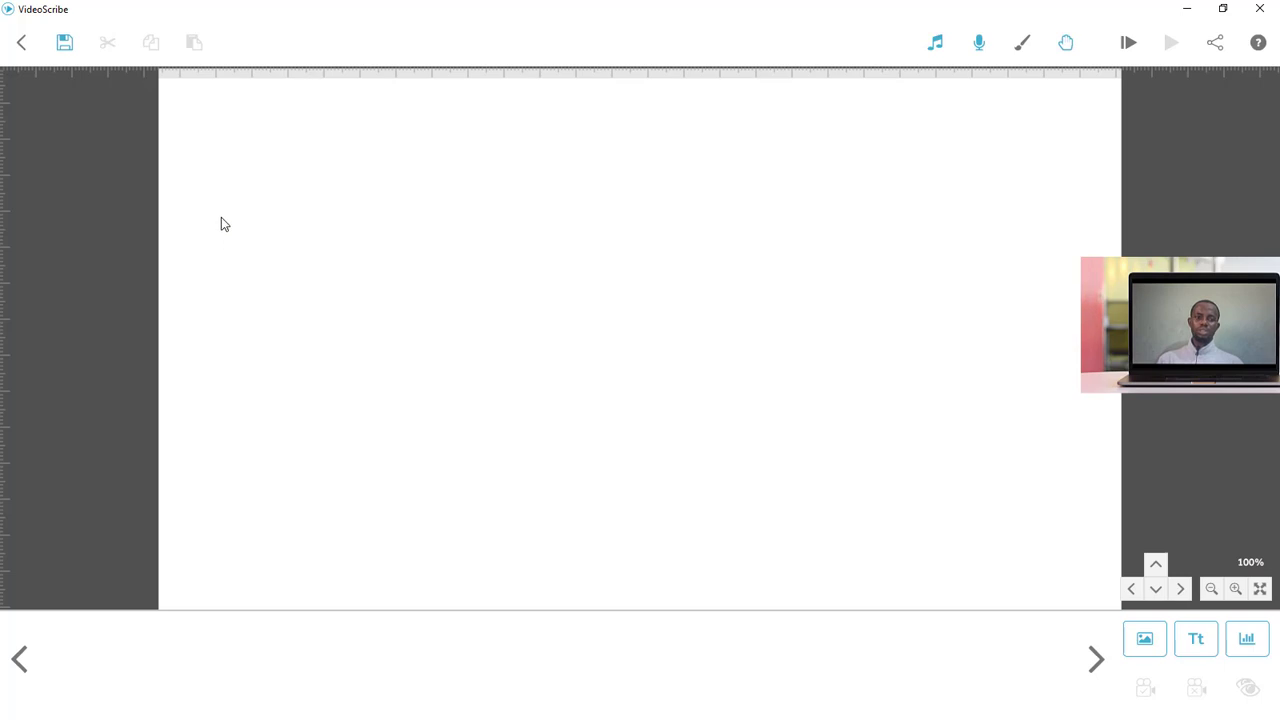
Step: Add the recently used jumping man in a black suit, place him on the canvas's left side and shrink him slightly
click(1144, 638)
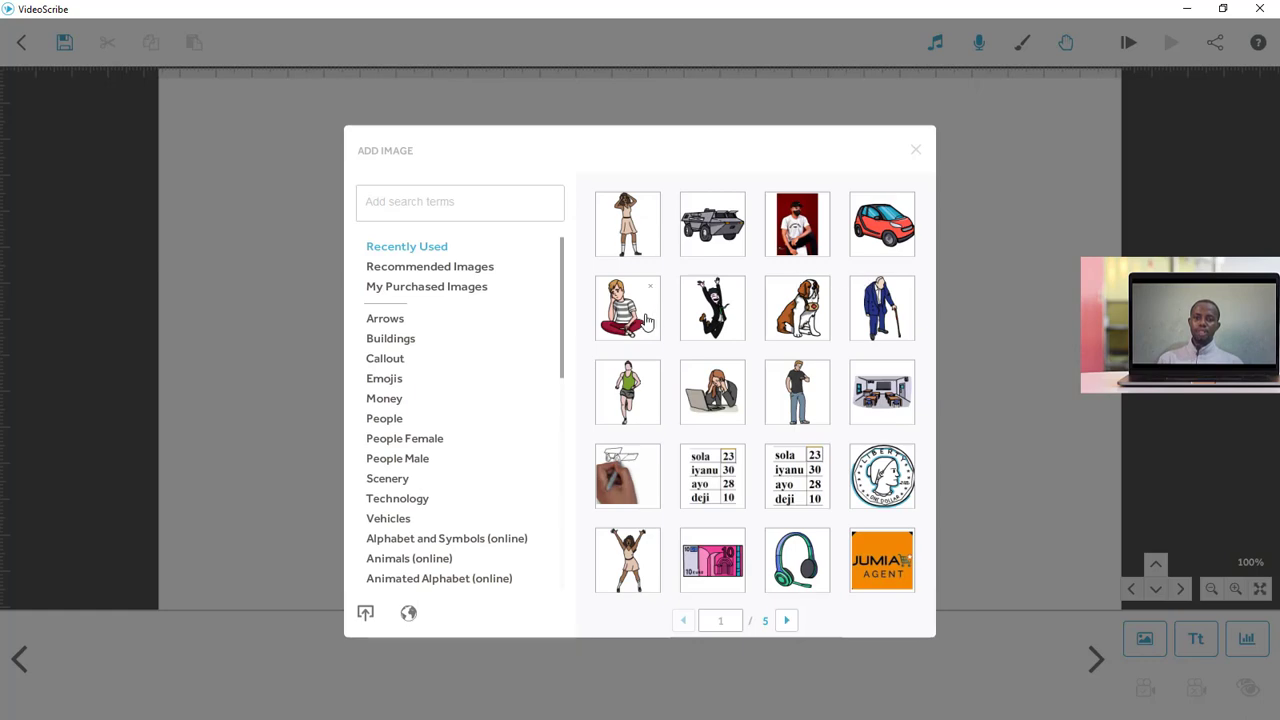
click(716, 311)
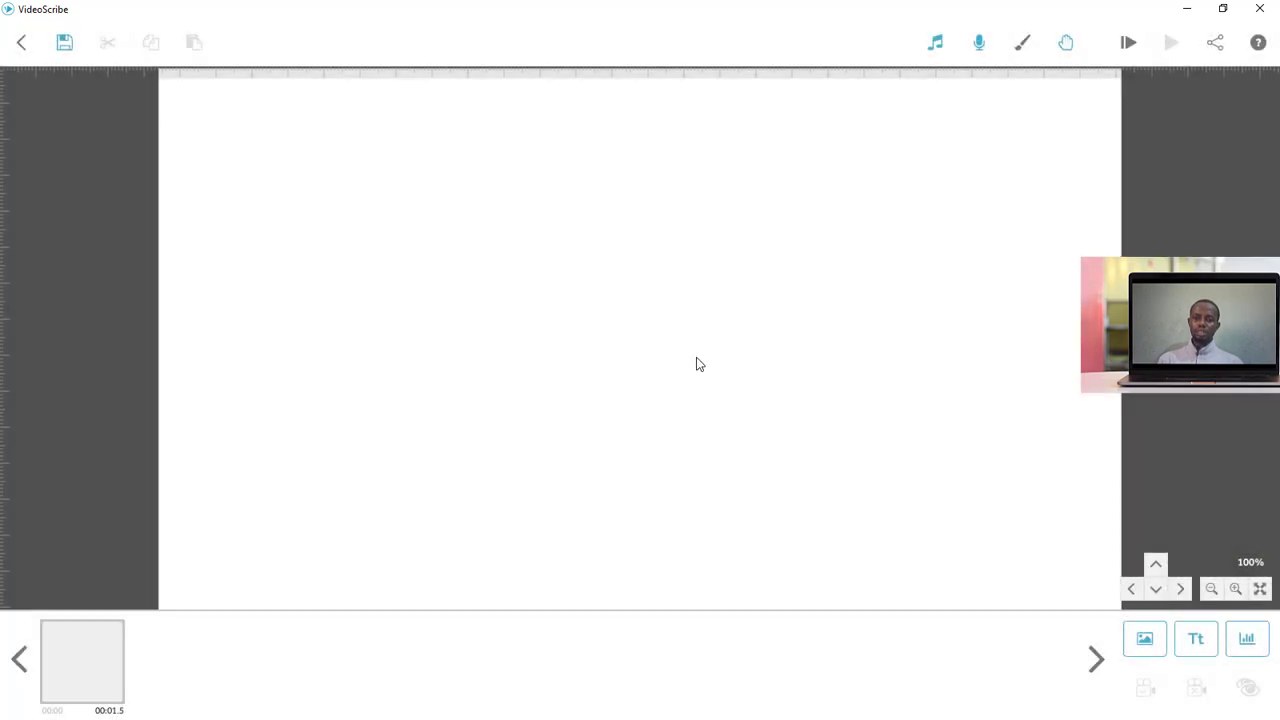
drag(549, 350, 377, 353)
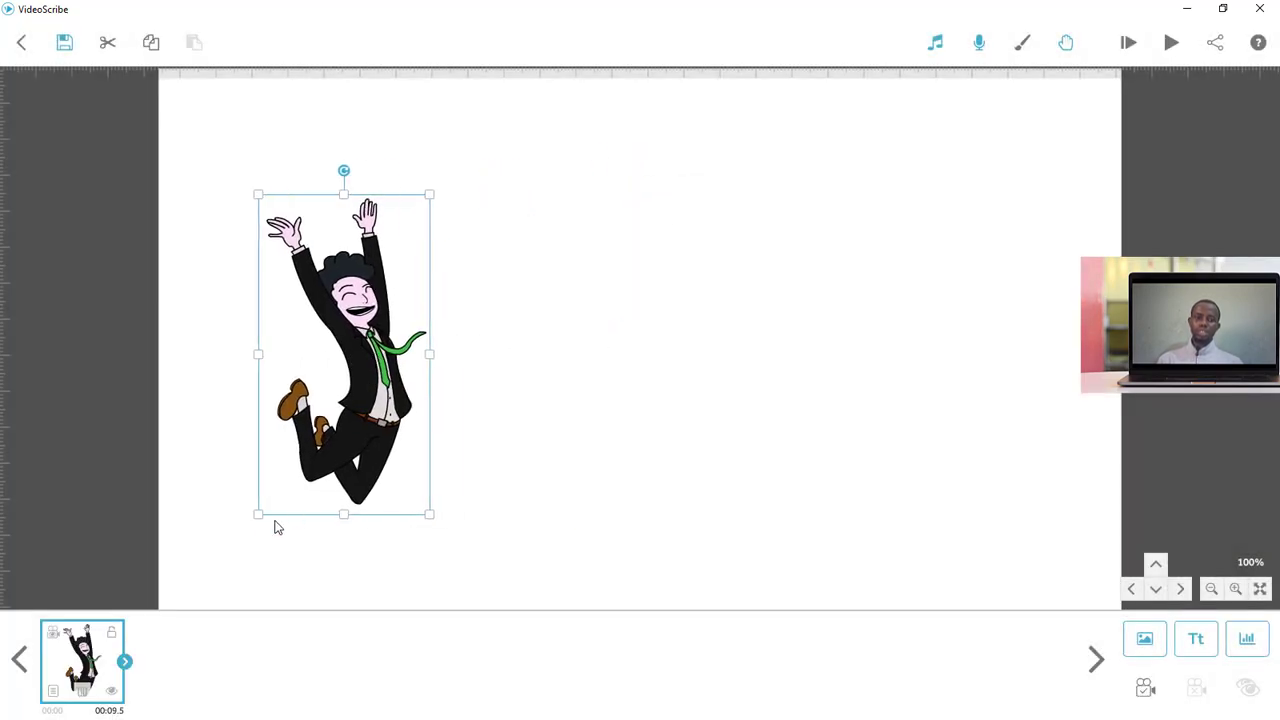
drag(258, 515, 271, 503)
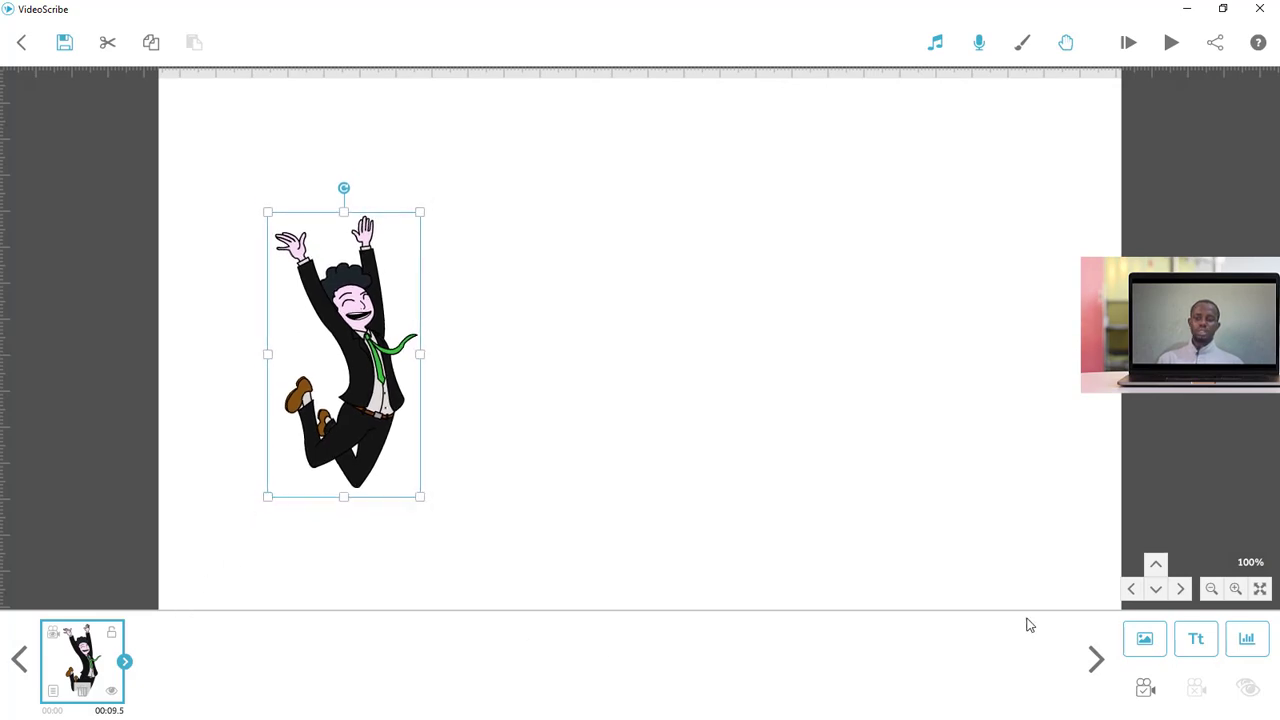
Step: Add the recently used grey armoured vehicle image and place it on the right side of the canvas, opposite the jumping man
click(1145, 638)
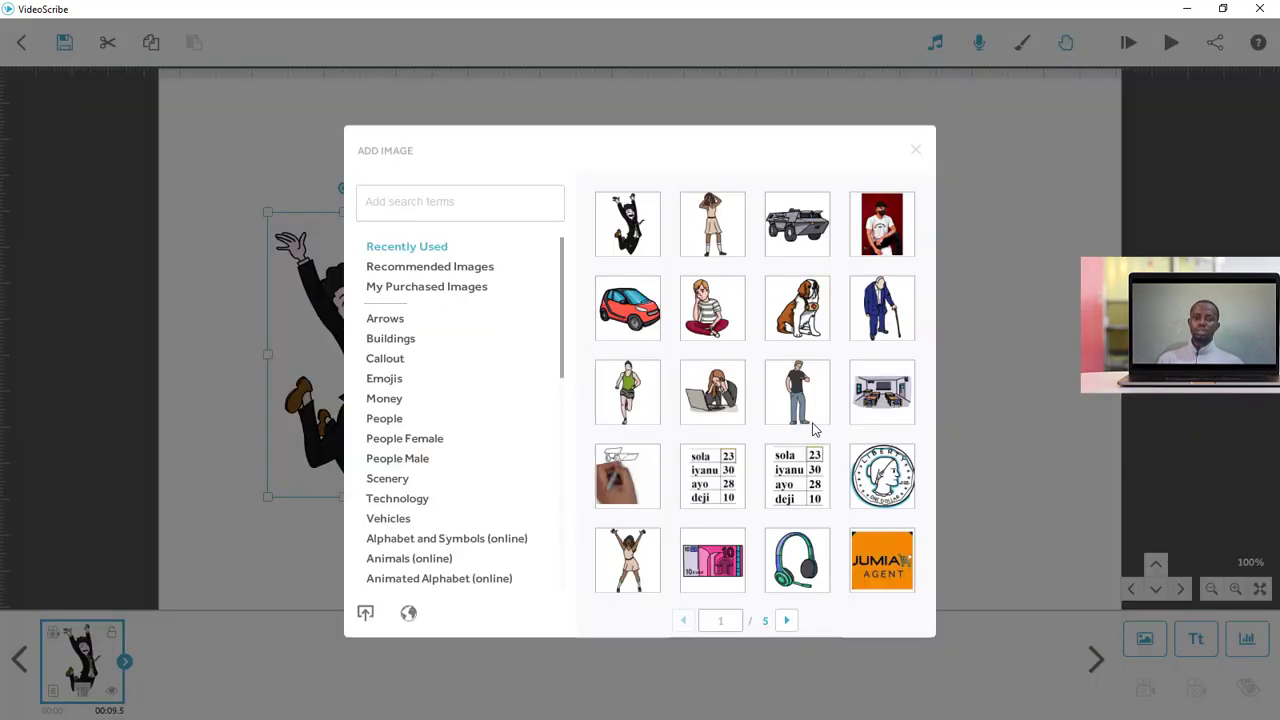
click(806, 228)
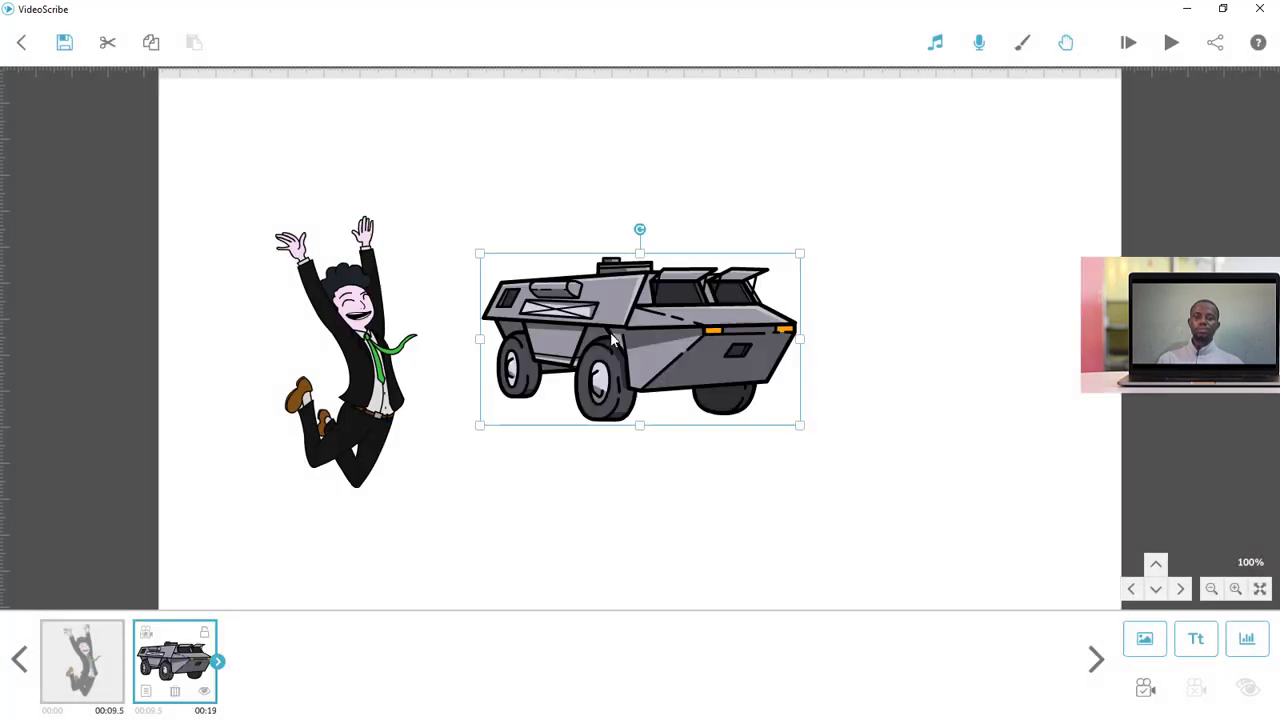
drag(614, 340, 858, 414)
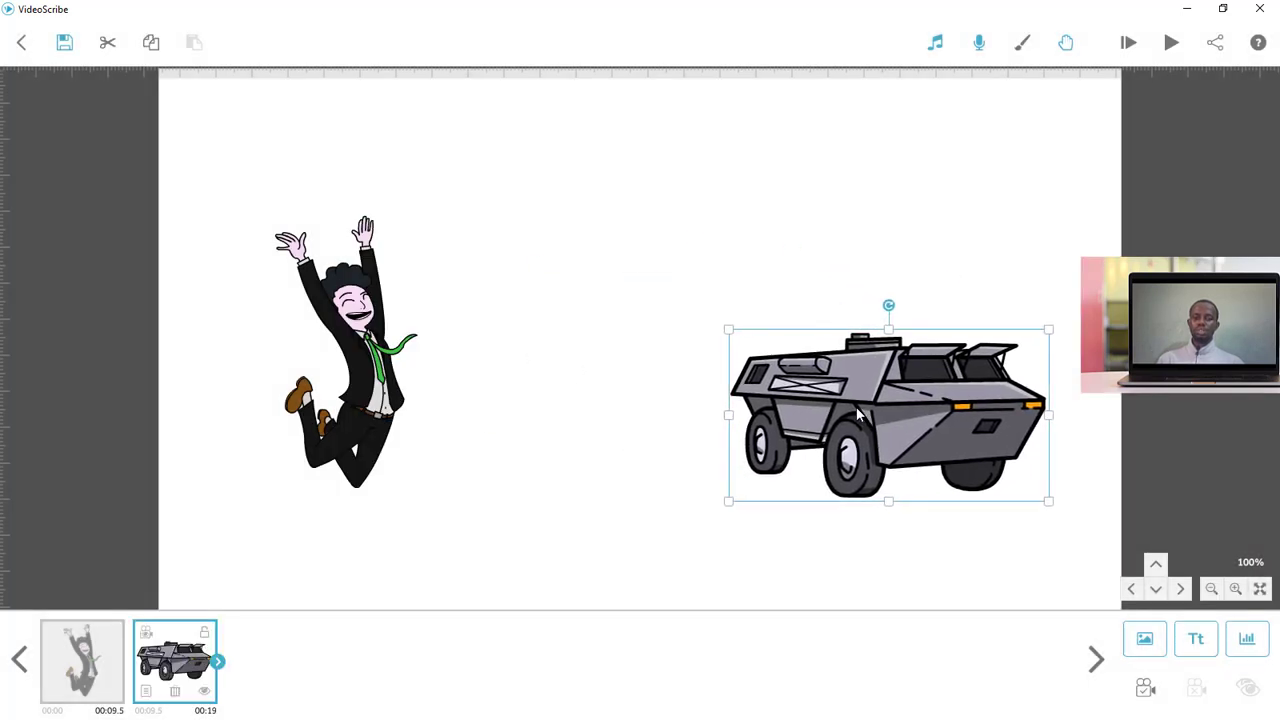
click(367, 372)
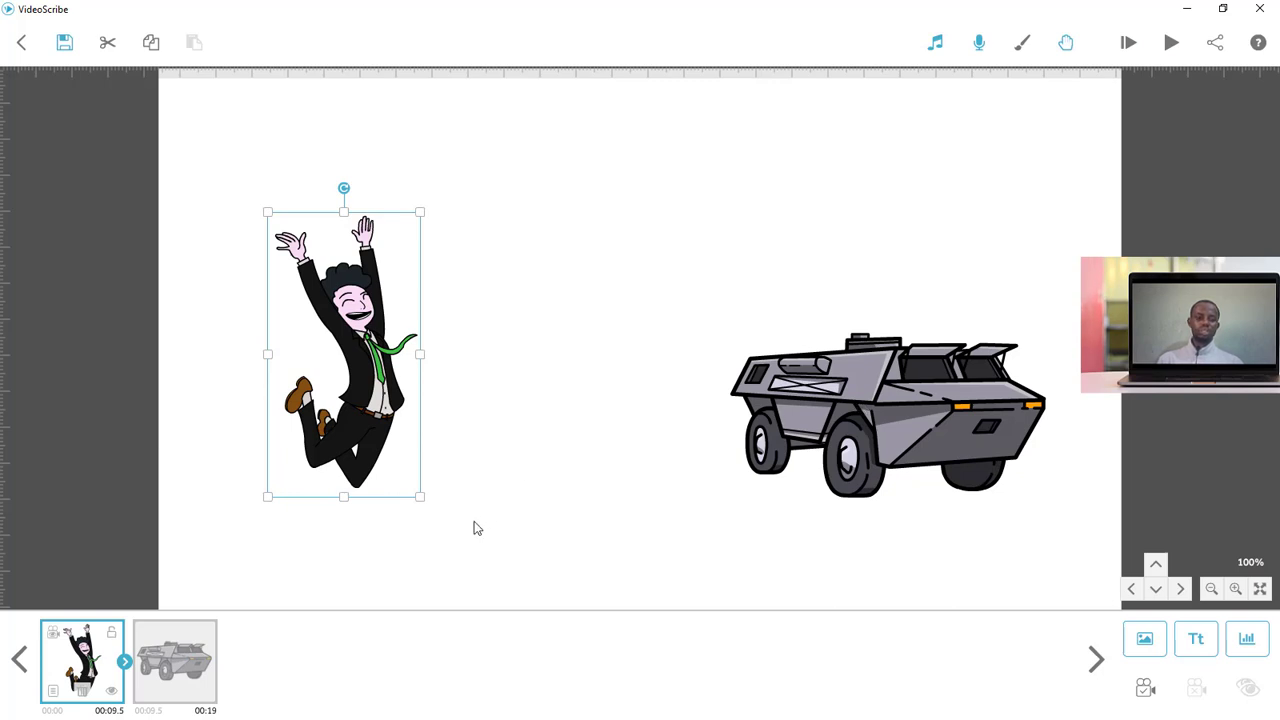
Step: Set the armoured vehicle's animation to Morph from the jumping man, keeping Clear item enabled, and apply it
click(797, 412)
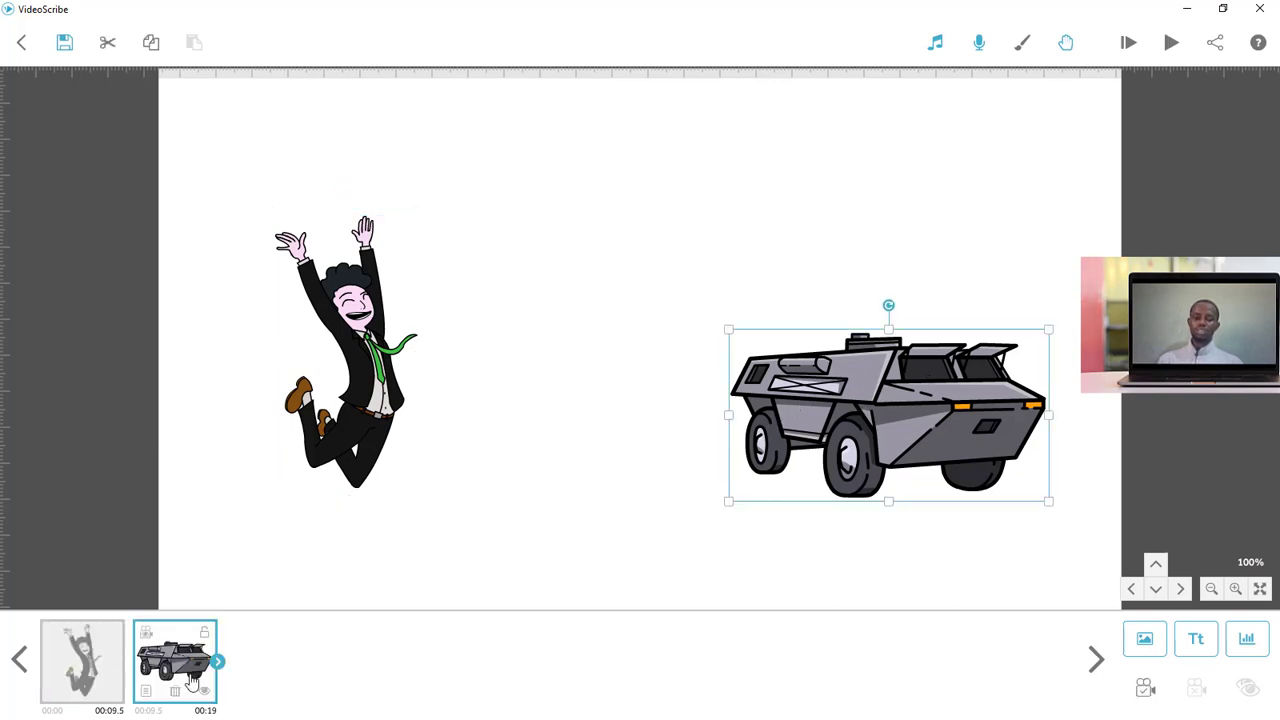
click(146, 692)
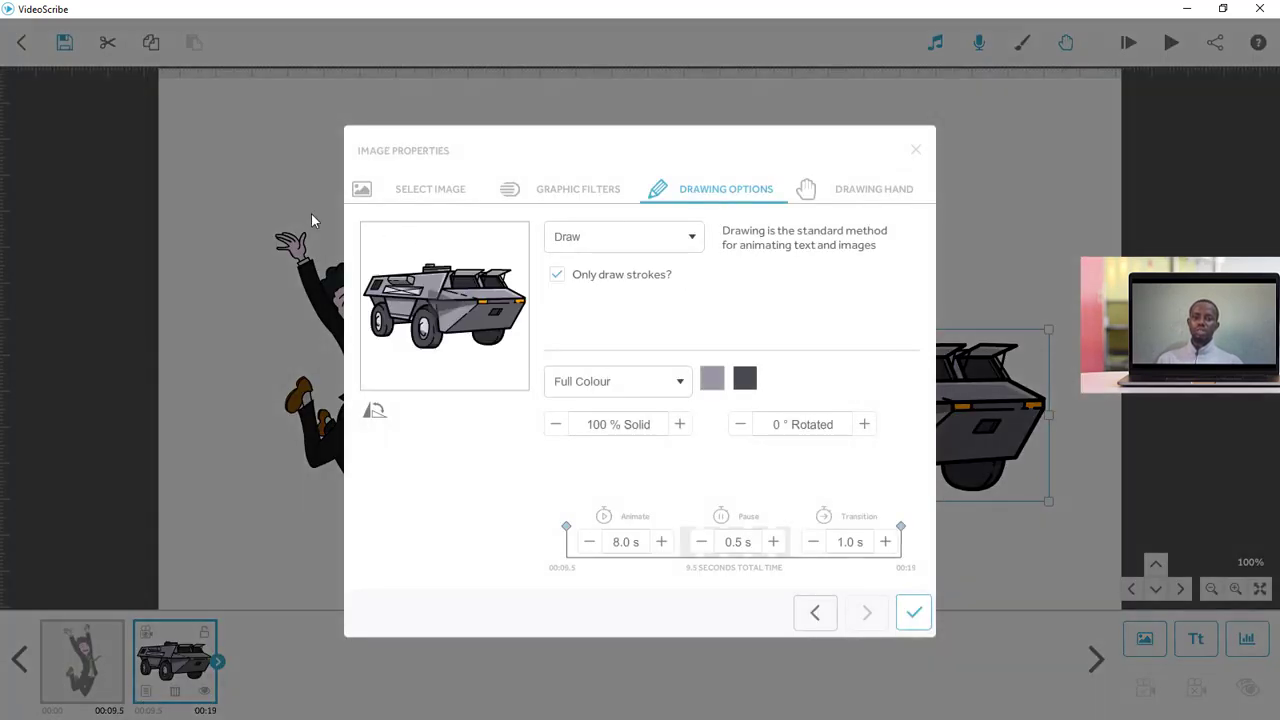
click(656, 246)
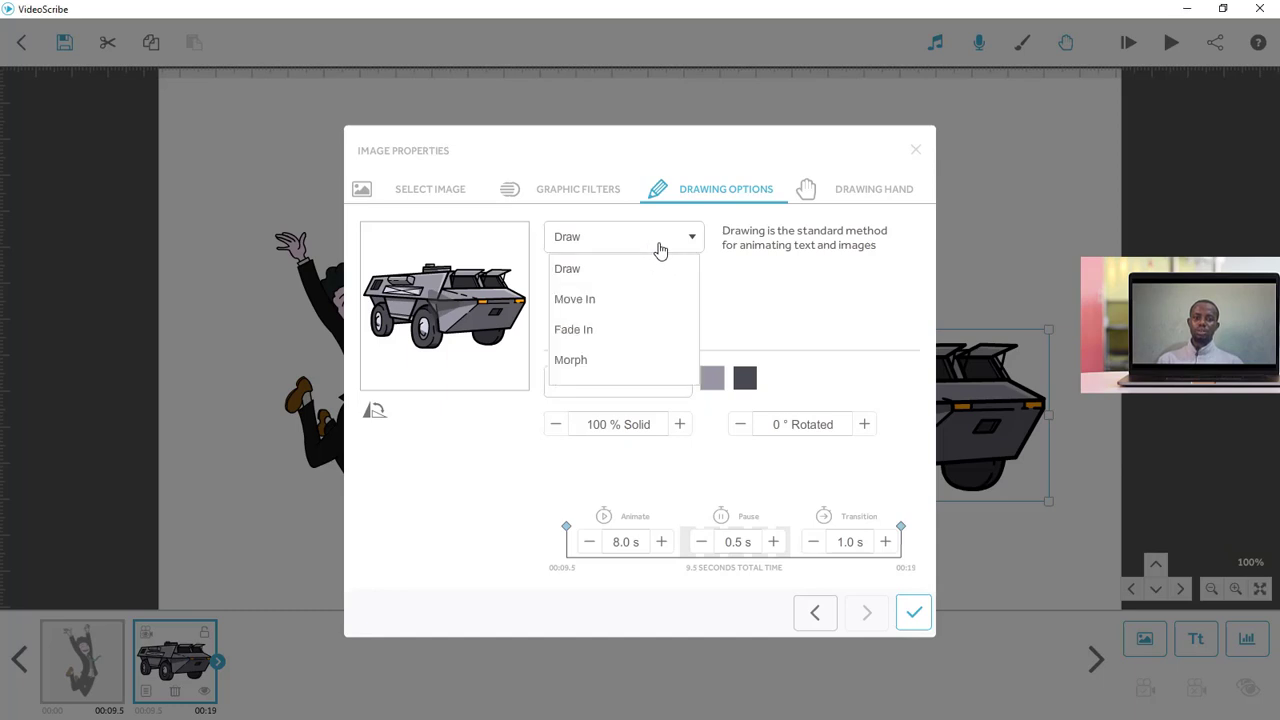
click(585, 369)
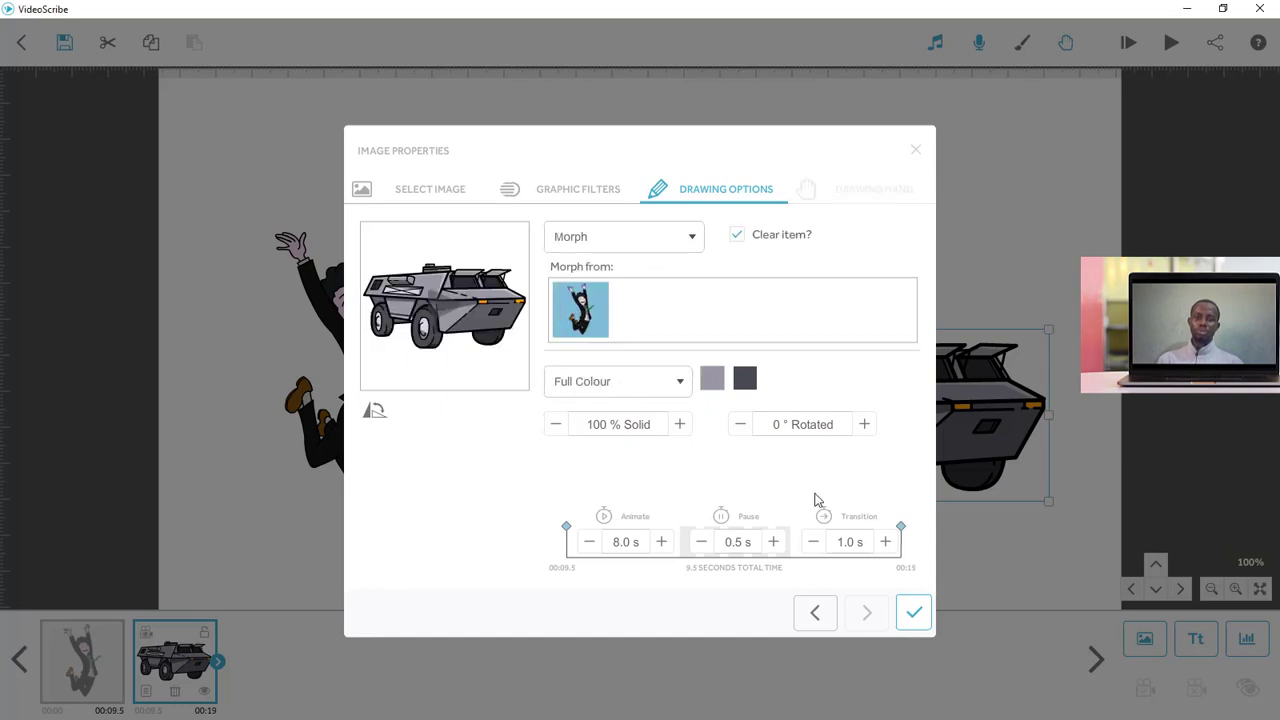
click(913, 612)
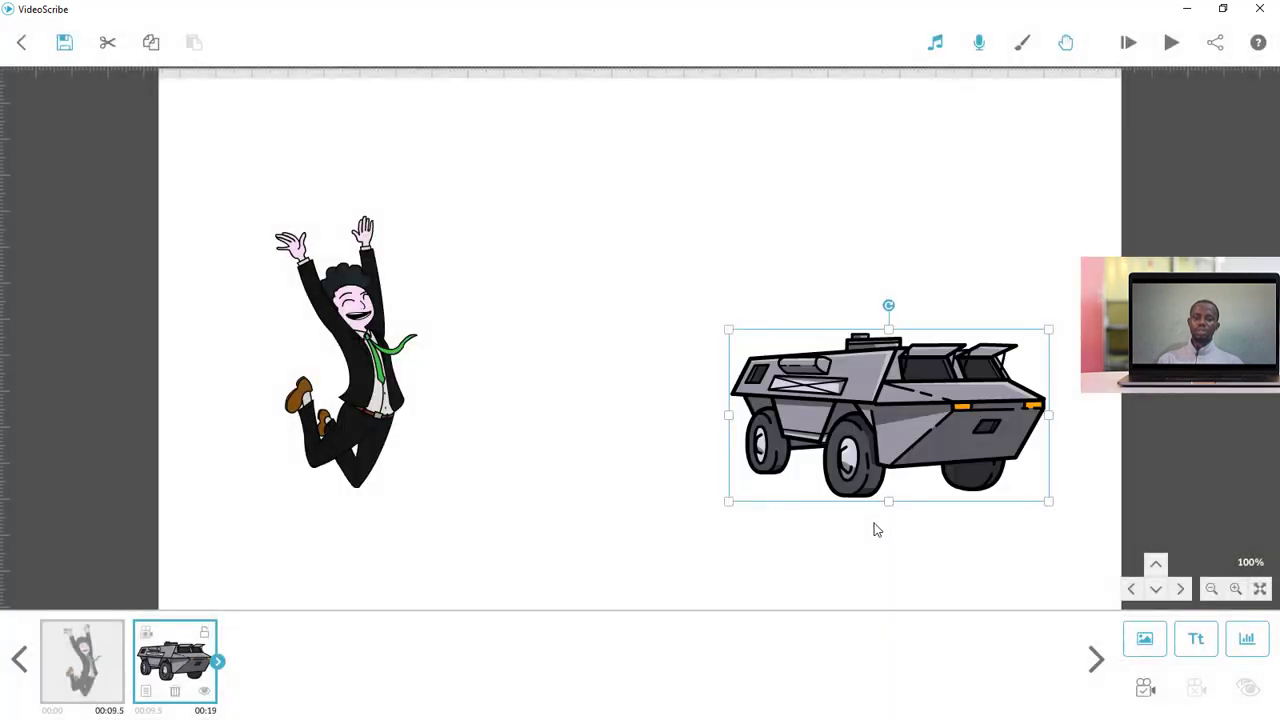
Step: Move both images up together on the canvas and preview the morph by playing the scribe from the start
click(701, 563)
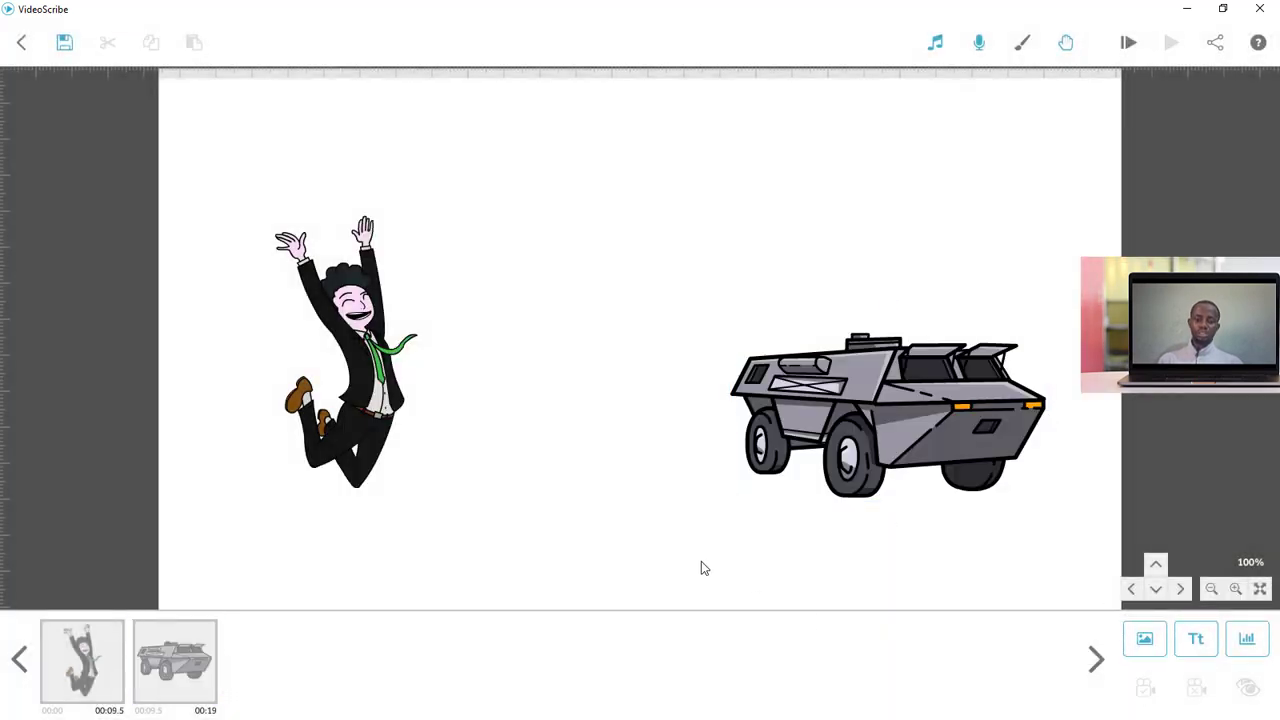
key(ctrl+a)
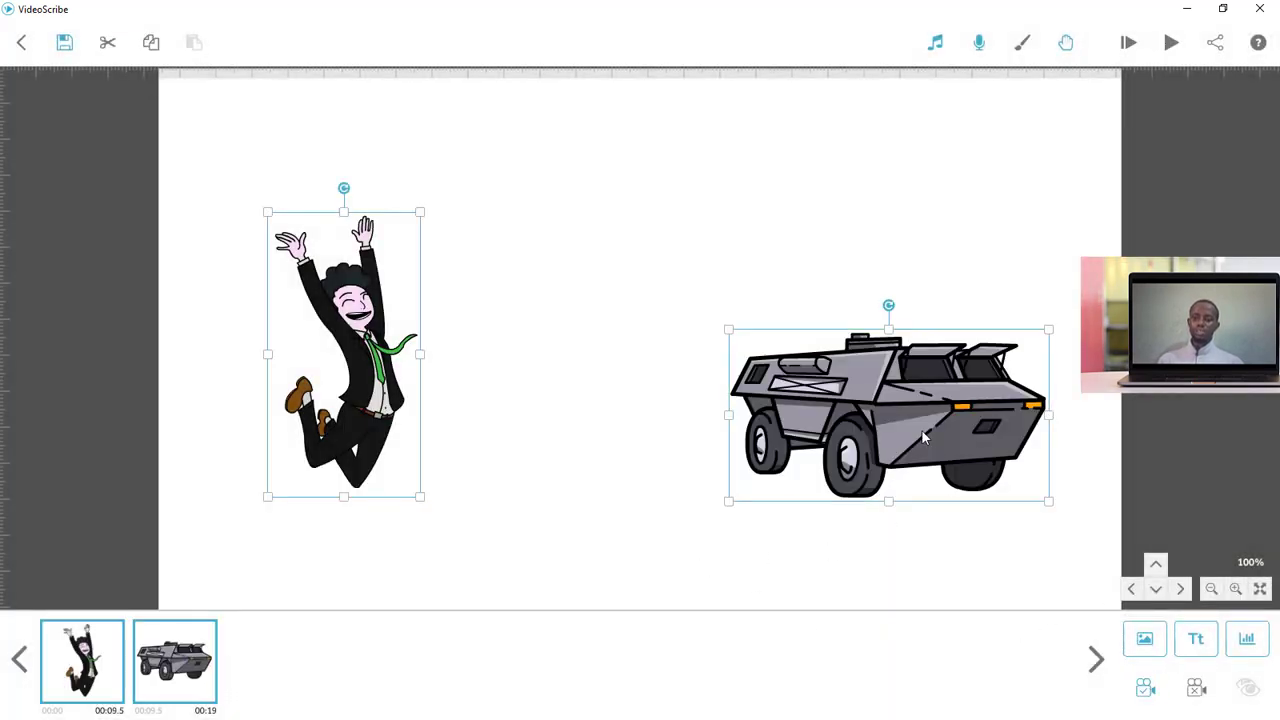
drag(921, 429, 892, 349)
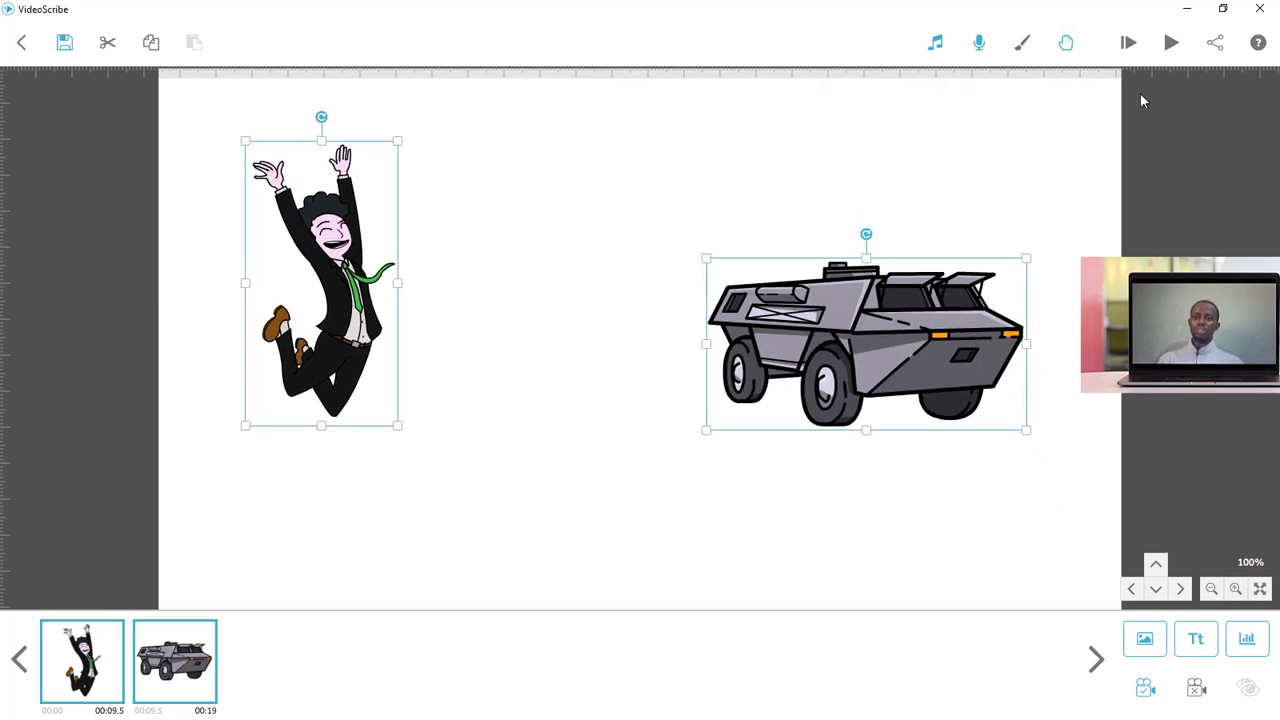
click(1127, 42)
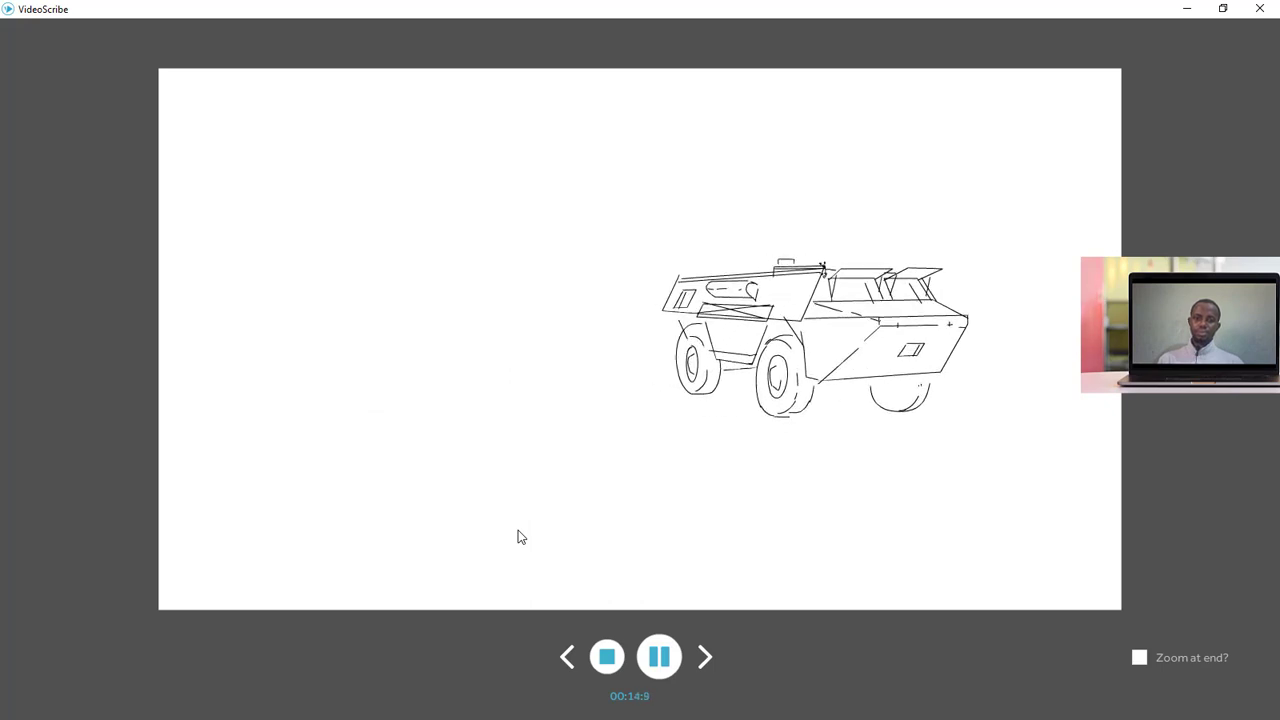
click(599, 663)
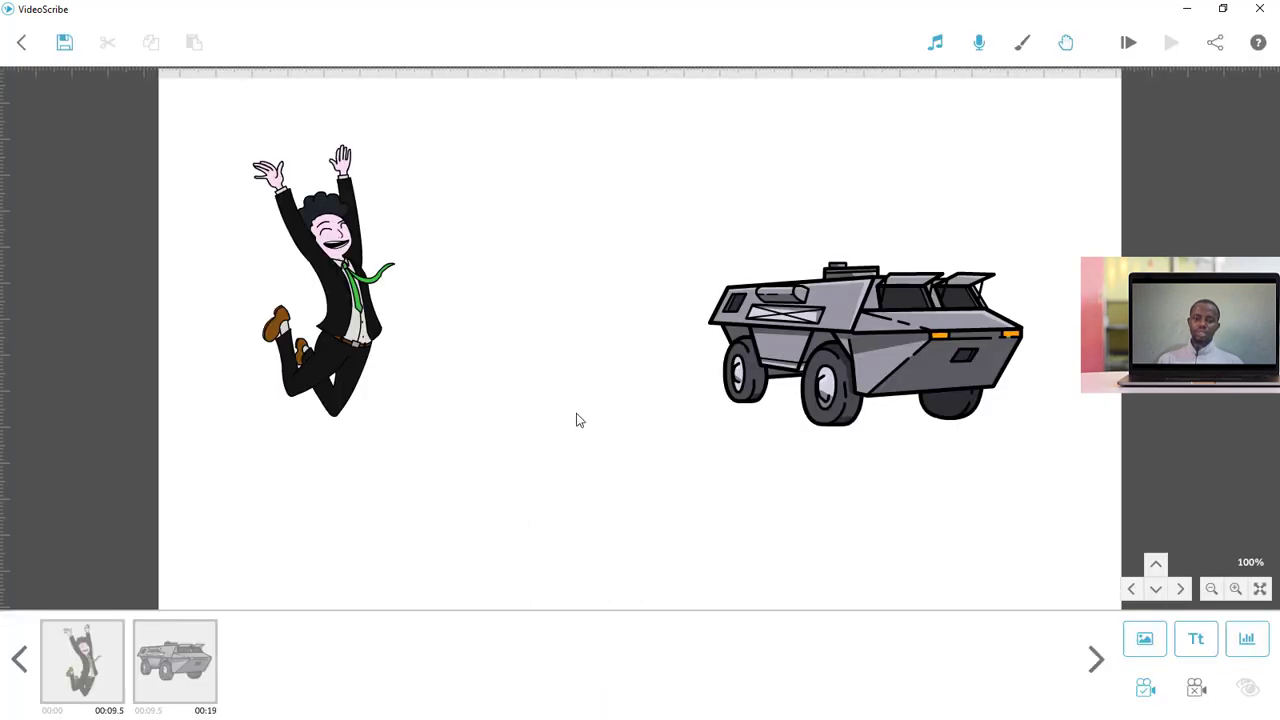
Step: Nudge the armoured vehicle slightly upward and delete the jumping man from the scribe
click(840, 345)
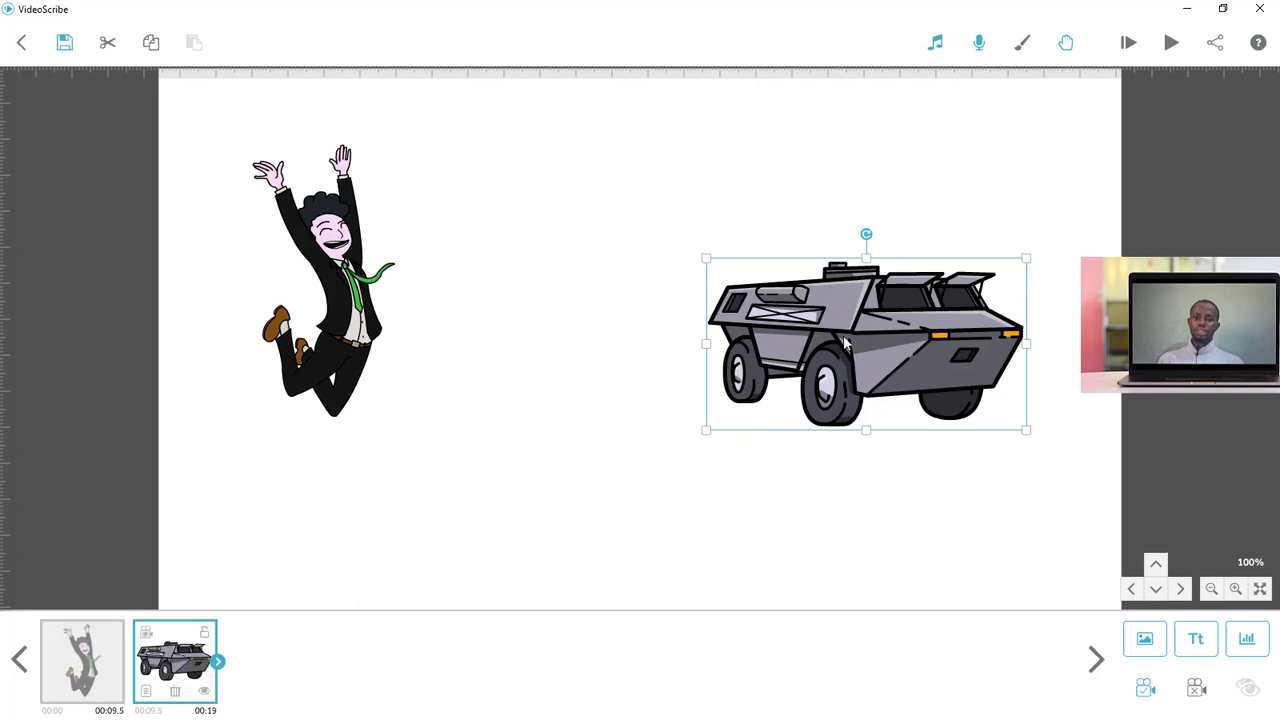
drag(879, 340, 882, 314)
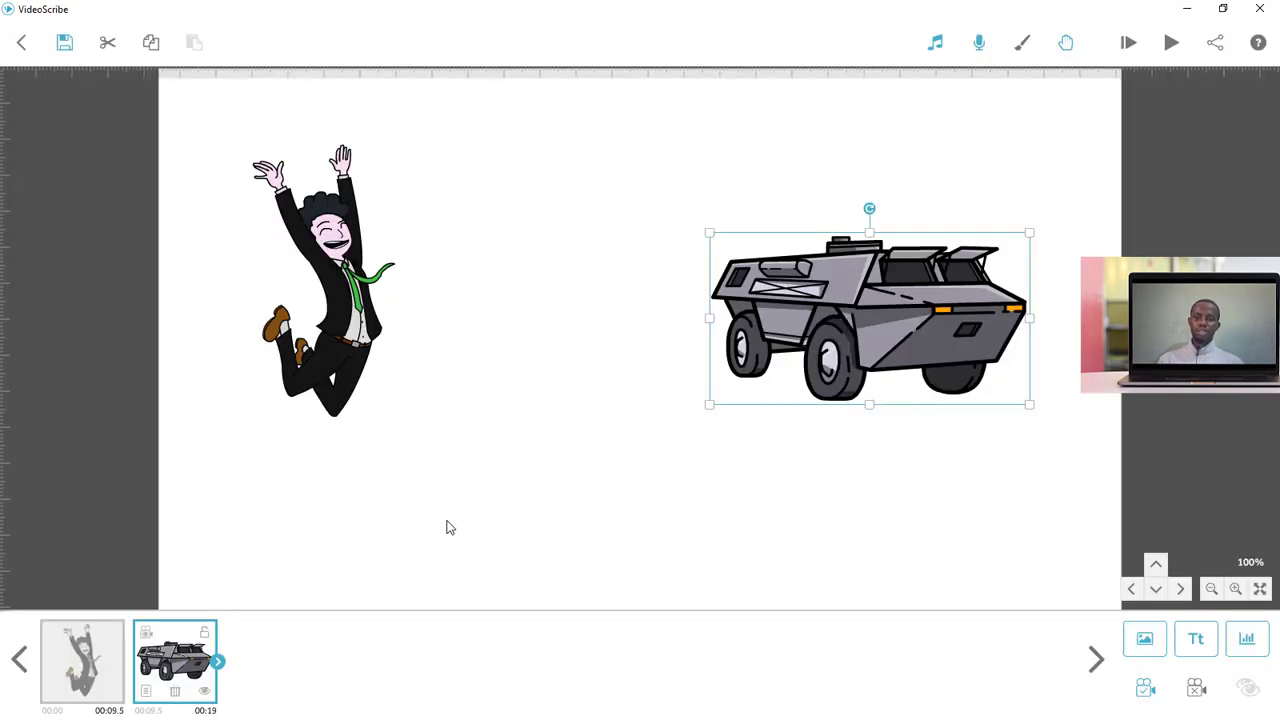
click(351, 343)
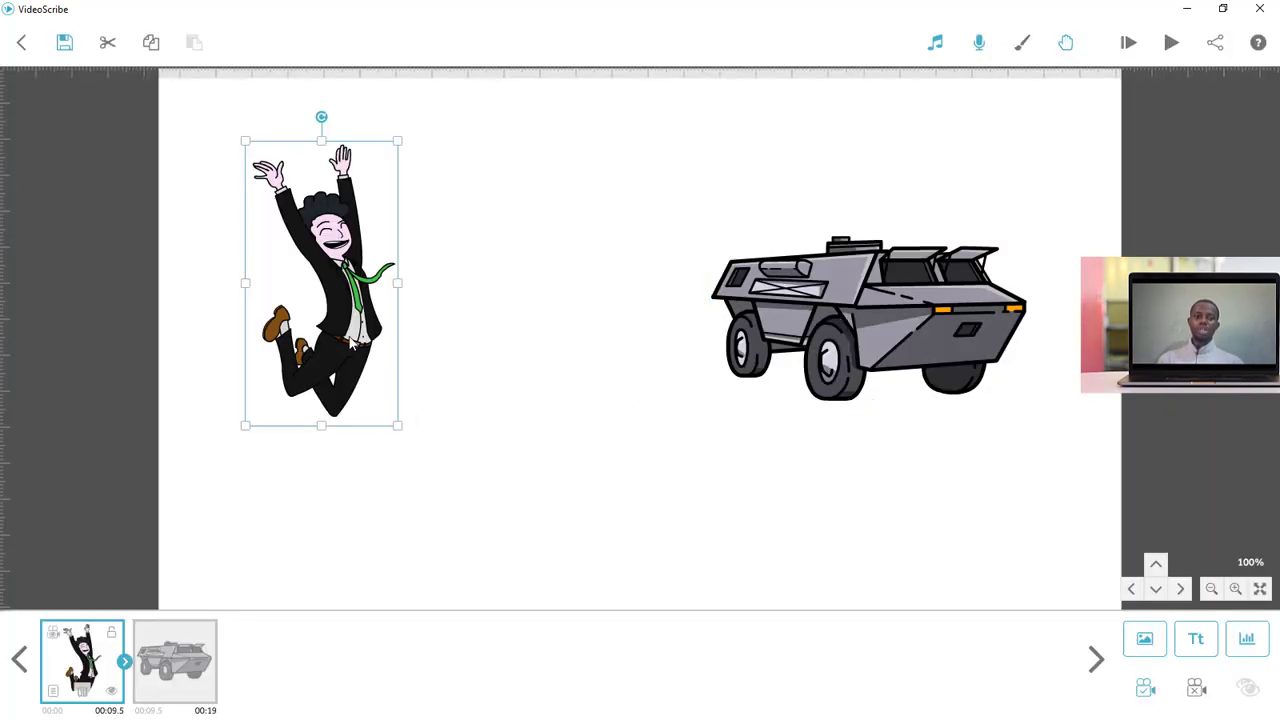
key(Delete)
key(Return)
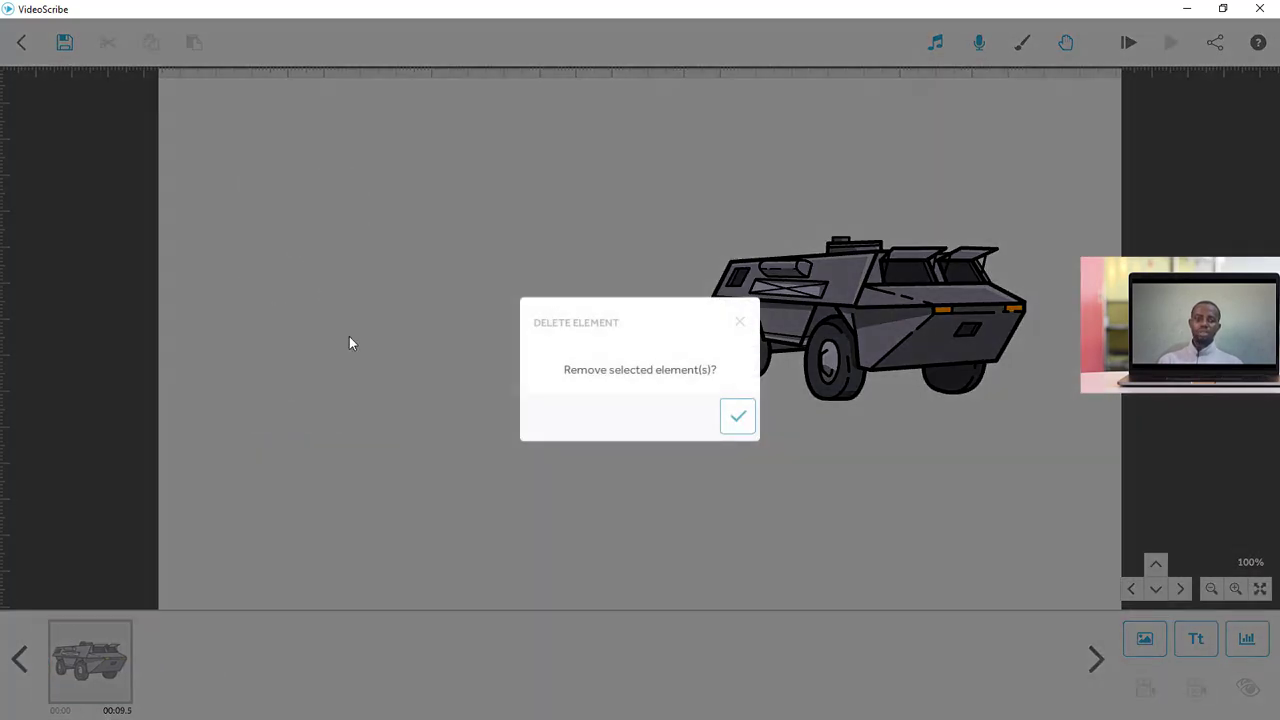
Step: Duplicate the armoured vehicle and place the original in the canvas's lower-left corner and the copy in the lower-right corner
drag(849, 314, 496, 316)
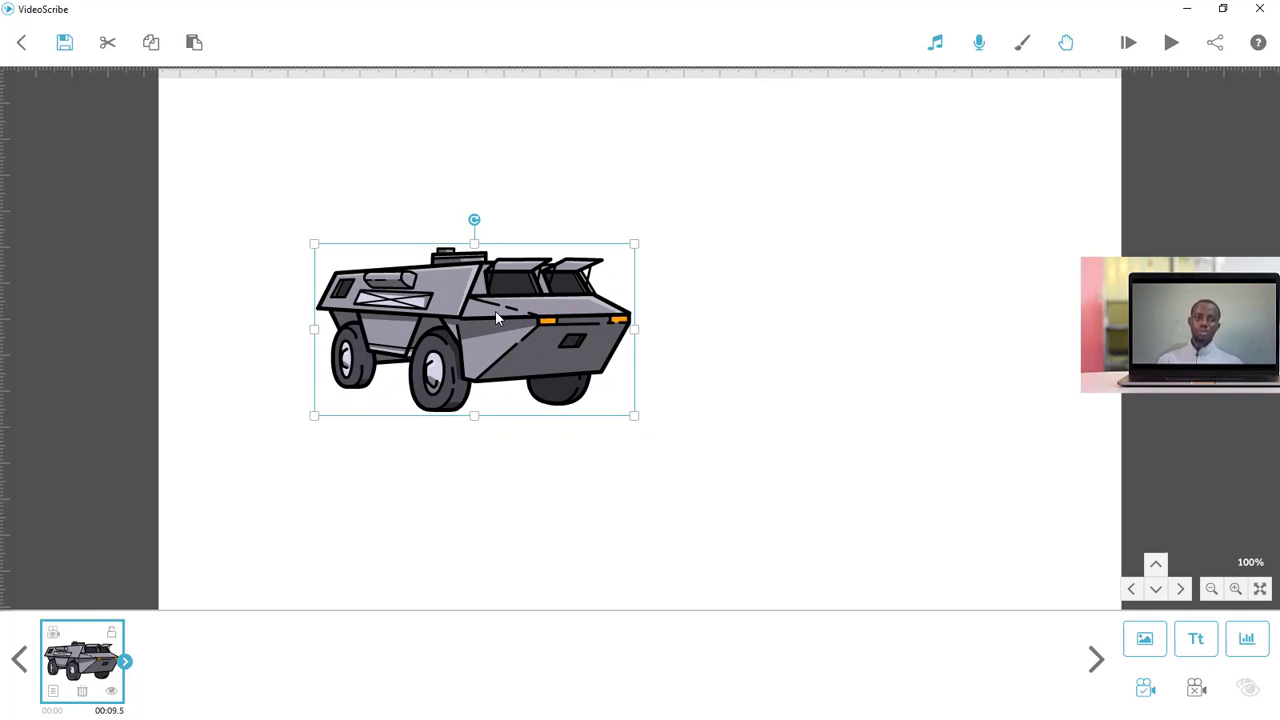
click(189, 48)
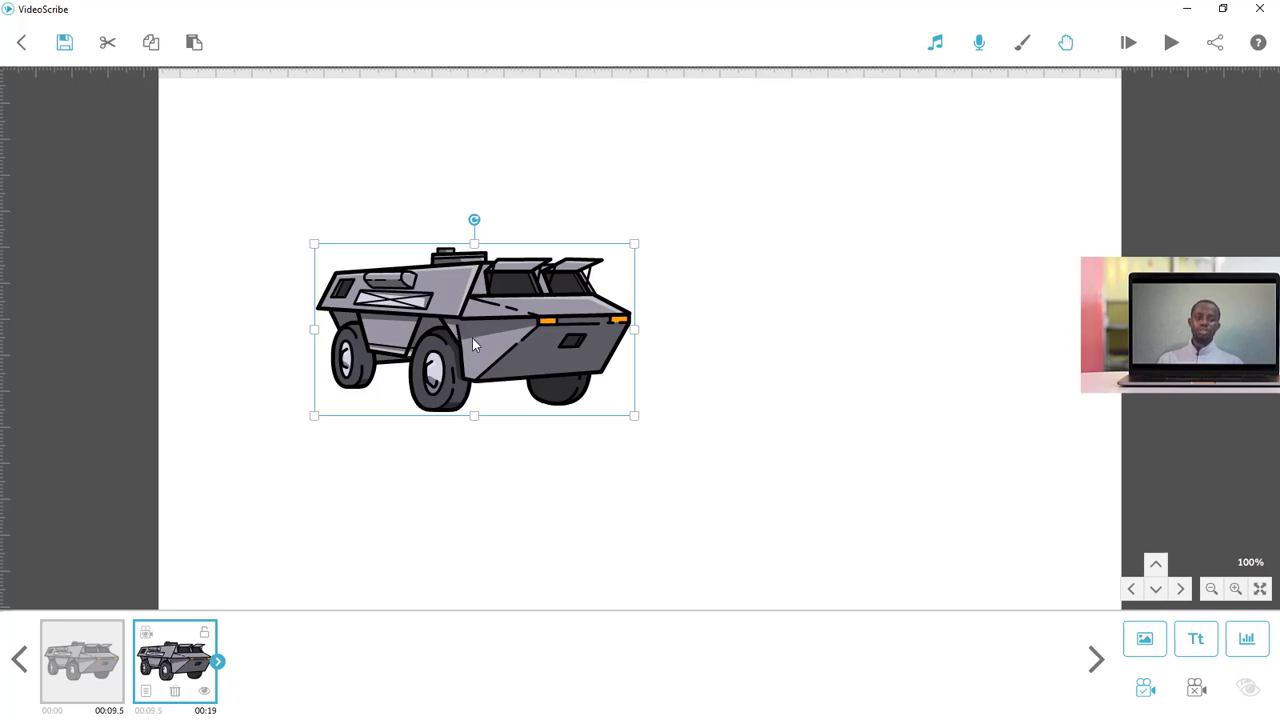
drag(472, 338, 883, 351)
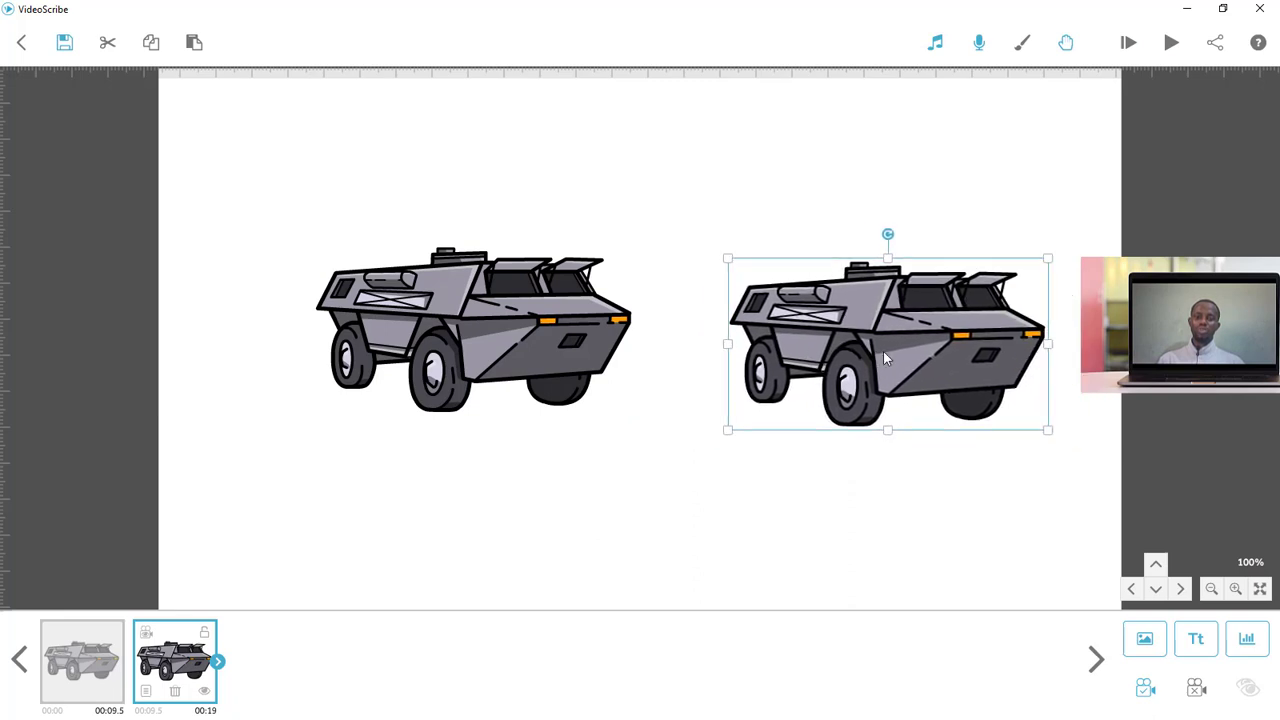
drag(568, 349, 420, 561)
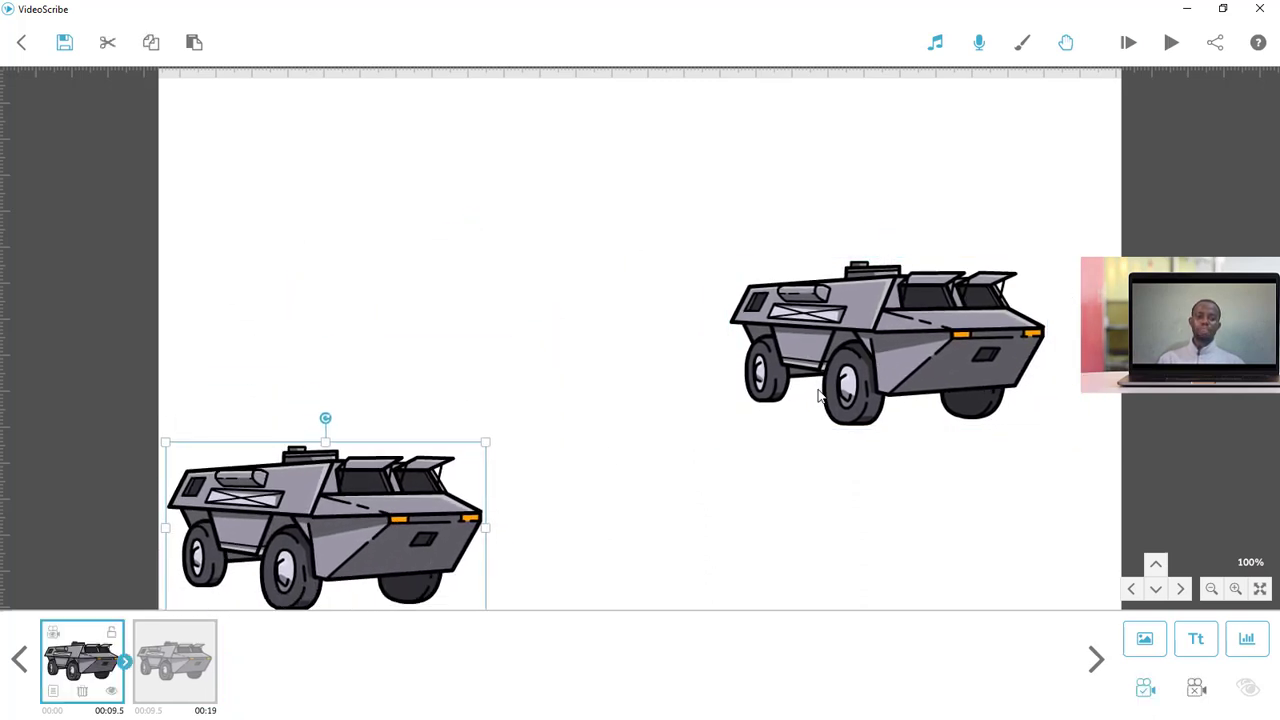
drag(893, 342, 942, 539)
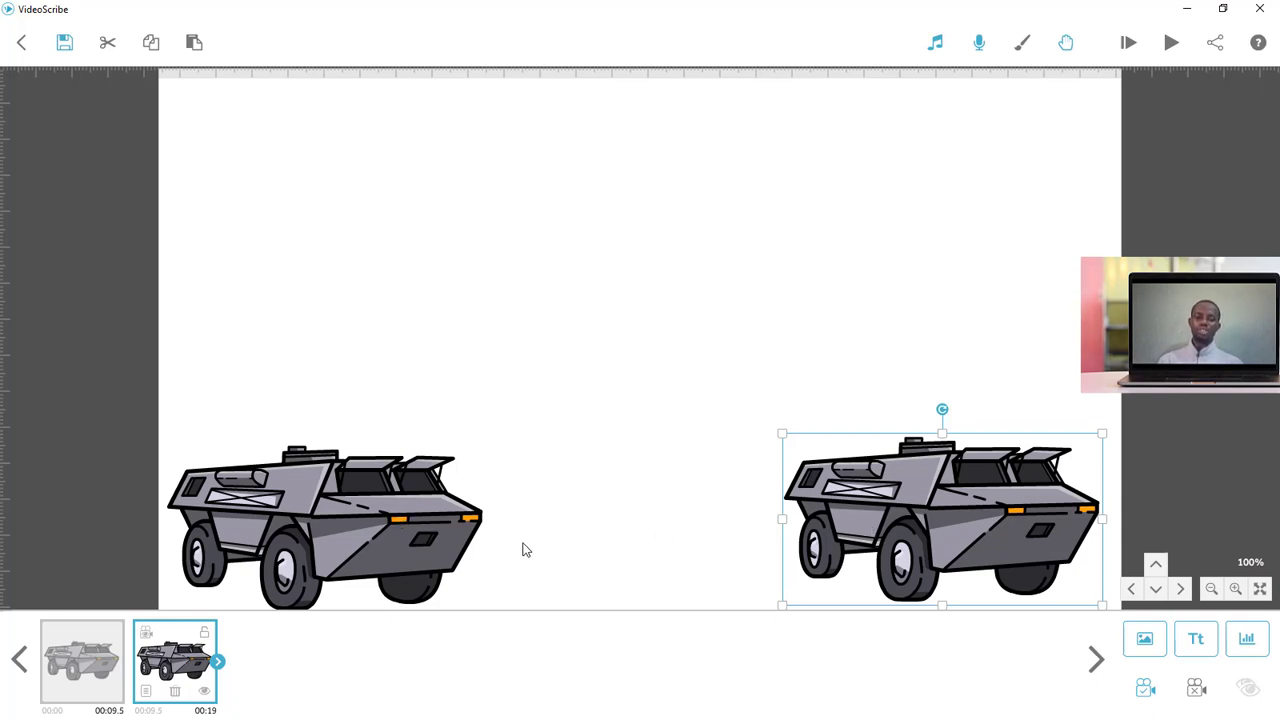
Step: Set the original vehicle's colour effect to Outline, then shrink it to about half size and move it up along the canvas's left edge
click(378, 523)
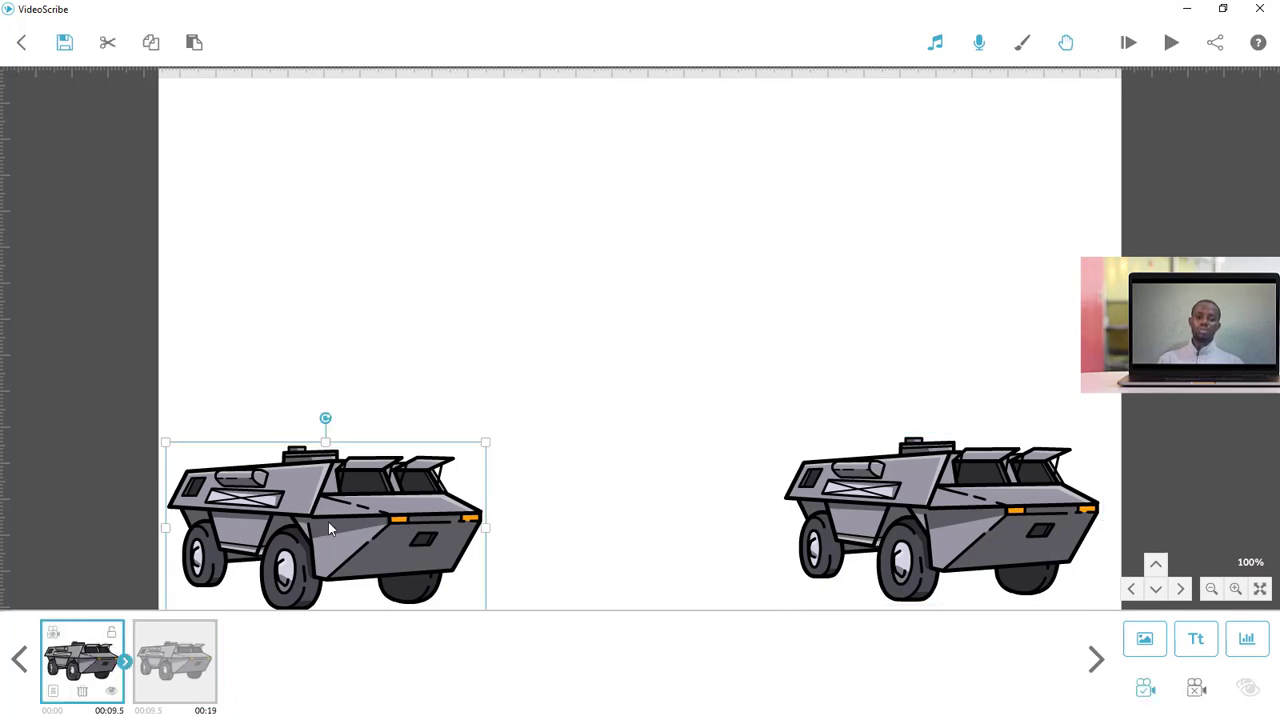
click(52, 694)
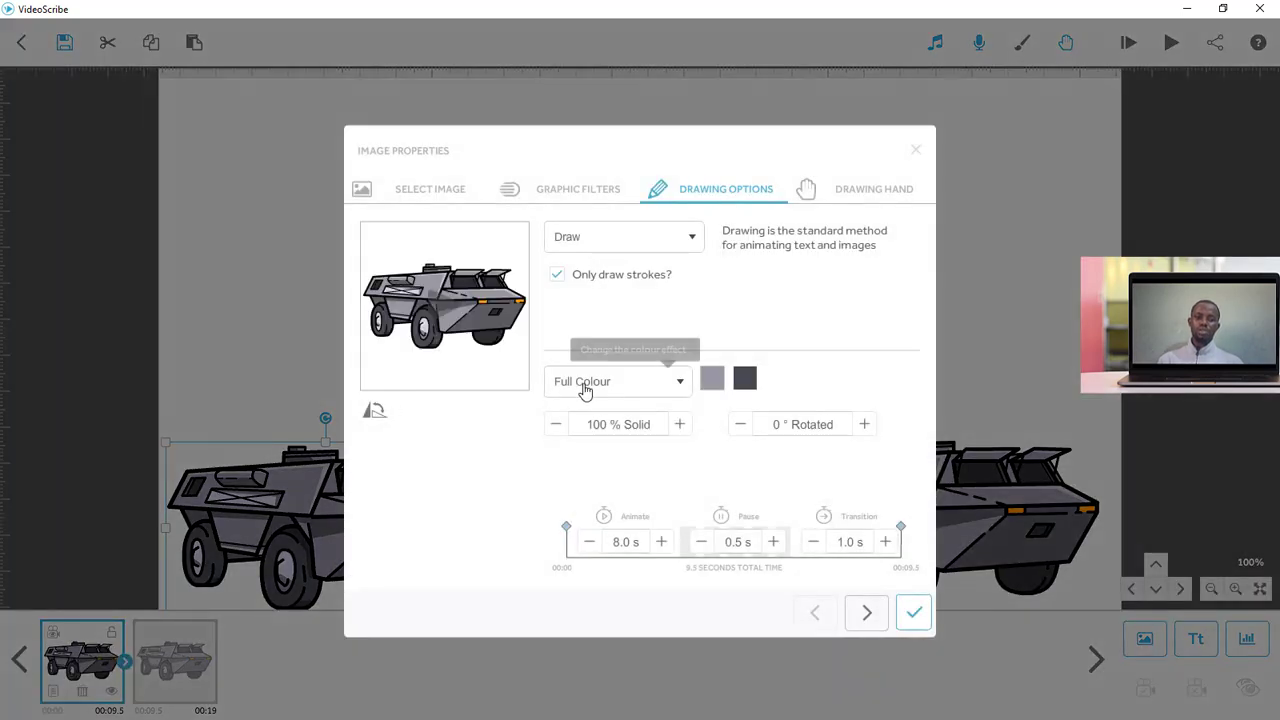
click(583, 388)
click(578, 448)
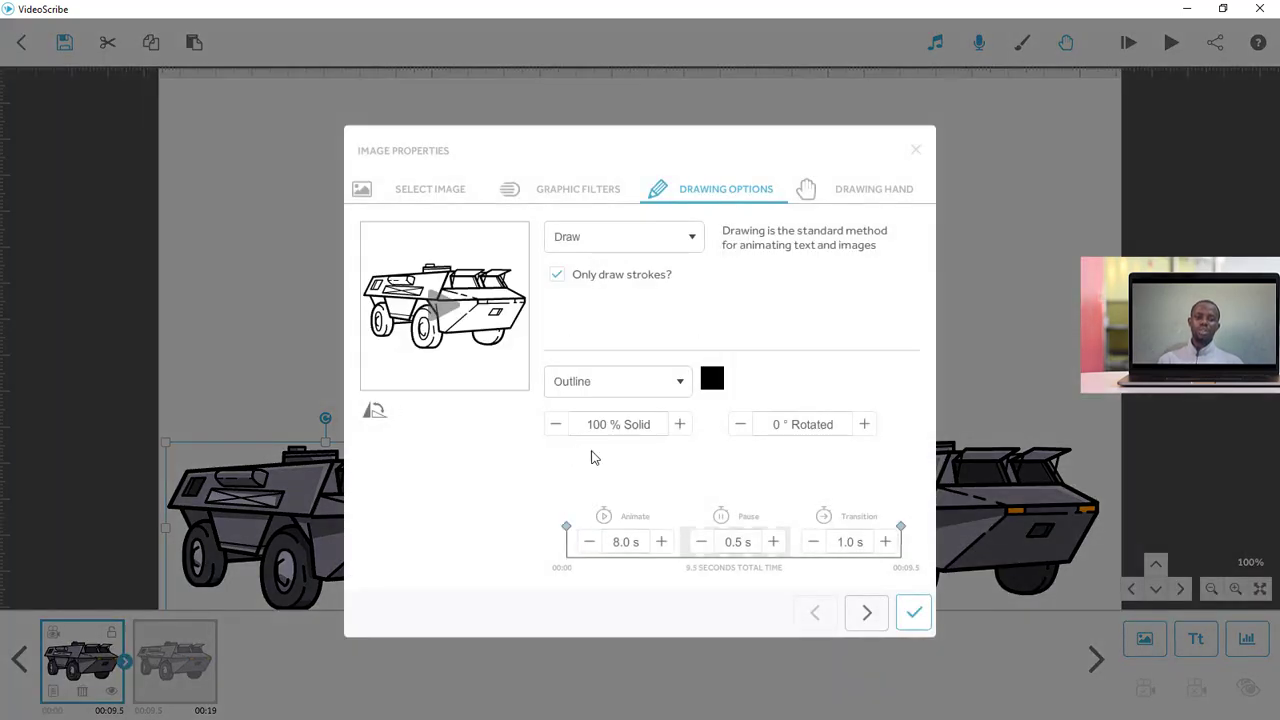
click(913, 612)
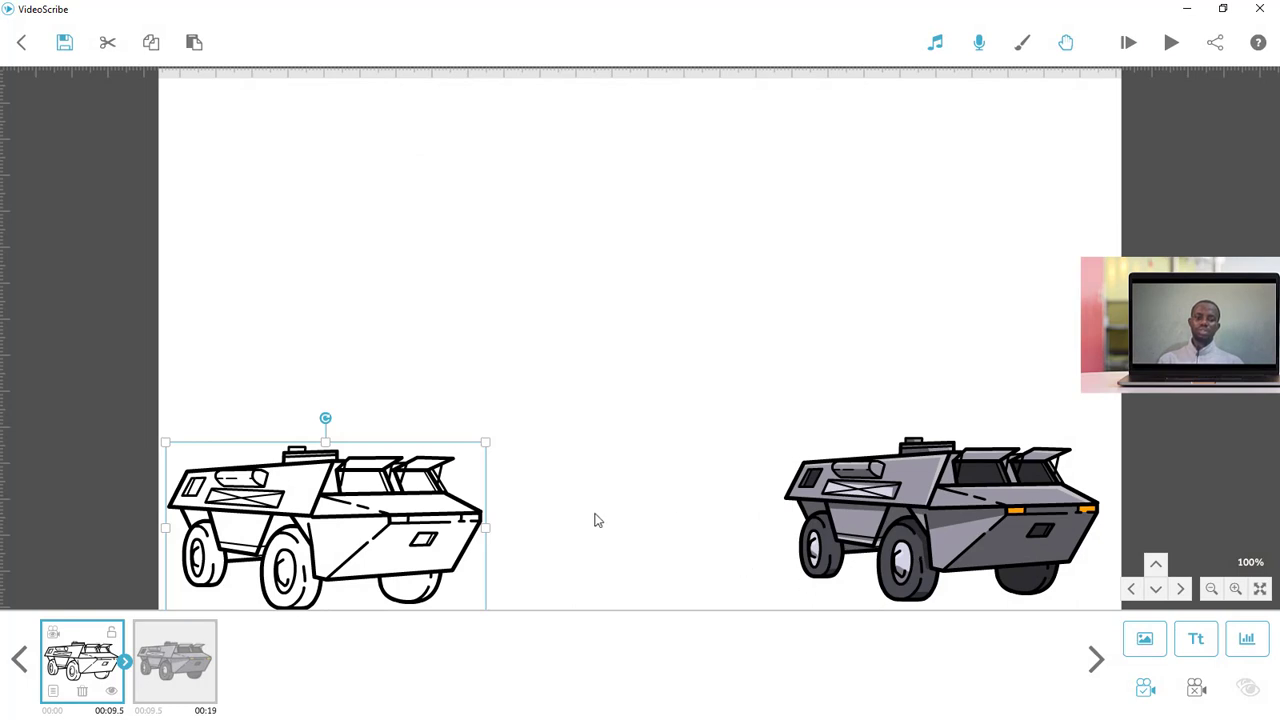
drag(425, 548, 425, 514)
drag(489, 554, 268, 326)
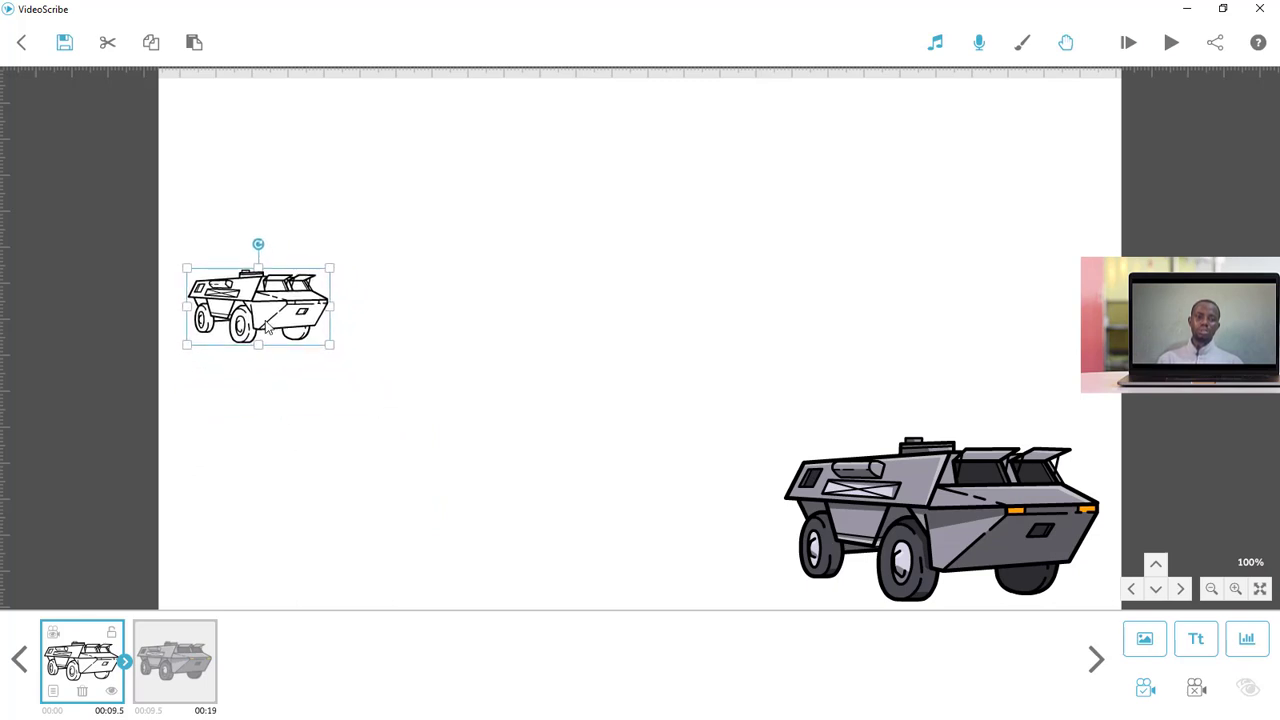
Step: Set the coloured armoured vehicle in the lower-right corner to animate with Morph, morphing from the outlined vehicle
click(903, 503)
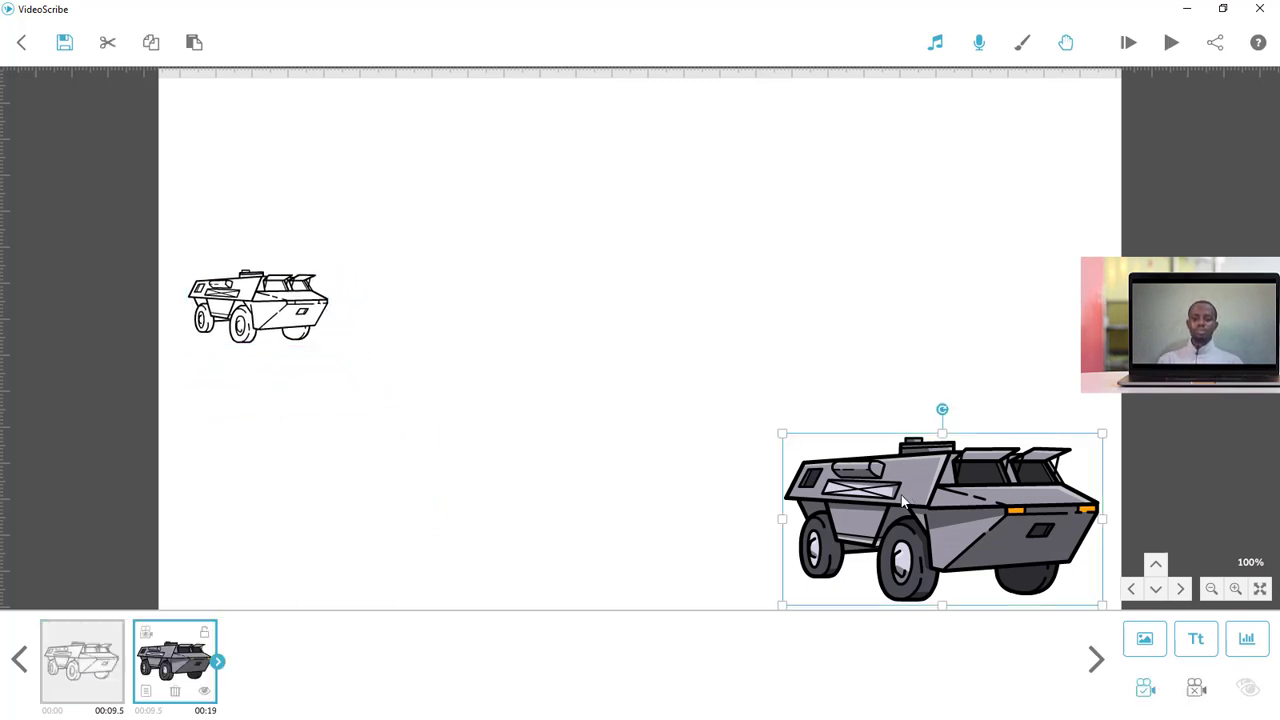
click(146, 691)
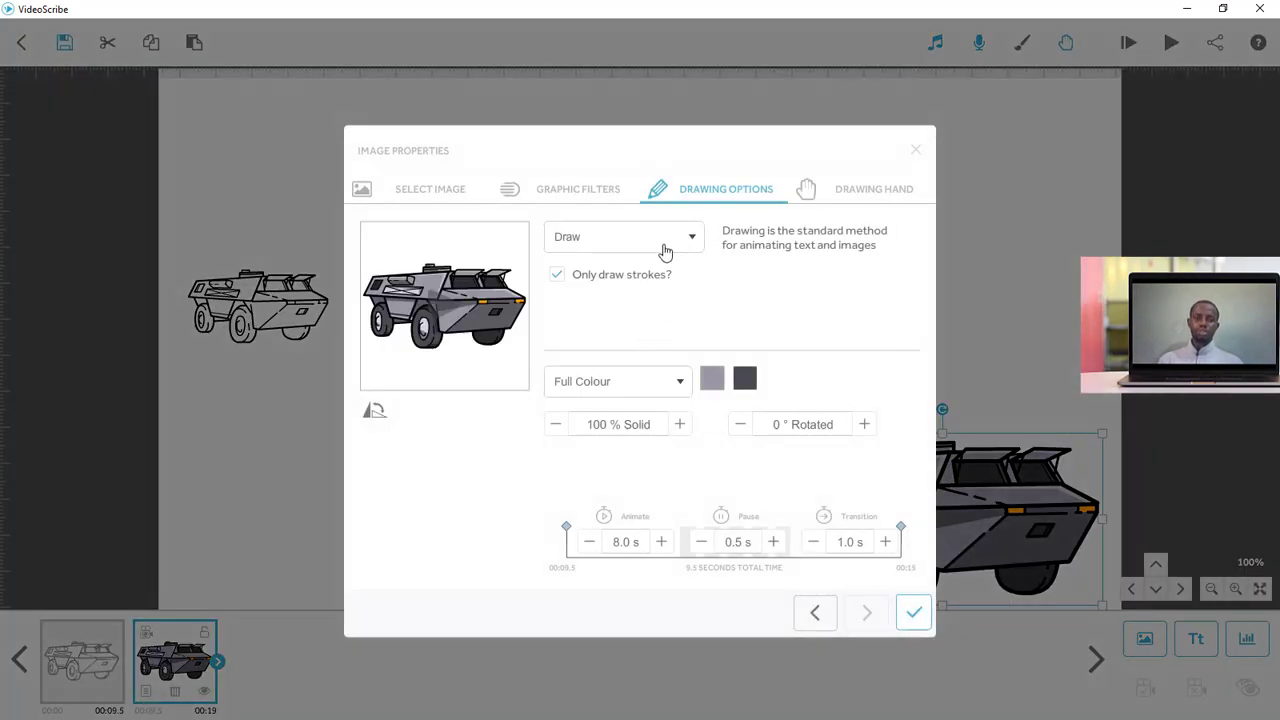
click(620, 237)
click(608, 360)
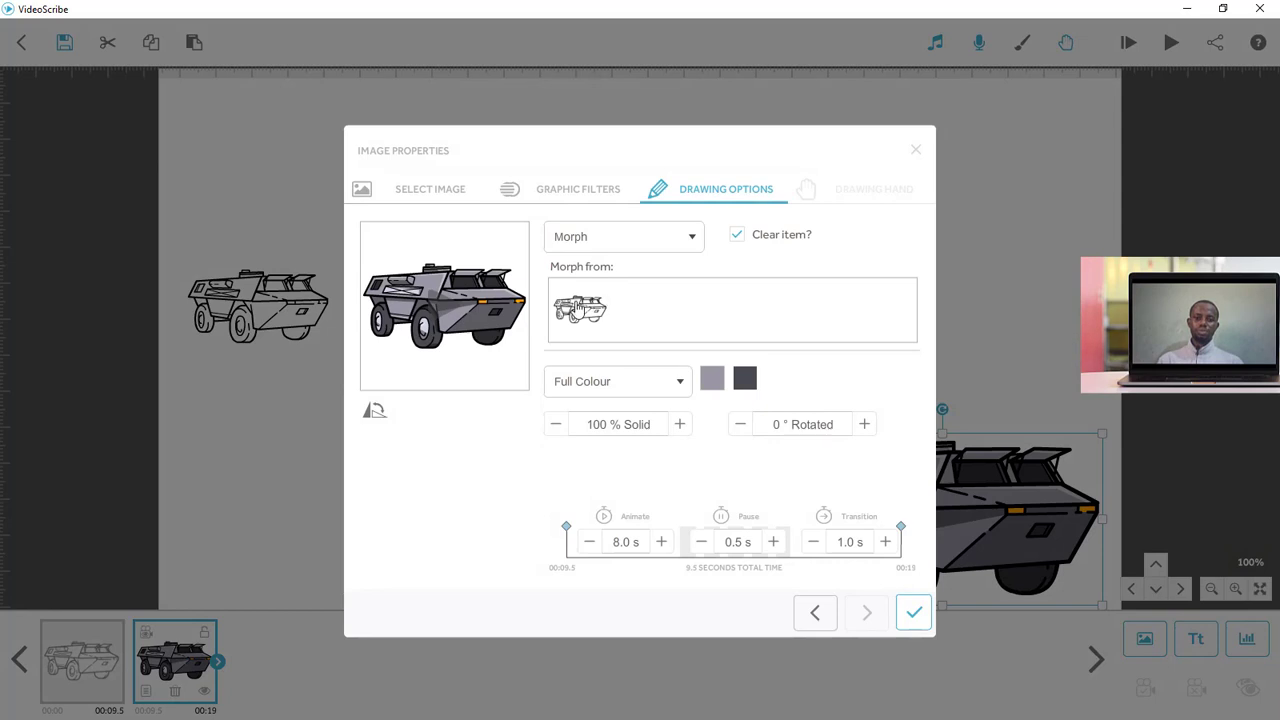
click(580, 310)
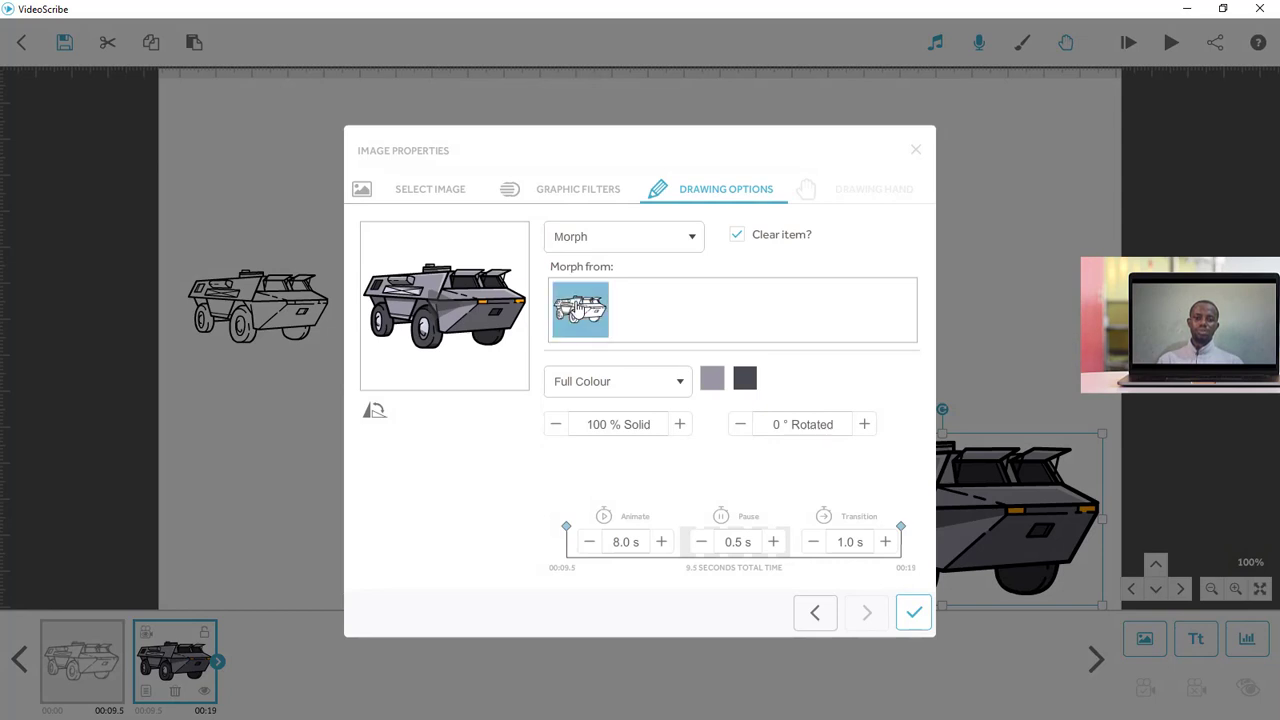
click(914, 614)
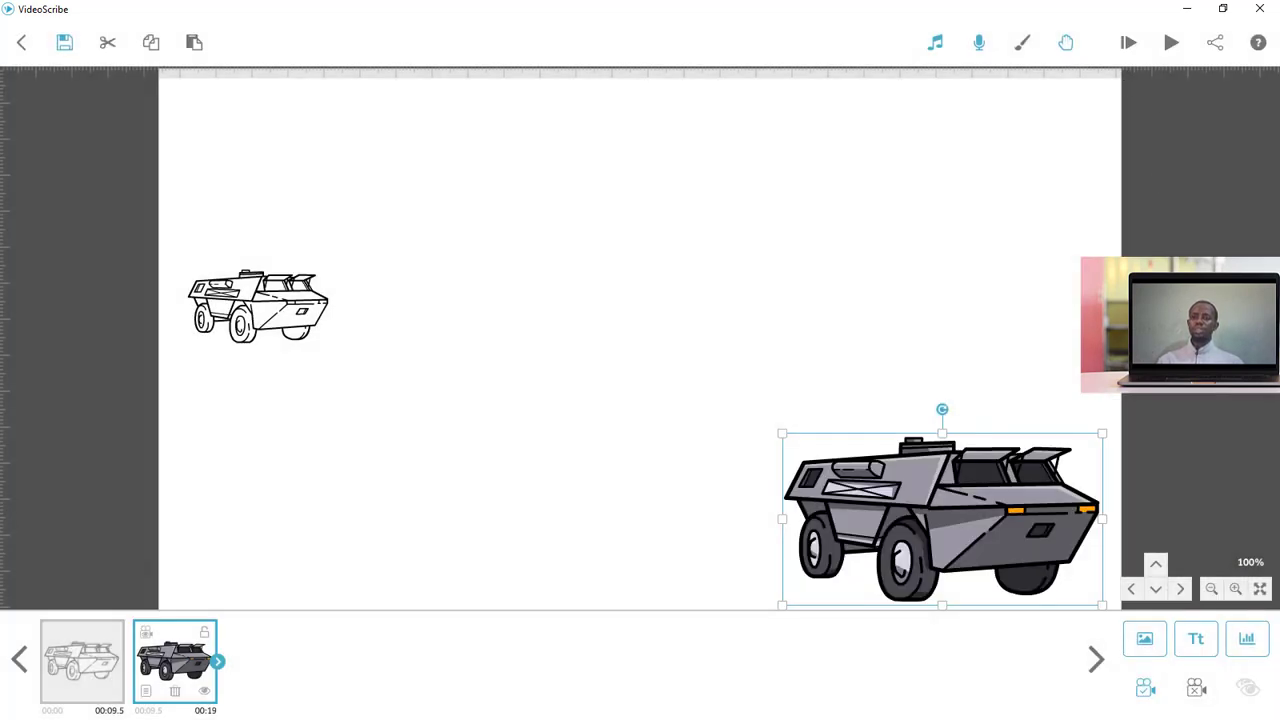
Step: Set the camera to the current position for both vehicles and nudge them slightly upward together
click(642, 497)
key(ctrl+a)
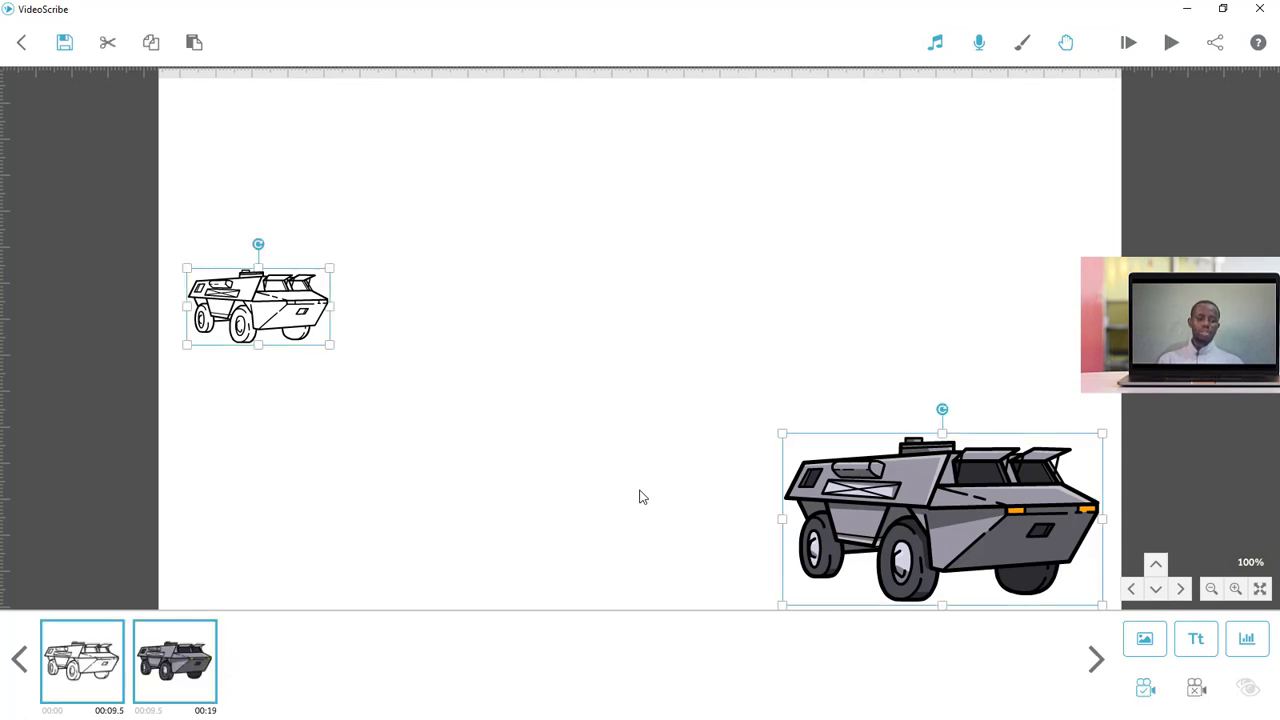
click(1153, 690)
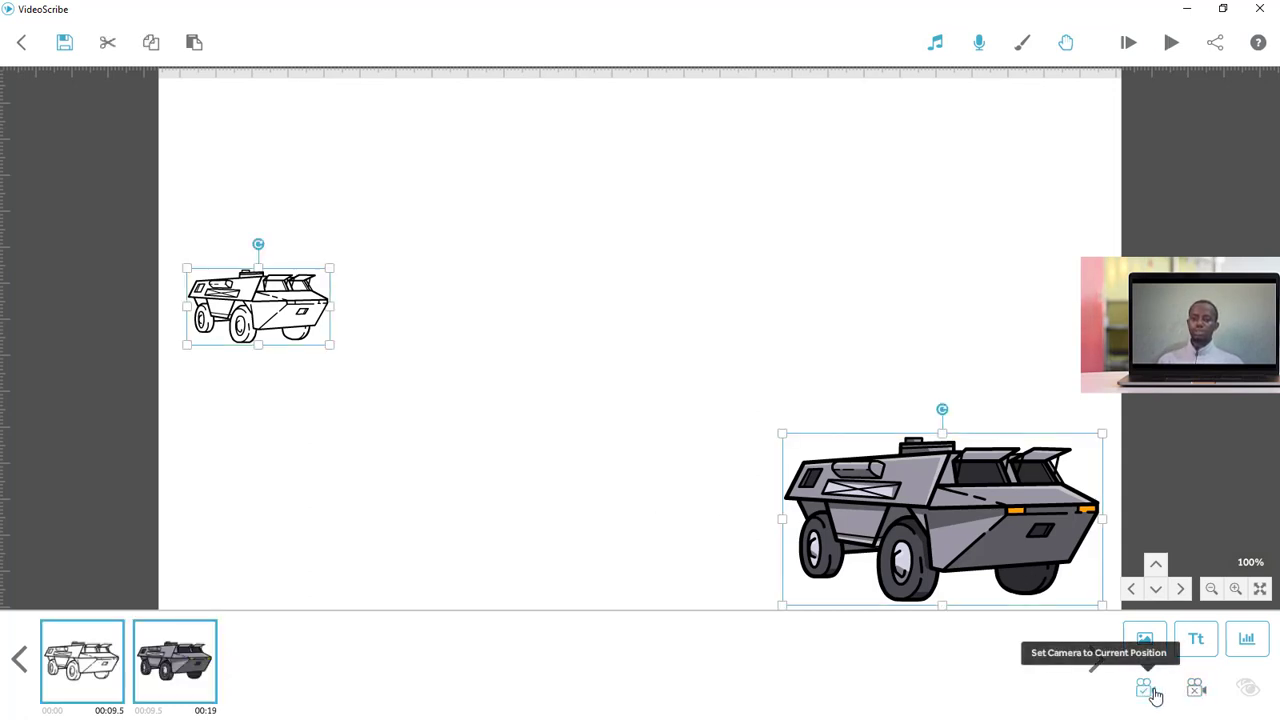
drag(995, 561, 991, 543)
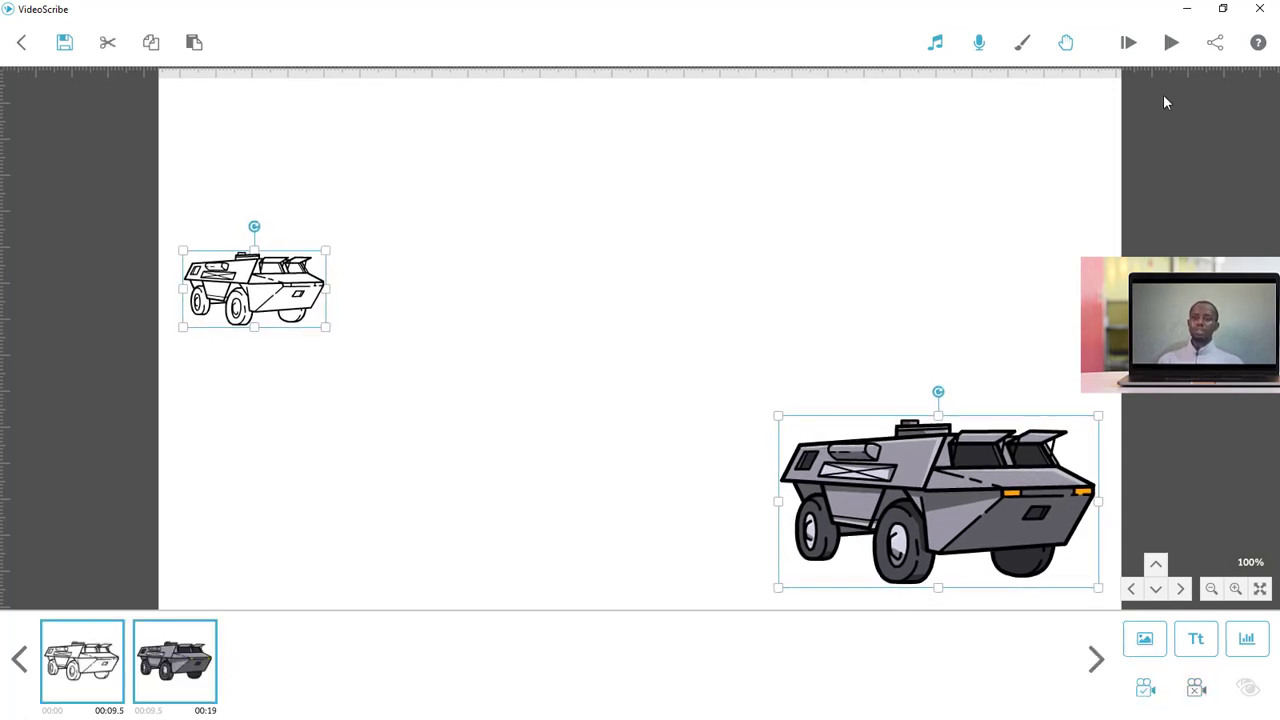
Step: Preview the morph by playing the scribe from the start, and move the coloured vehicle up and slightly left
click(1129, 44)
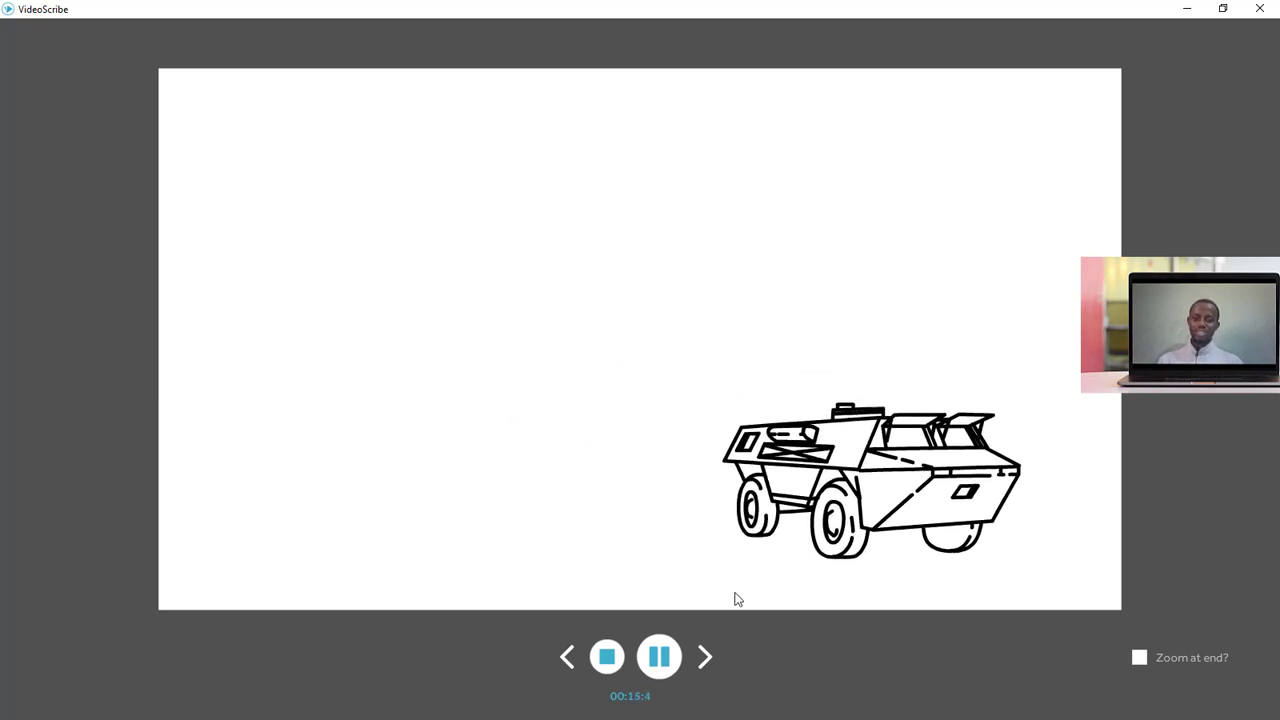
click(606, 664)
click(143, 683)
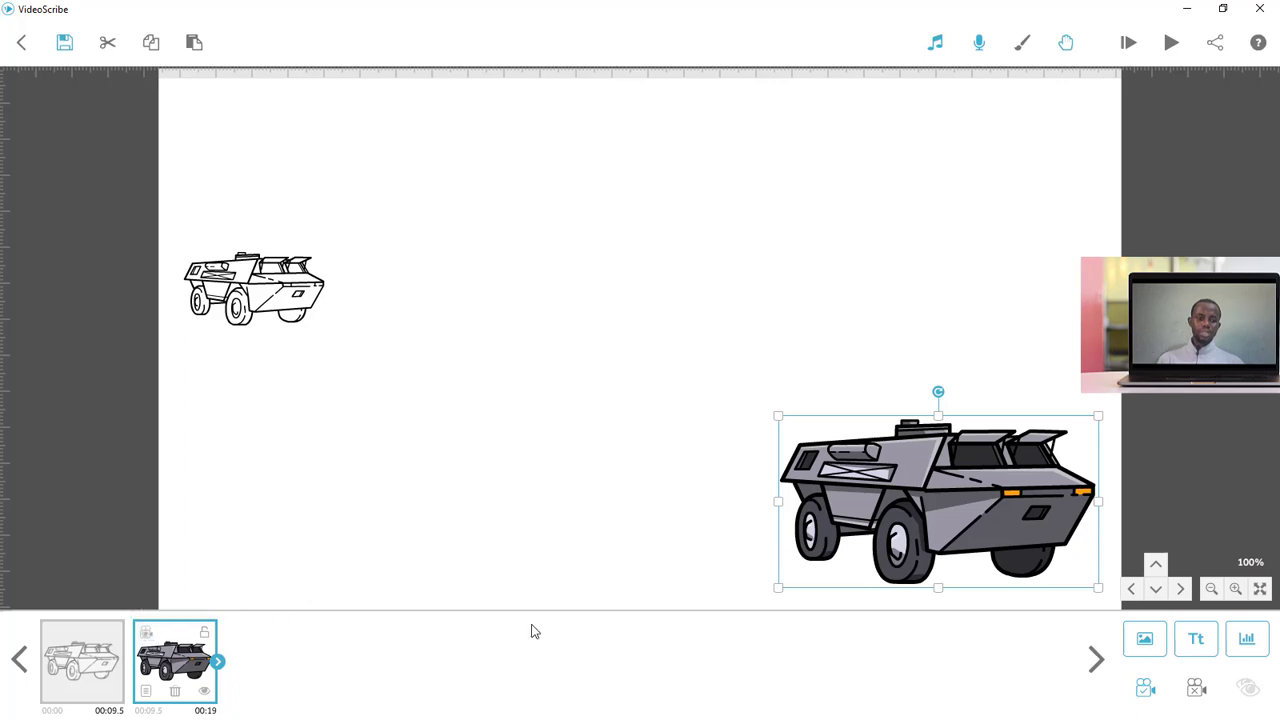
drag(817, 519, 786, 454)
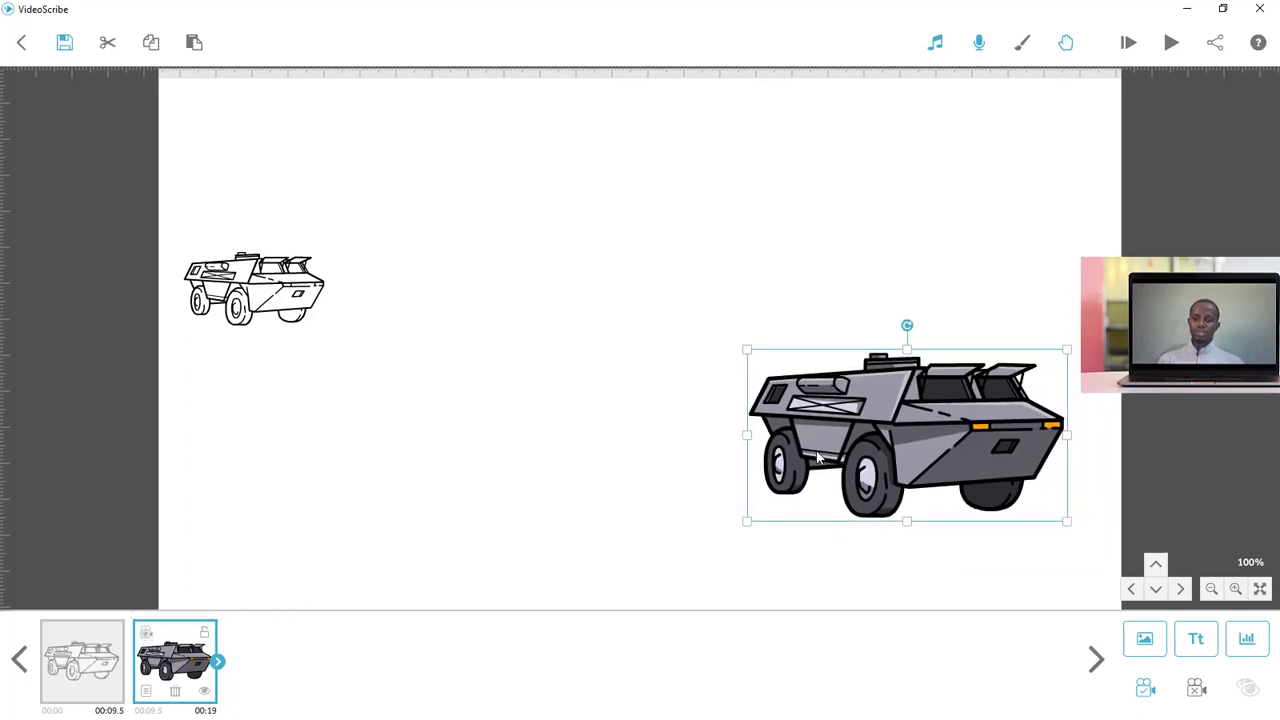
Step: Add the text "Dynamic Technocrat" to the scribe
click(1196, 640)
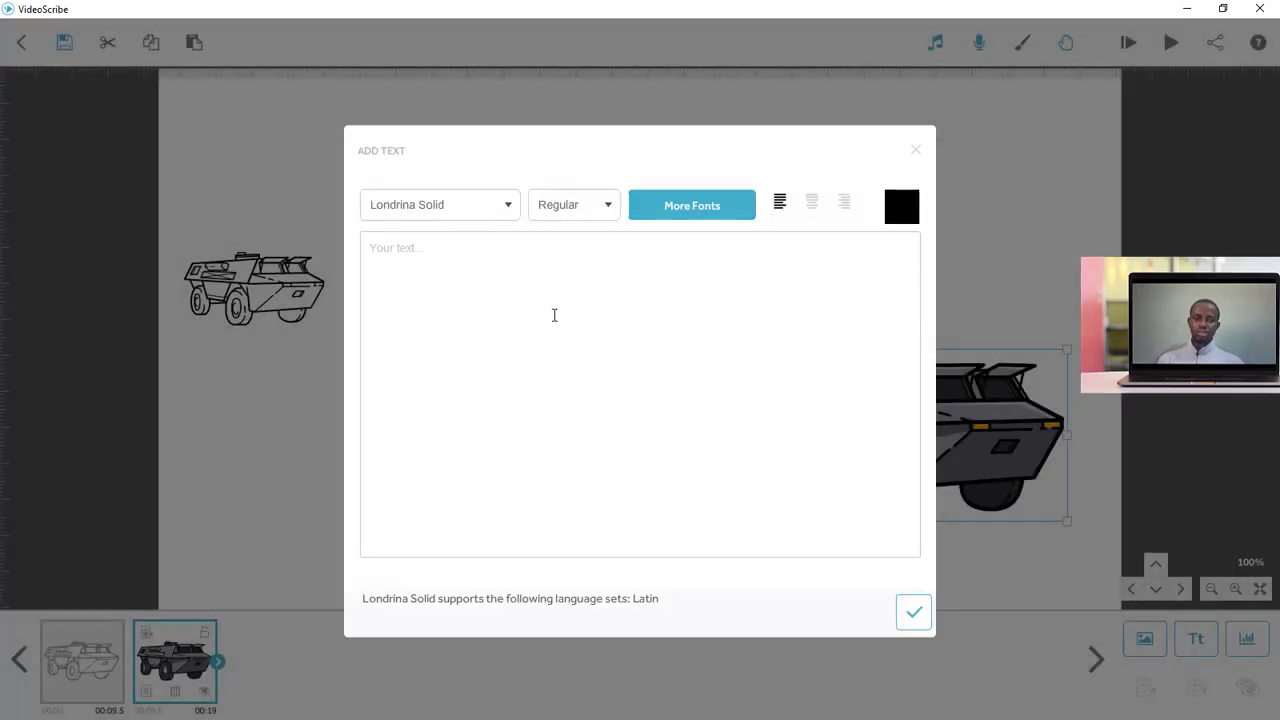
text(Dynamic)
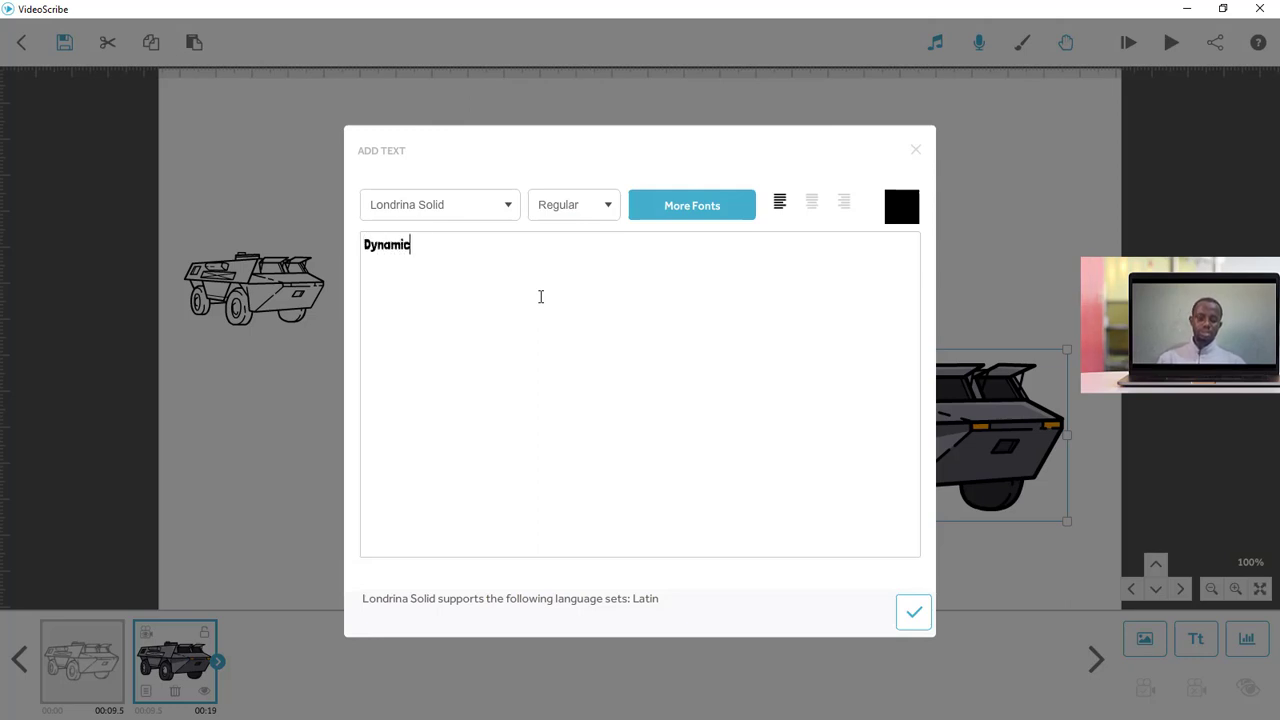
text( Technocrat)
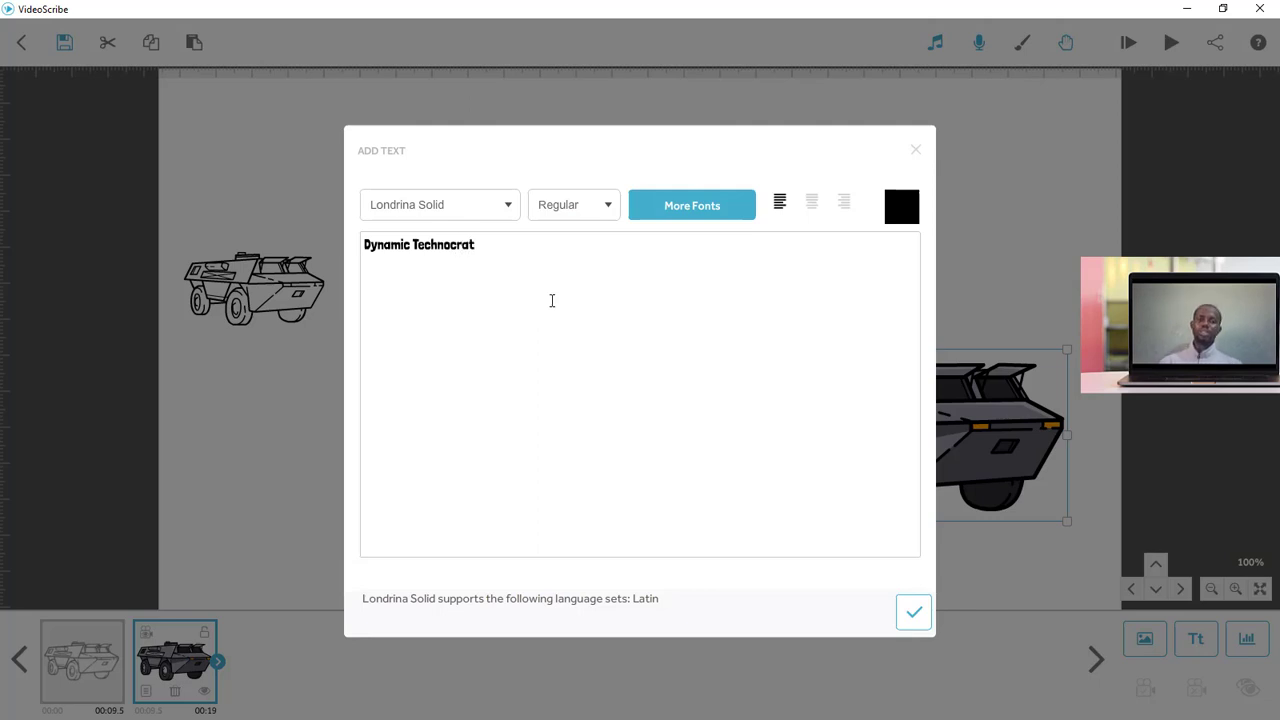
click(908, 614)
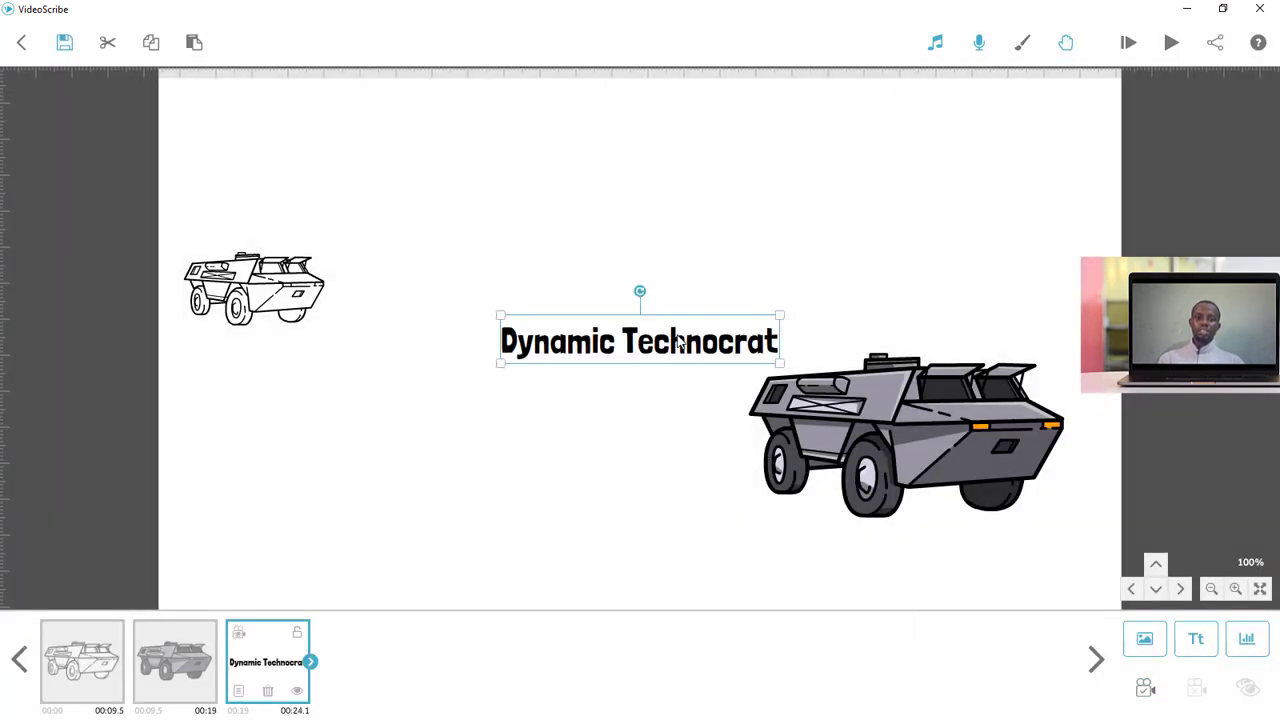
Step: Enlarge the "Dynamic Technocrat" text and place it near the canvas's upper edge, left of centre
drag(681, 338, 684, 162)
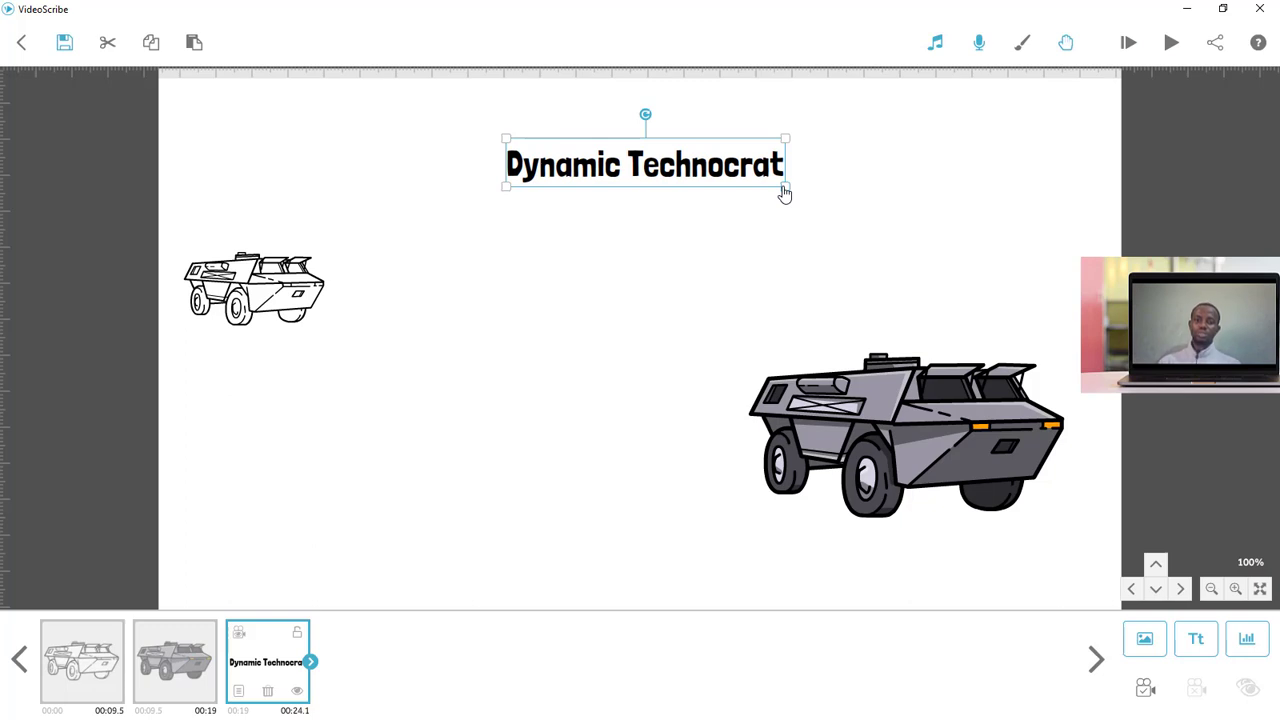
drag(785, 193, 751, 170)
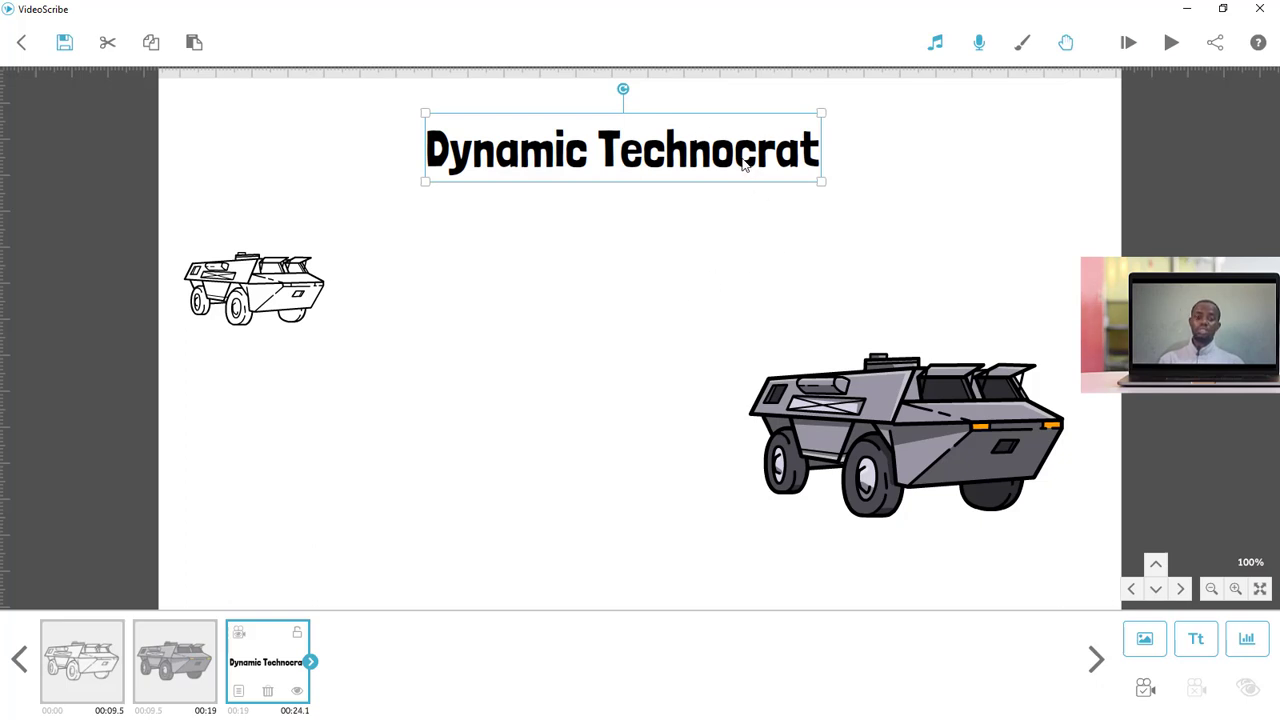
drag(745, 165, 614, 162)
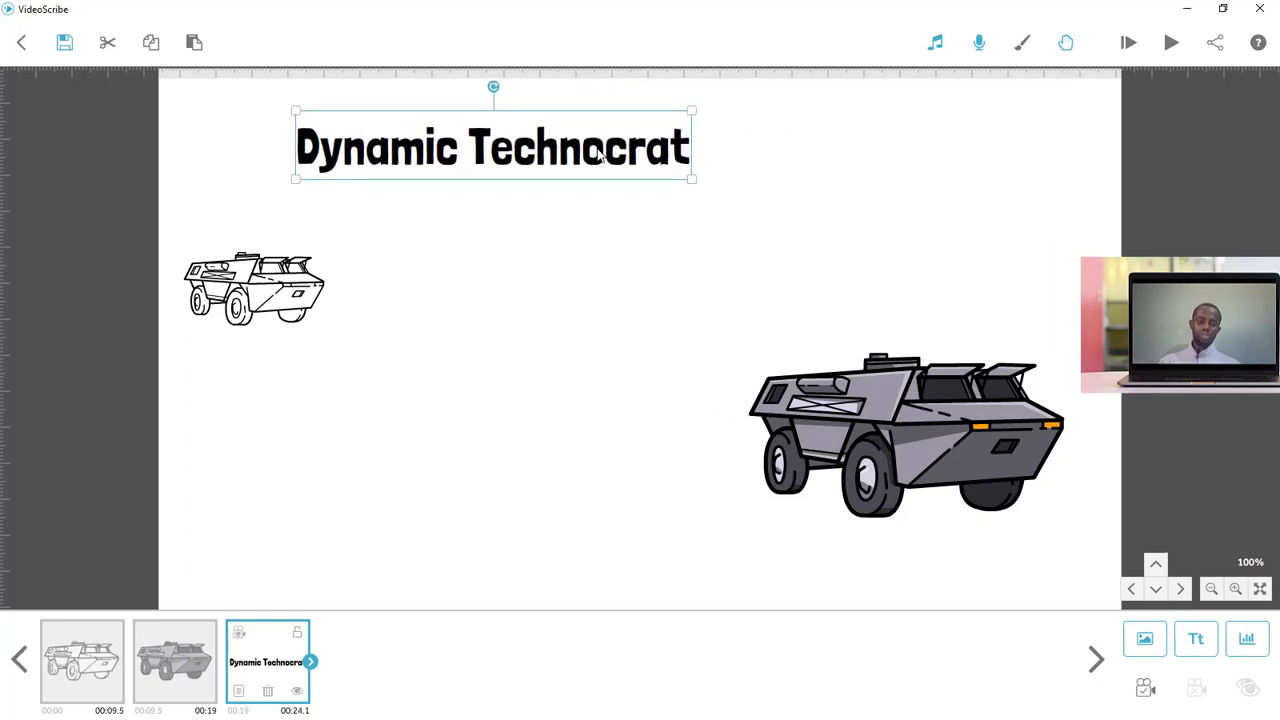
Step: Check which animation types are offered for a duplicate of the "Dynamic Technocrat" text, and delete the duplicate
key(ctrl+v)
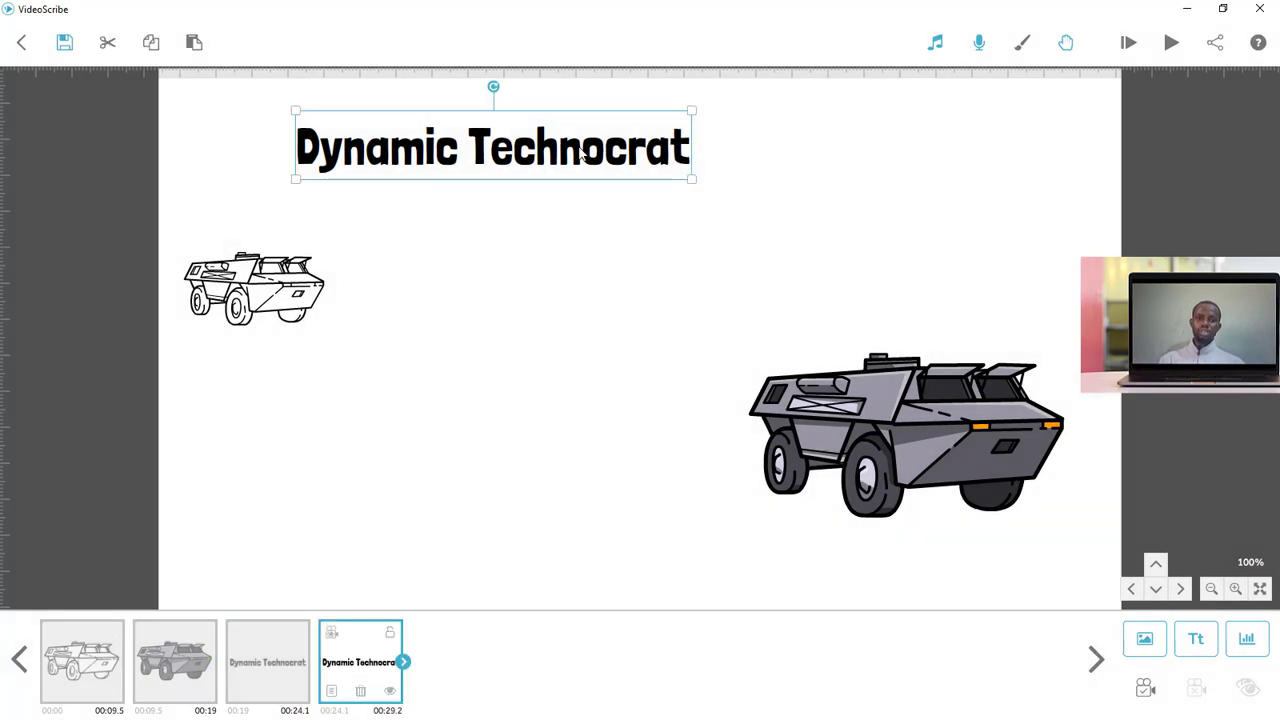
drag(583, 152, 987, 258)
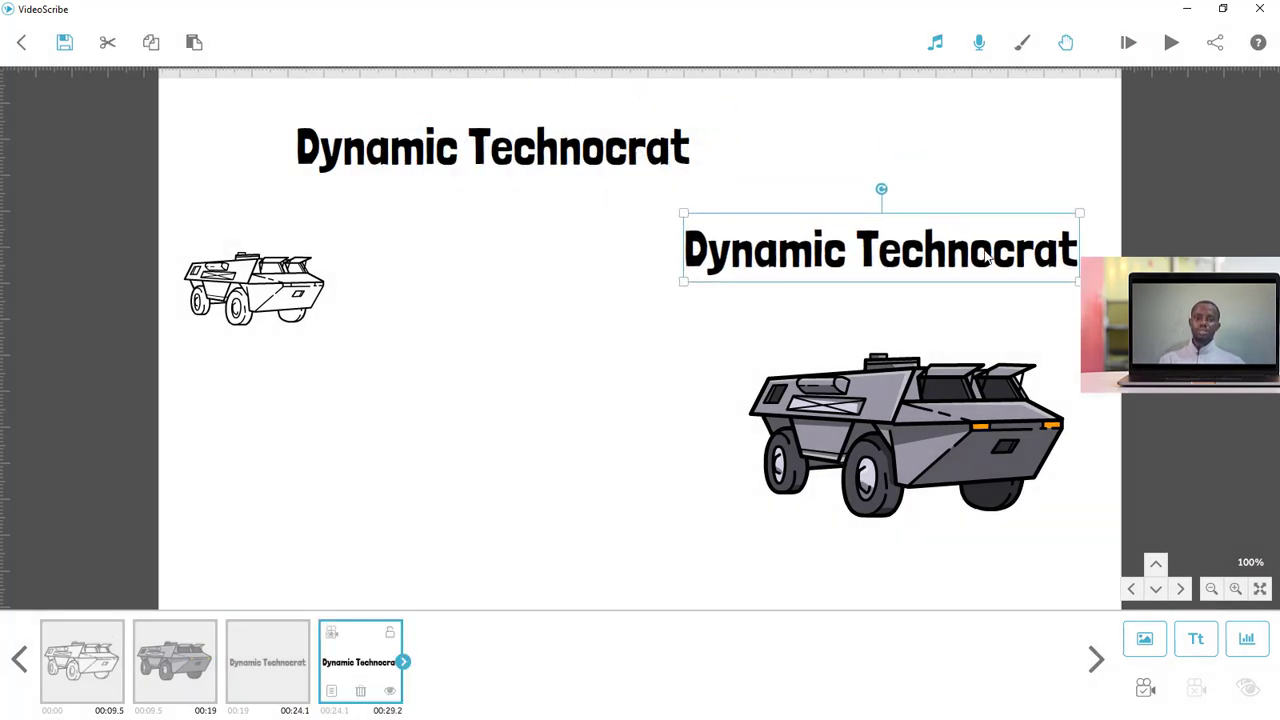
click(332, 690)
click(670, 242)
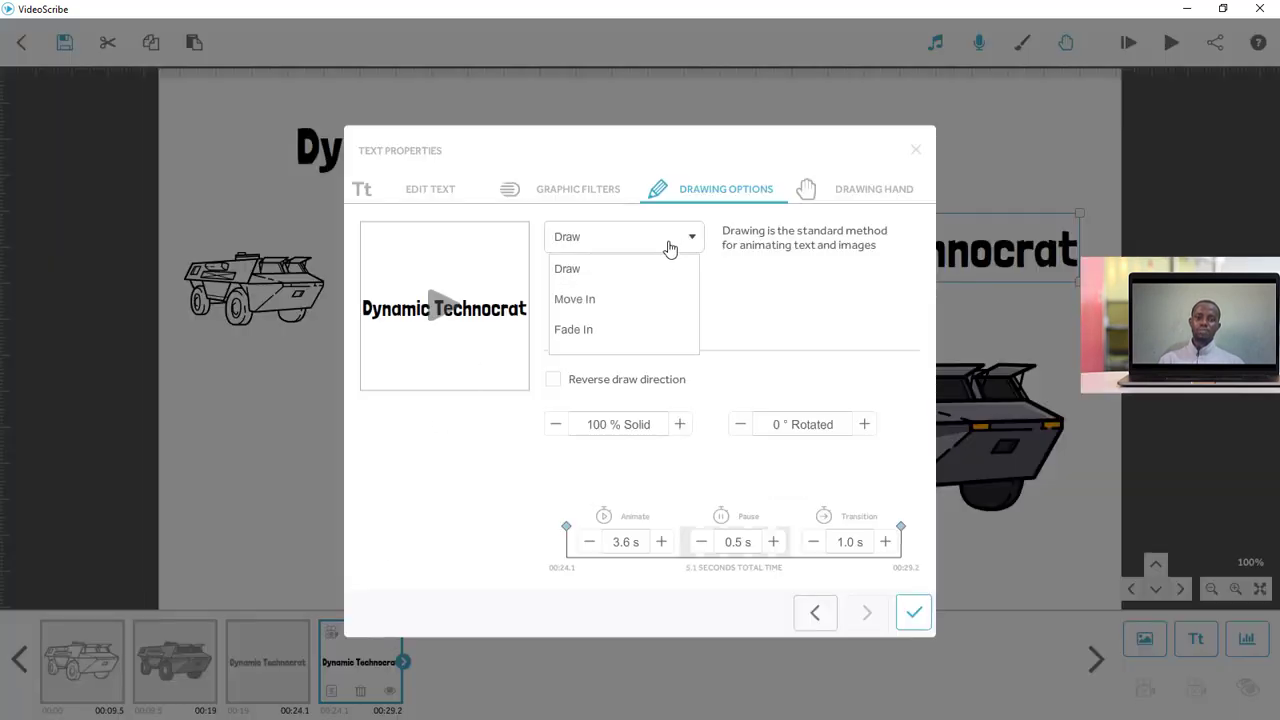
click(917, 150)
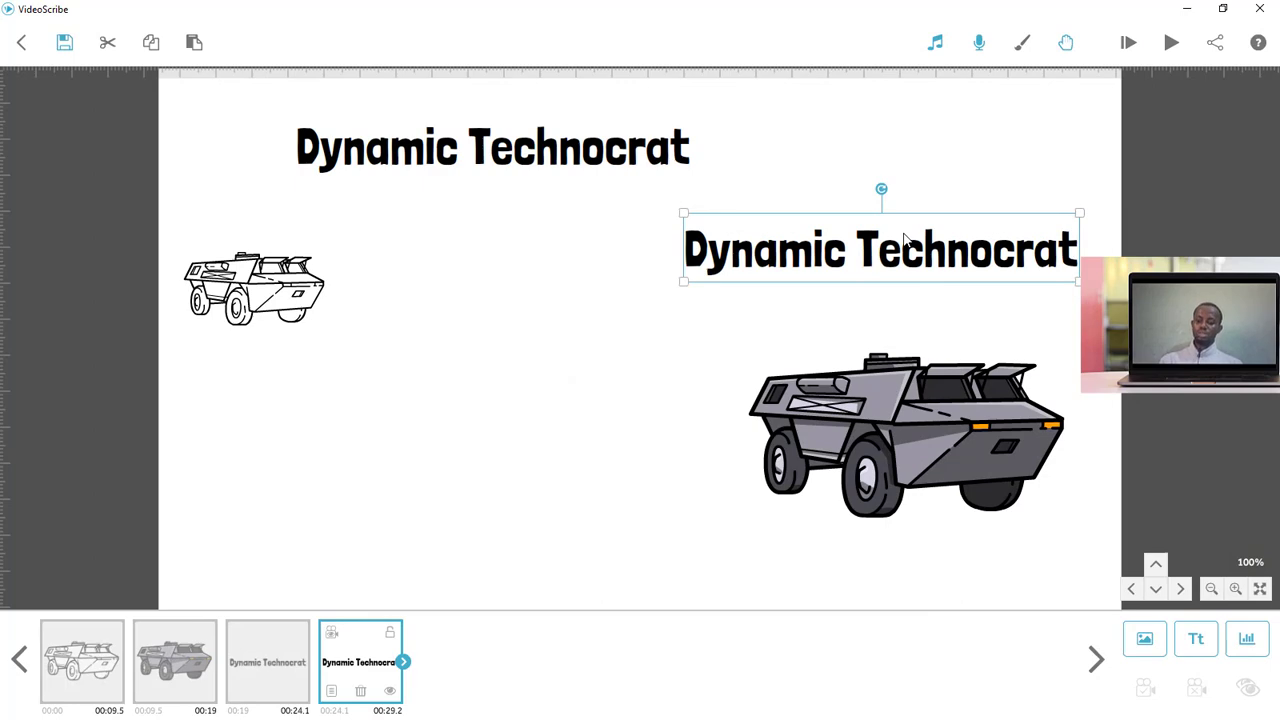
key(Delete)
key(Return)
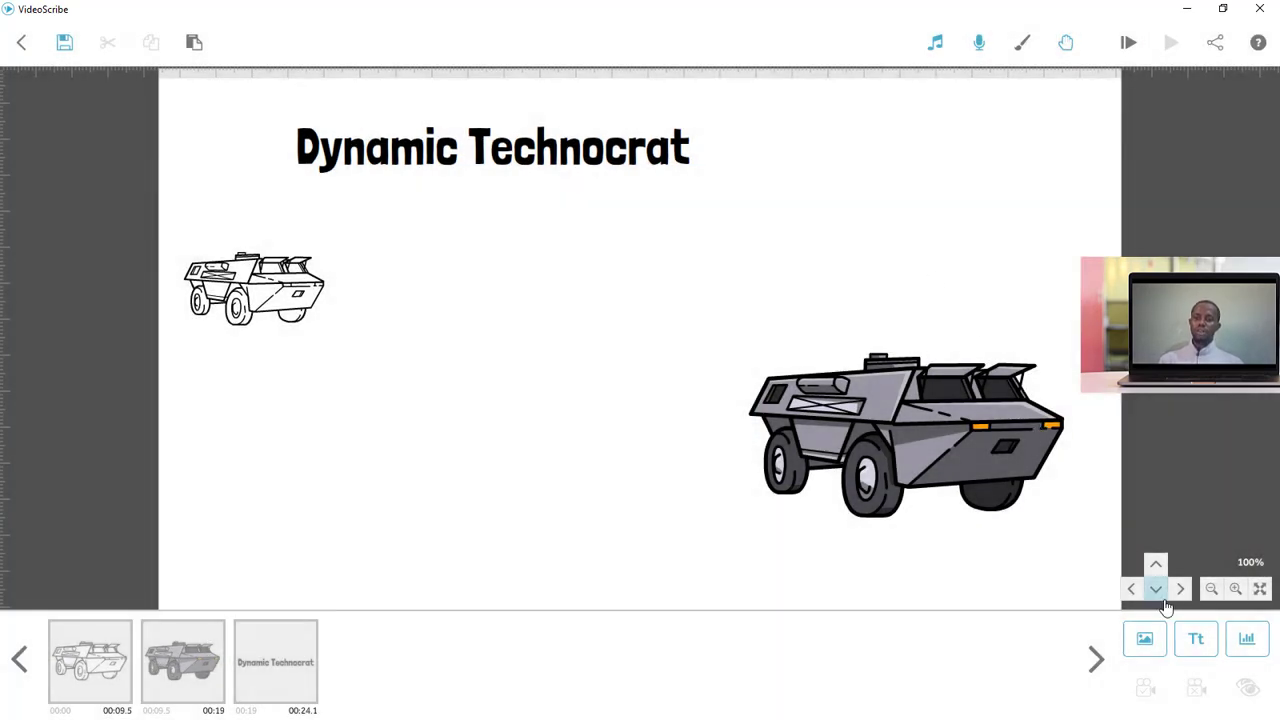
Step: Start a new chart with the labels "mango,orange" and the data values 40,60
click(1245, 642)
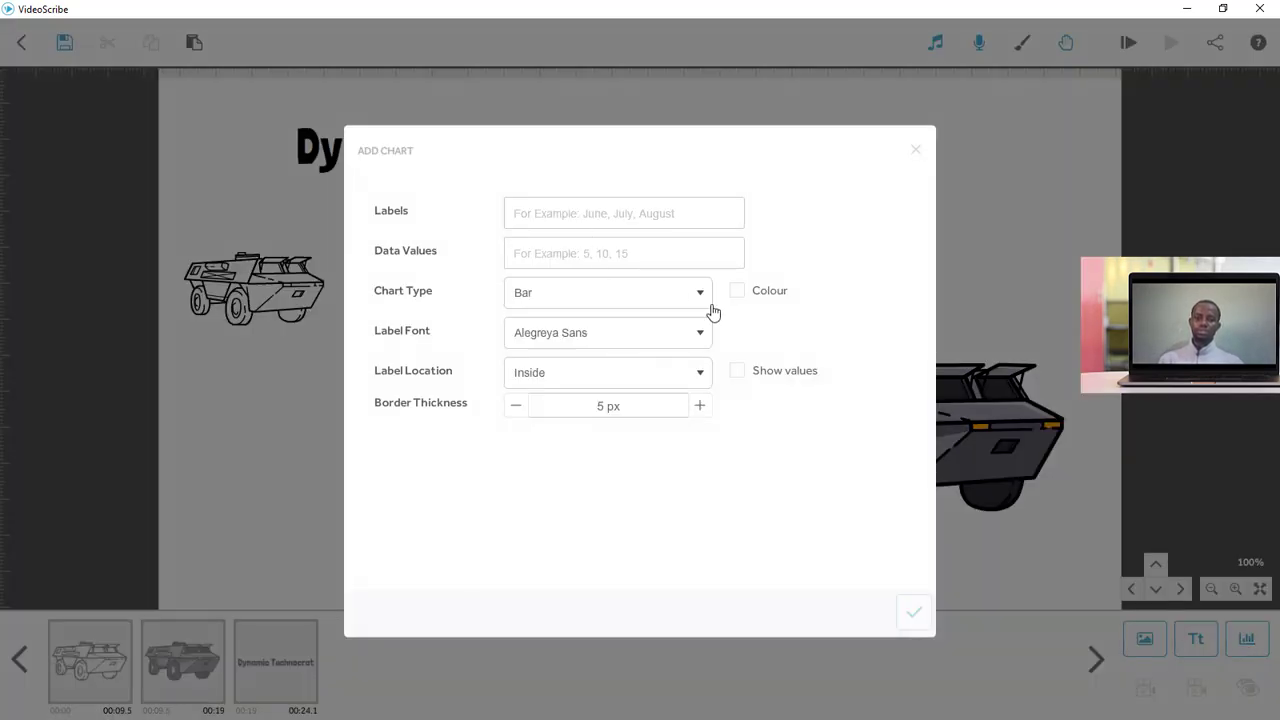
click(694, 213)
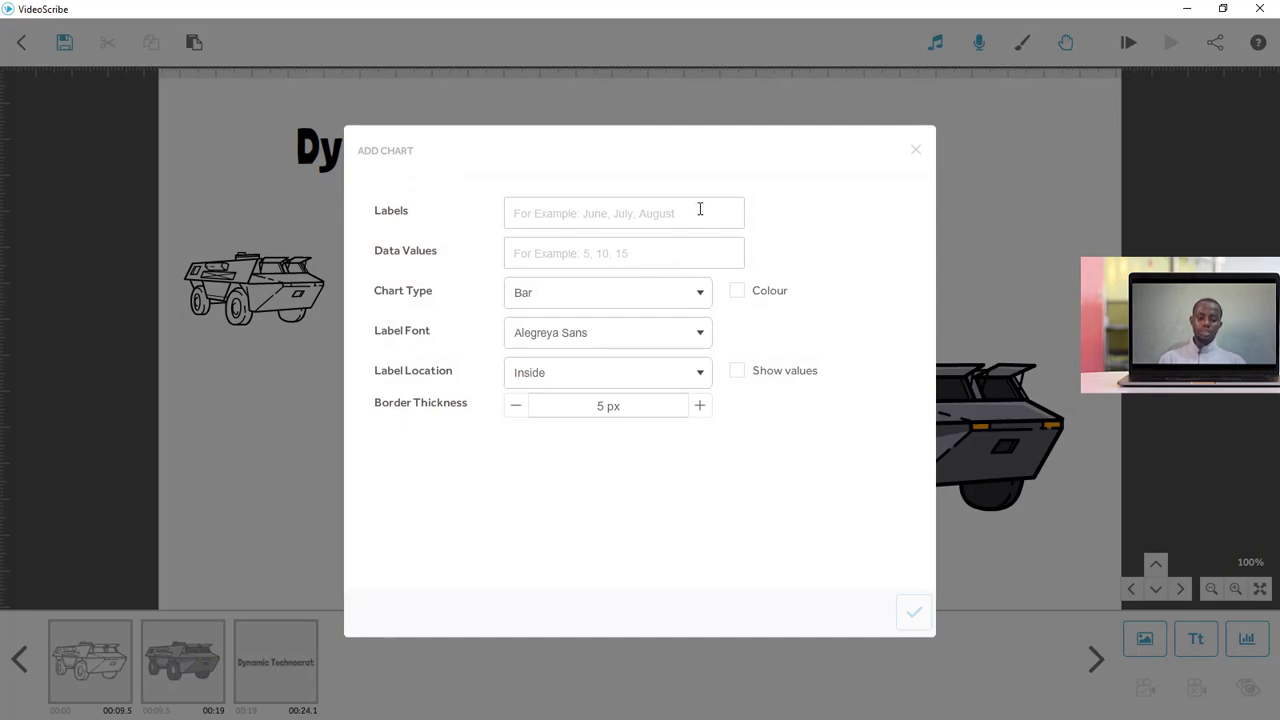
text(n)
key(BackSpace)
text(mango,)
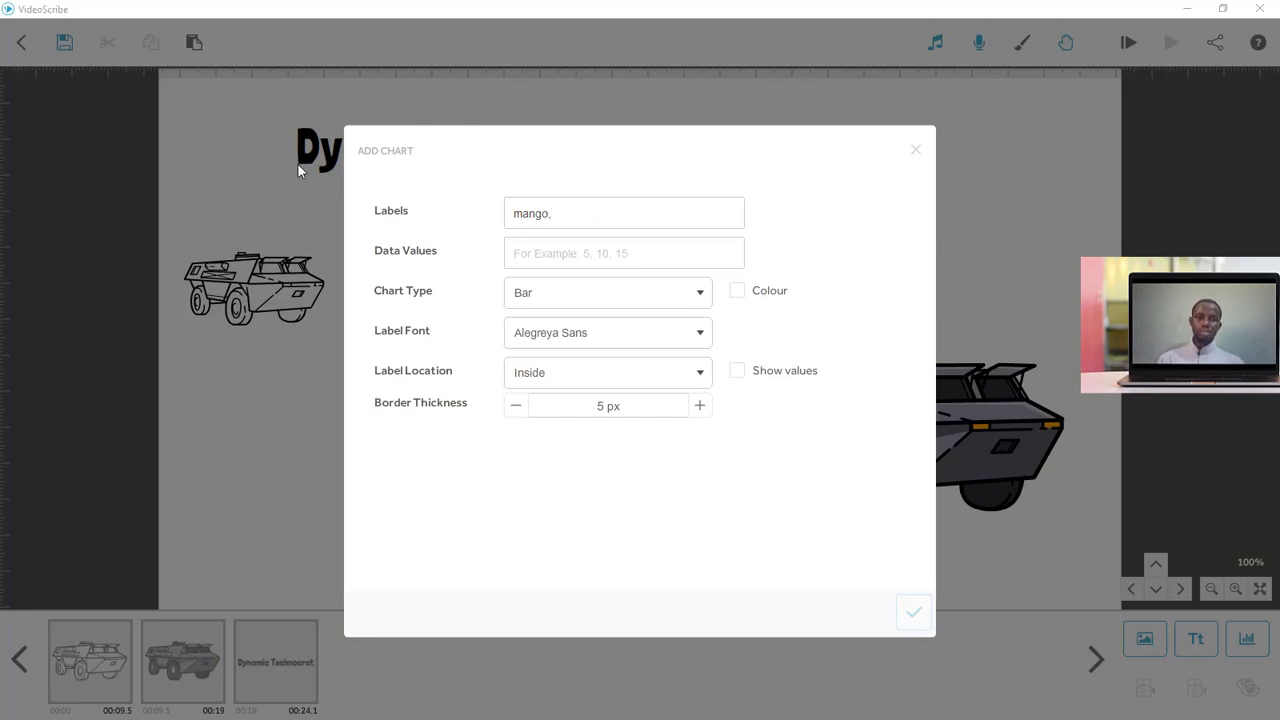
click(591, 217)
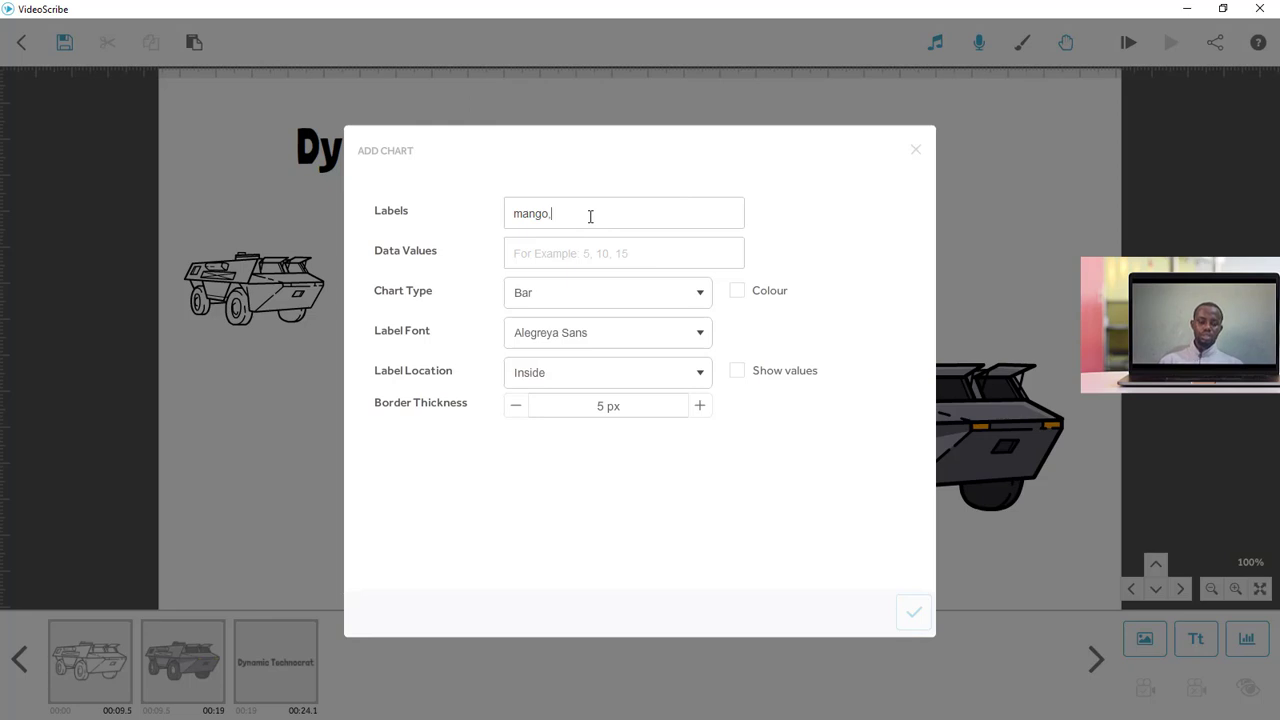
text(orange)
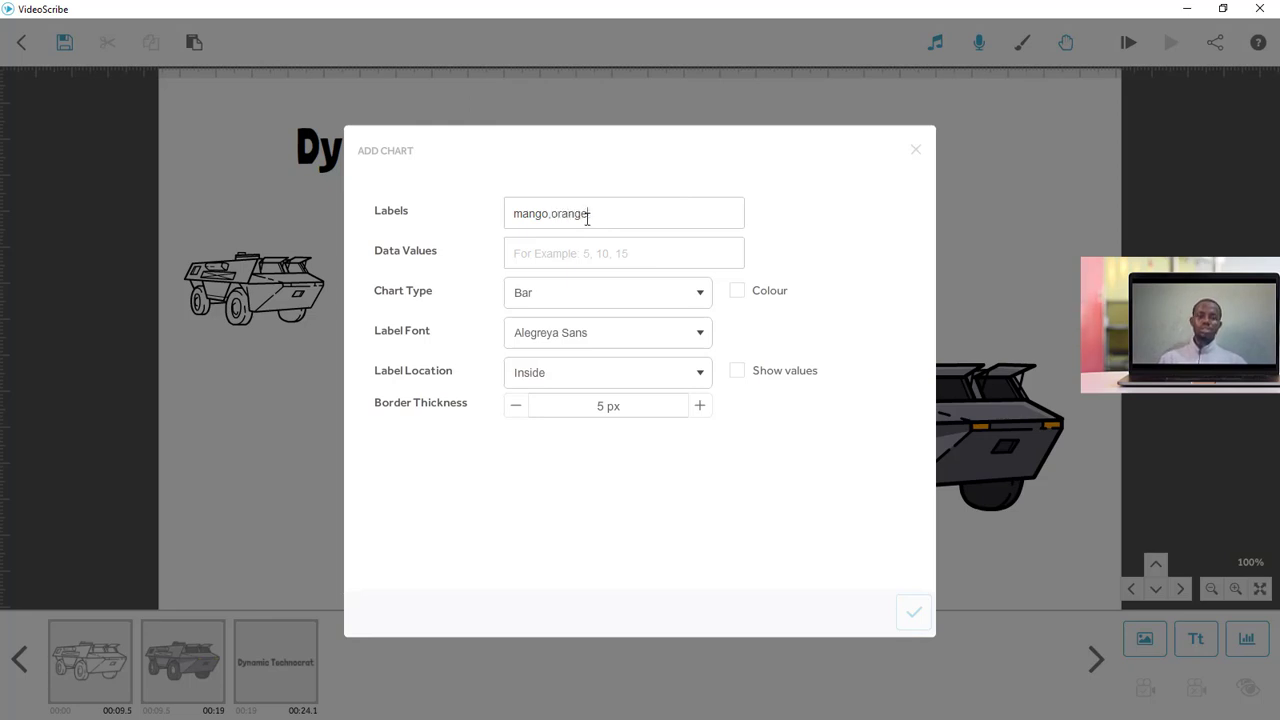
text(40,60)
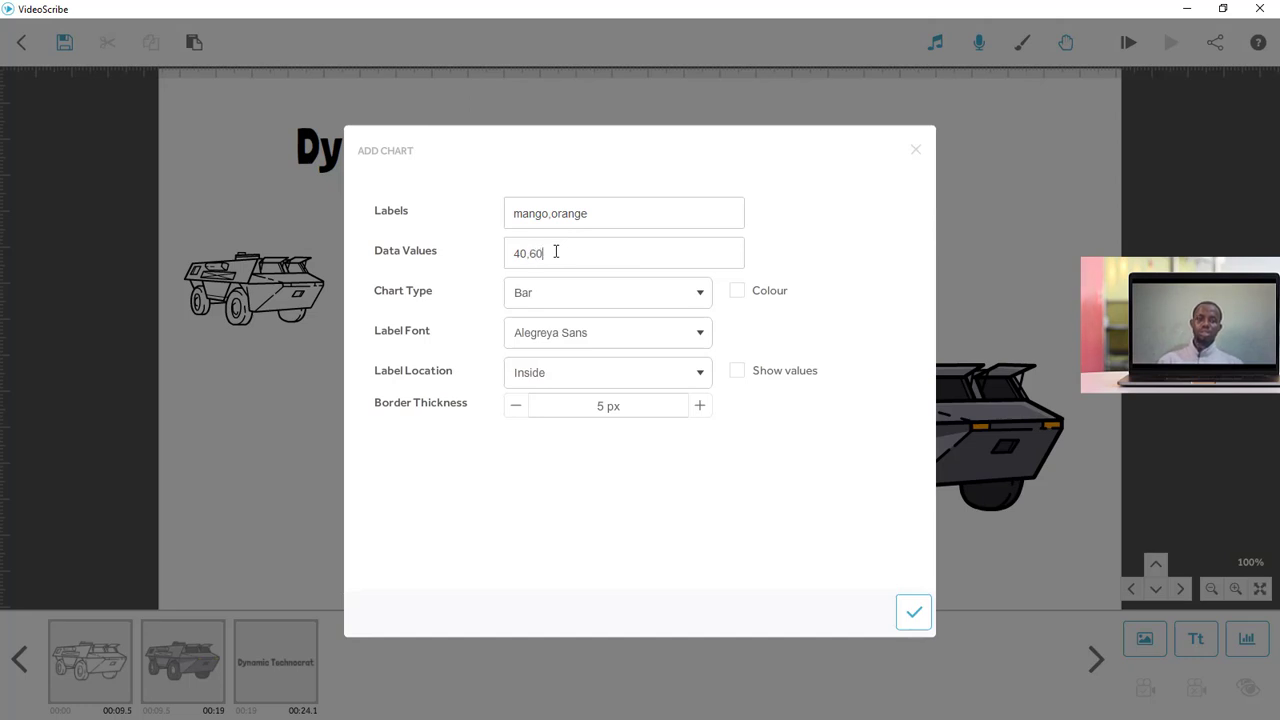
Step: Create it as a coloured Pie chart with values shown and labels Outside, and place it below the "Dynamic Technocrat" text
click(737, 290)
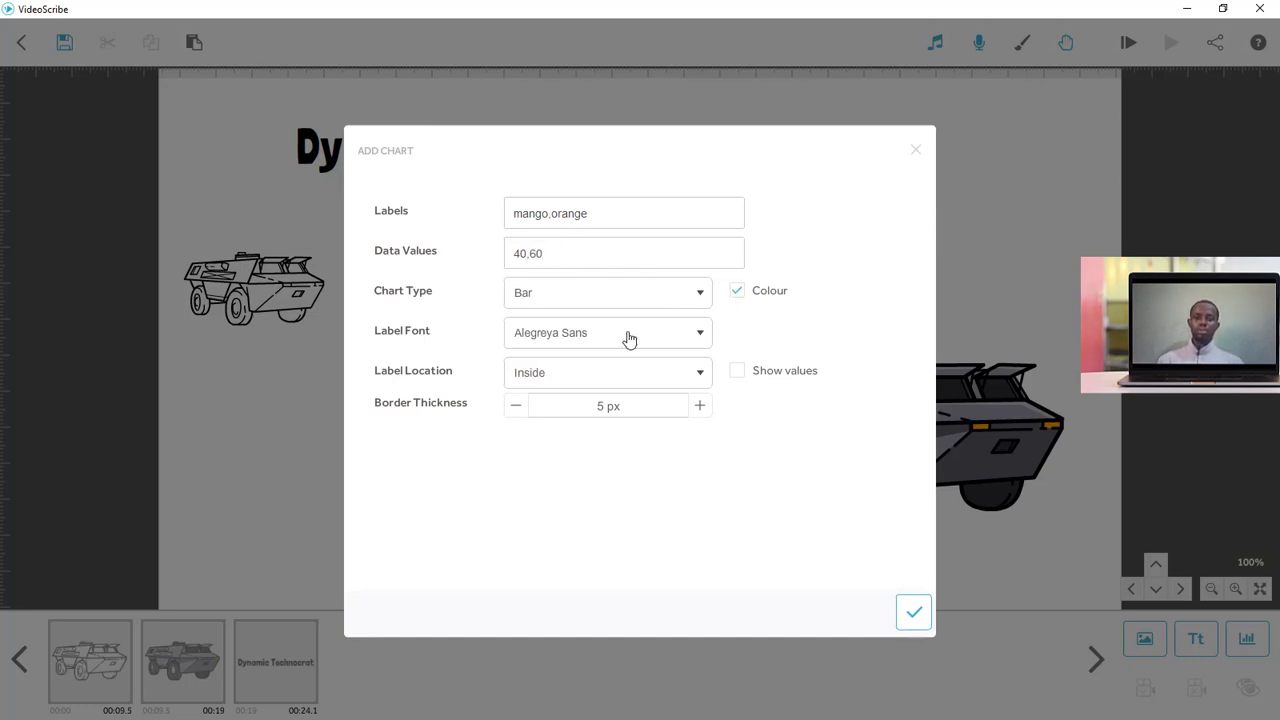
click(563, 290)
click(540, 358)
click(665, 372)
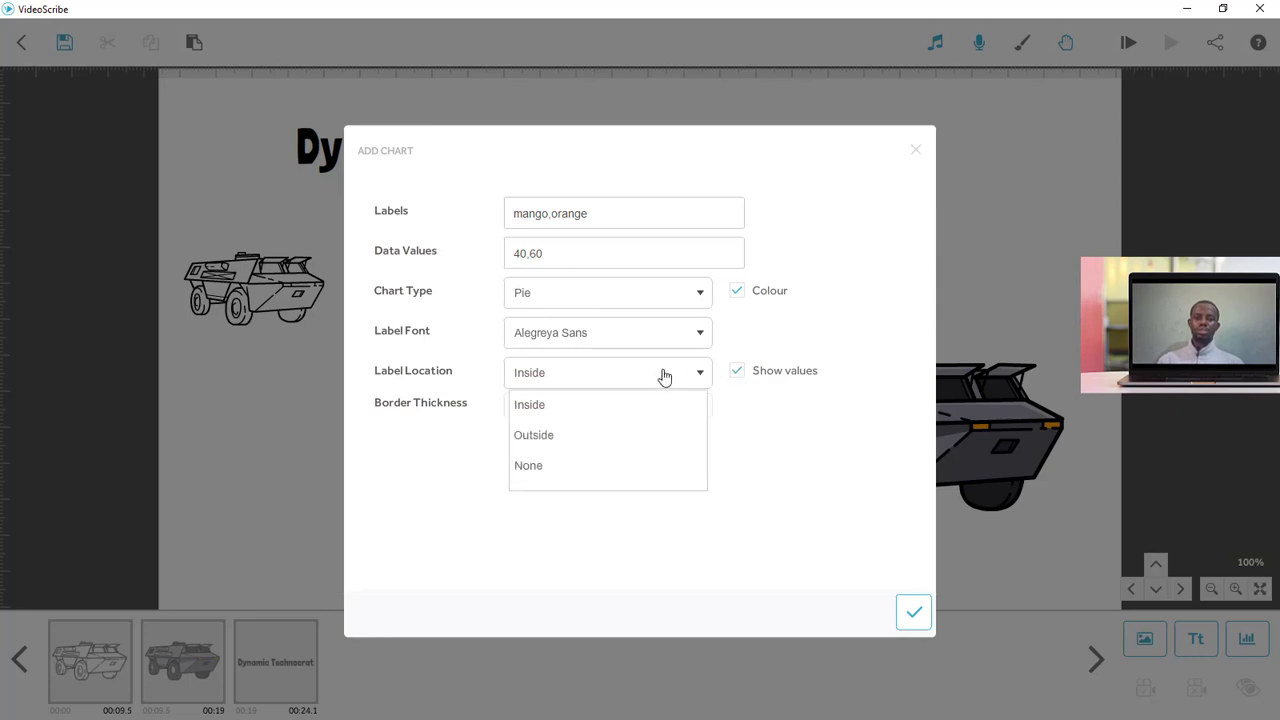
click(531, 437)
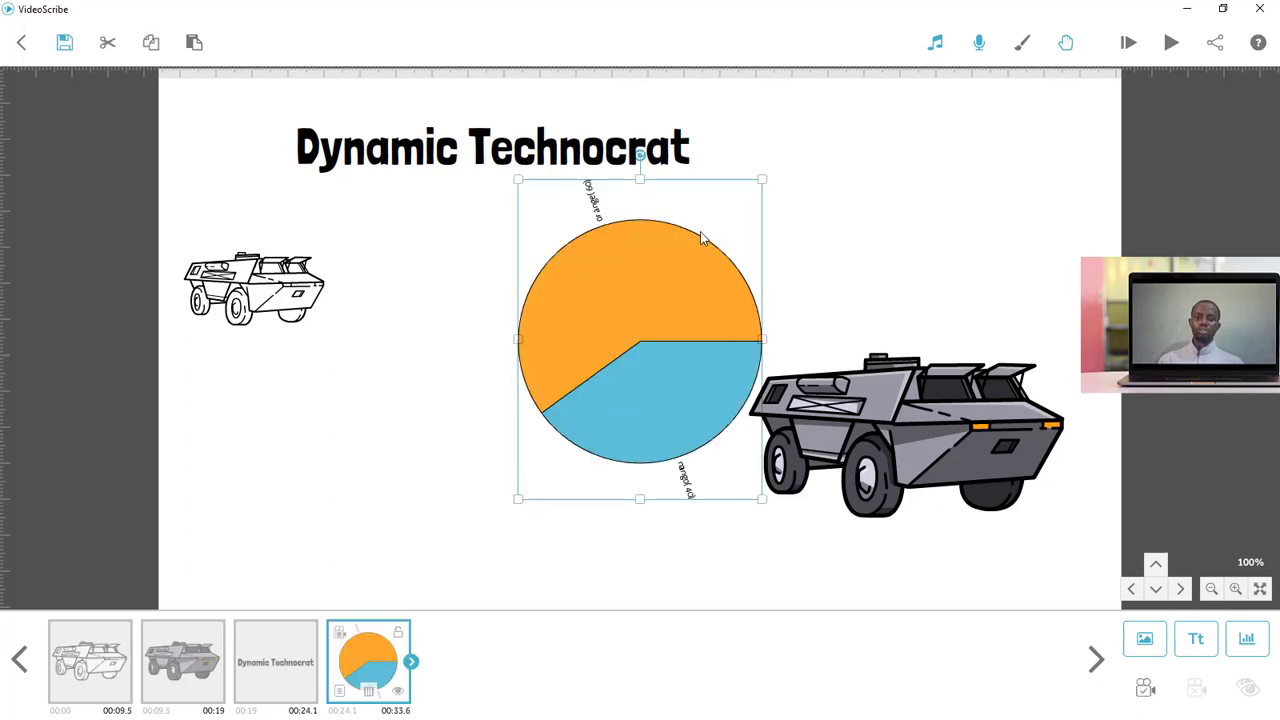
drag(665, 320, 609, 356)
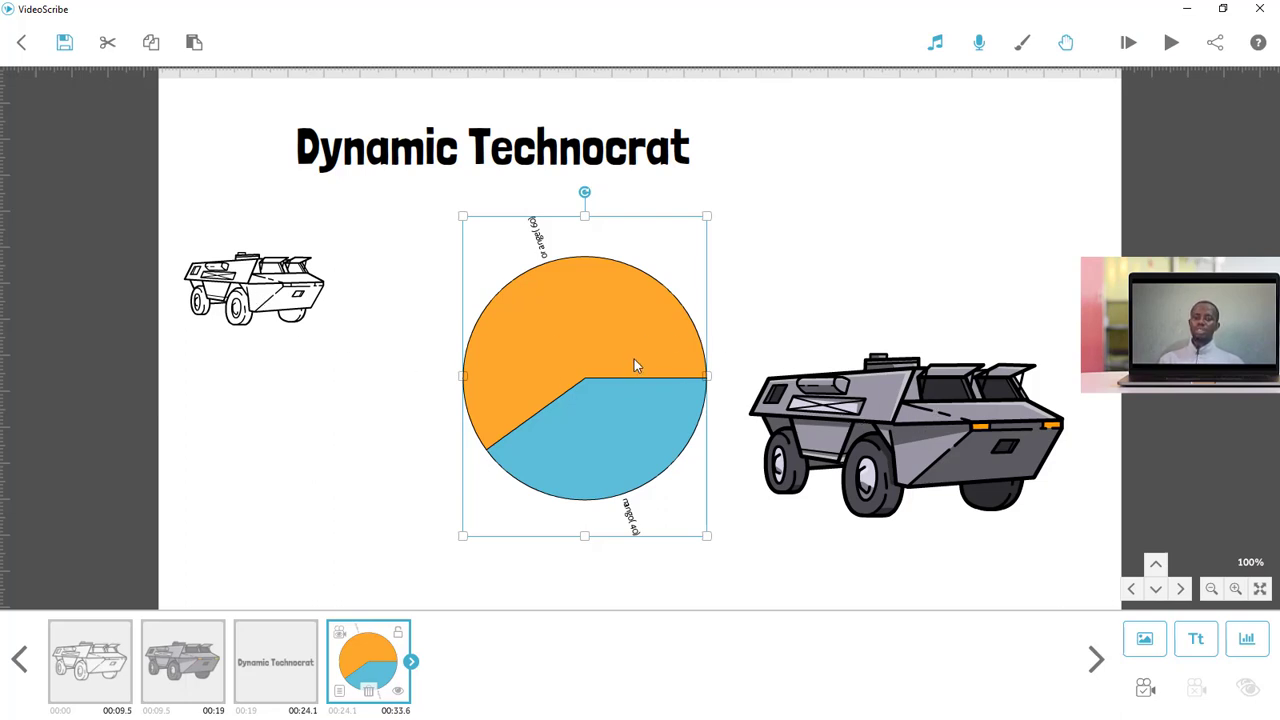
Step: Shrink the coloured vehicle to about 70% of its size and shift it towards the canvas's right edge
click(875, 476)
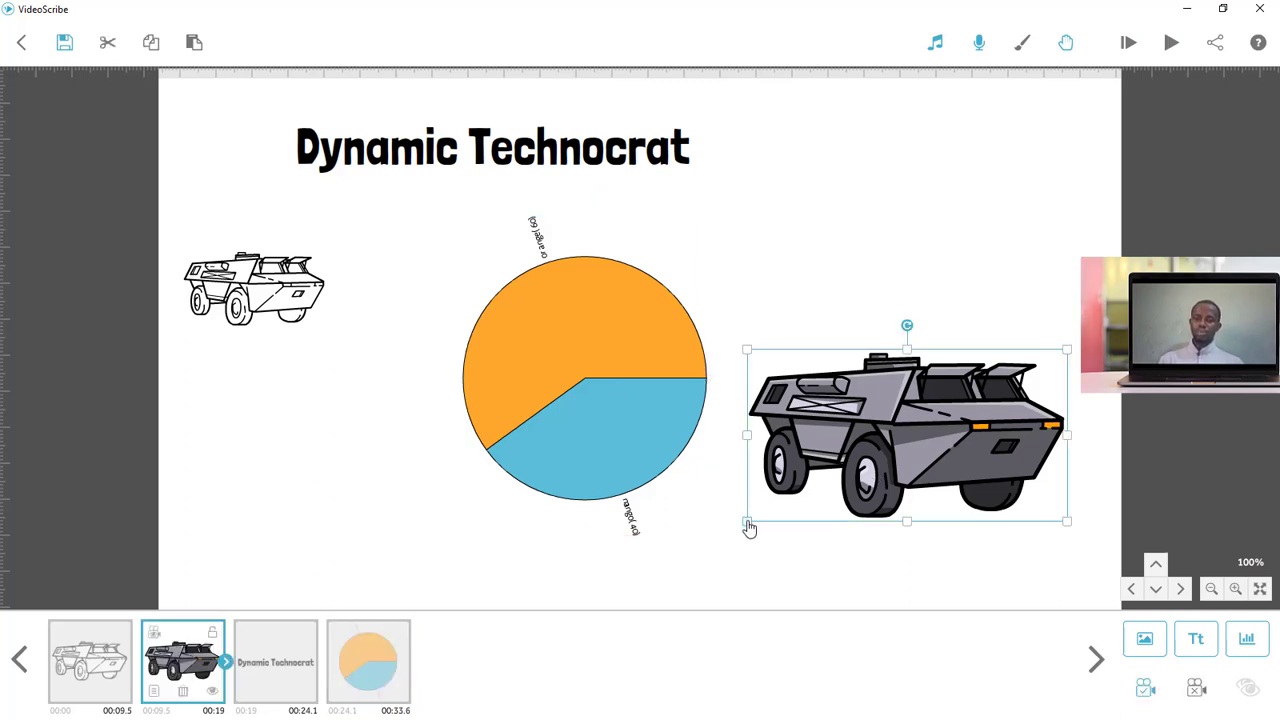
drag(748, 523, 791, 497)
drag(886, 448, 932, 428)
click(590, 407)
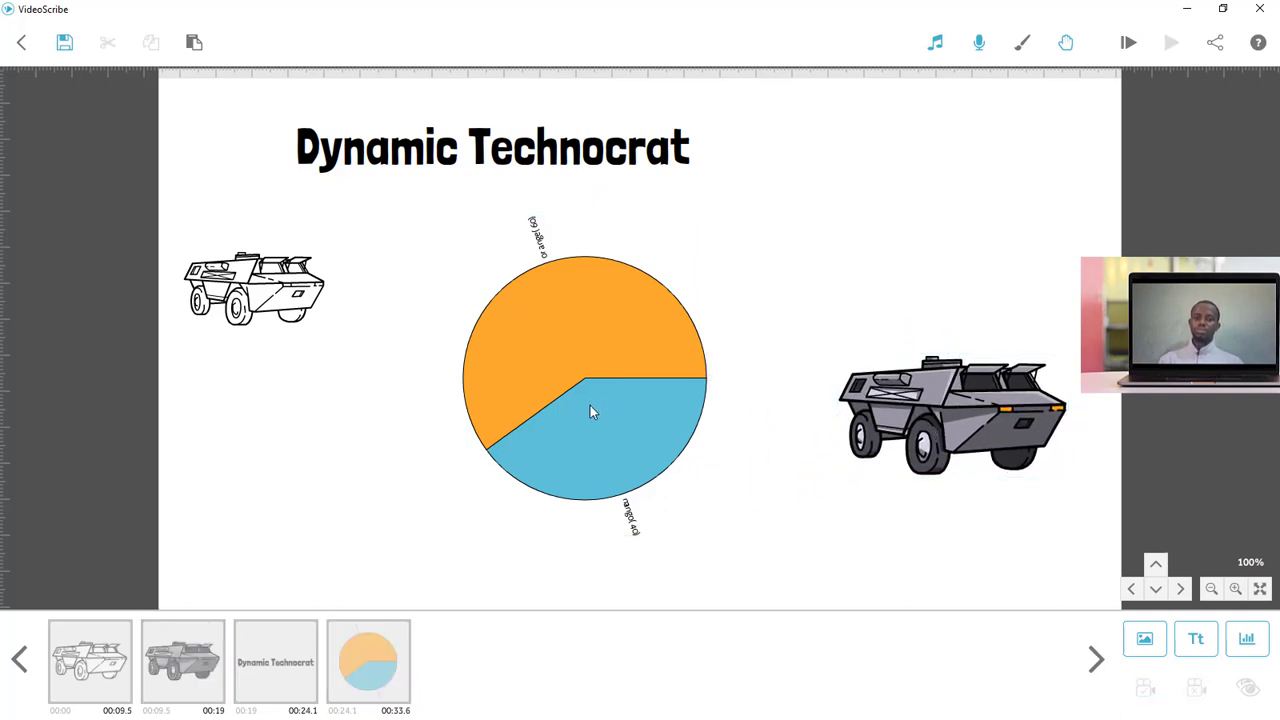
Step: Shrink the pie chart to about 73% of its size and set it to morph from the coloured vehicle
drag(458, 540, 512, 501)
click(523, 452)
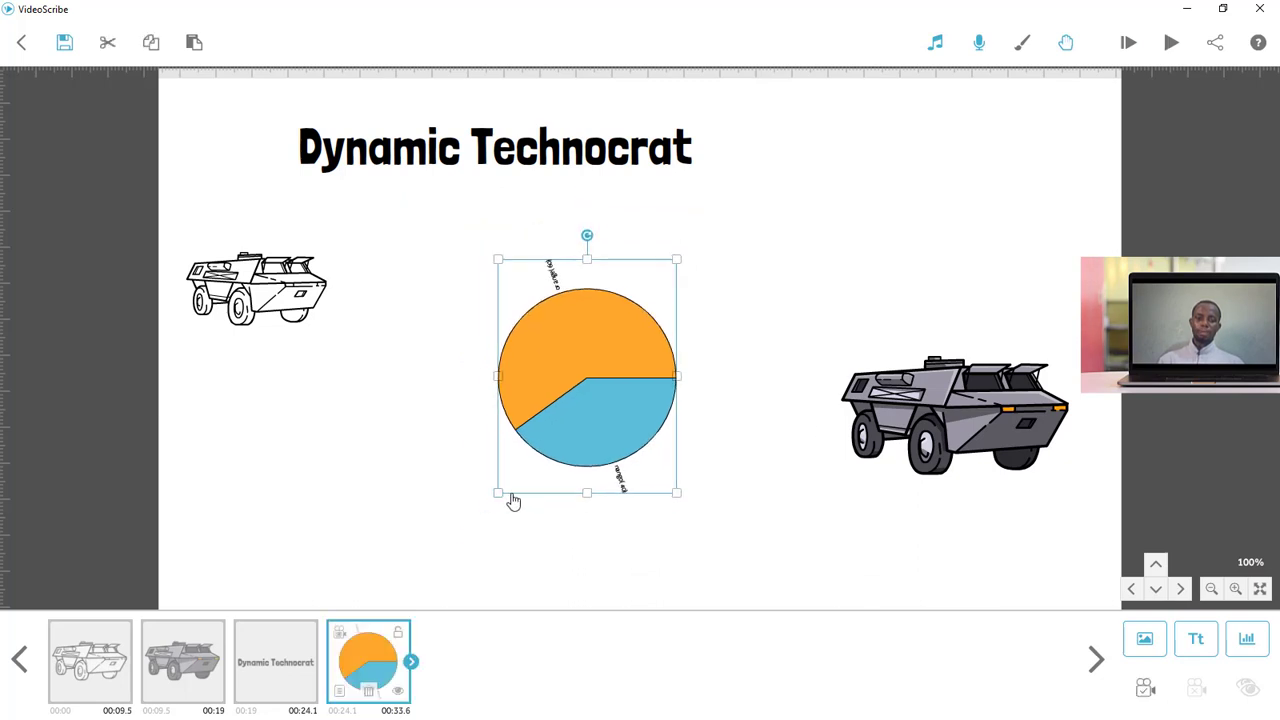
click(362, 662)
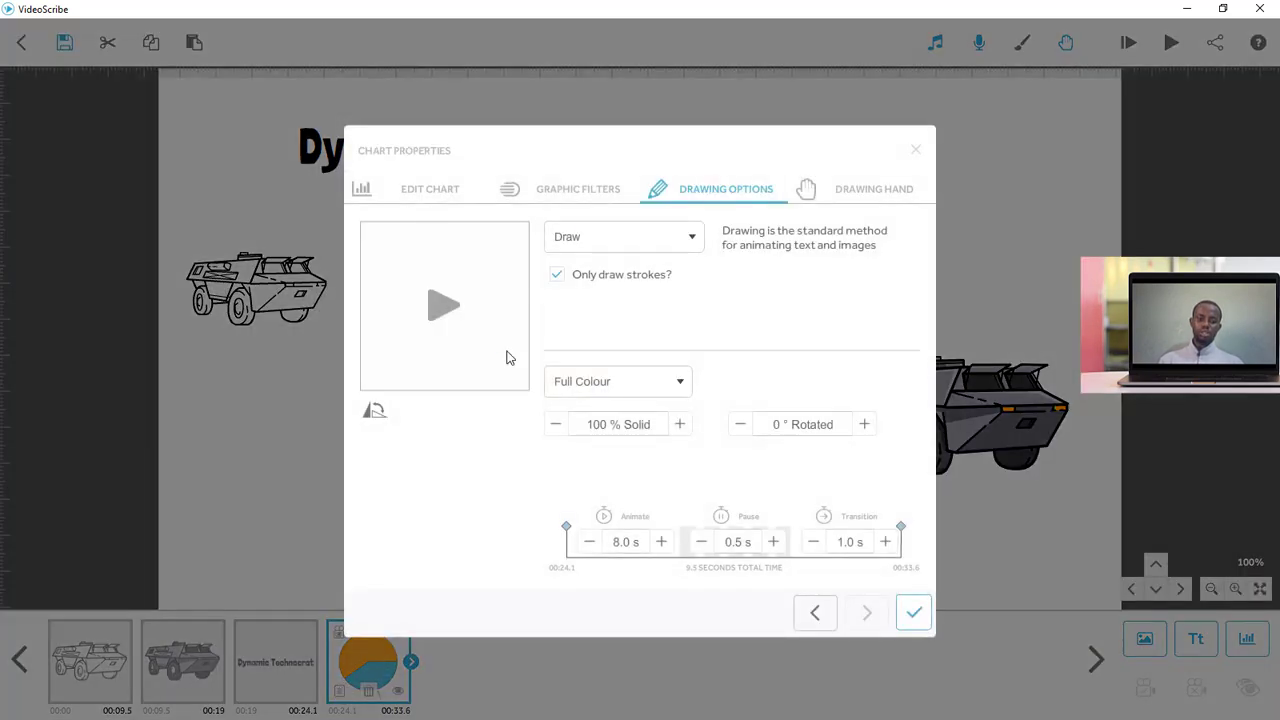
click(606, 238)
click(570, 362)
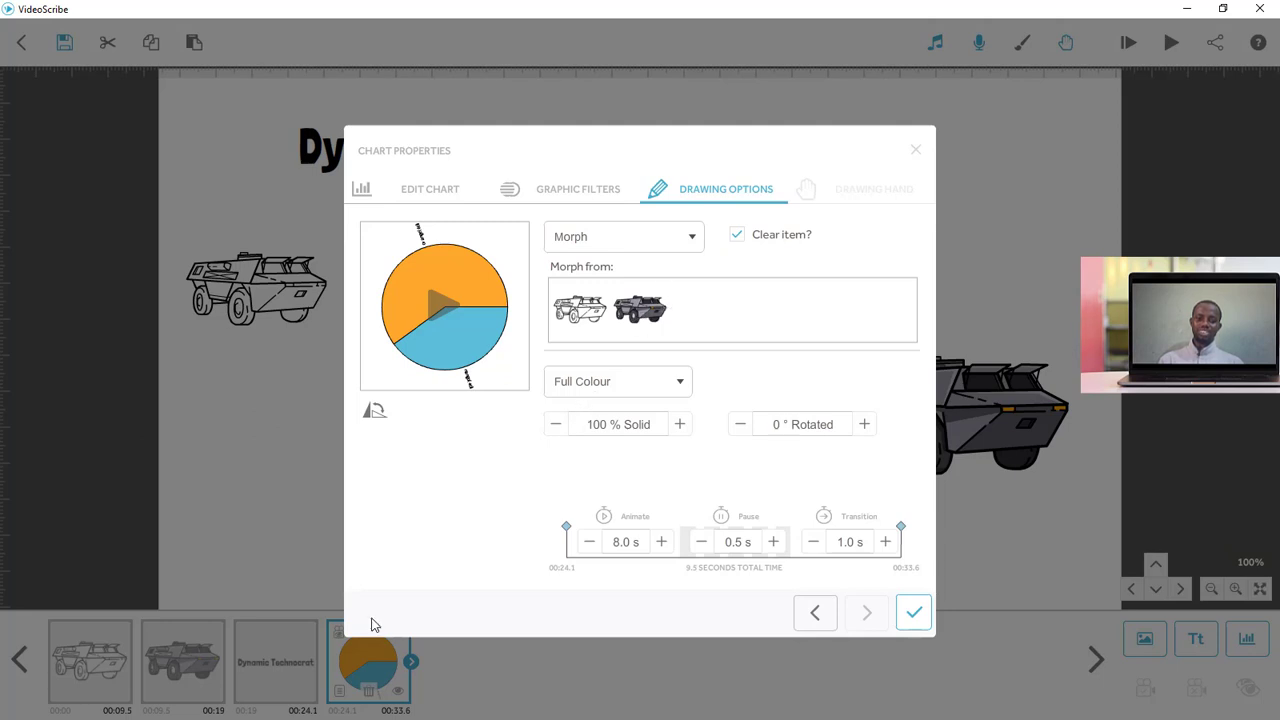
click(644, 322)
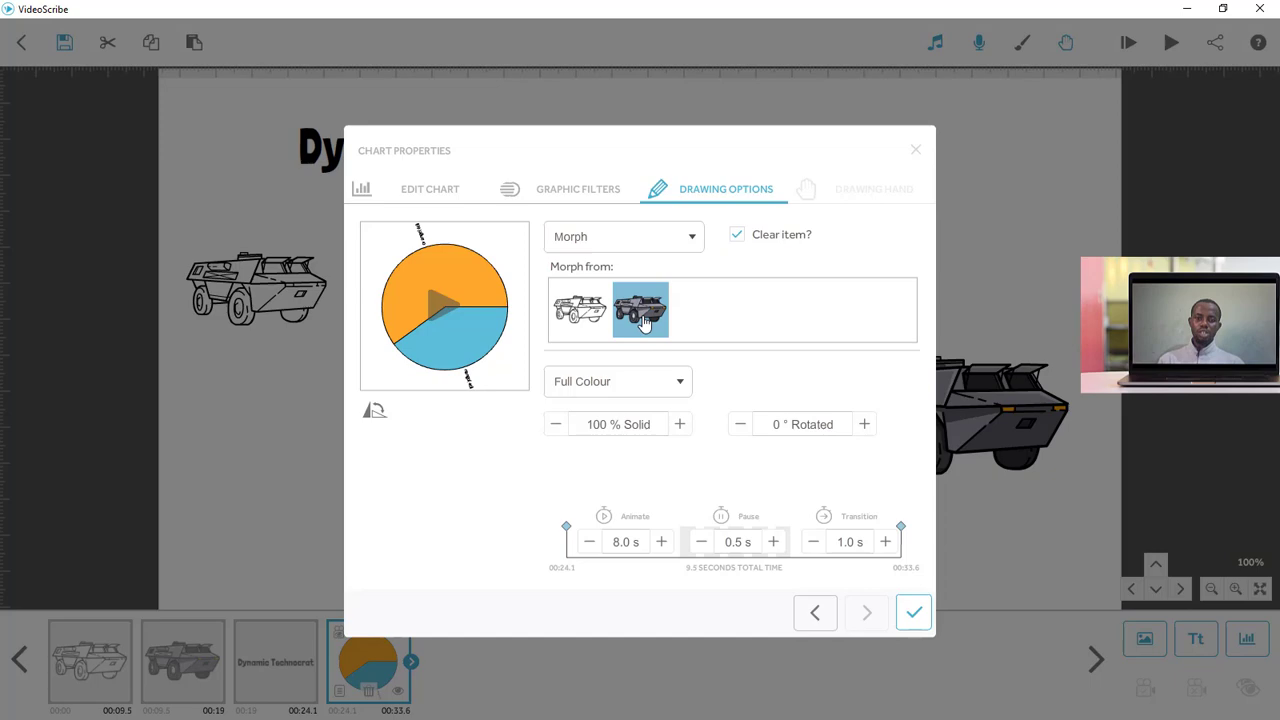
click(911, 610)
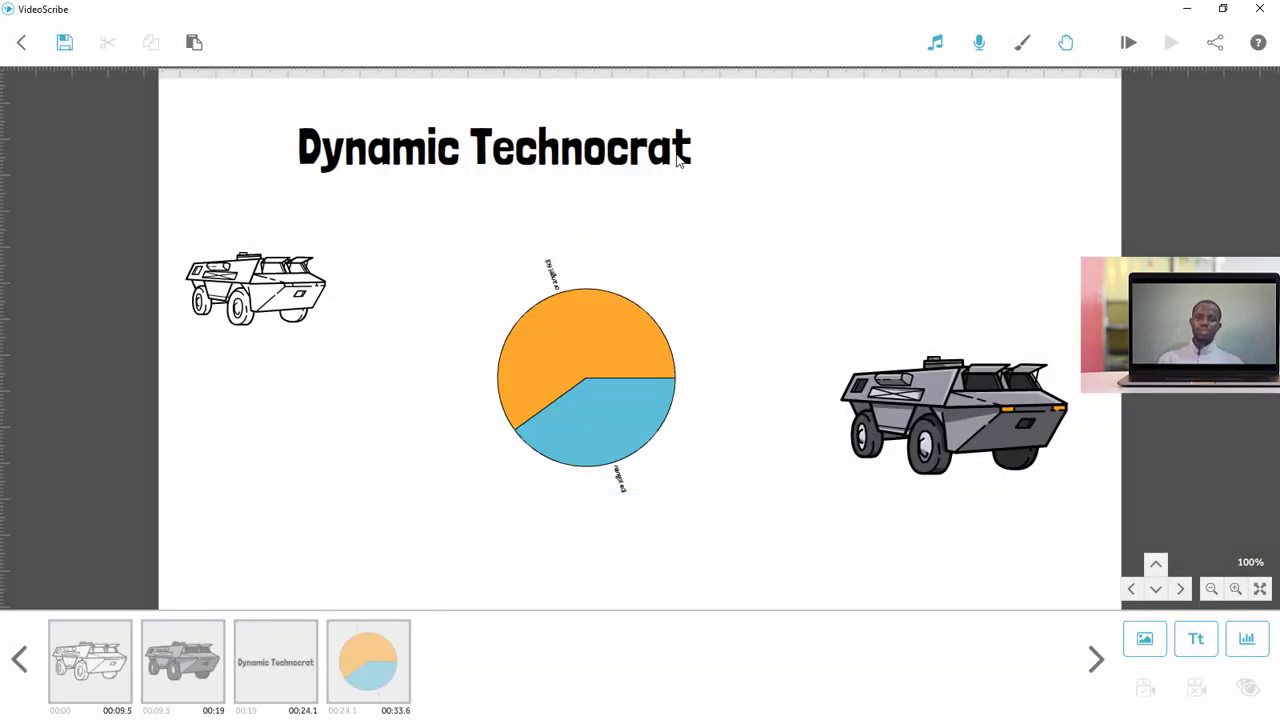
Step: Delete the "Dynamic Technocrat" text from the scribe
double_click(678, 160)
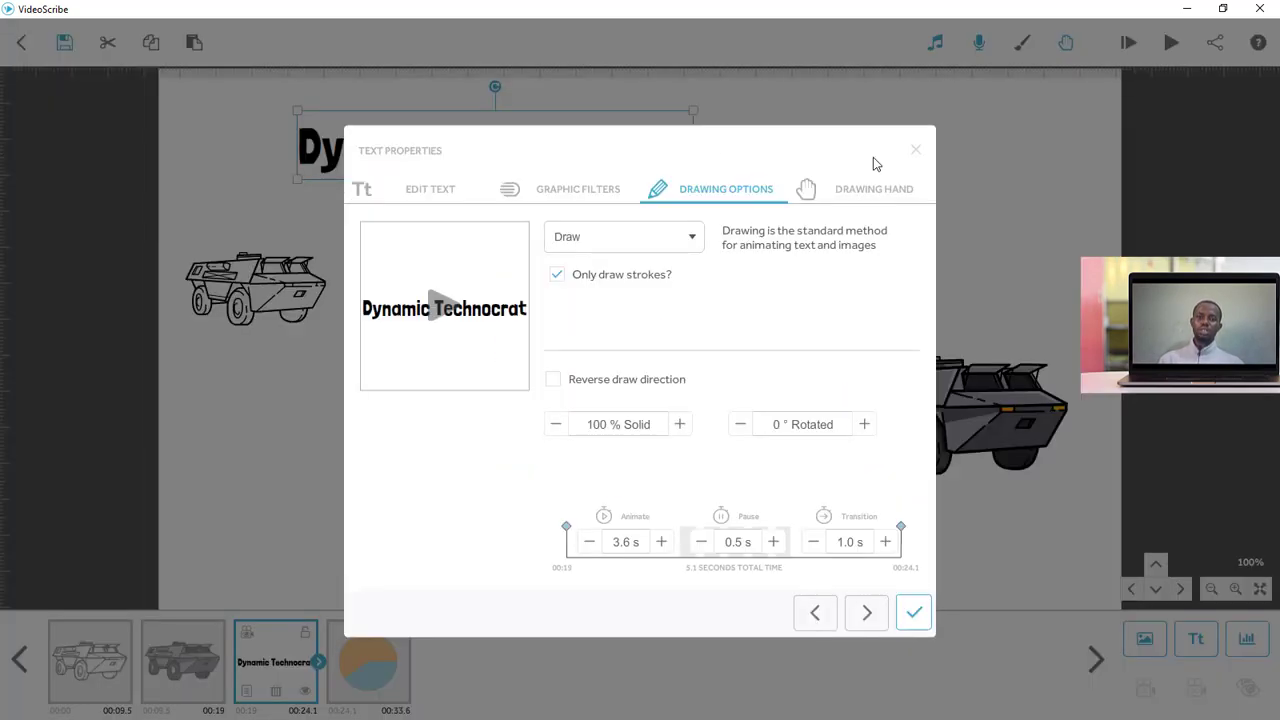
click(946, 147)
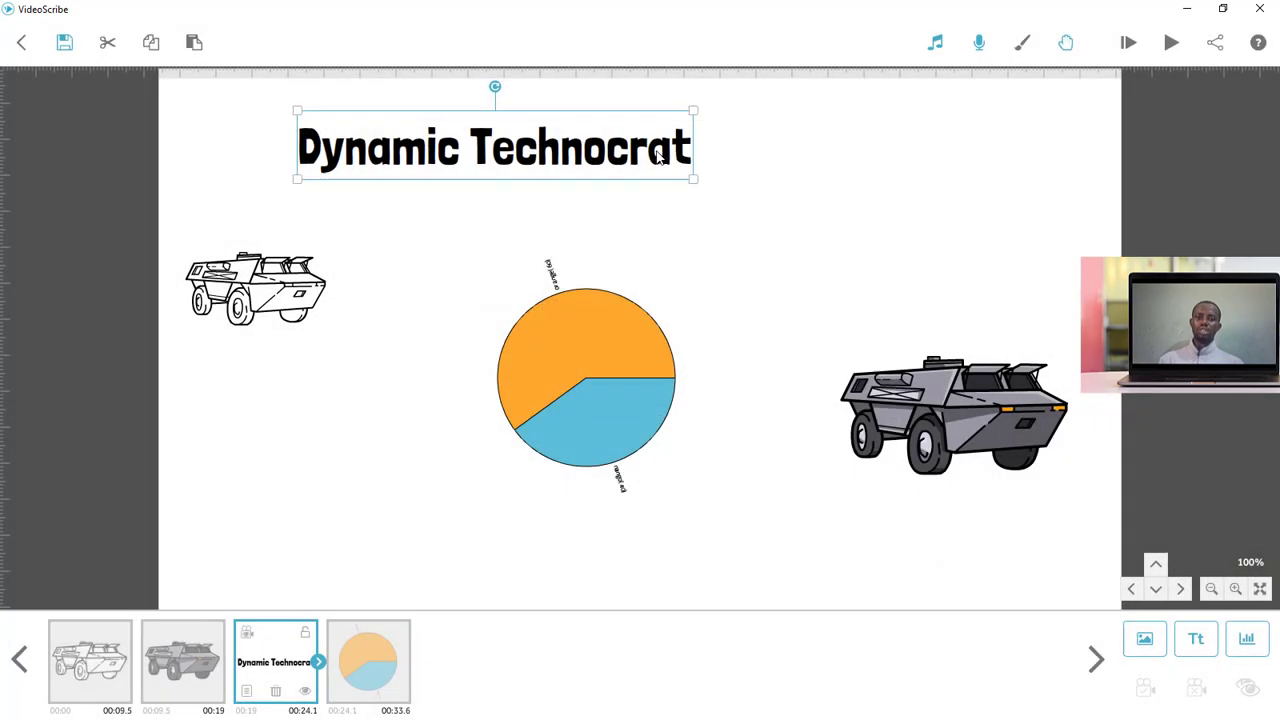
key(Delete)
key(Return)
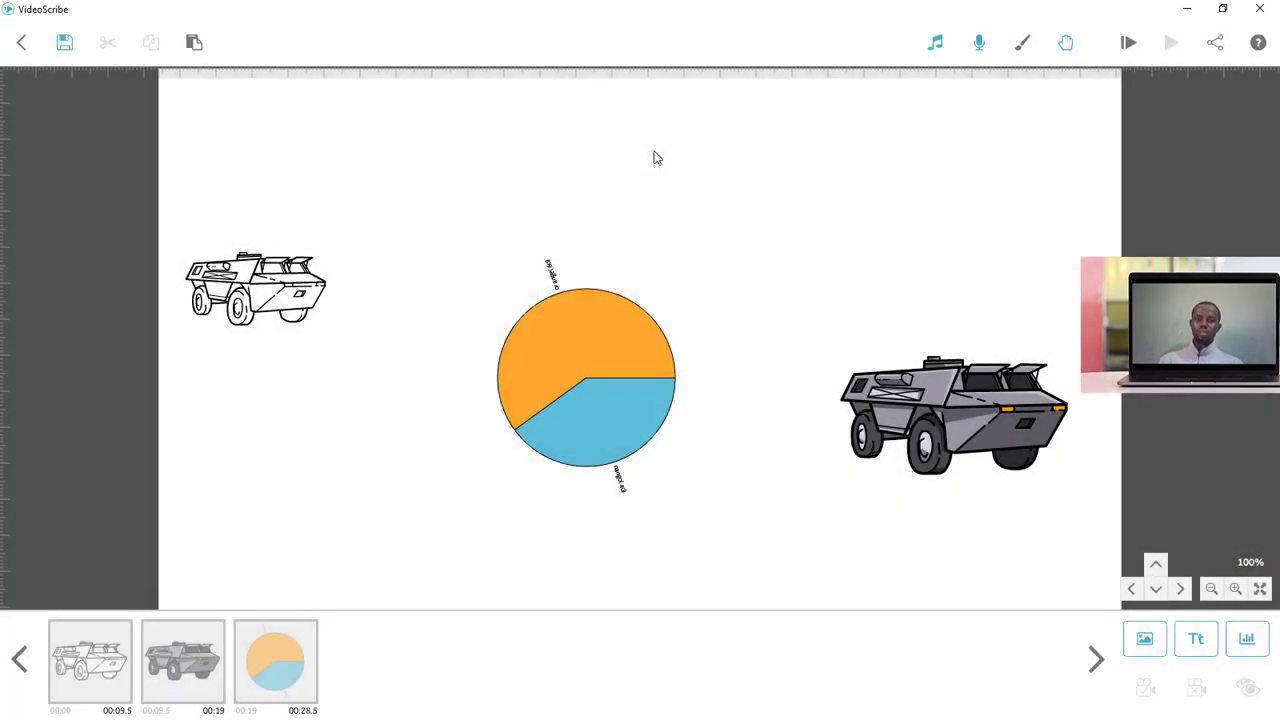
Step: Shift all remaining elements slightly upwards together, and preview the scribe from the start
key(ctrl+a)
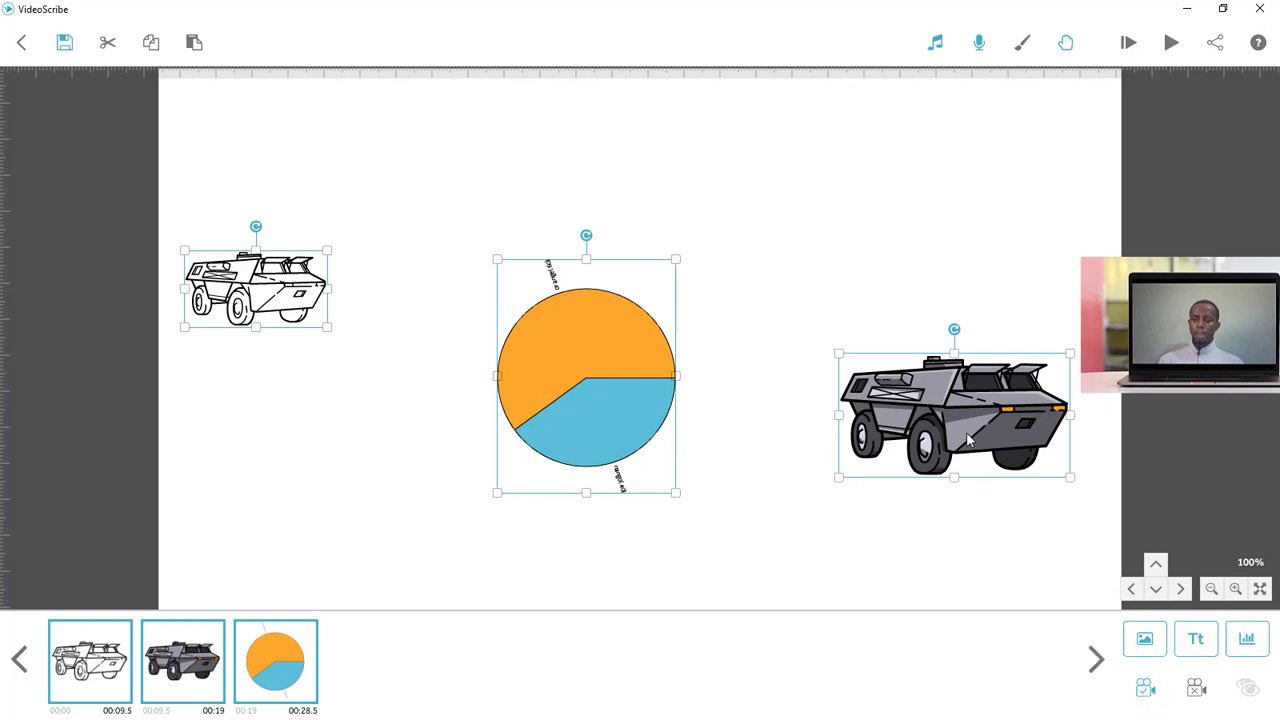
drag(968, 434, 971, 420)
click(1131, 45)
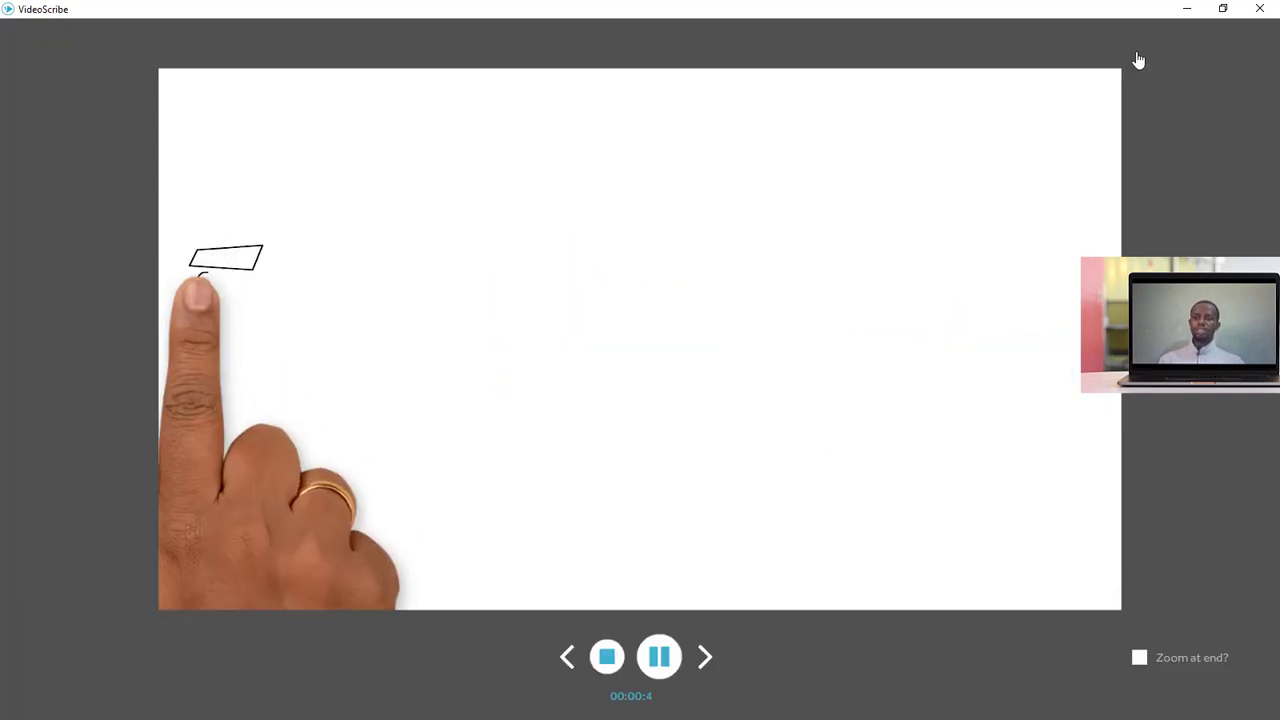
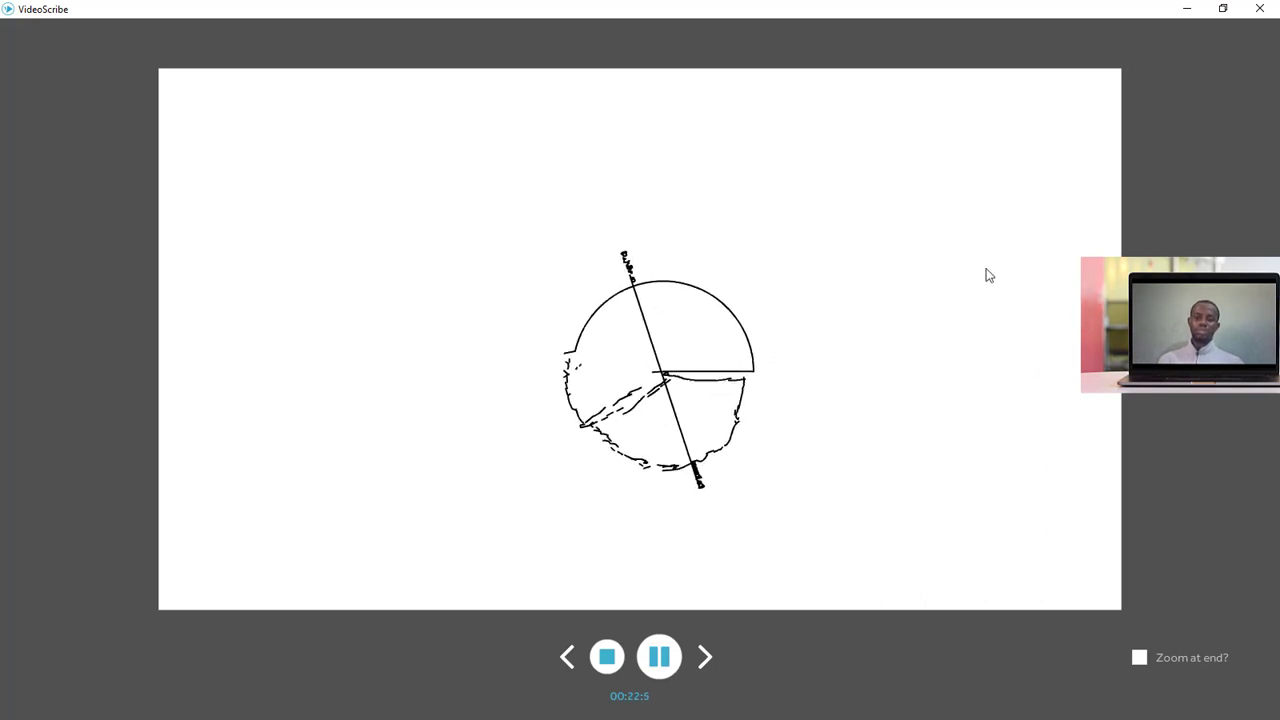
click(607, 657)
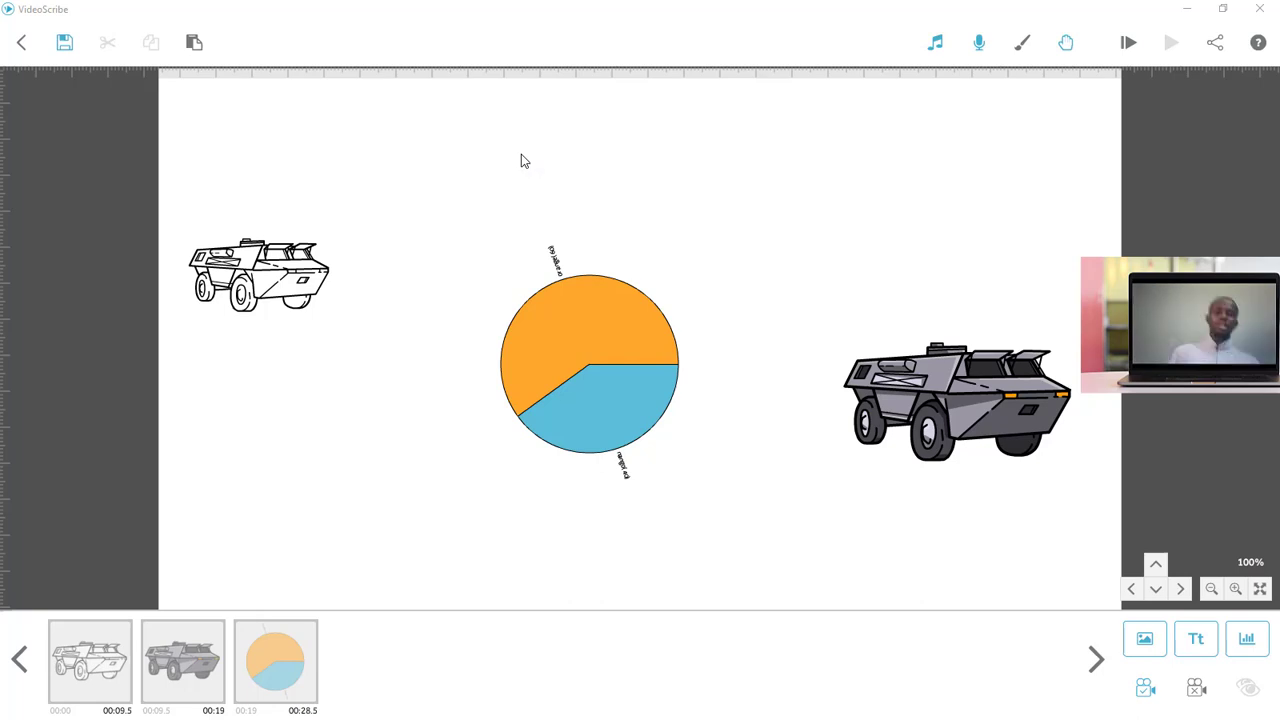
Step: Save the scribe as "tutorial 10" in All Scribes, and reopen it from the local scribes
click(65, 45)
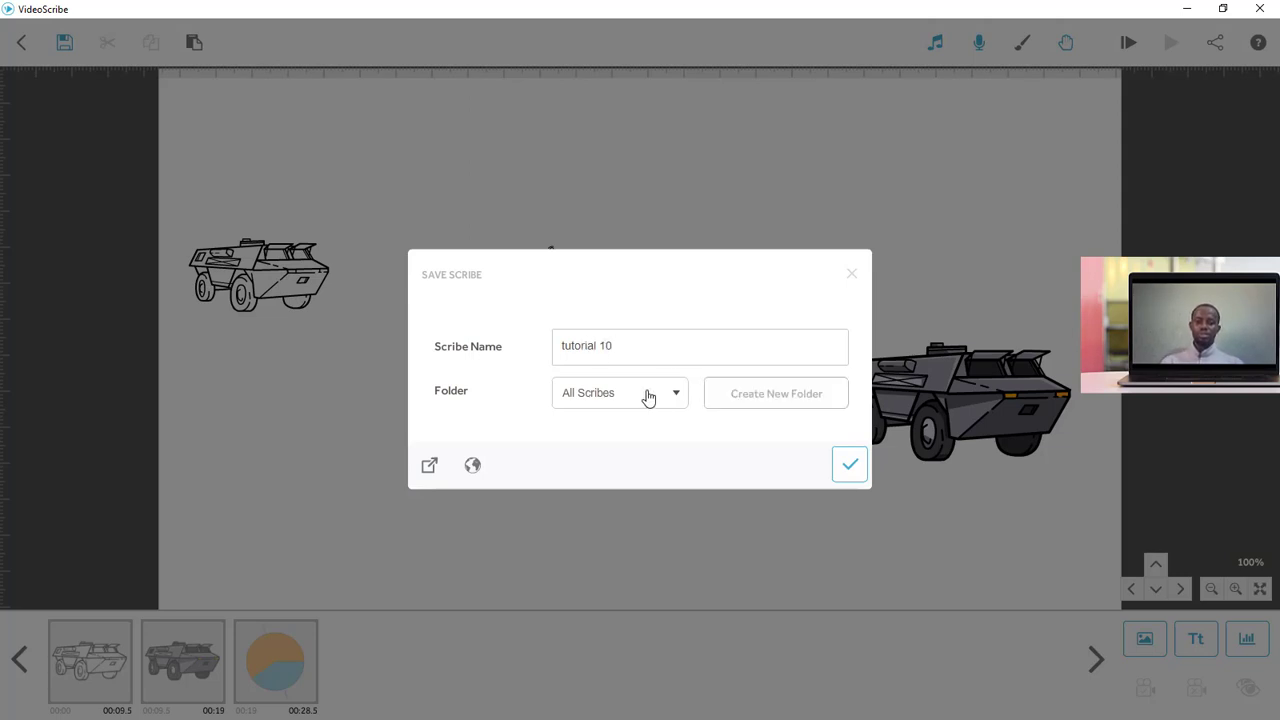
click(848, 470)
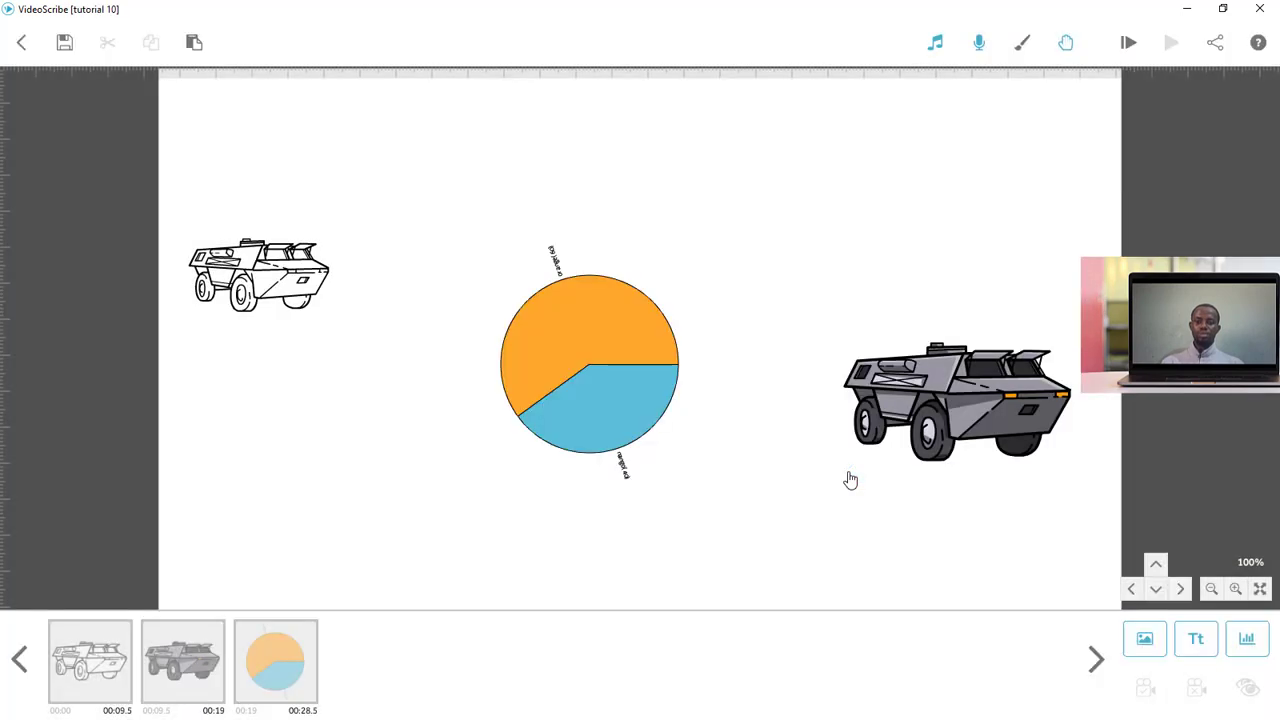
click(25, 52)
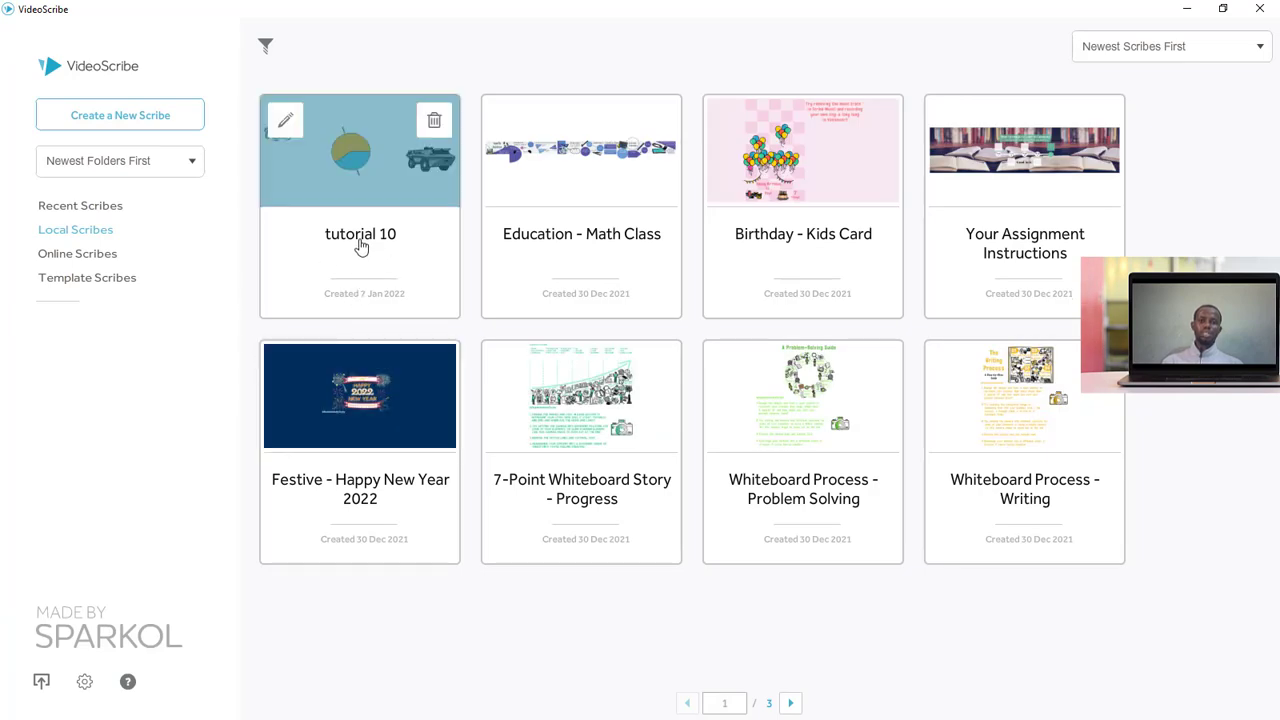
click(361, 244)
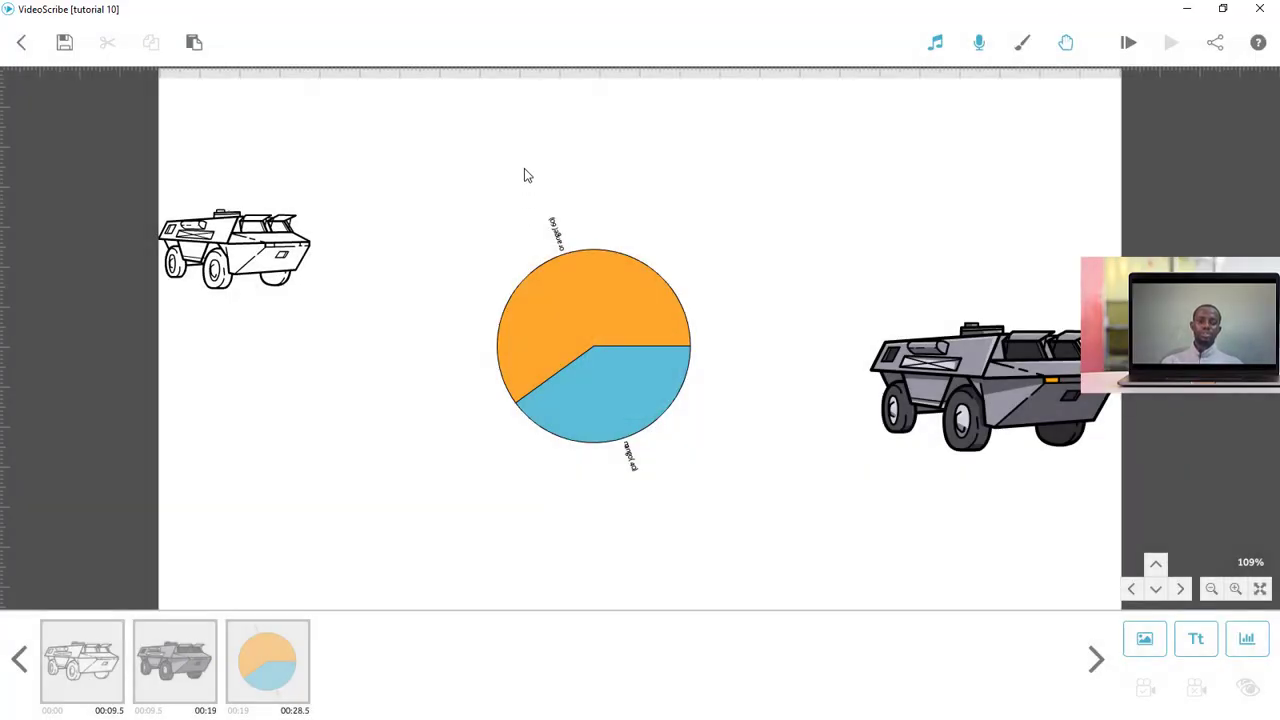
Step: Export the scribe as the file "tutorial 10" to the Desktop's VIDEO SCRIBE PROJECT folder
click(66, 46)
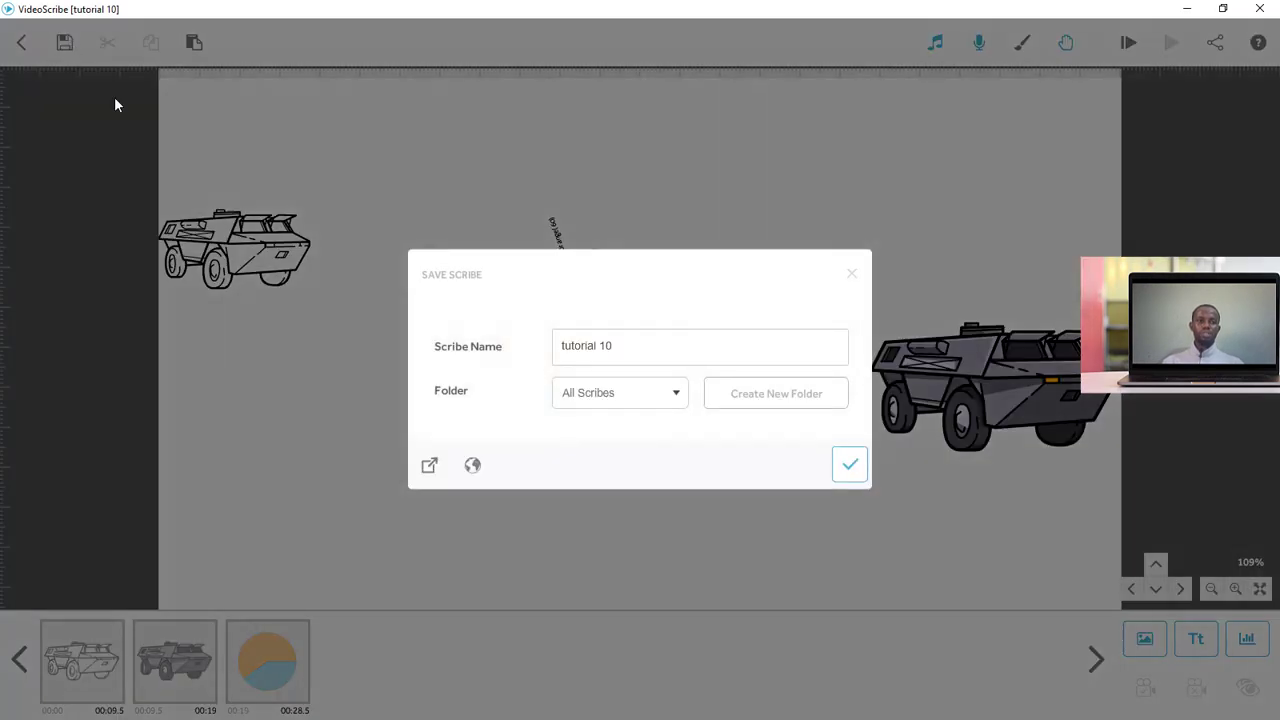
click(435, 468)
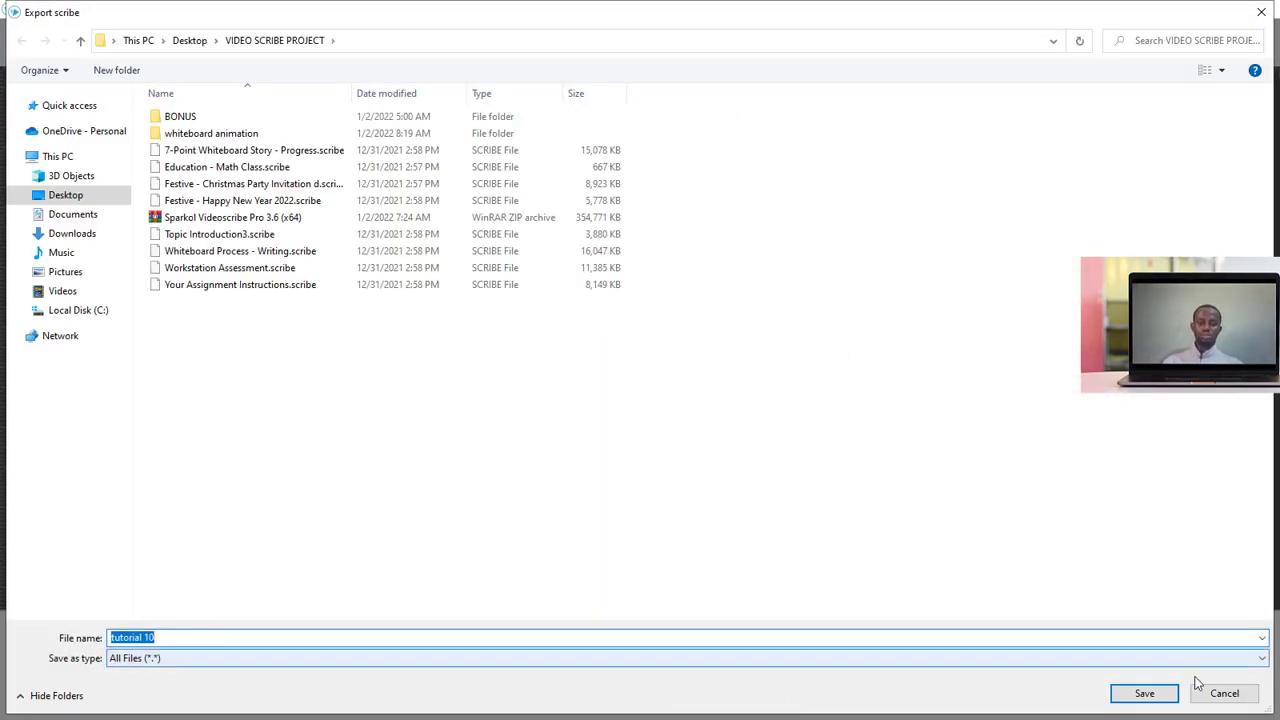
click(1158, 694)
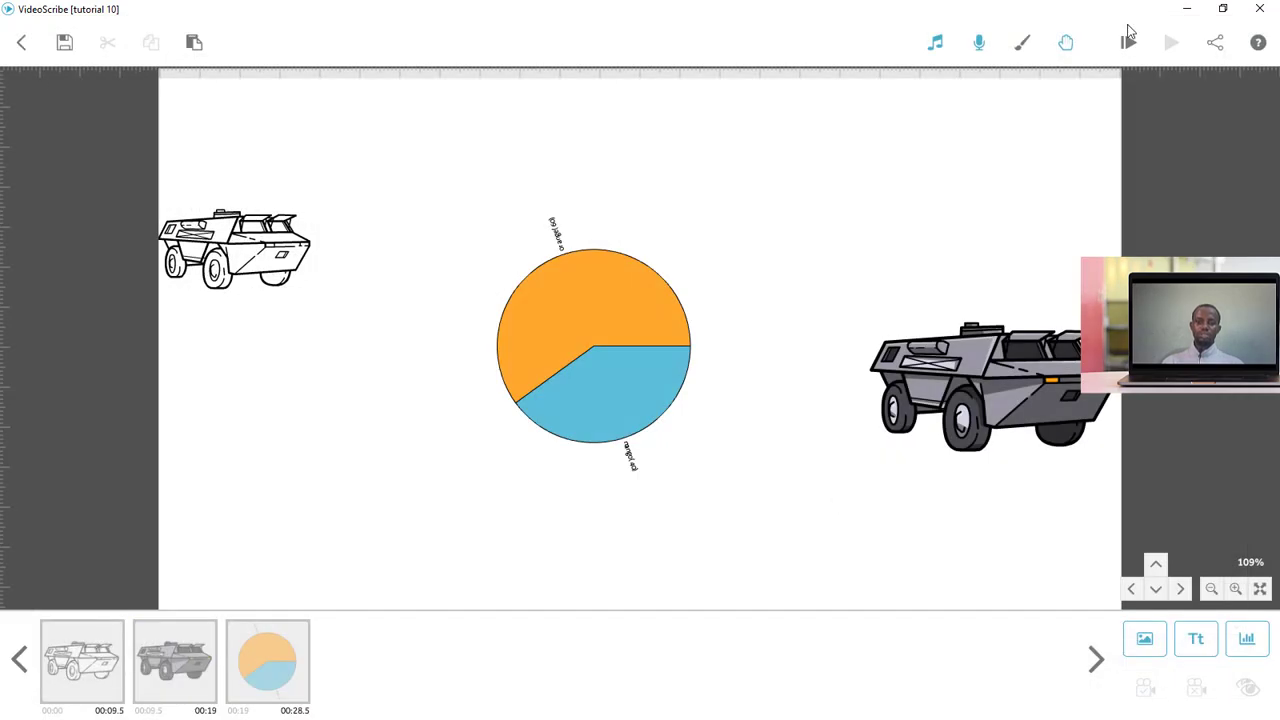
Step: Switch to File Explorer and open the Desktop's VIDEO SCRIBE PROJECT folder
key(super+e)
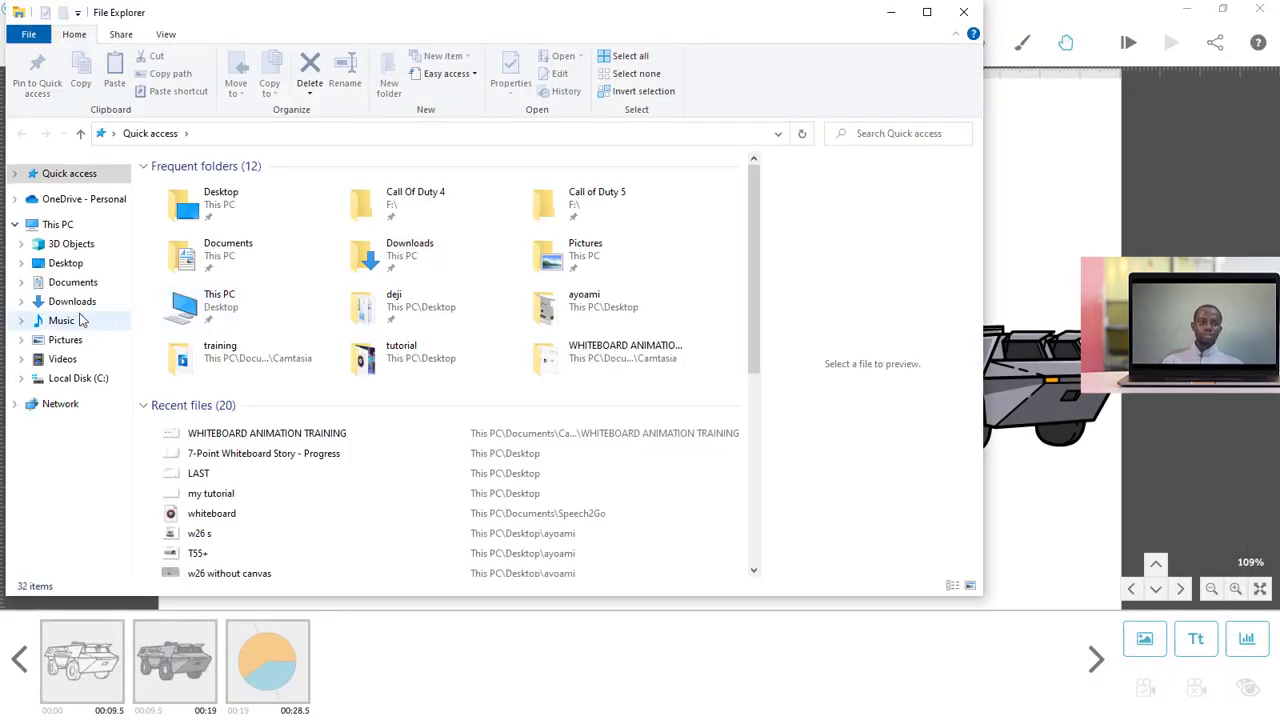
click(521, 160)
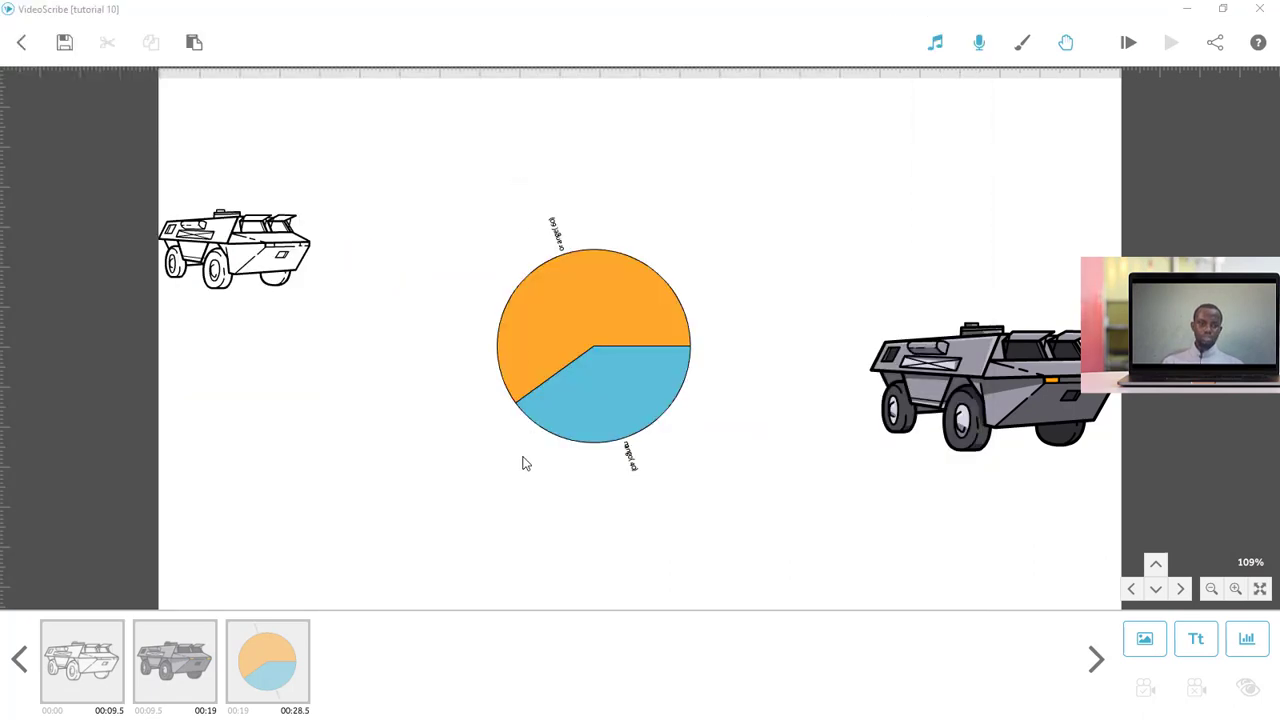
key(super+e)
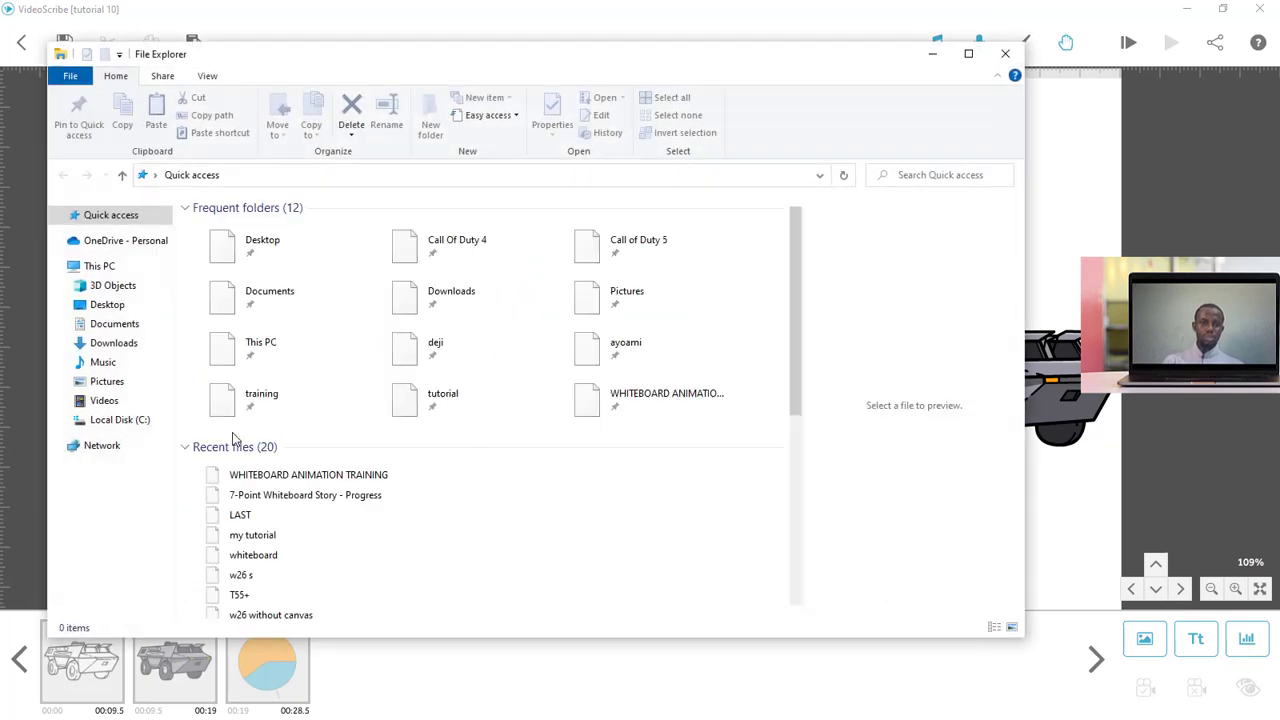
click(115, 306)
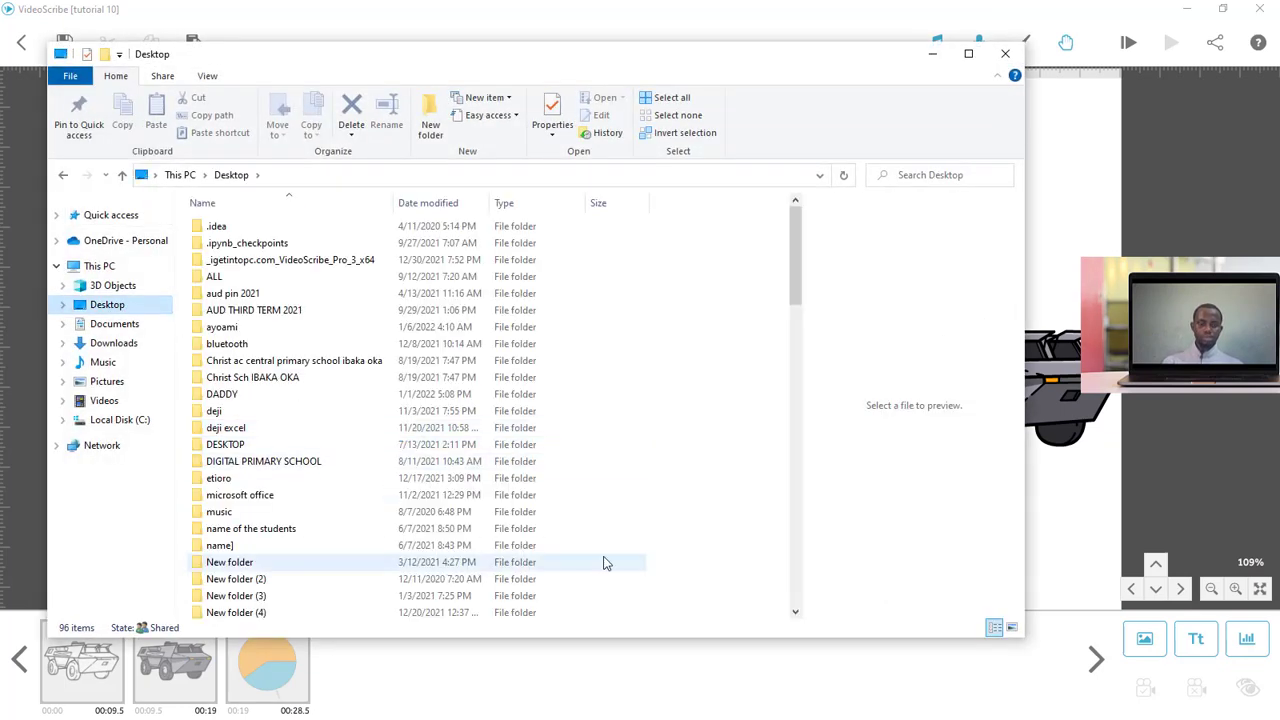
click(296, 380)
key(v)
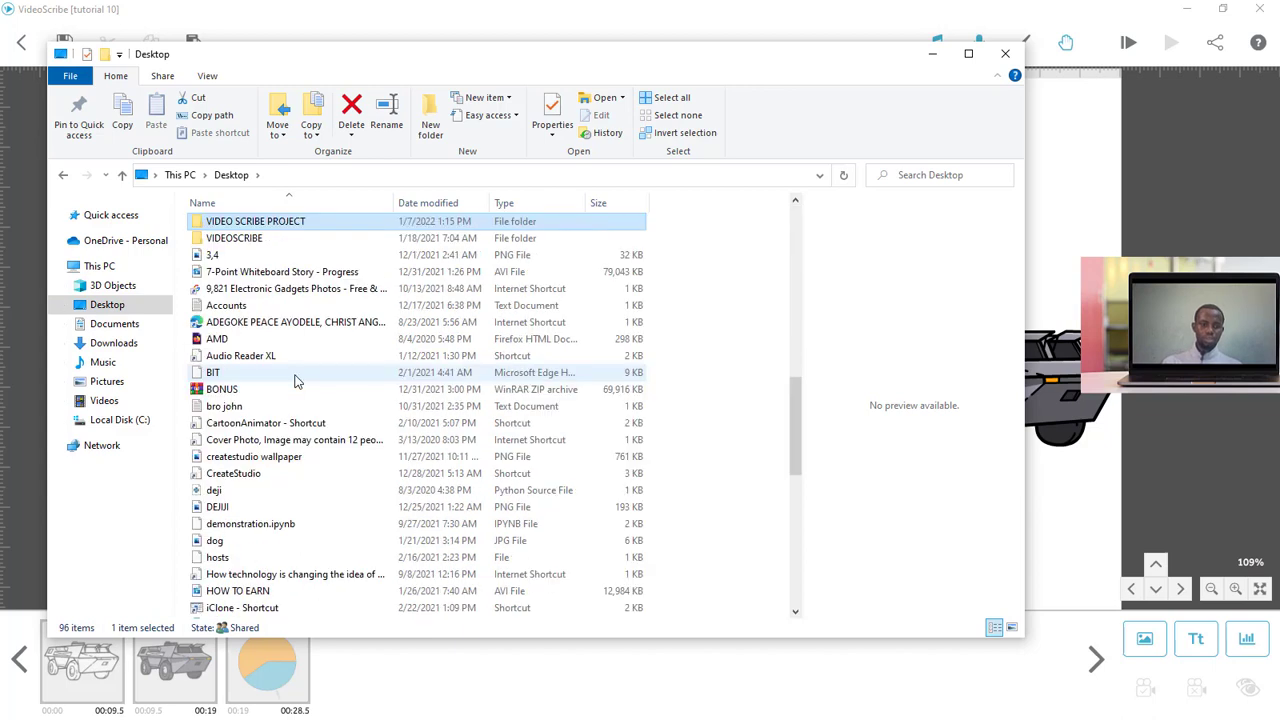
key(Return)
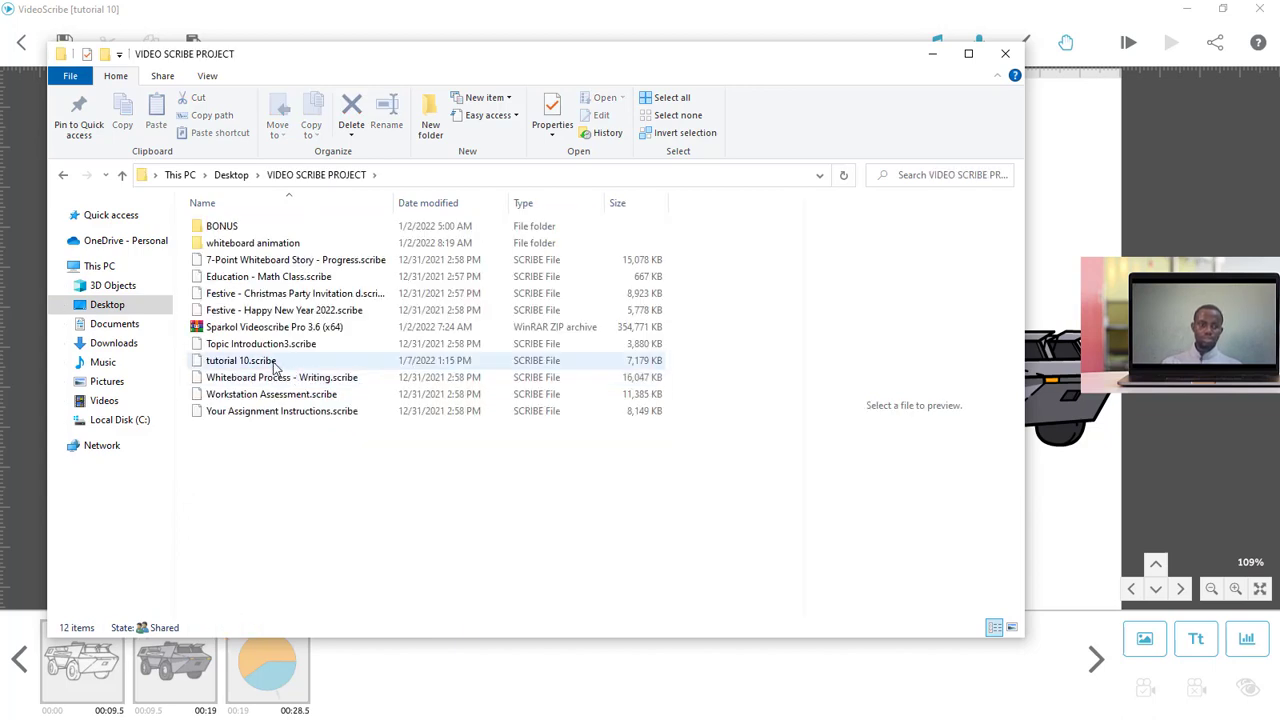
Step: Try to open the exported "tutorial 10.scribe" file, and close File Explorer to return to VideoScribe
click(268, 365)
click(270, 363)
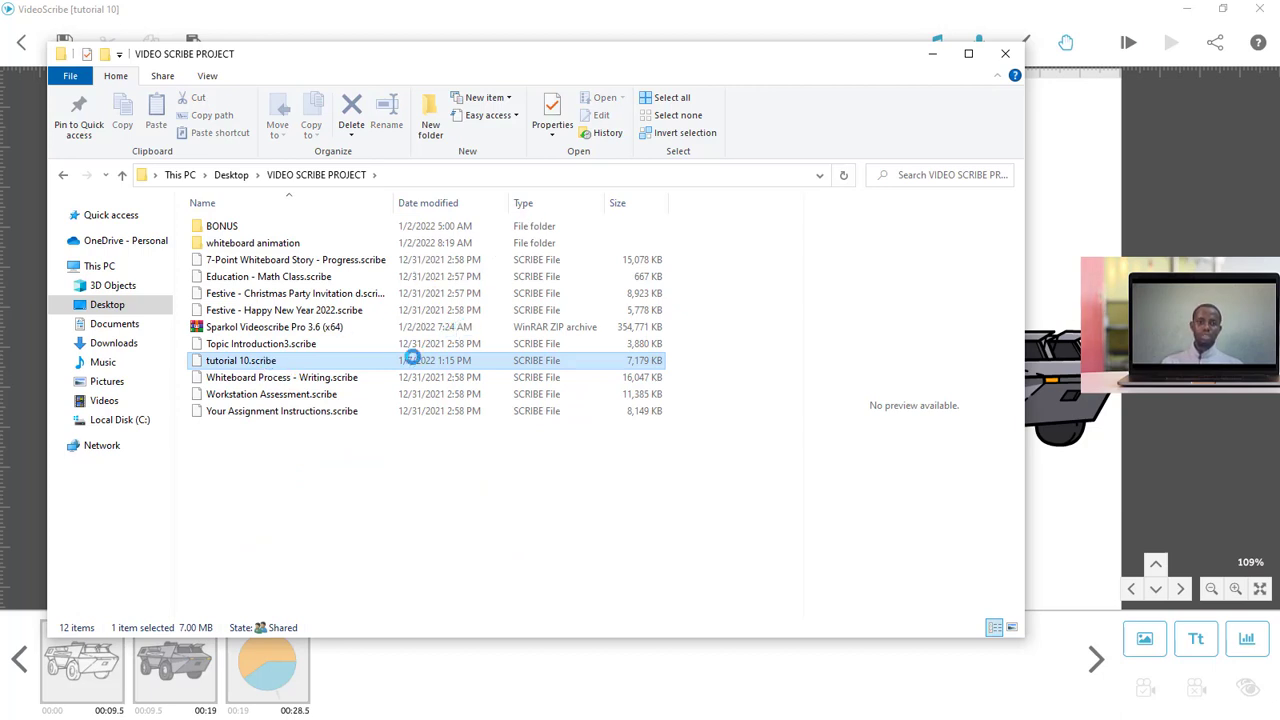
click(523, 159)
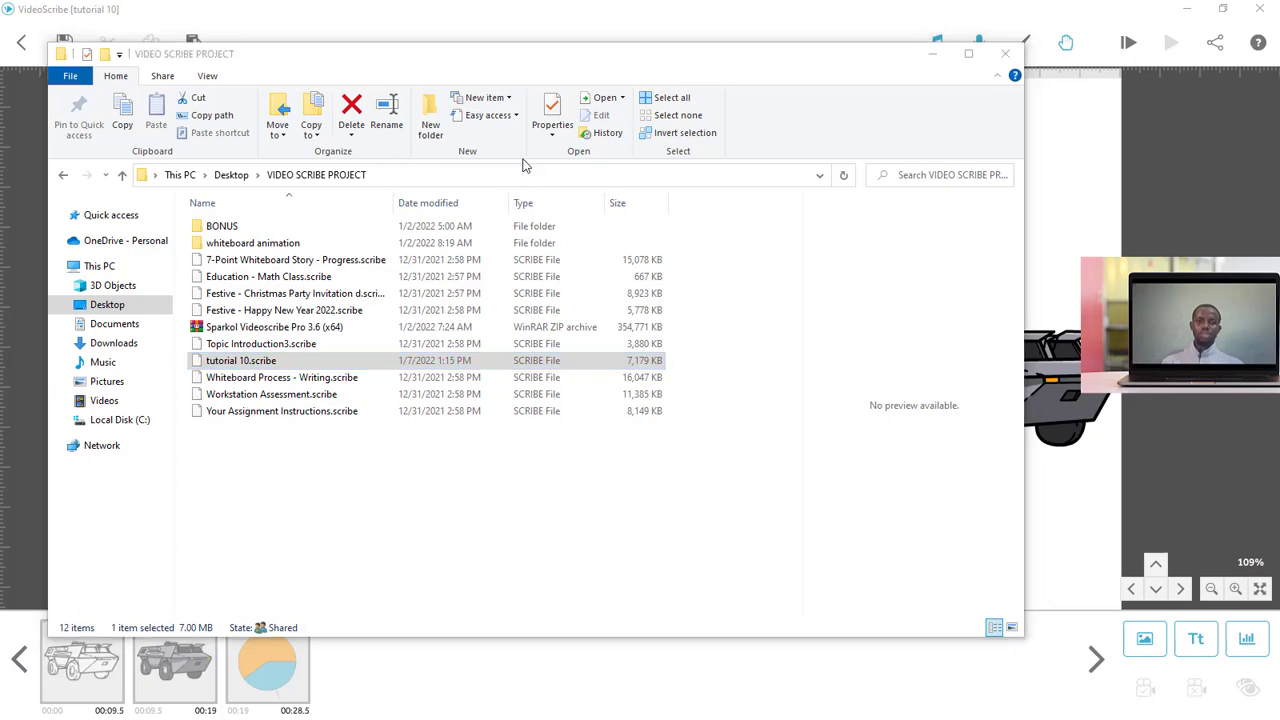
click(1006, 54)
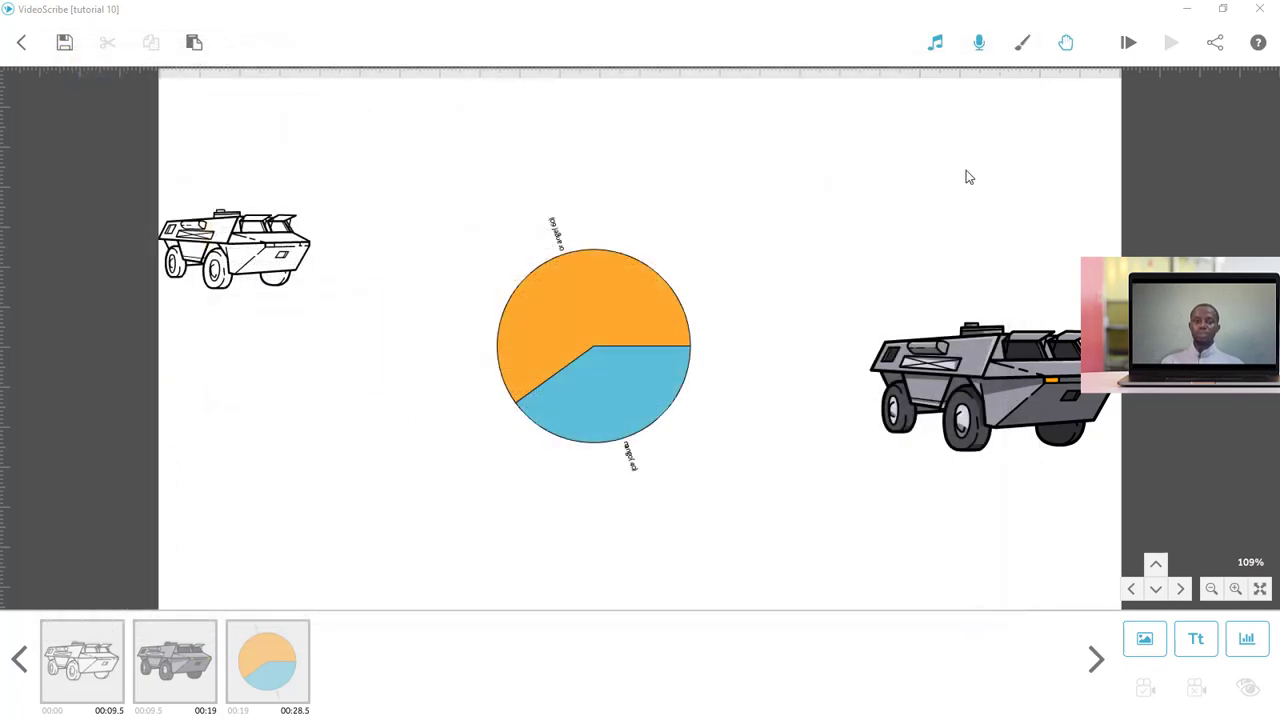
Step: Try to add the "DISCOVERY CHANNEL" image from the Pictures folder as the scribe's logo
click(1215, 44)
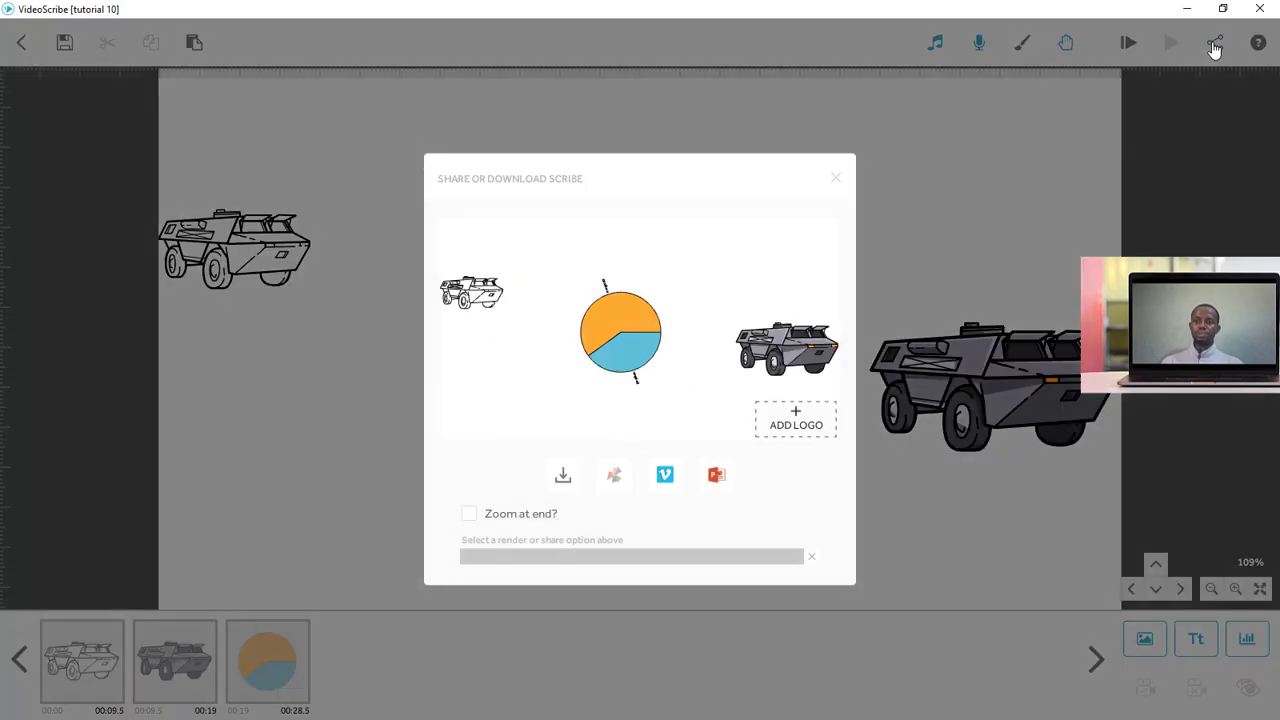
click(790, 418)
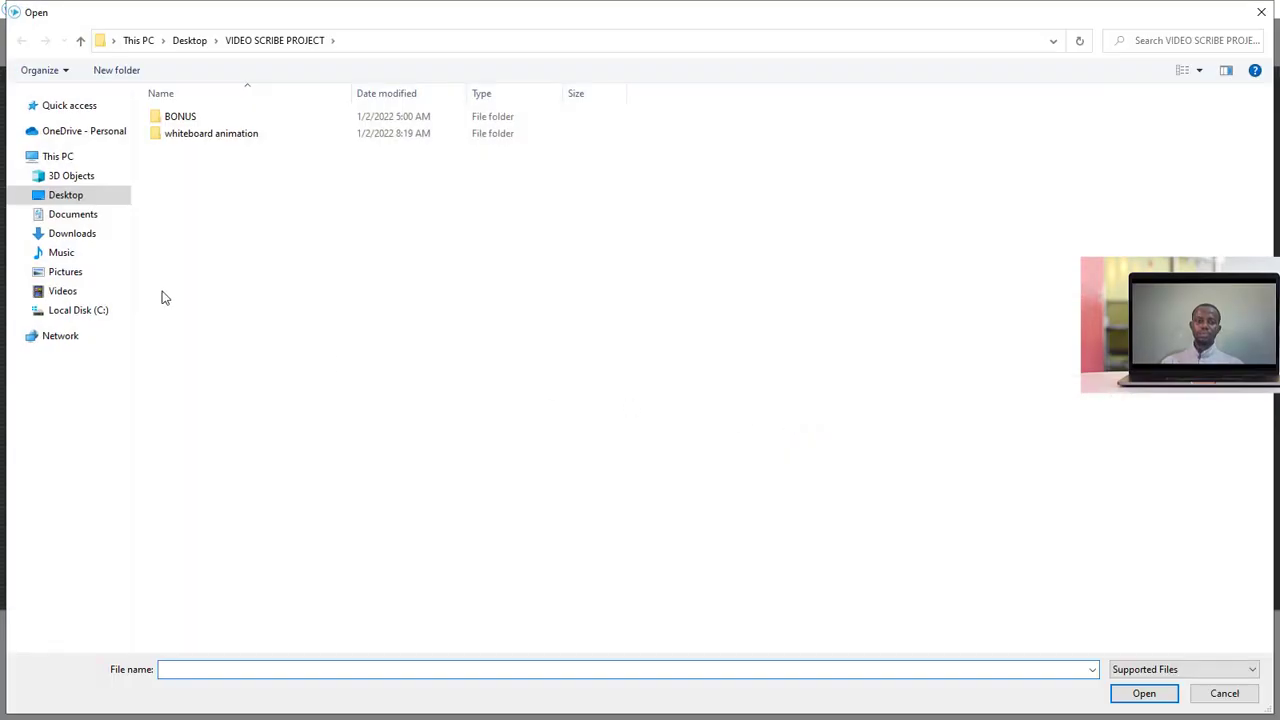
click(80, 276)
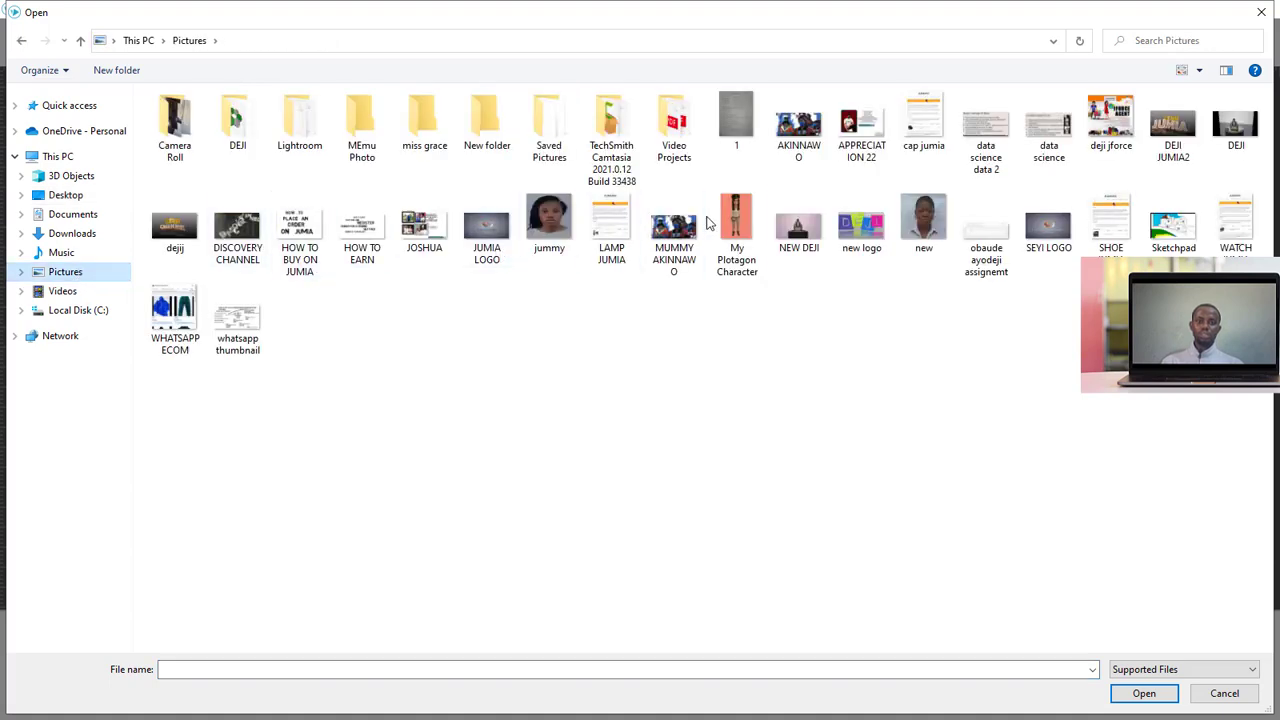
click(234, 232)
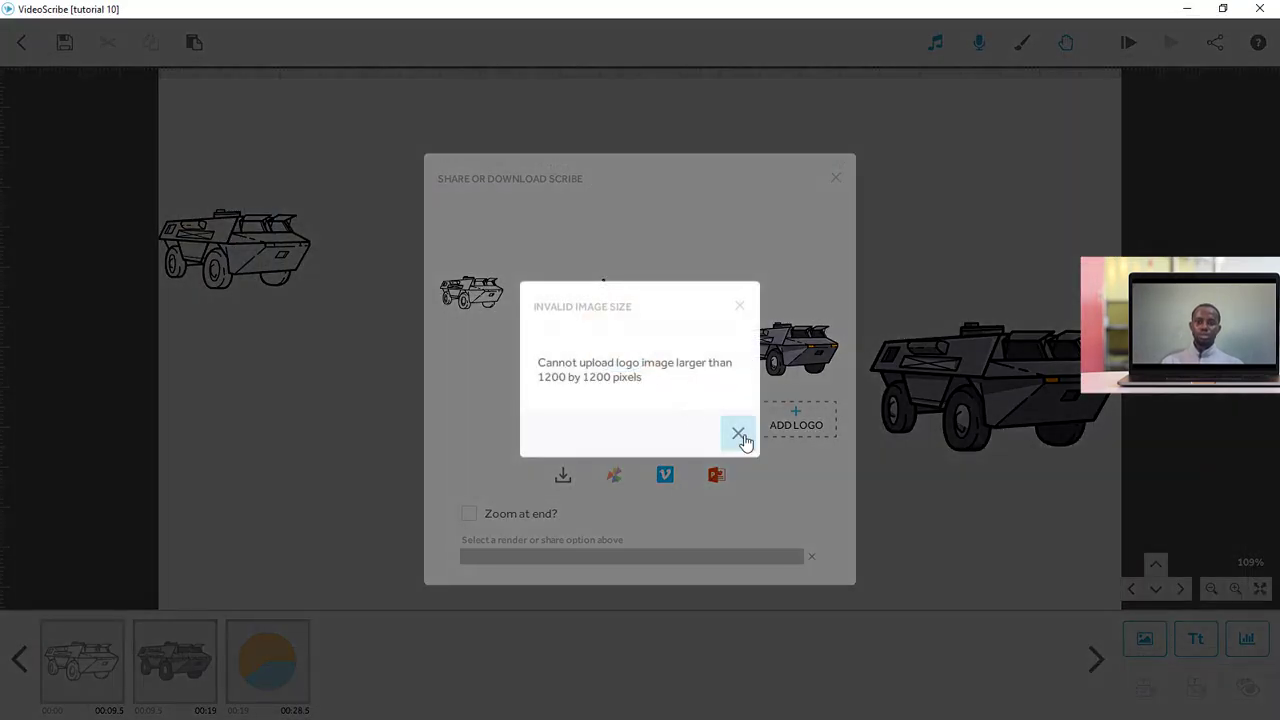
click(739, 433)
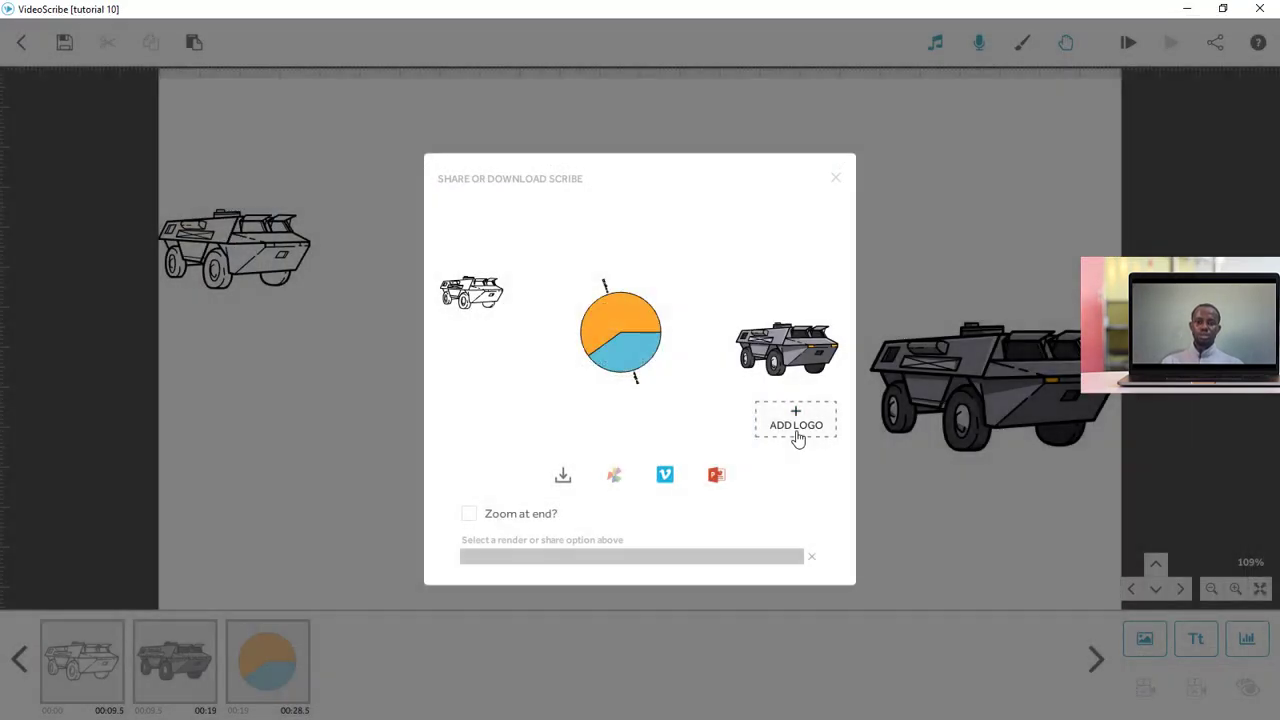
Step: Try the last two images in the first row of the Pictures folder as the scribe's logo, one after the other
click(797, 425)
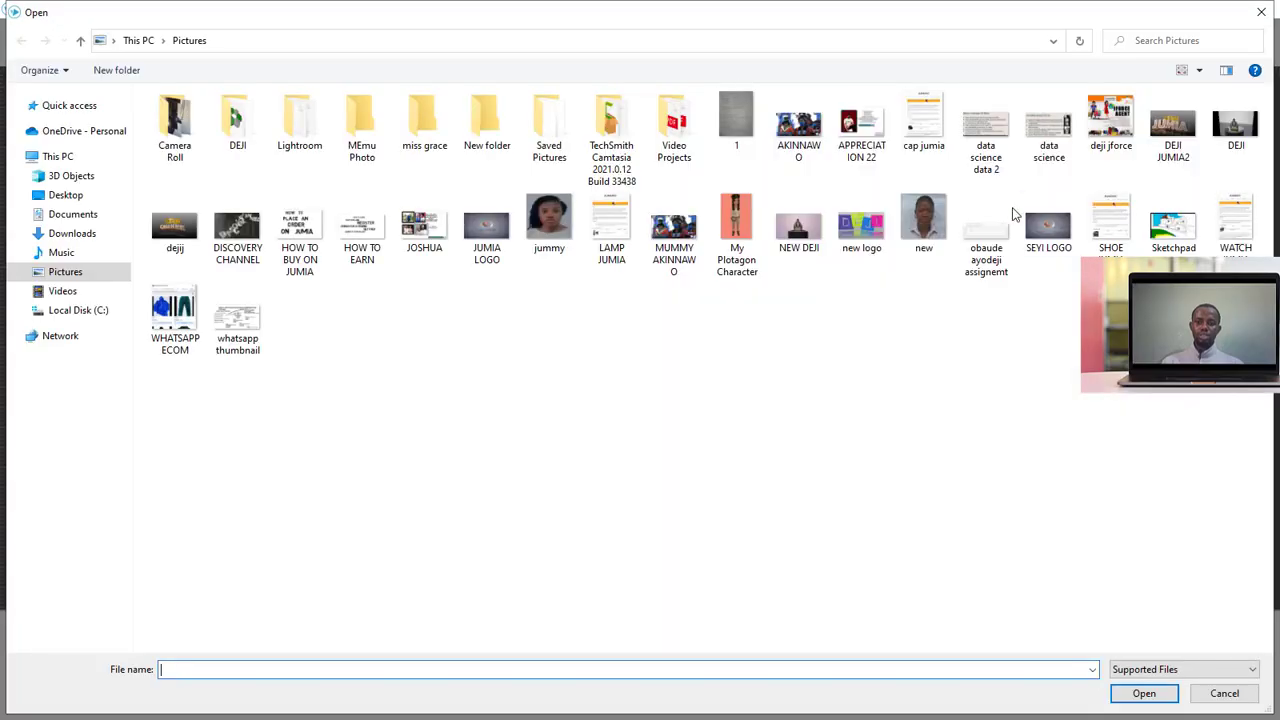
click(1183, 143)
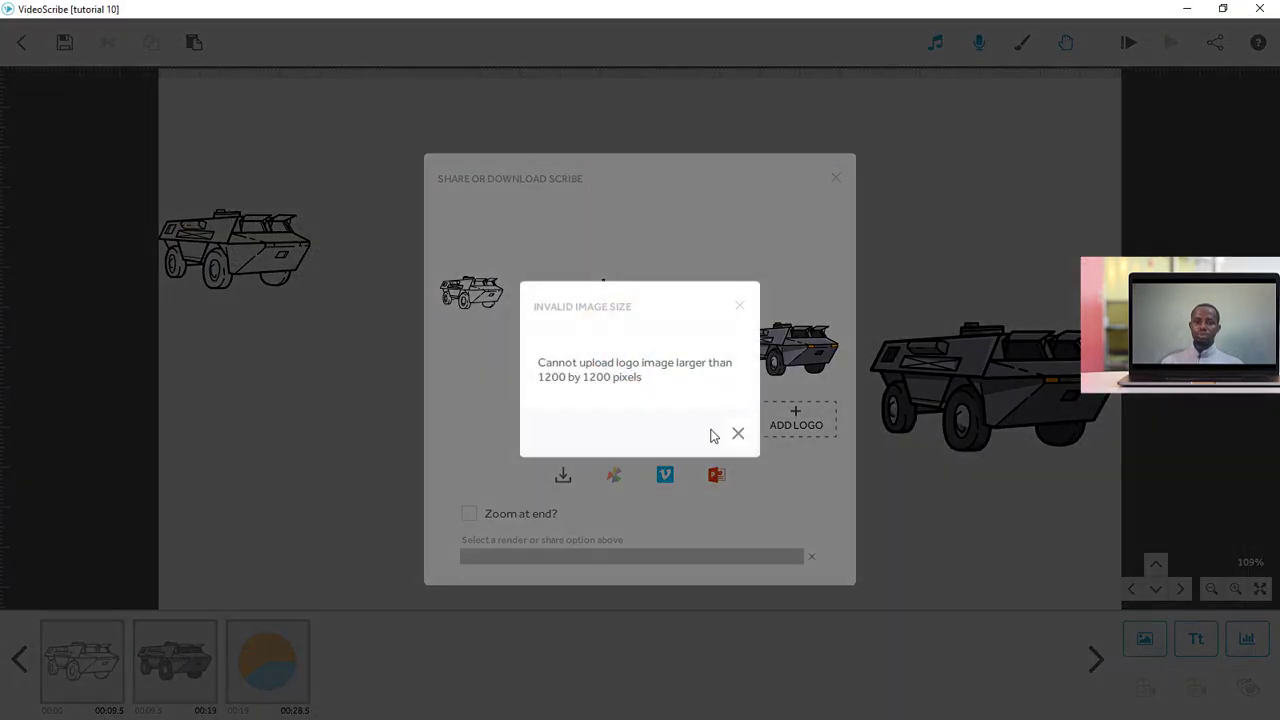
click(737, 435)
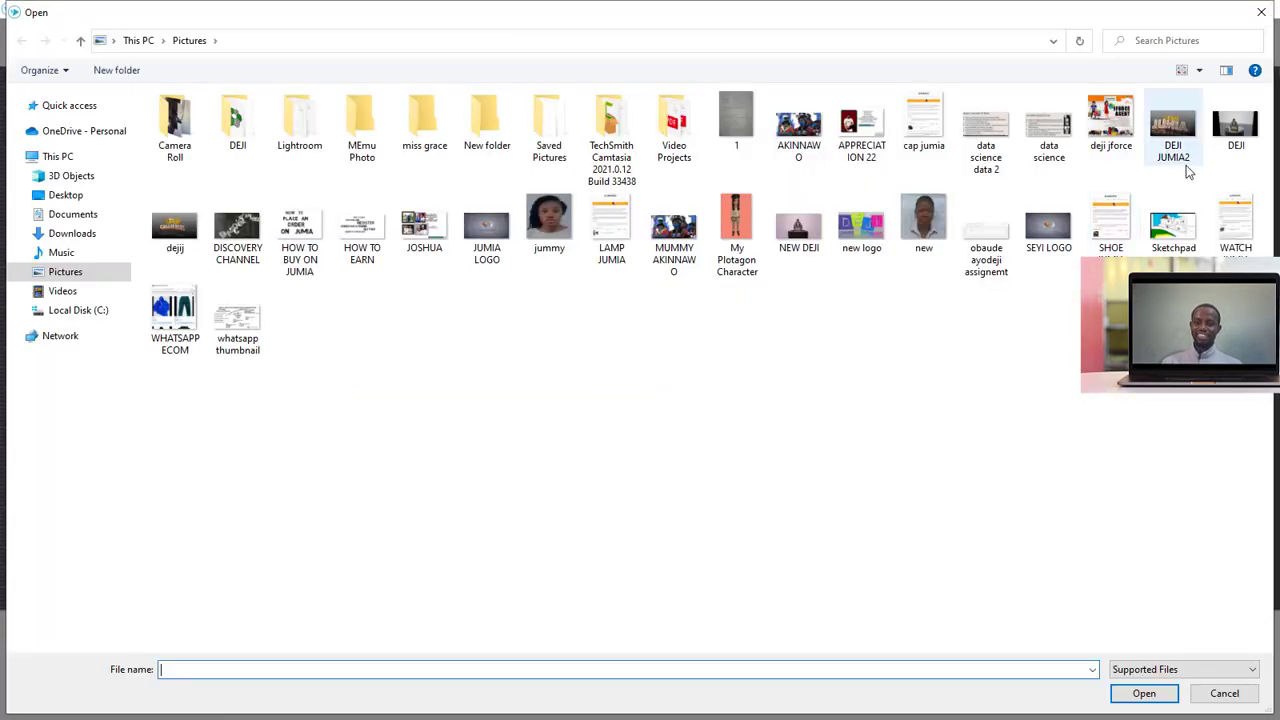
click(1240, 135)
double_click(1240, 135)
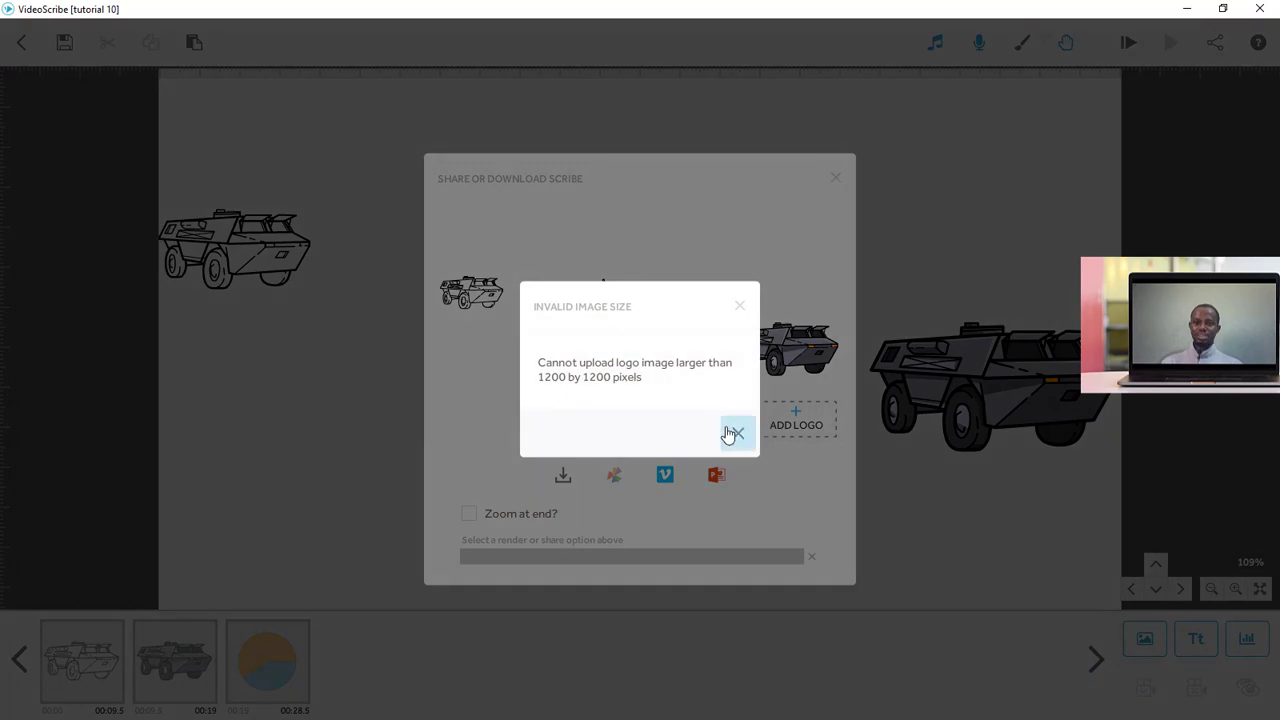
click(736, 429)
Step: Try the third and sixth images of the second subfolder in Pictures as the scribe's logo
click(775, 423)
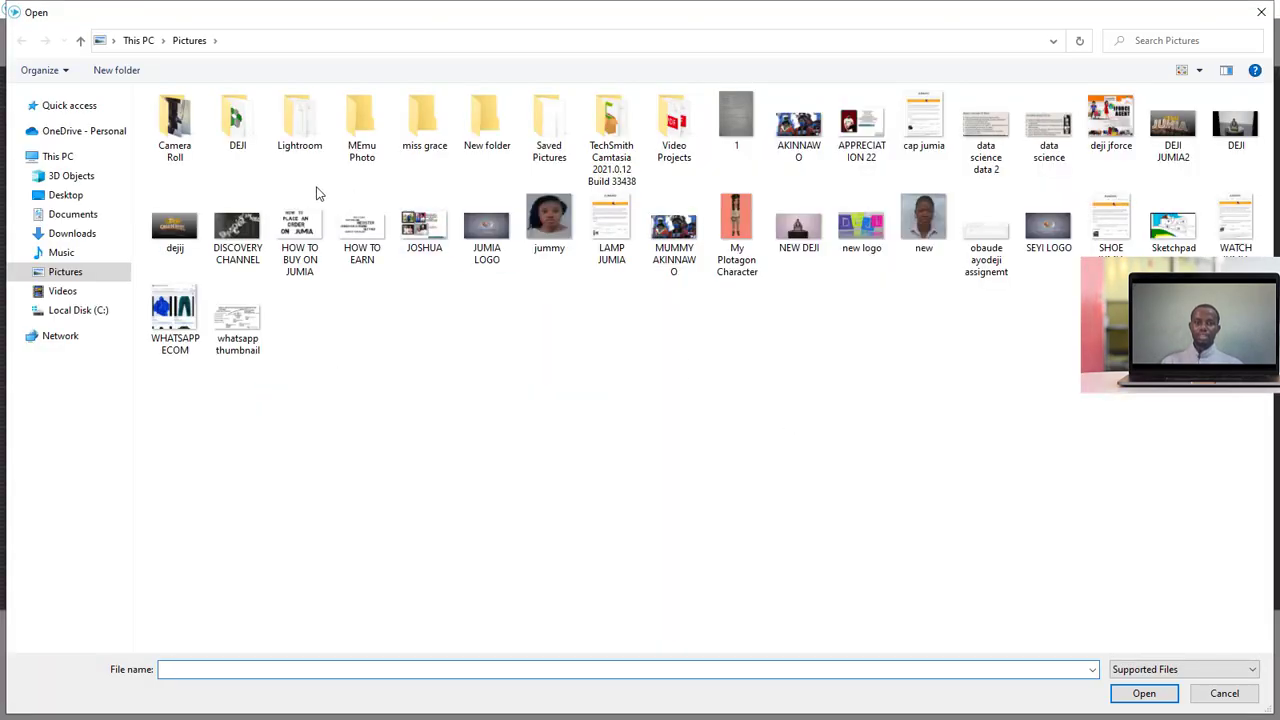
double_click(237, 135)
double_click(358, 140)
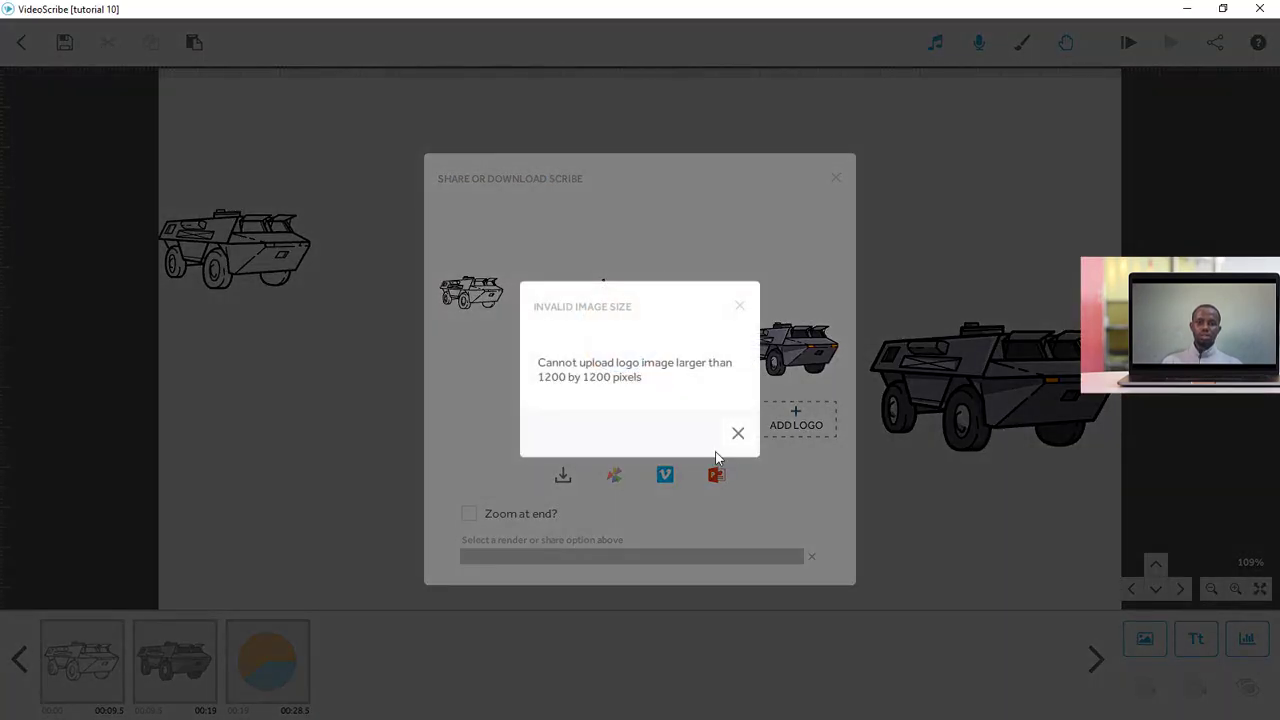
click(738, 433)
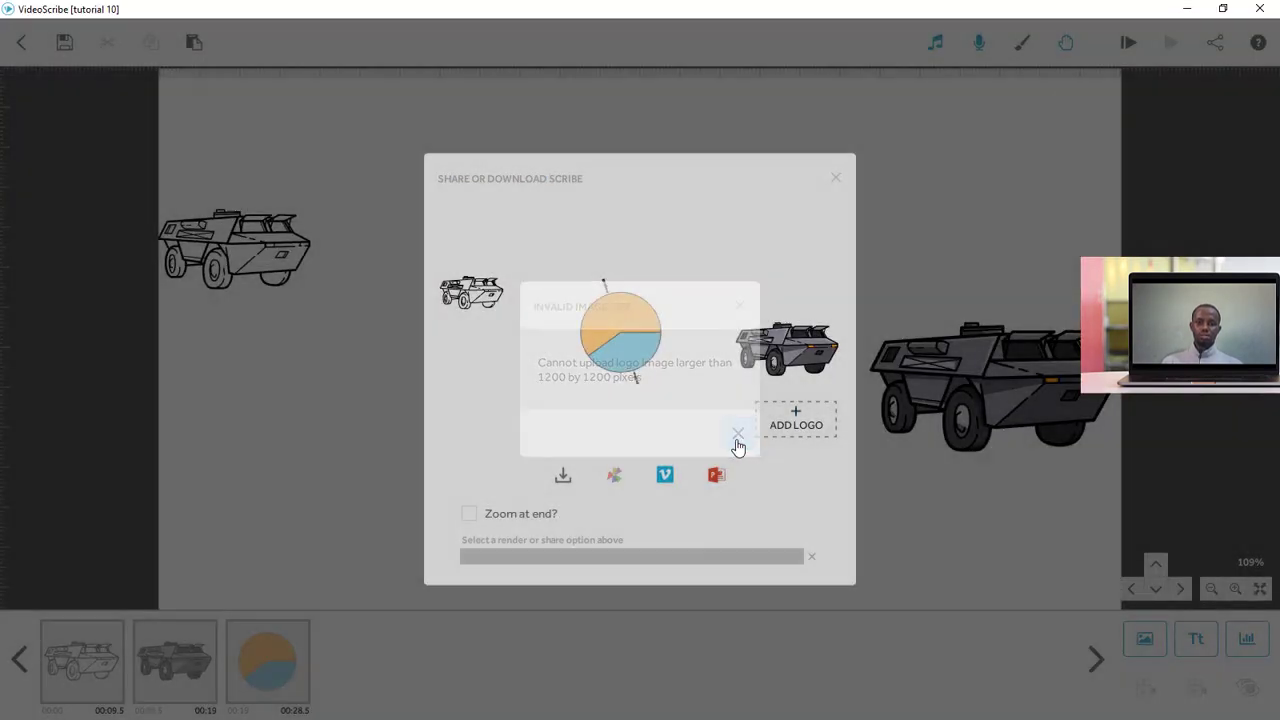
click(796, 420)
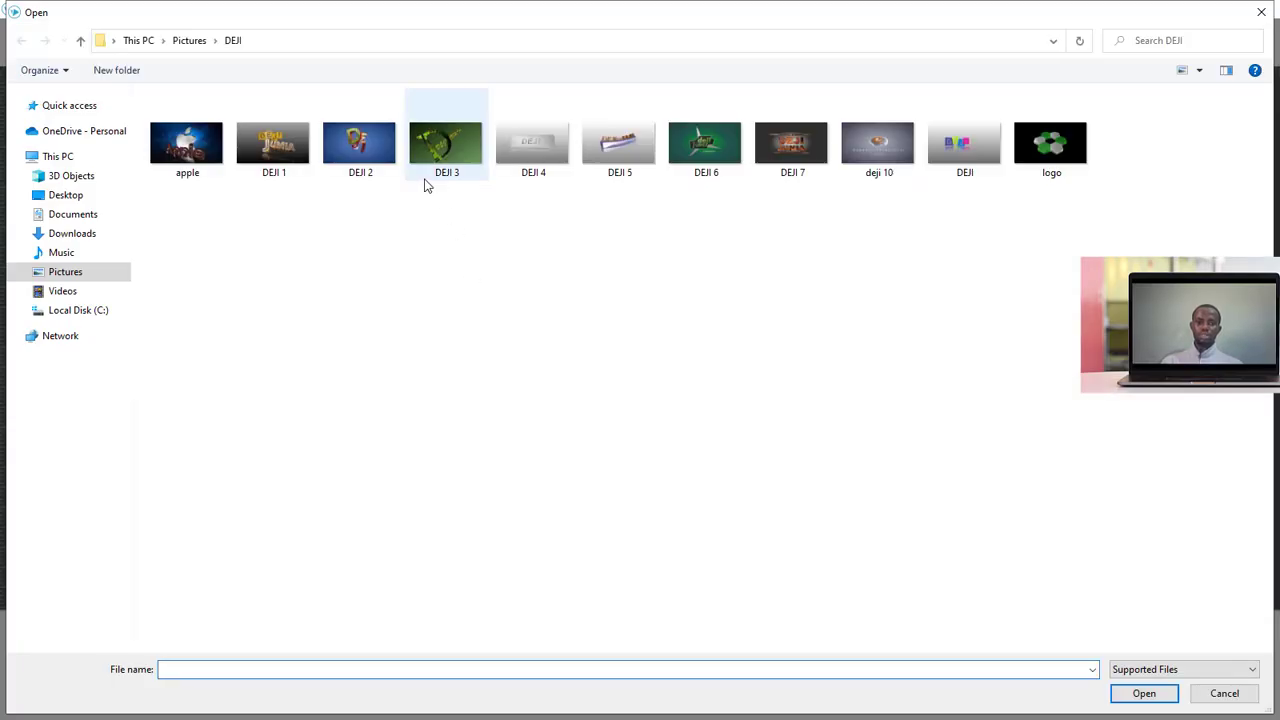
double_click(608, 148)
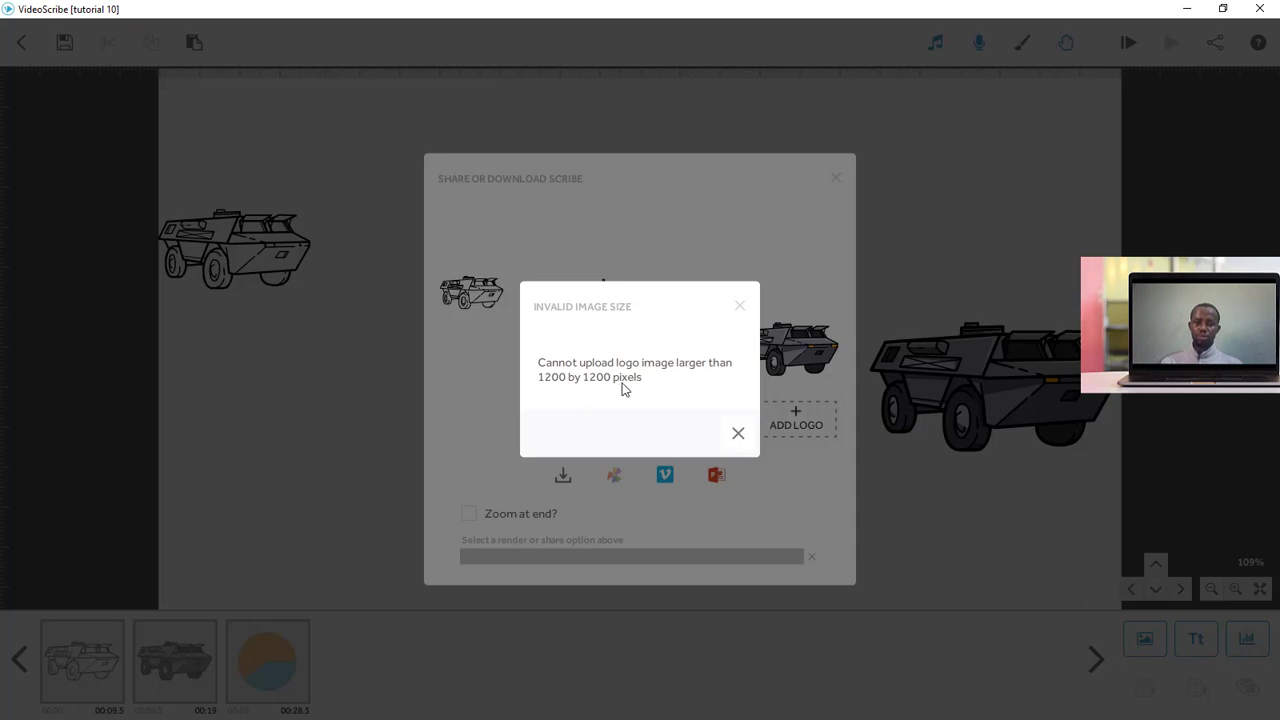
click(737, 432)
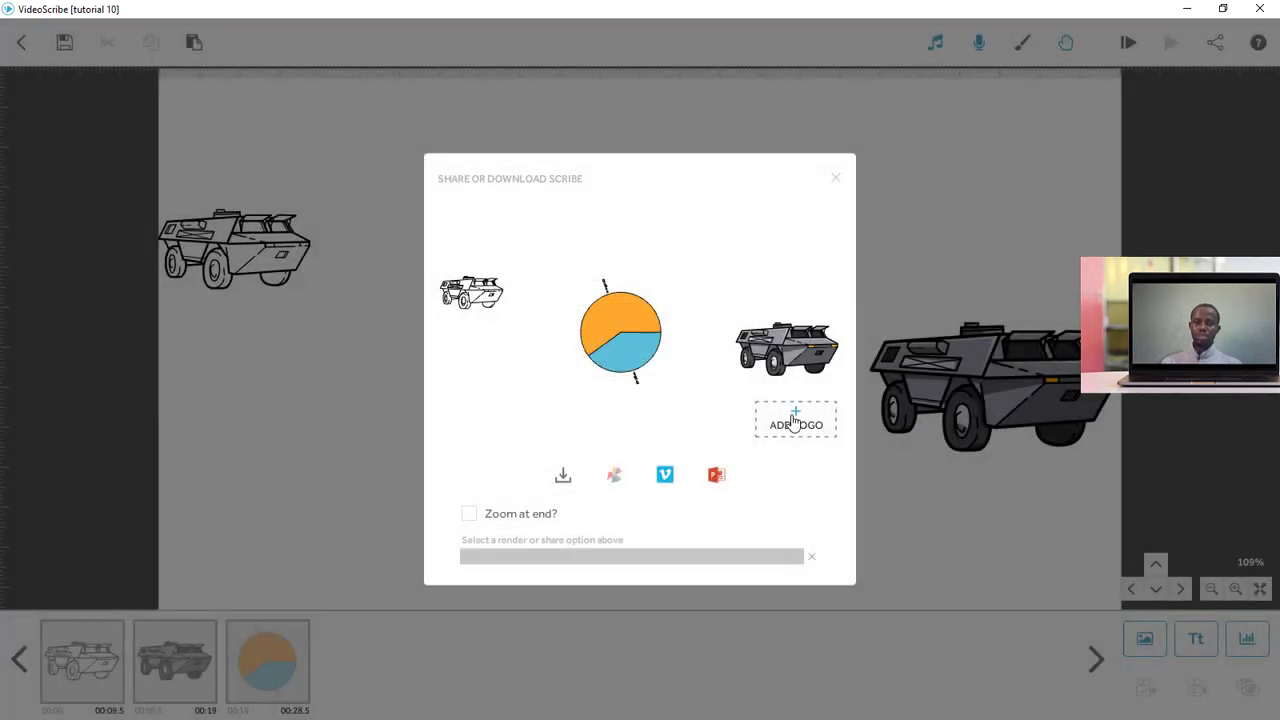
Step: Add the image "logo" with green and grey hexagons as the scribe's logo, and close the share dialog
click(793, 420)
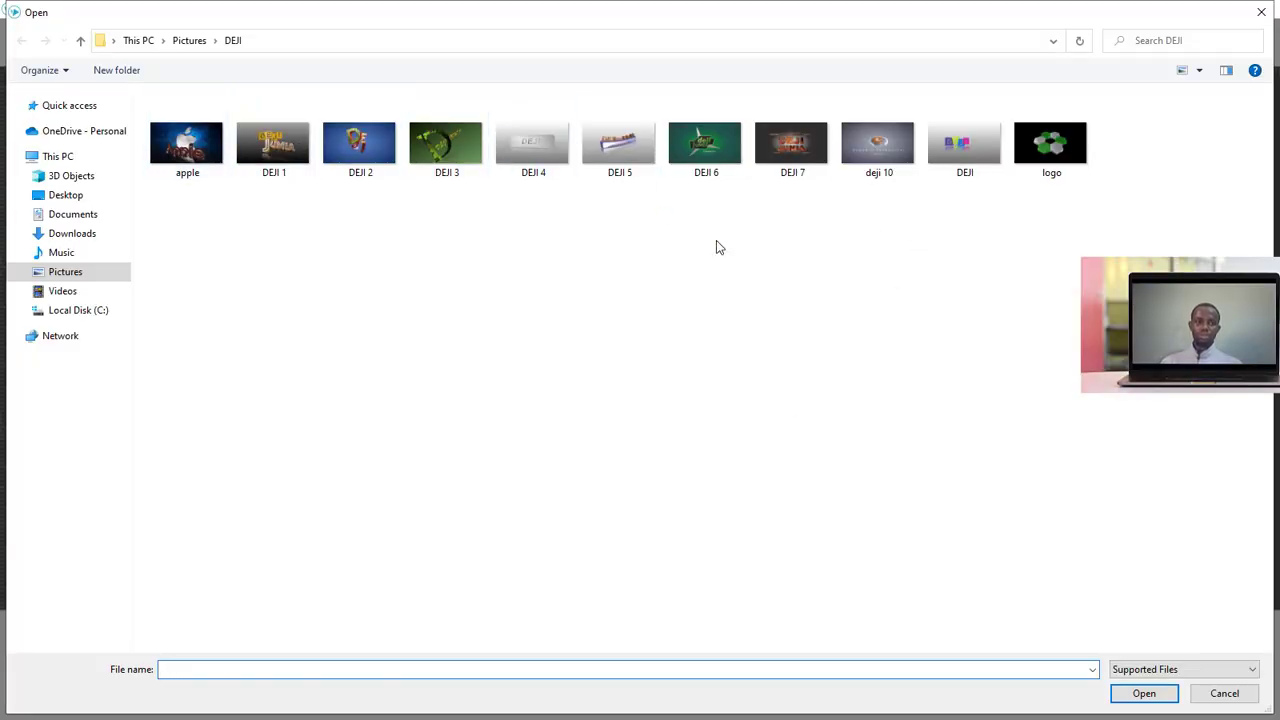
double_click(1050, 143)
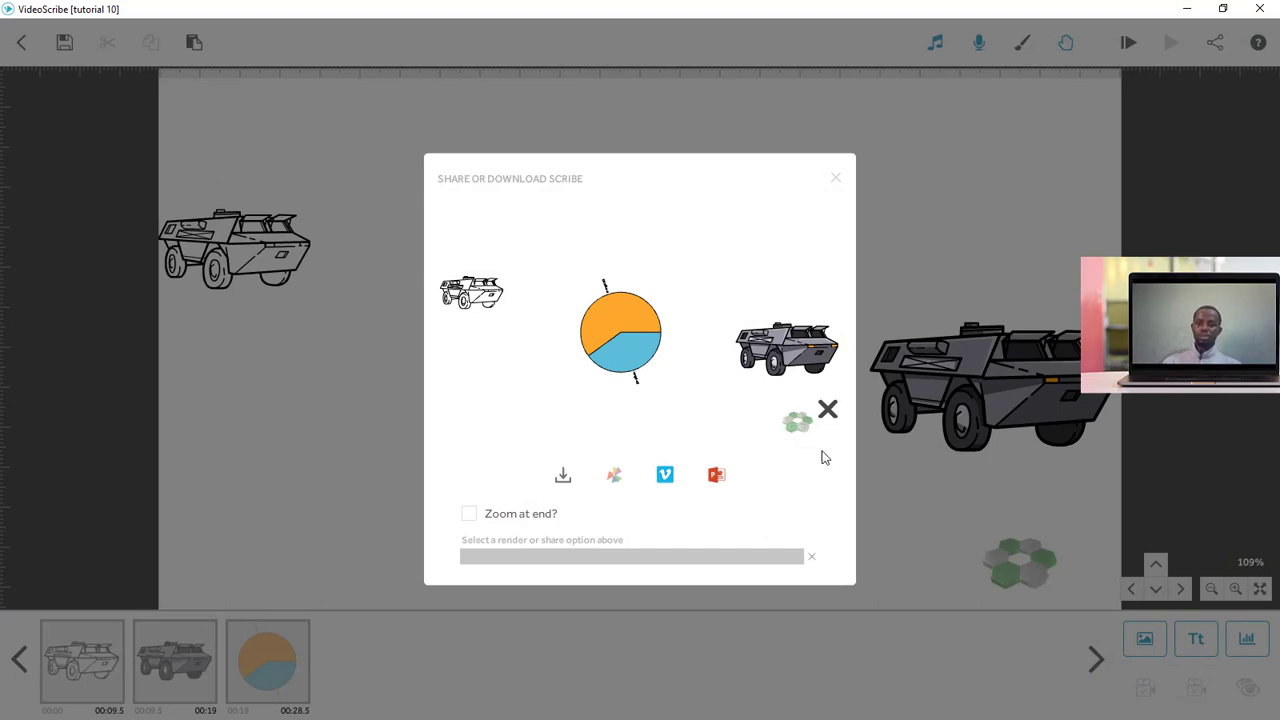
click(836, 179)
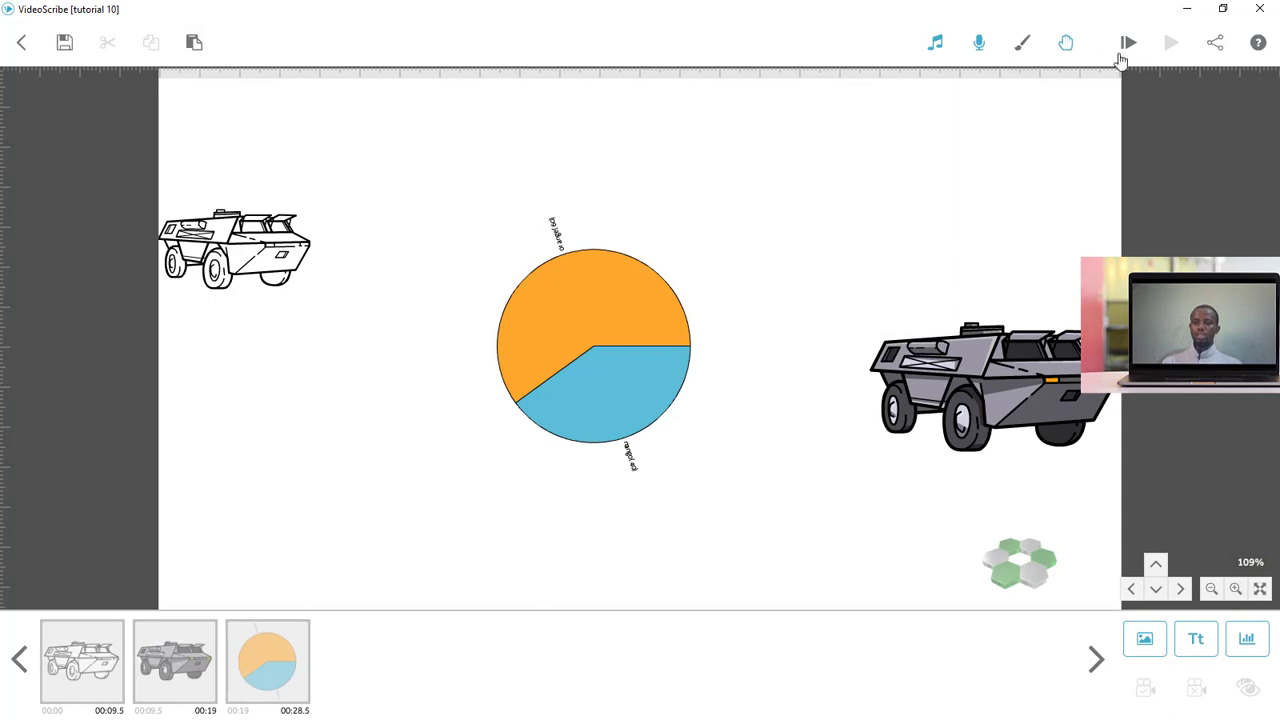
Step: Review the video download settings with AVI as the format, and return to the canvas without creating the file
click(1215, 42)
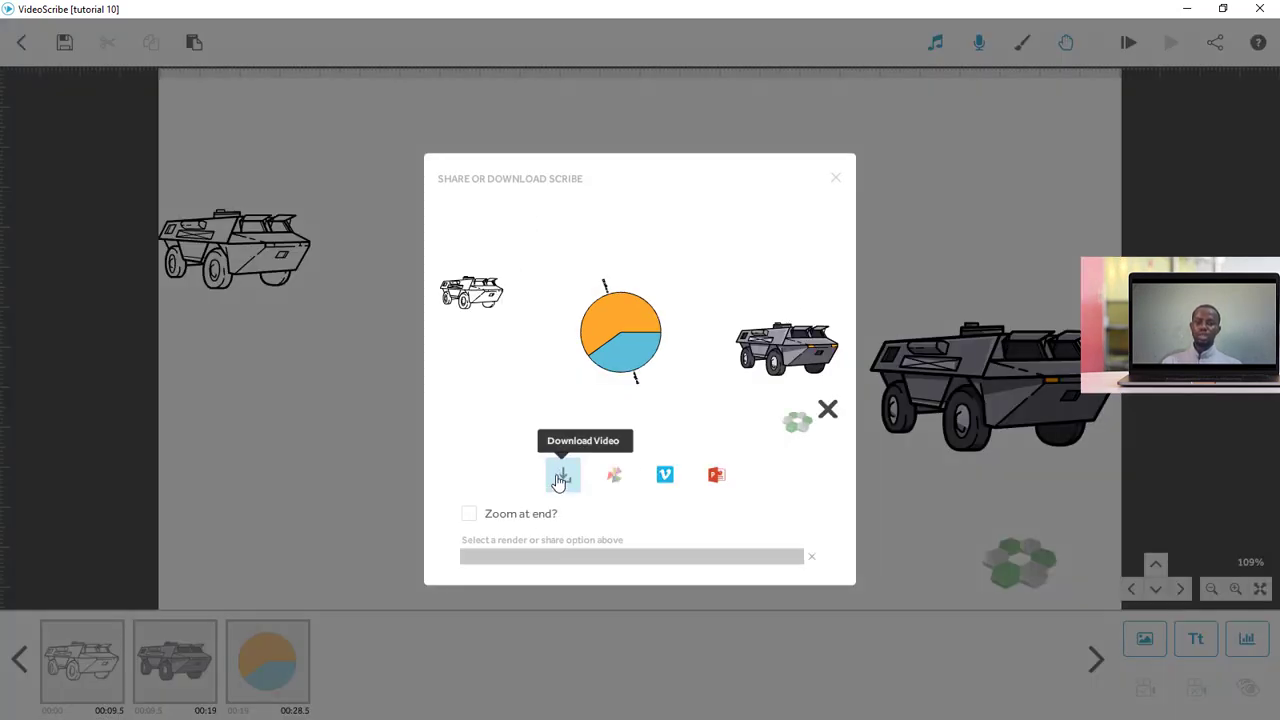
click(561, 476)
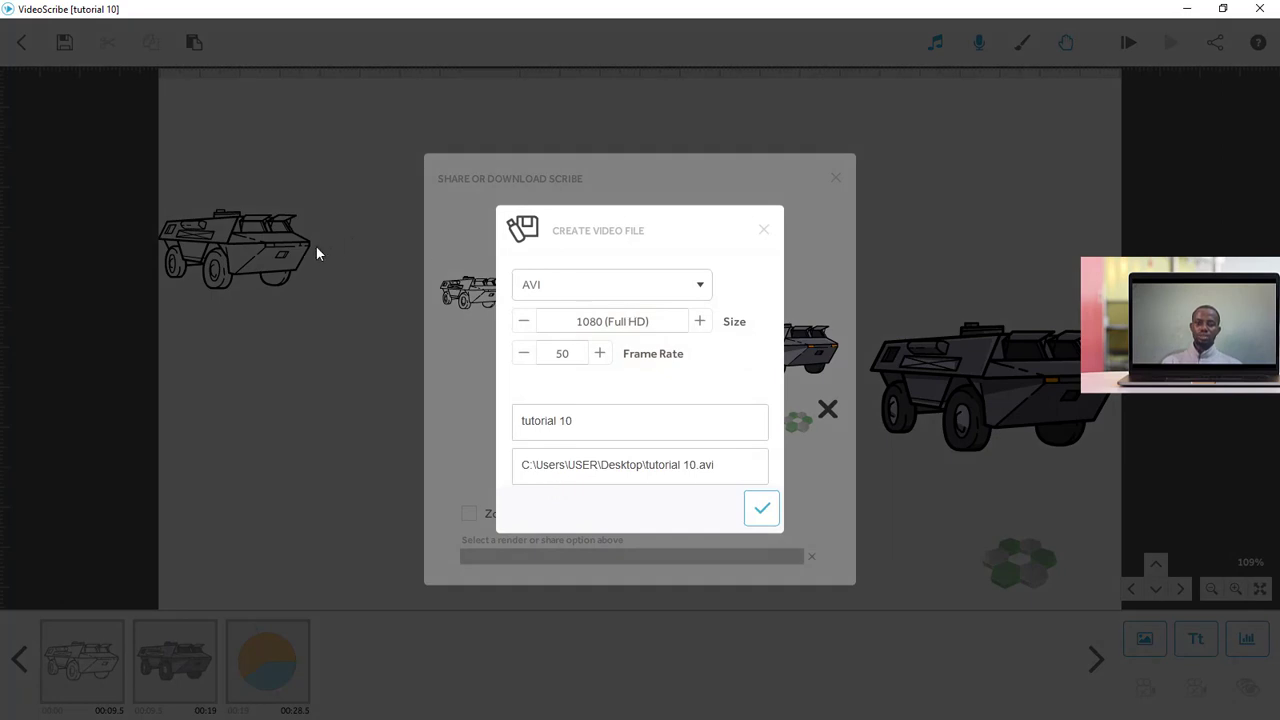
click(566, 285)
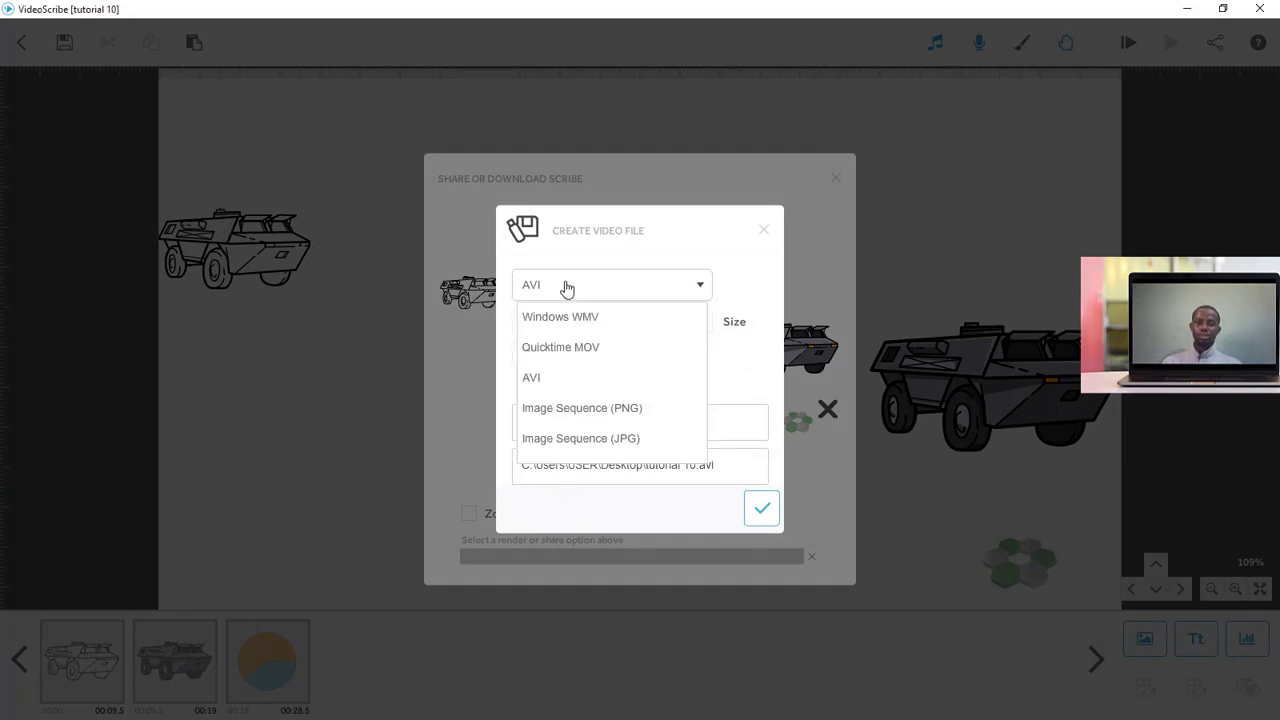
click(533, 380)
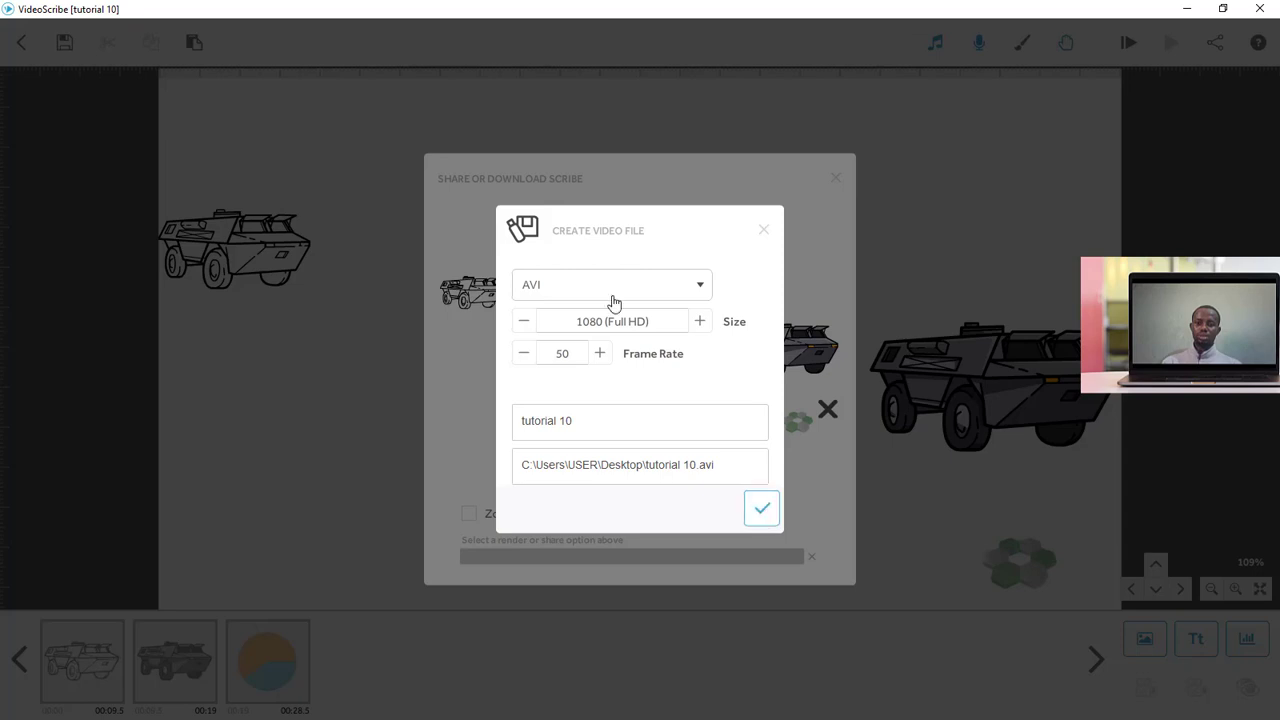
click(762, 232)
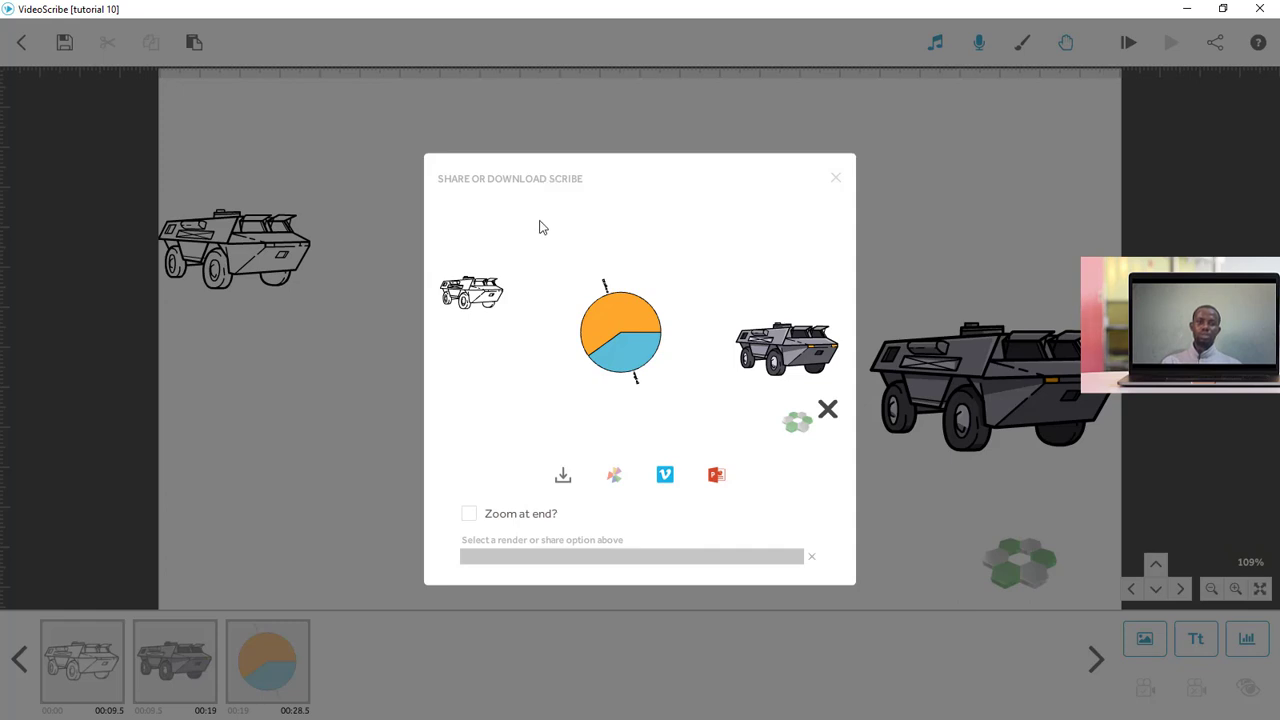
click(836, 178)
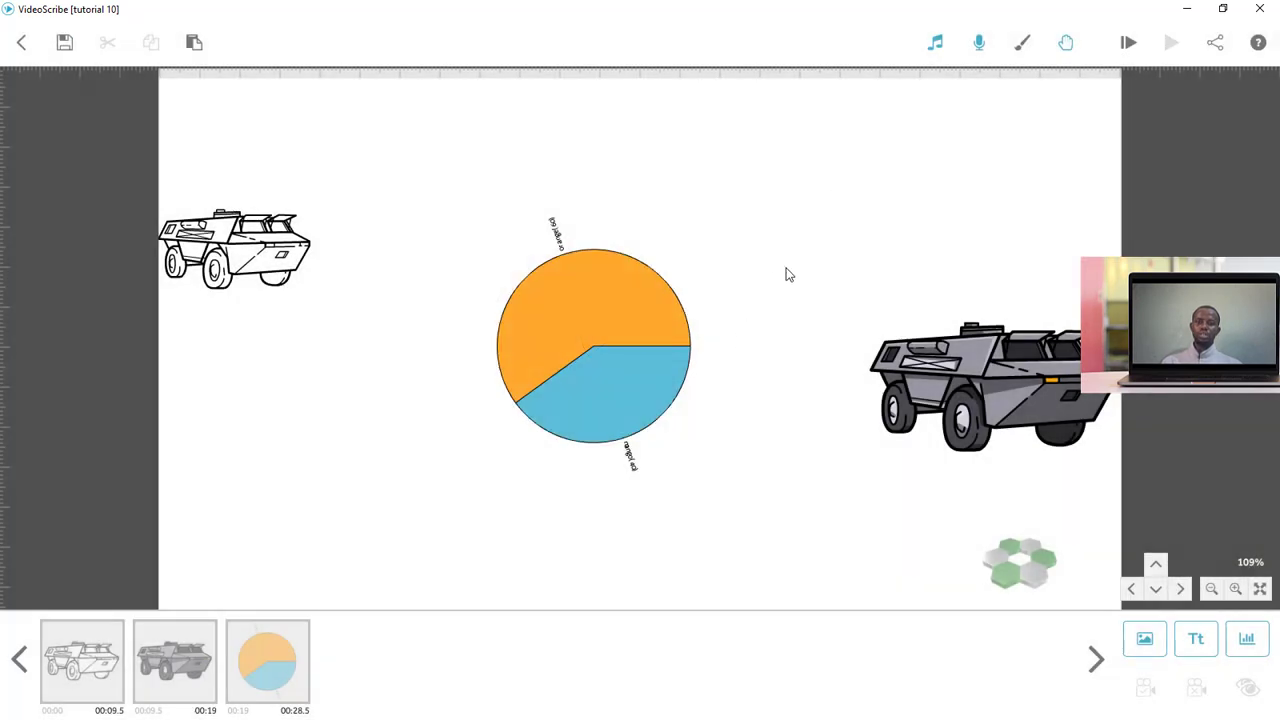
Step: Reopen "tutorial 10" from the local scribes to view it, and return to the scribe list
click(21, 42)
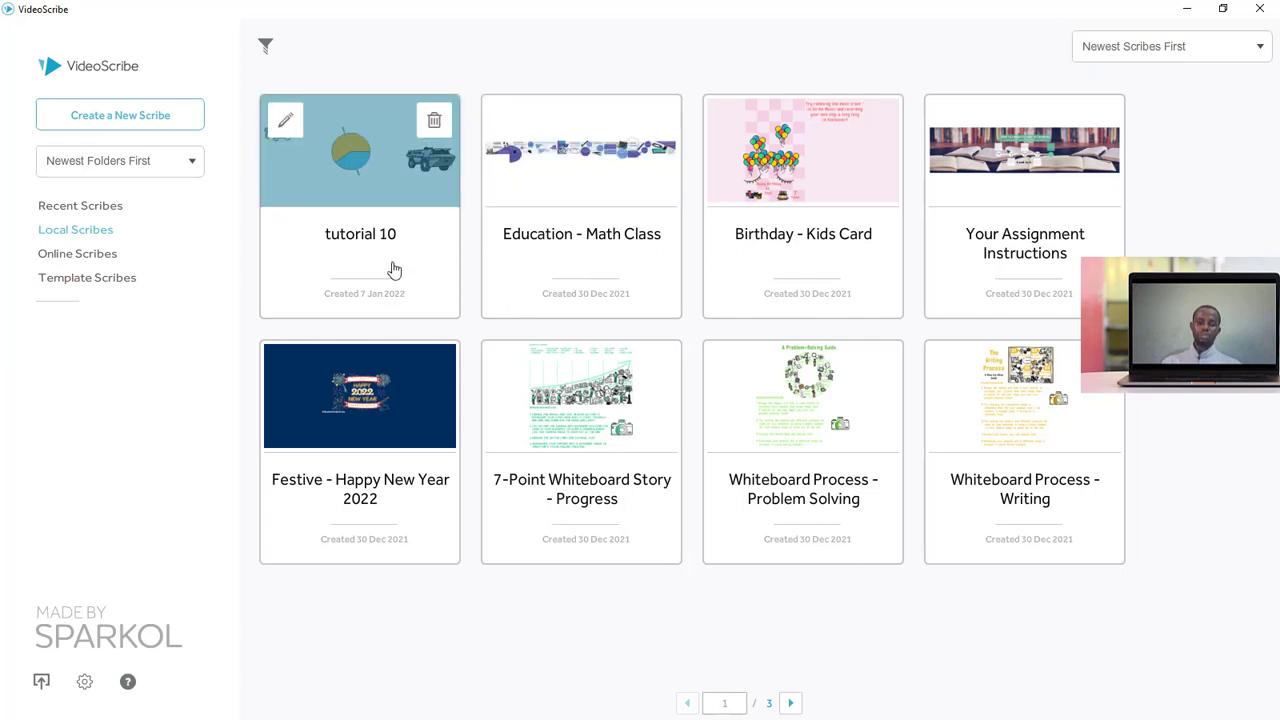
click(394, 270)
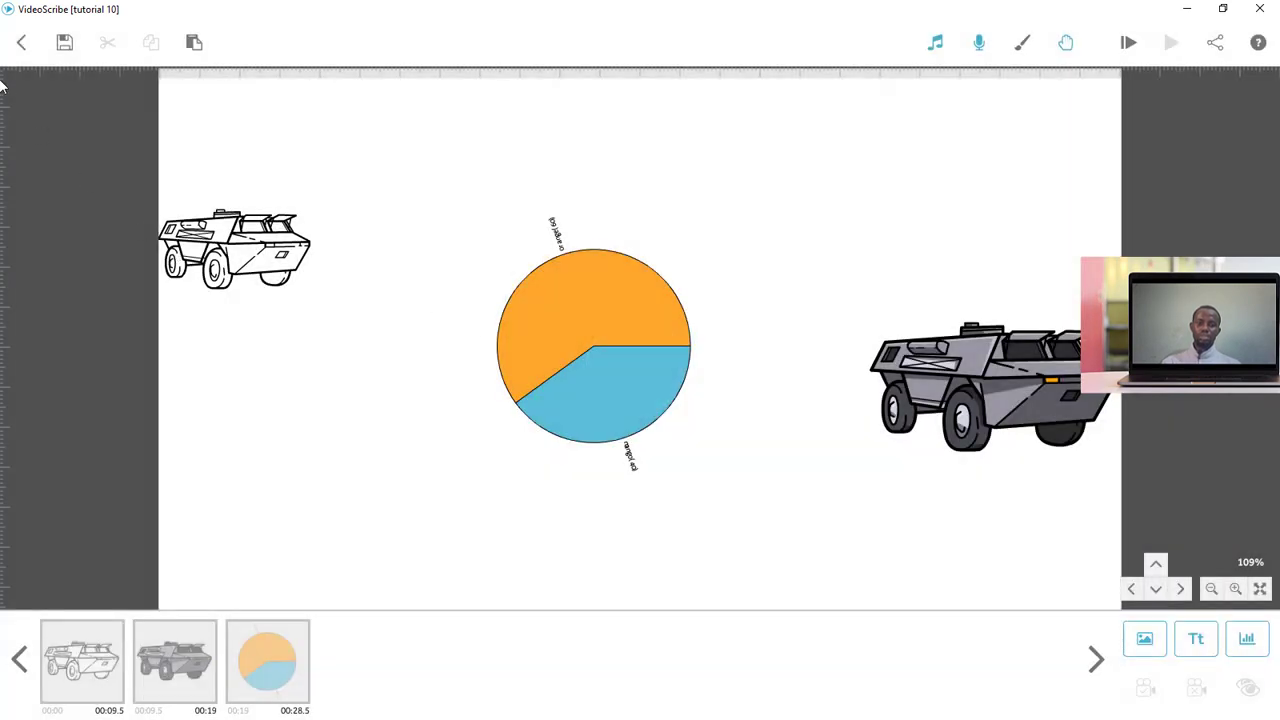
click(21, 42)
Step: Import the exported "tutorial 10.scribe" file from the Desktop's VIDEO SCRIBE PROJECT folder
mouse_move(303, 271)
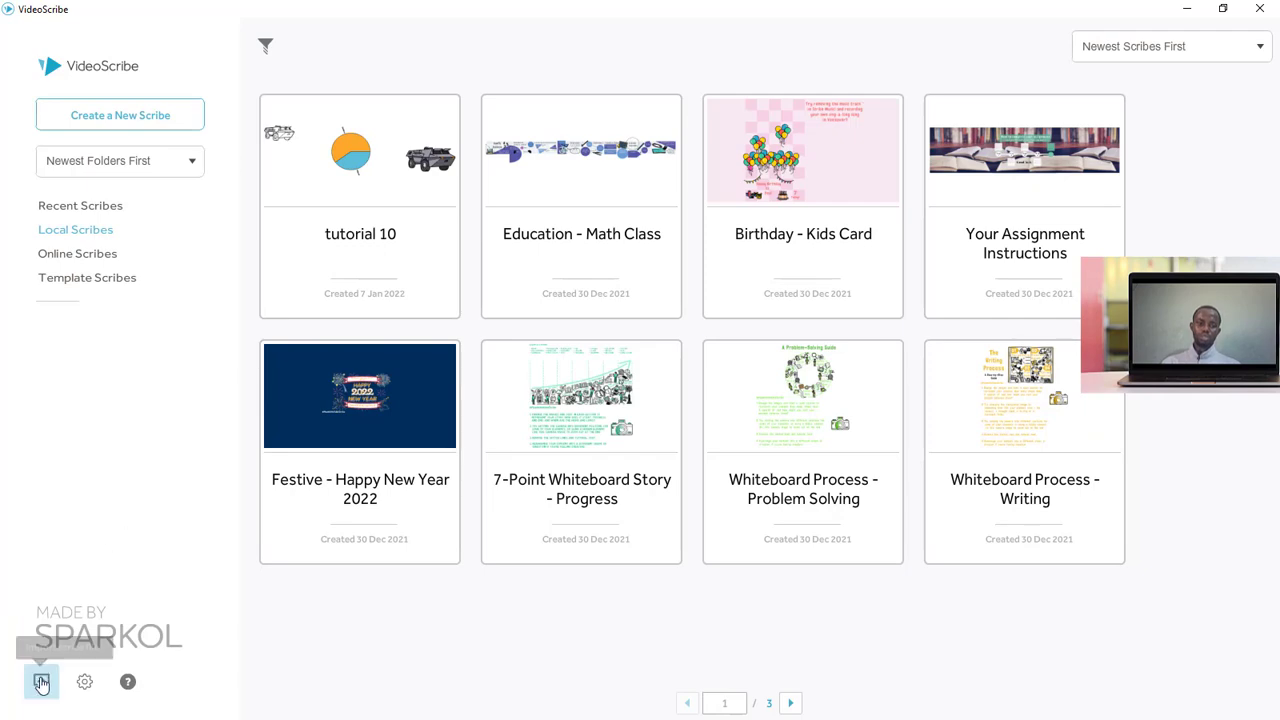
click(41, 683)
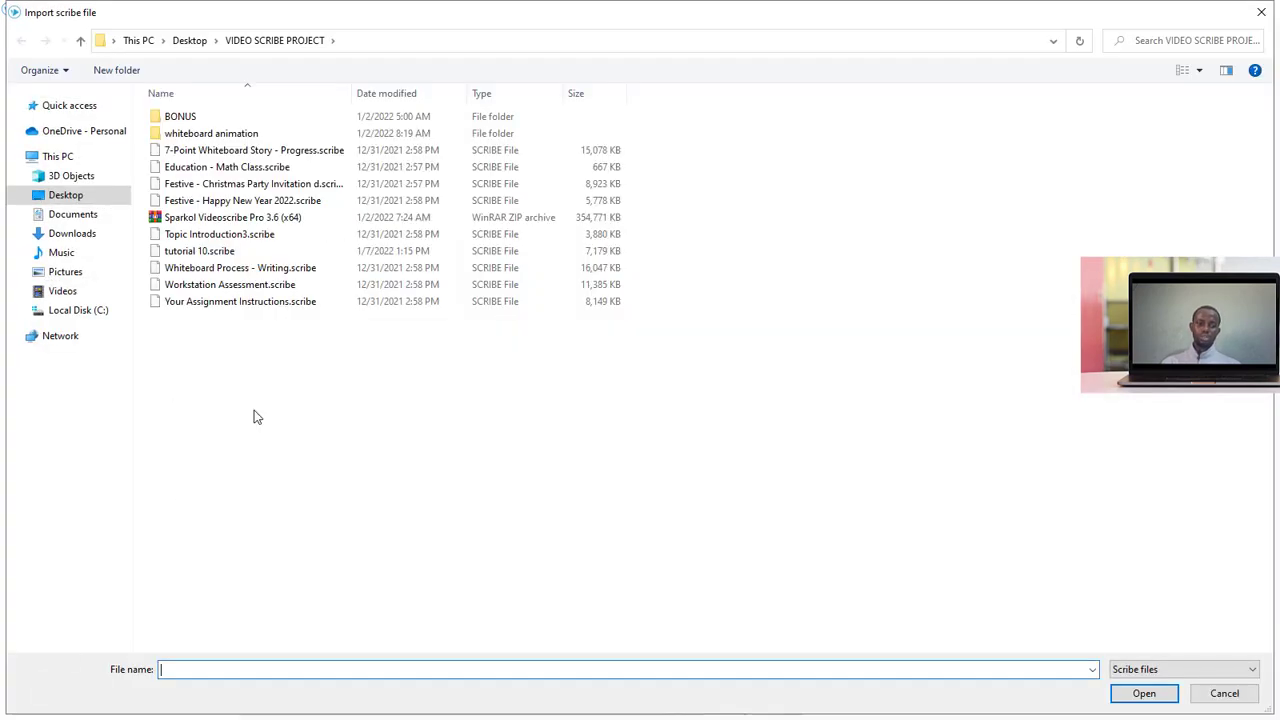
double_click(225, 252)
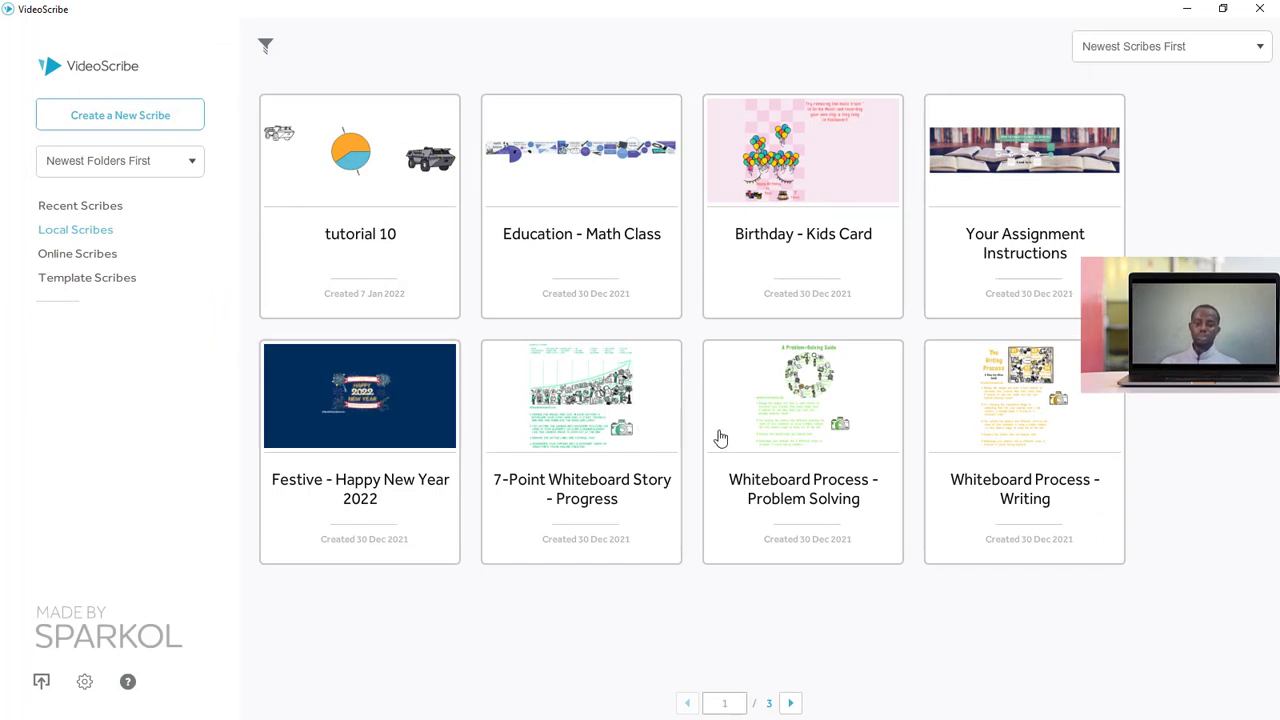
click(720, 438)
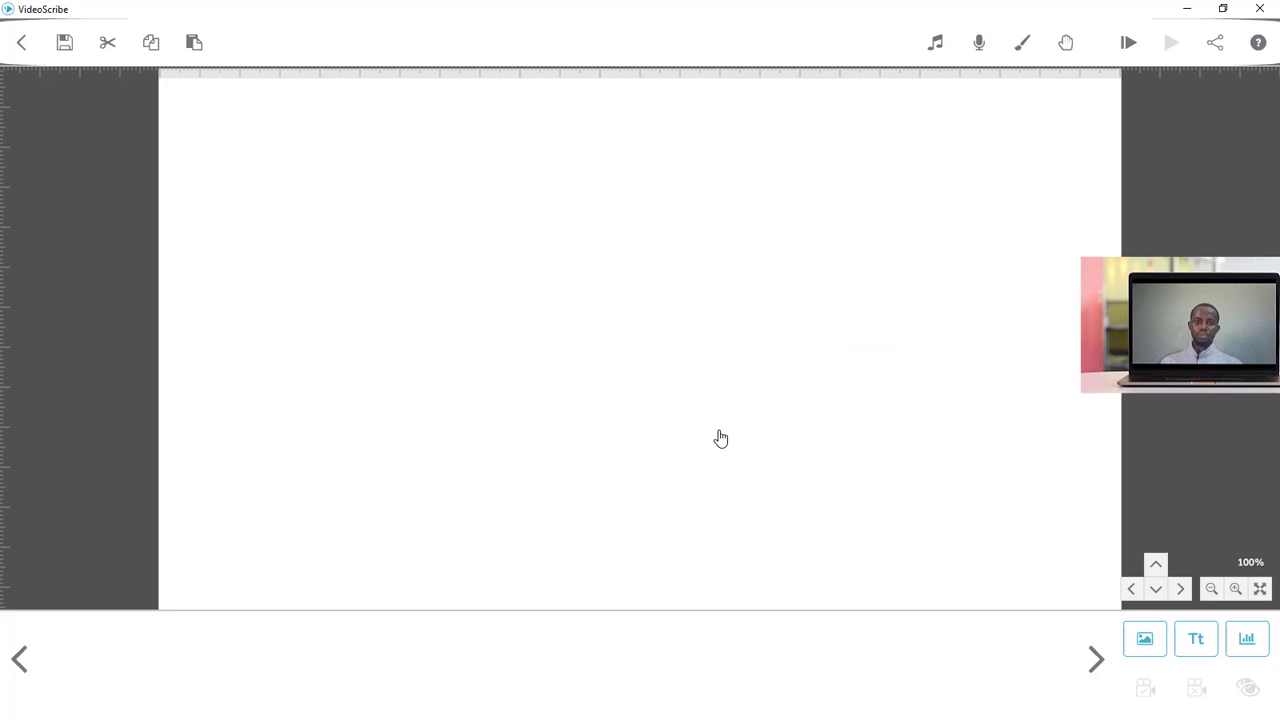